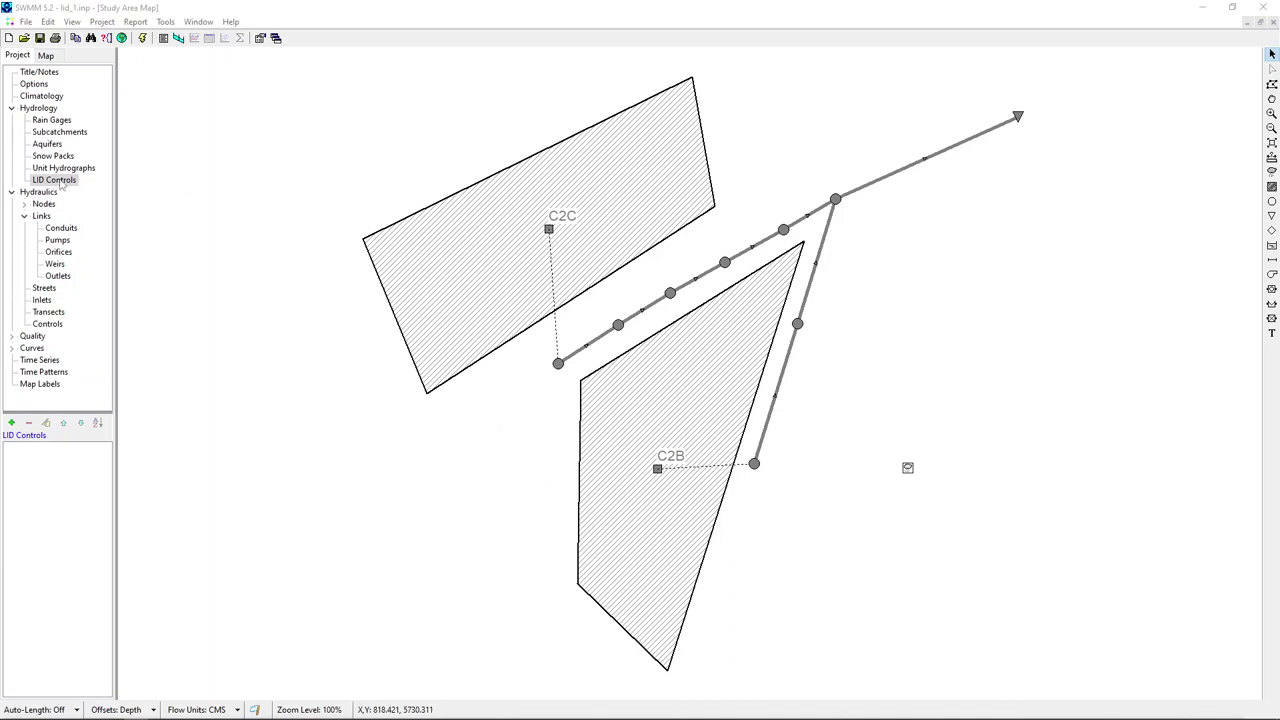
- Add a new LID control under Hydrology named RainBarrel
click(12, 109)
click(12, 109)
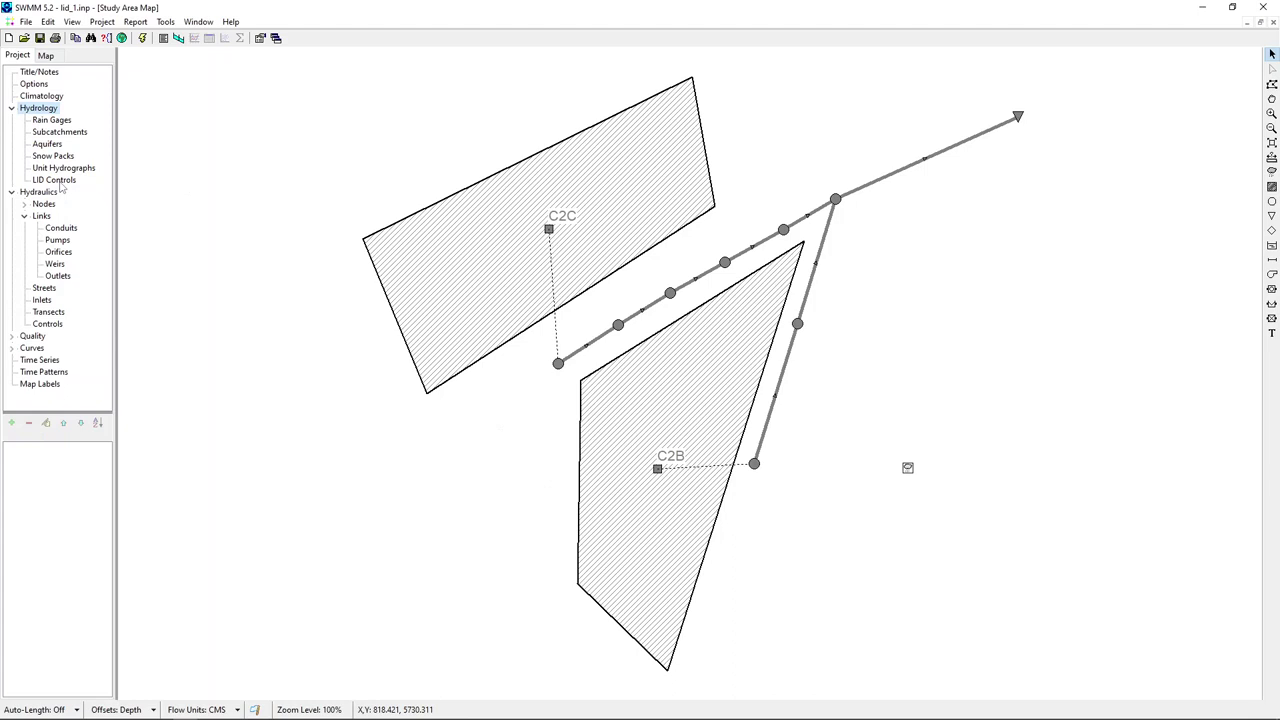
click(58, 181)
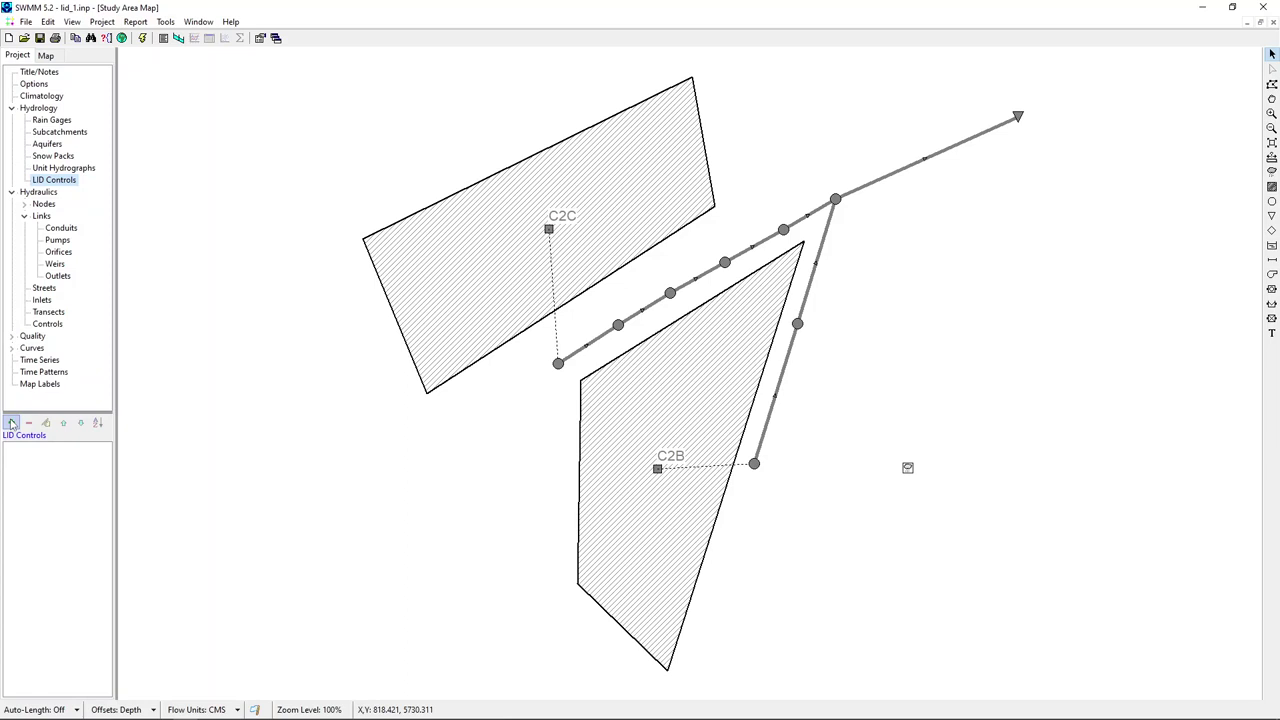
click(12, 423)
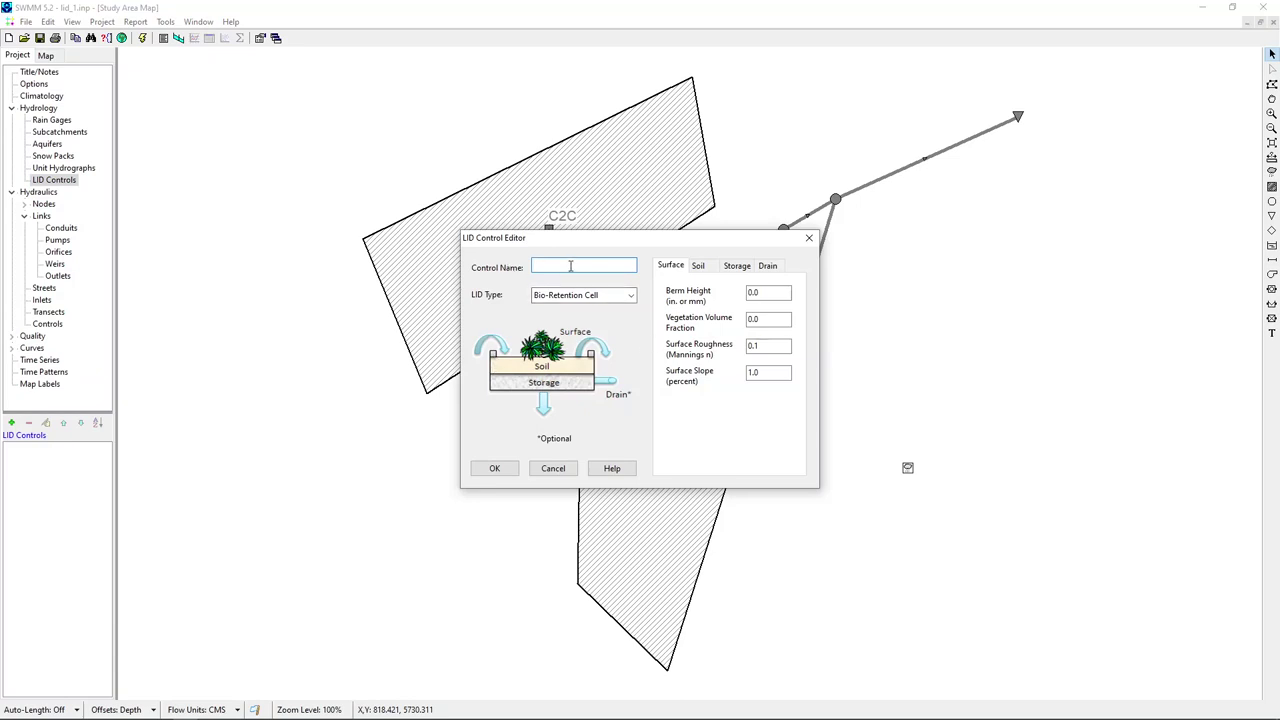
text(RainBarrel)
- Make RainBarrel a Rain Barrel type with a barrel height of 1200
click(616, 297)
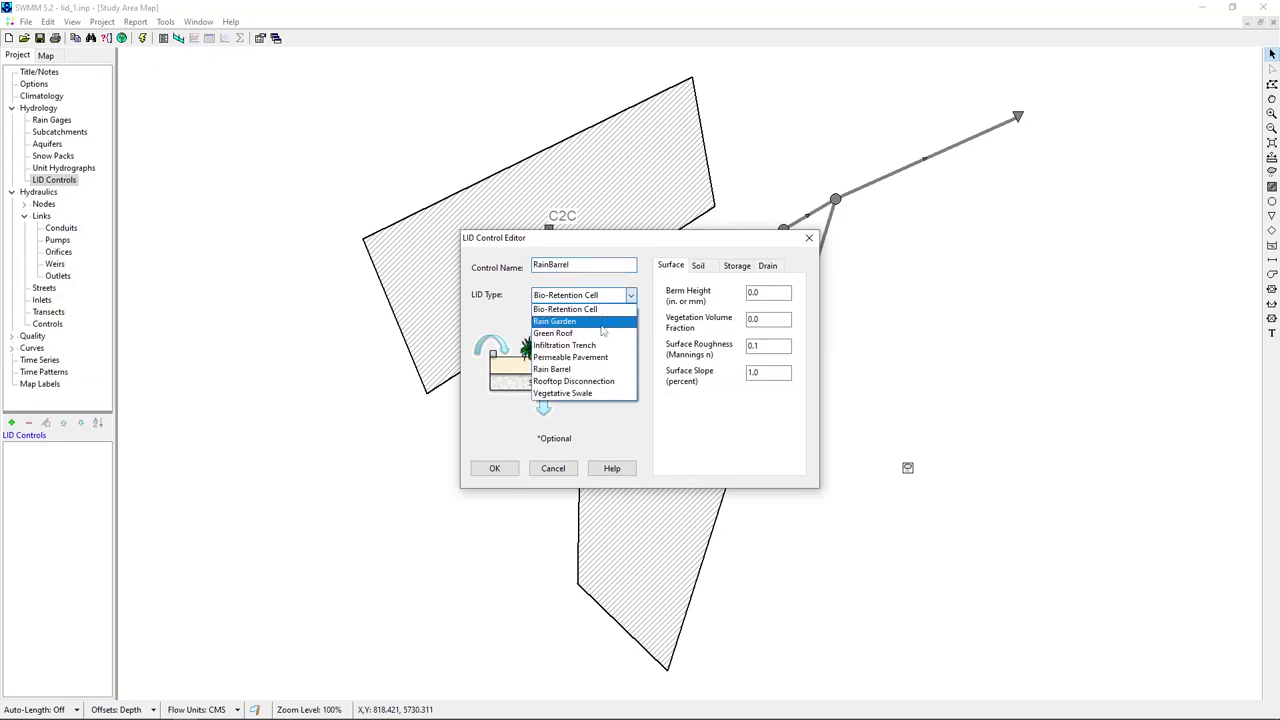
click(575, 369)
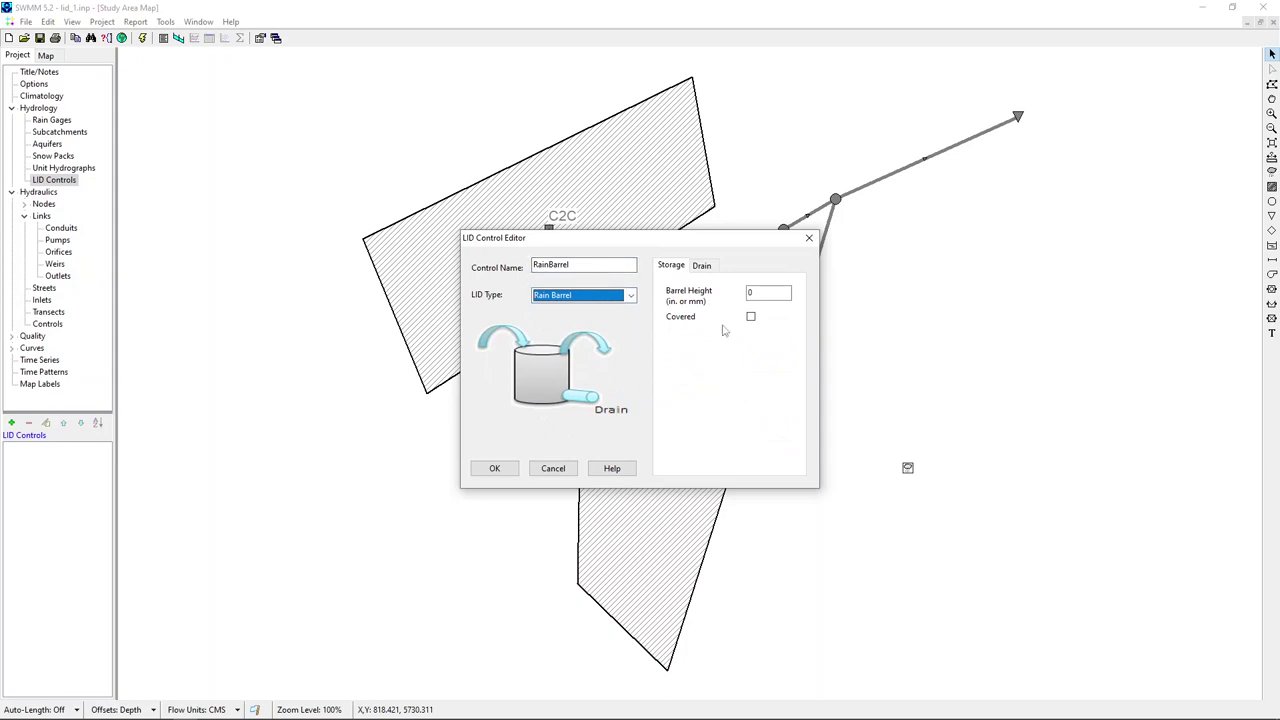
click(765, 301)
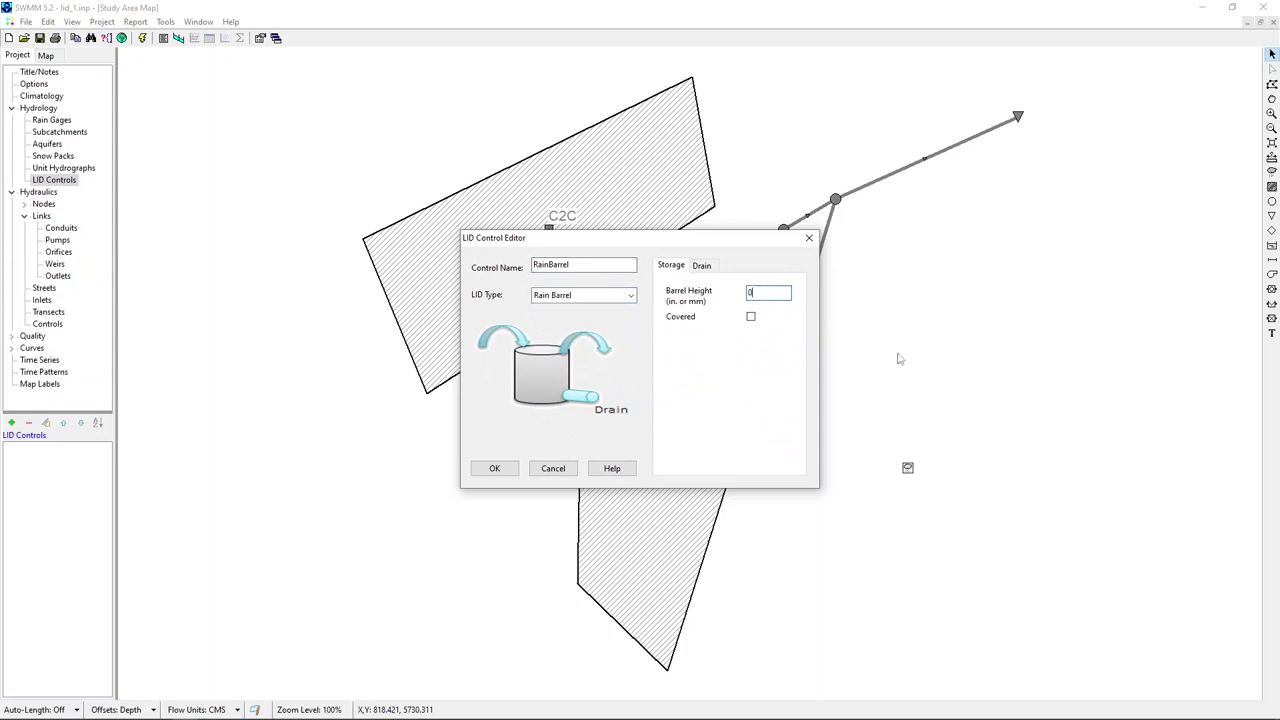
key(BackSpace)
text(1200)
mouse_move(220, 707)
- Show the rain barrel's Drain settings and launch Windows Calculator beside SWMM
click(707, 269)
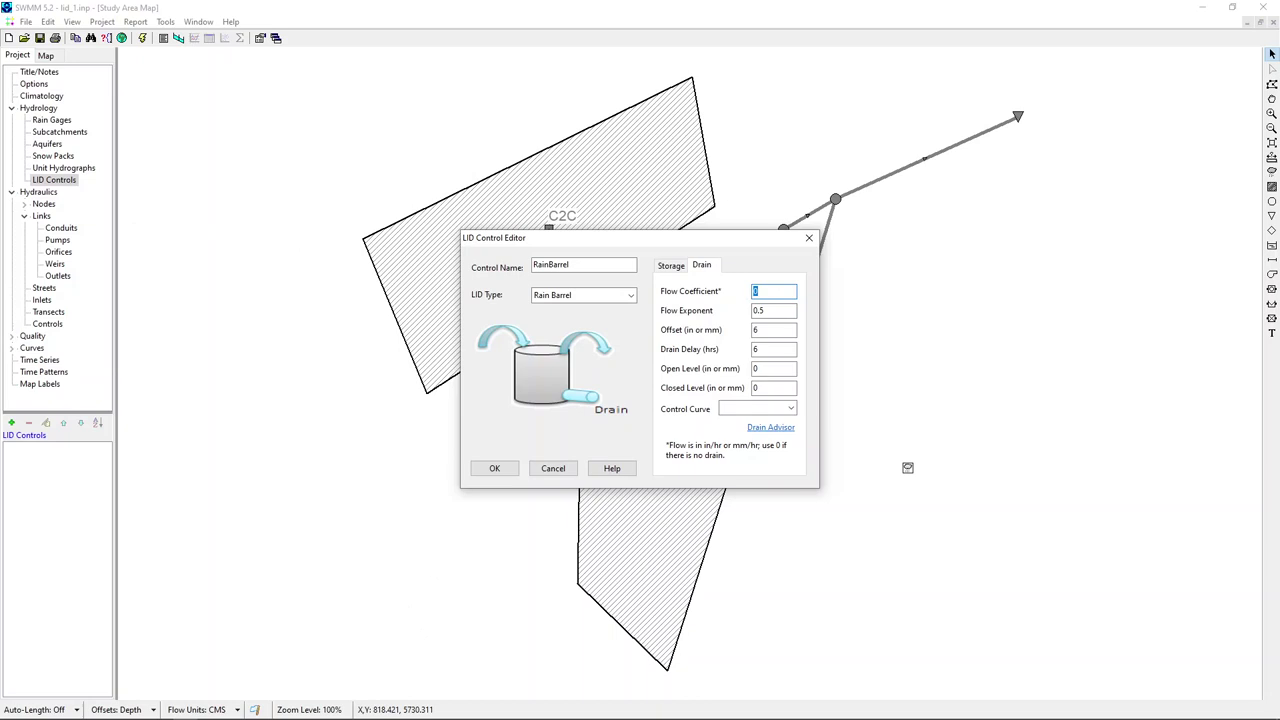
key(alt+space)
text(calc)
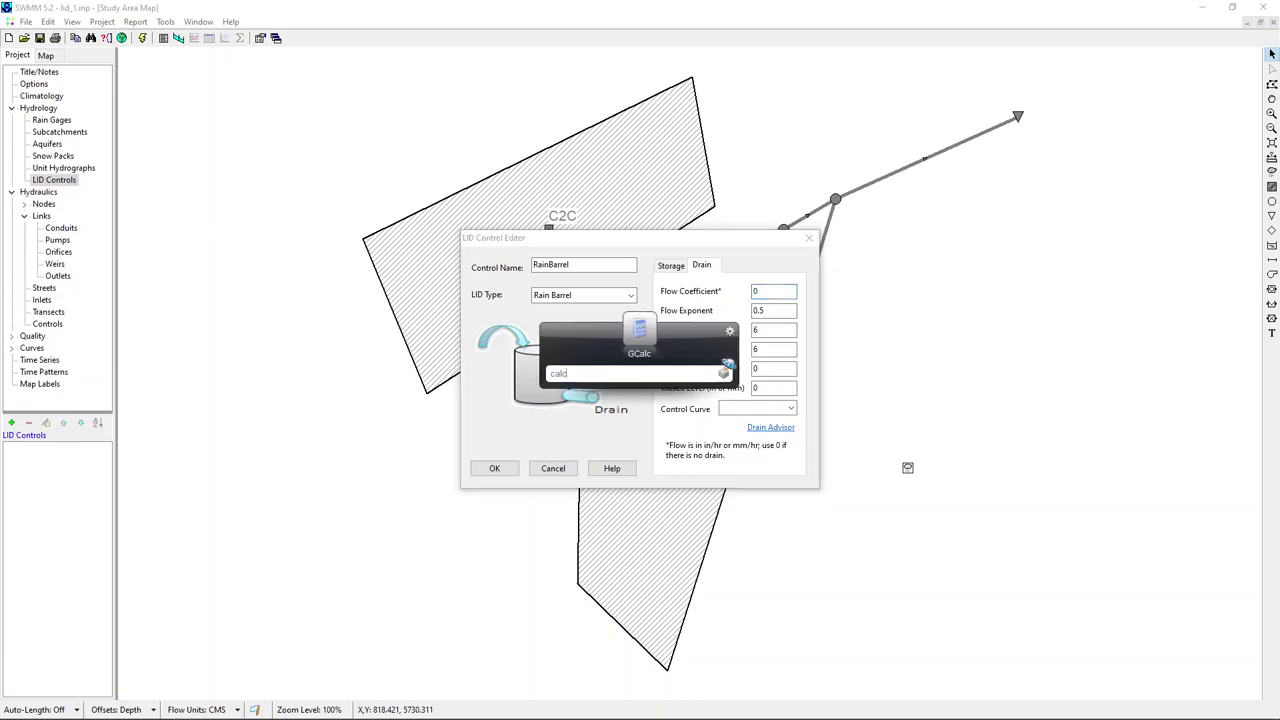
key(Return)
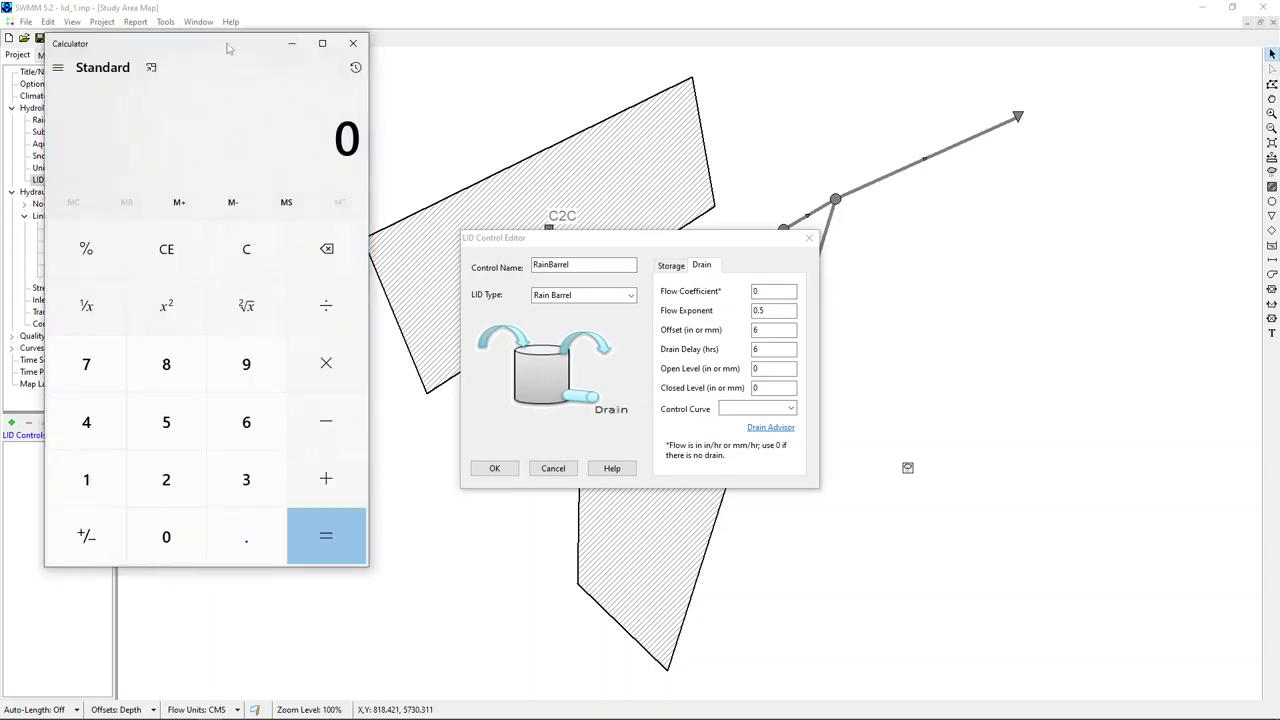
drag(230, 48, 1094, 76)
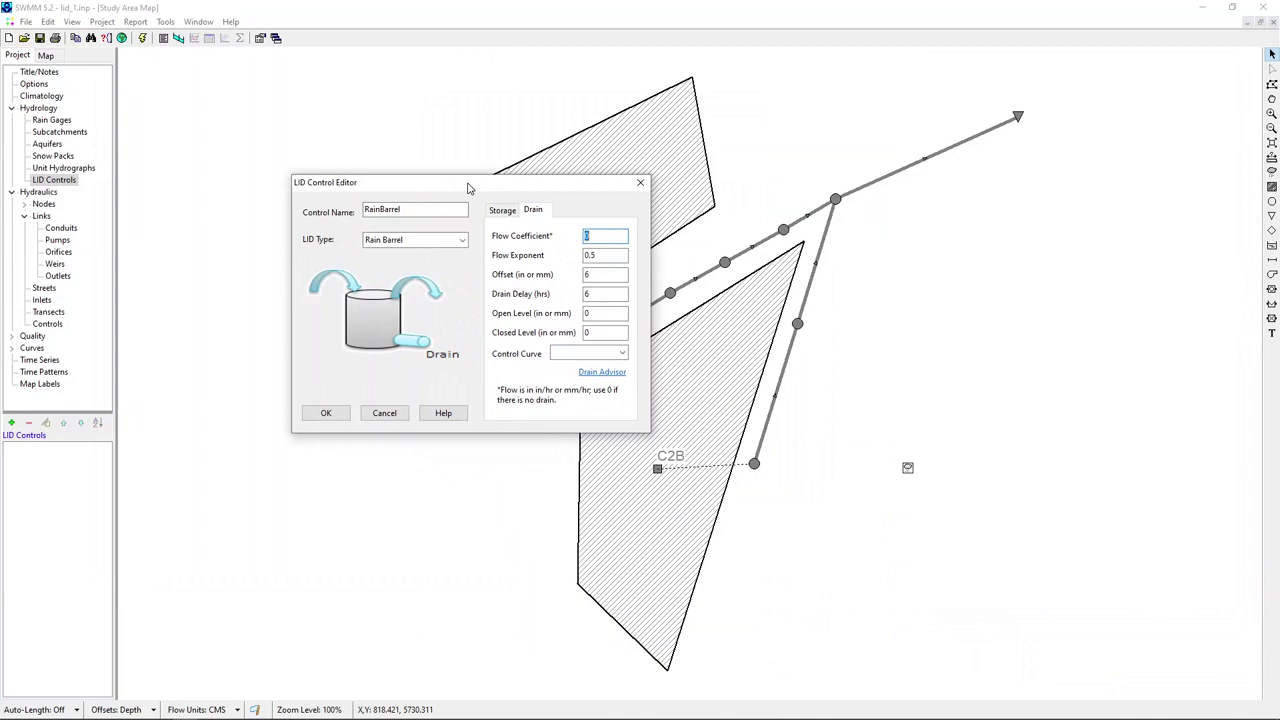
click(1193, 13)
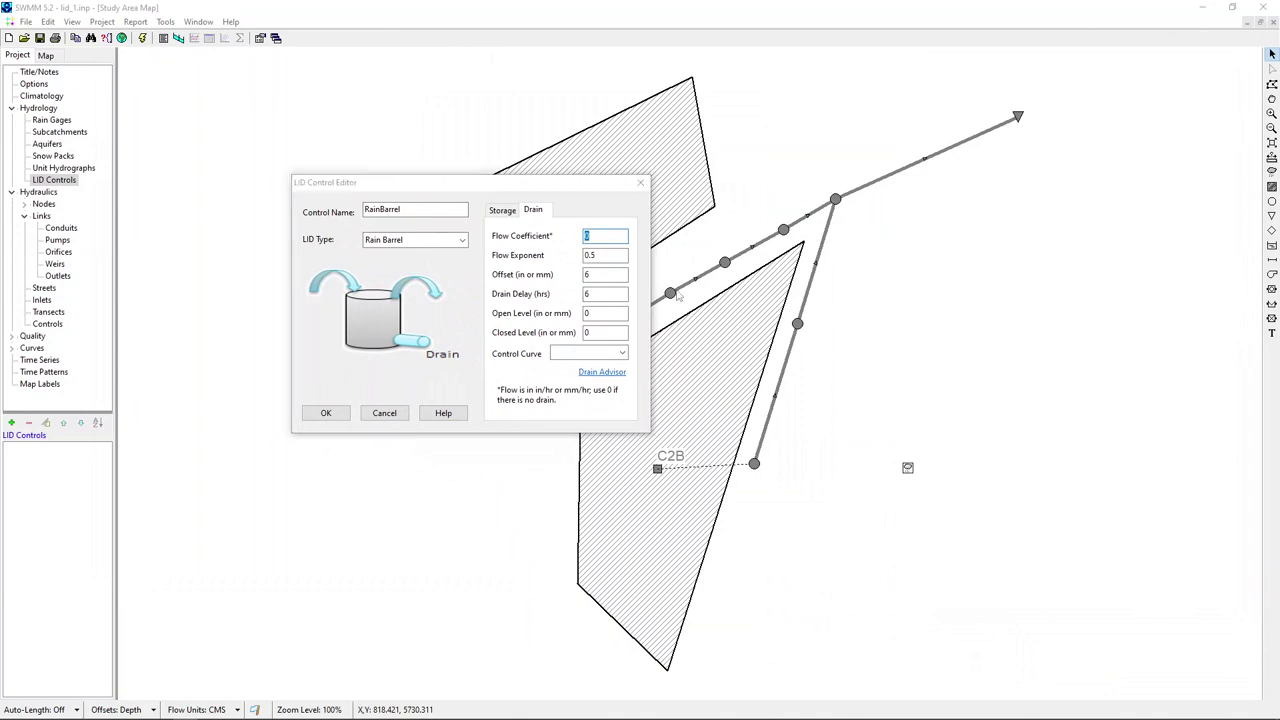
key(alt+Tab)
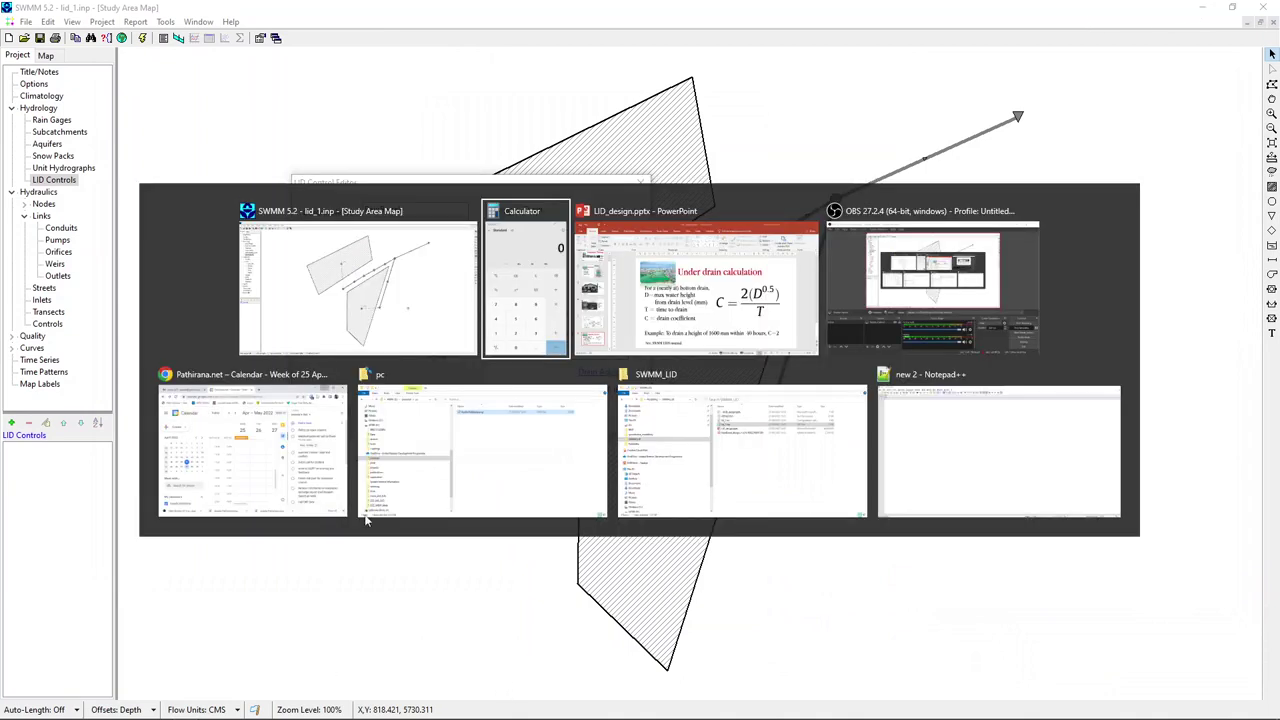
click(553, 320)
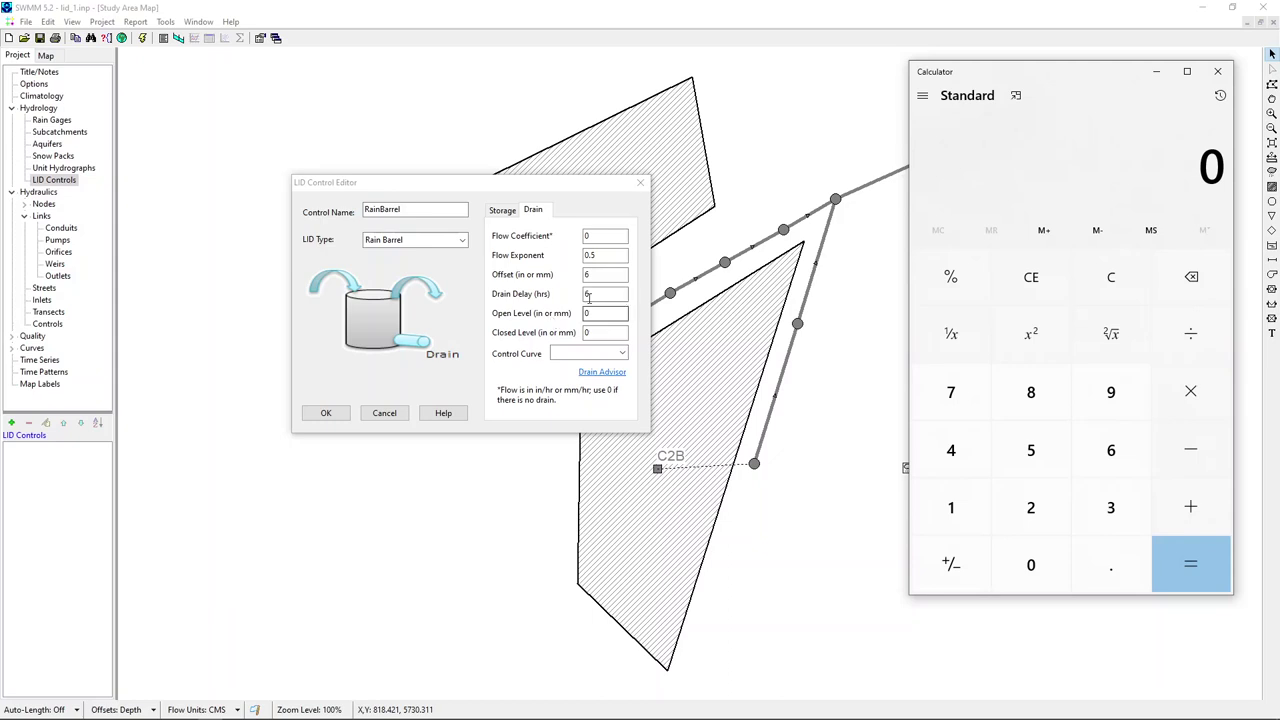
- Compute √1200 × 2 ÷ 48 in Calculator, giving a drain coefficient of about 1.443
click(951, 508)
click(1040, 525)
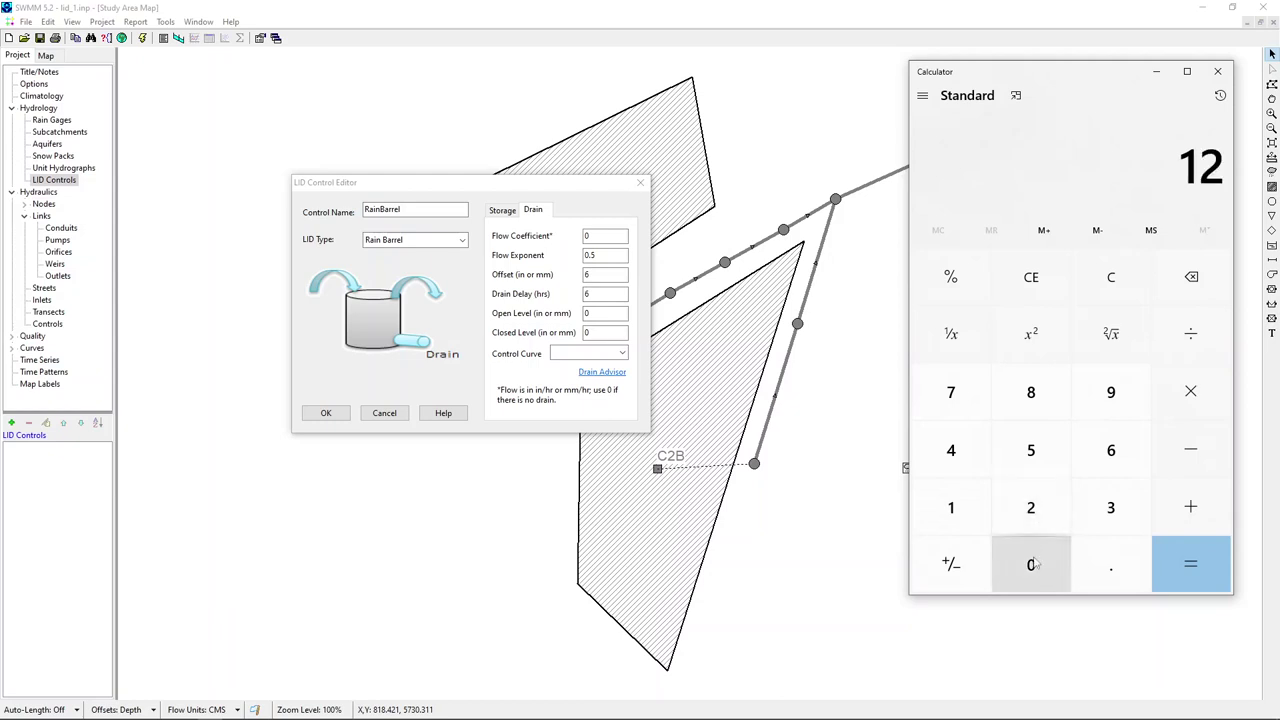
double_click(1030, 564)
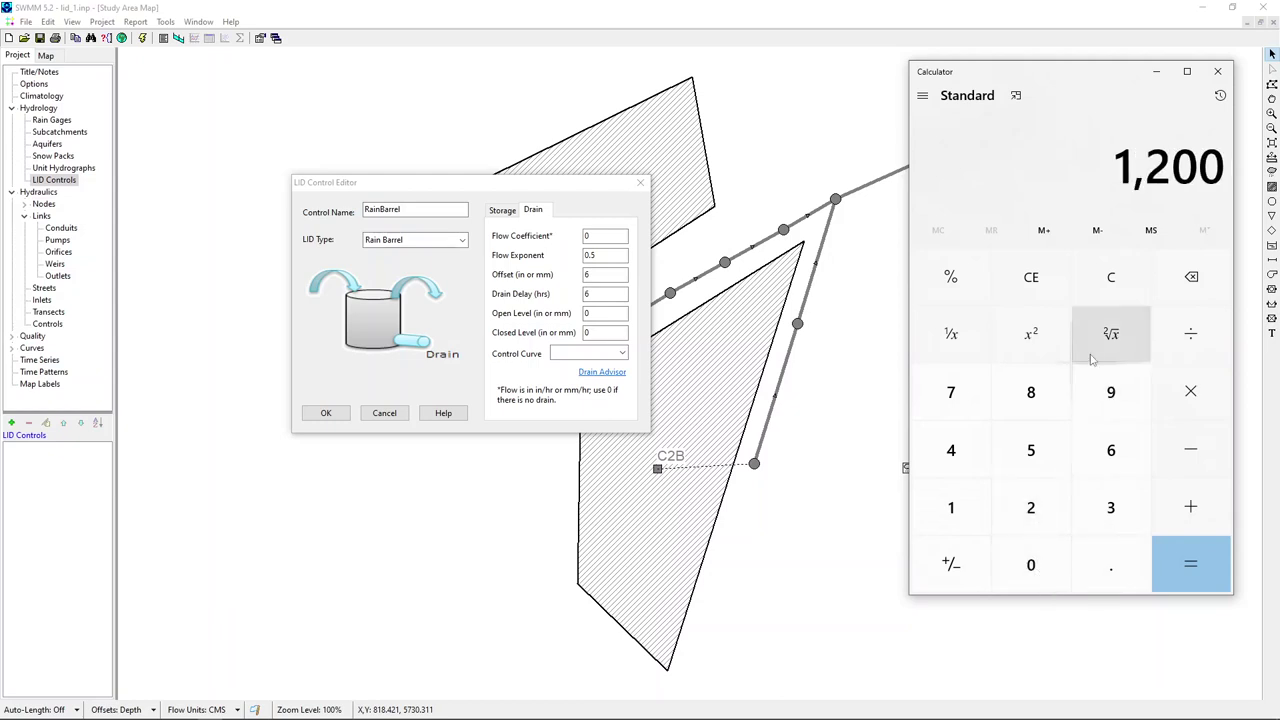
click(1109, 340)
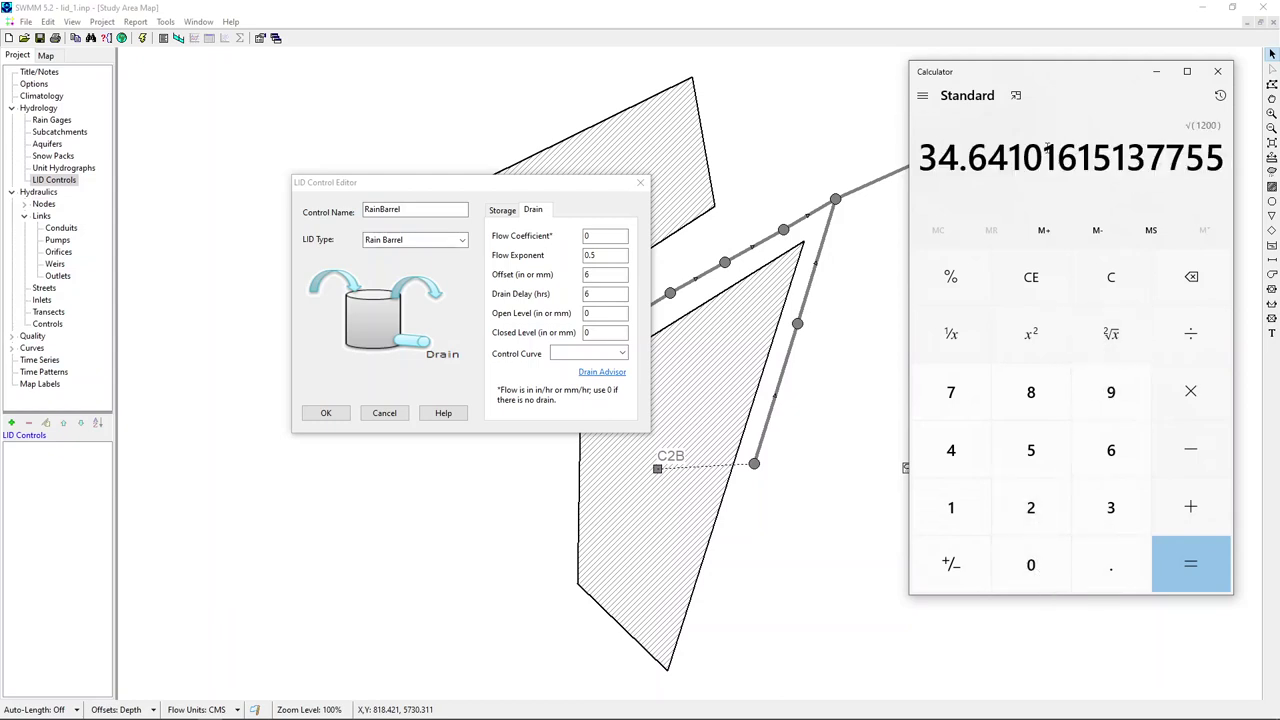
click(1160, 391)
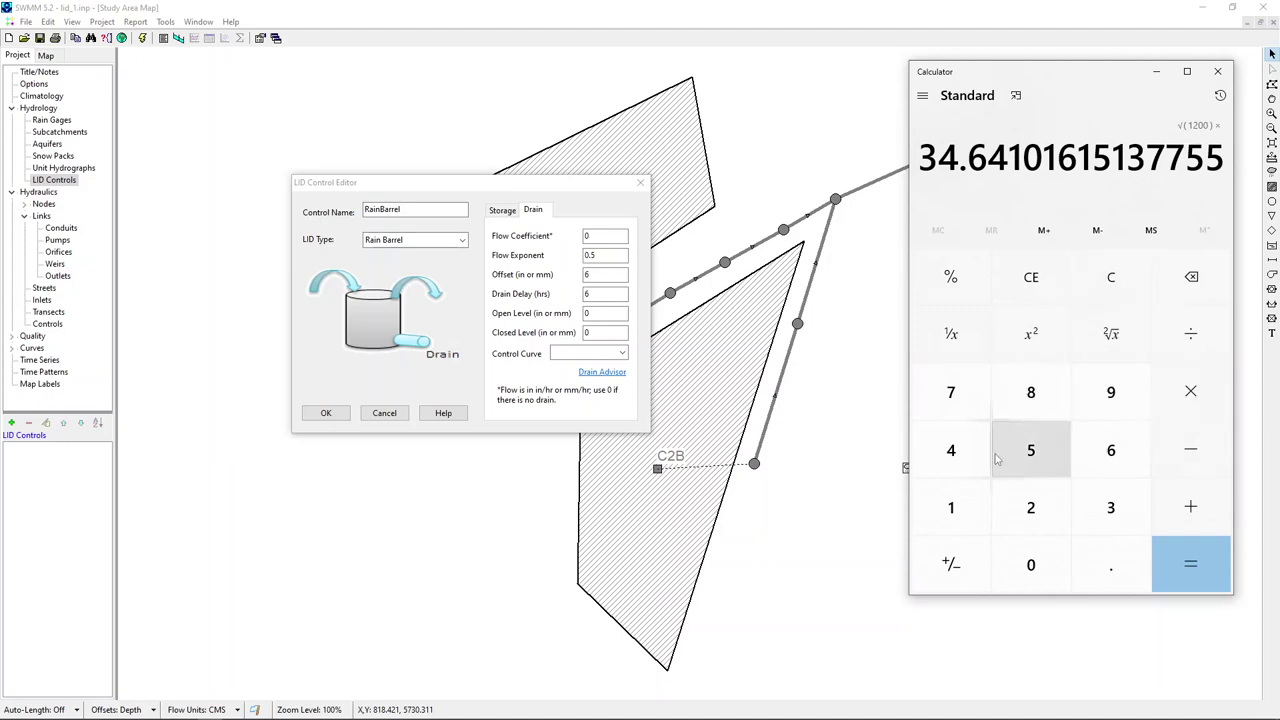
click(1031, 507)
click(1190, 334)
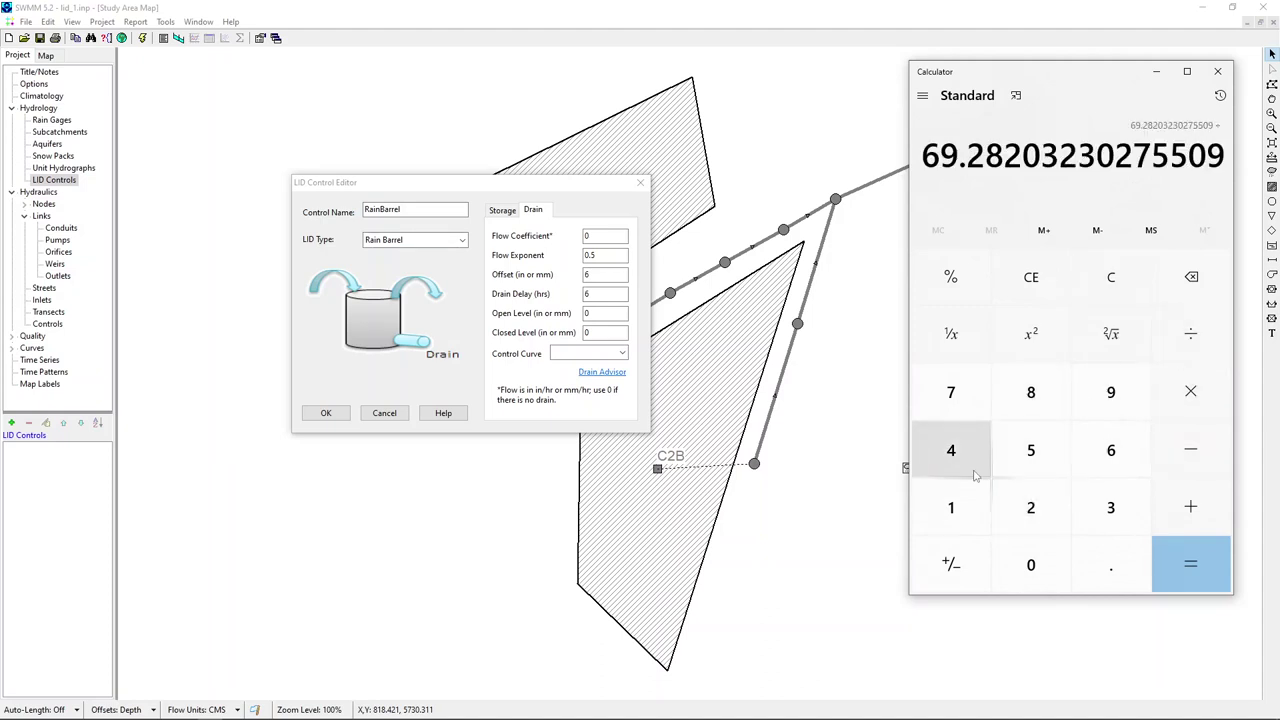
click(951, 450)
click(1022, 404)
click(1182, 563)
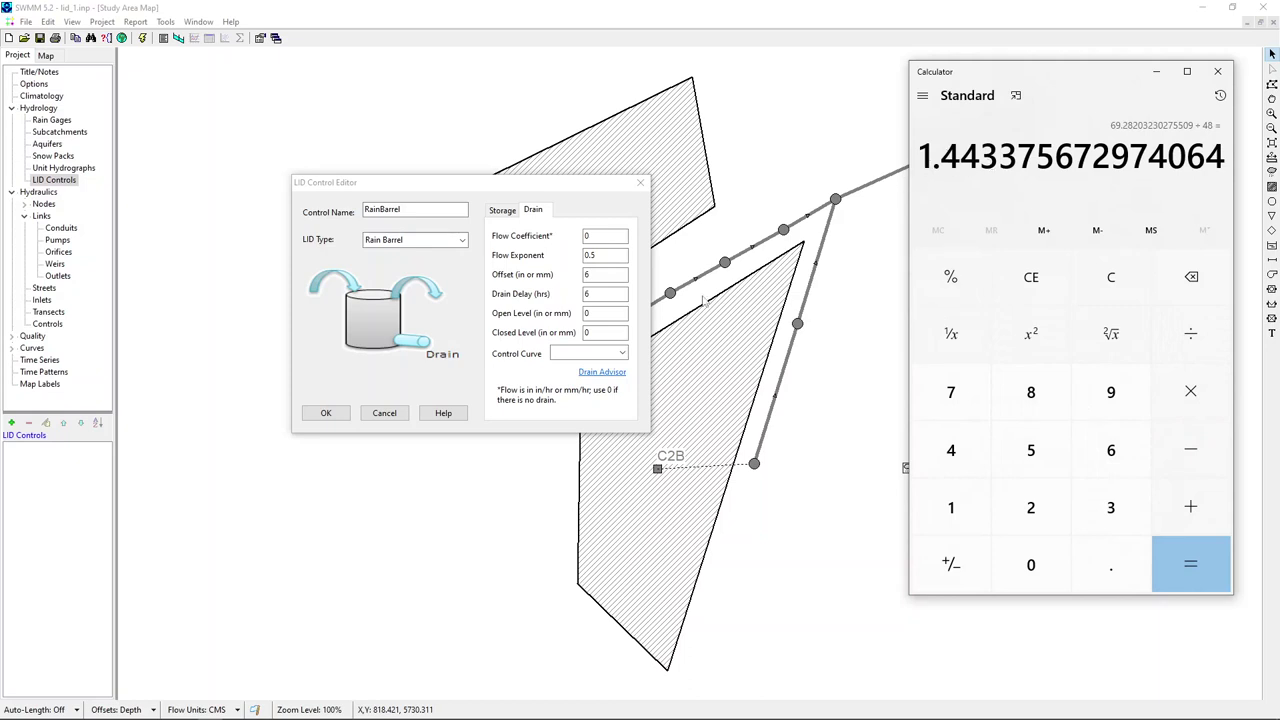
click(552, 264)
- Enter drain flow coefficient 1.4, drain delay 0 and offset 0, then save RainBarrel
click(1156, 71)
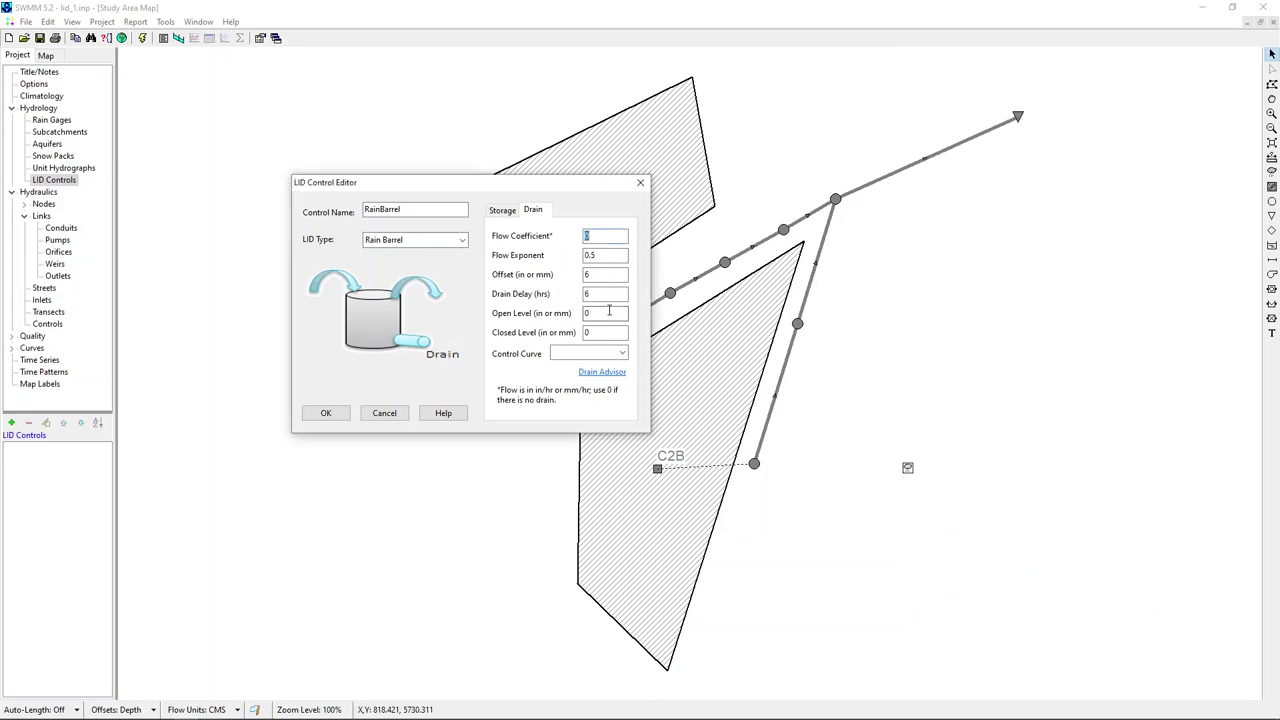
text(1.4)
click(611, 253)
click(596, 293)
double_click(596, 293)
text(0)
double_click(617, 274)
text(0)
click(340, 416)
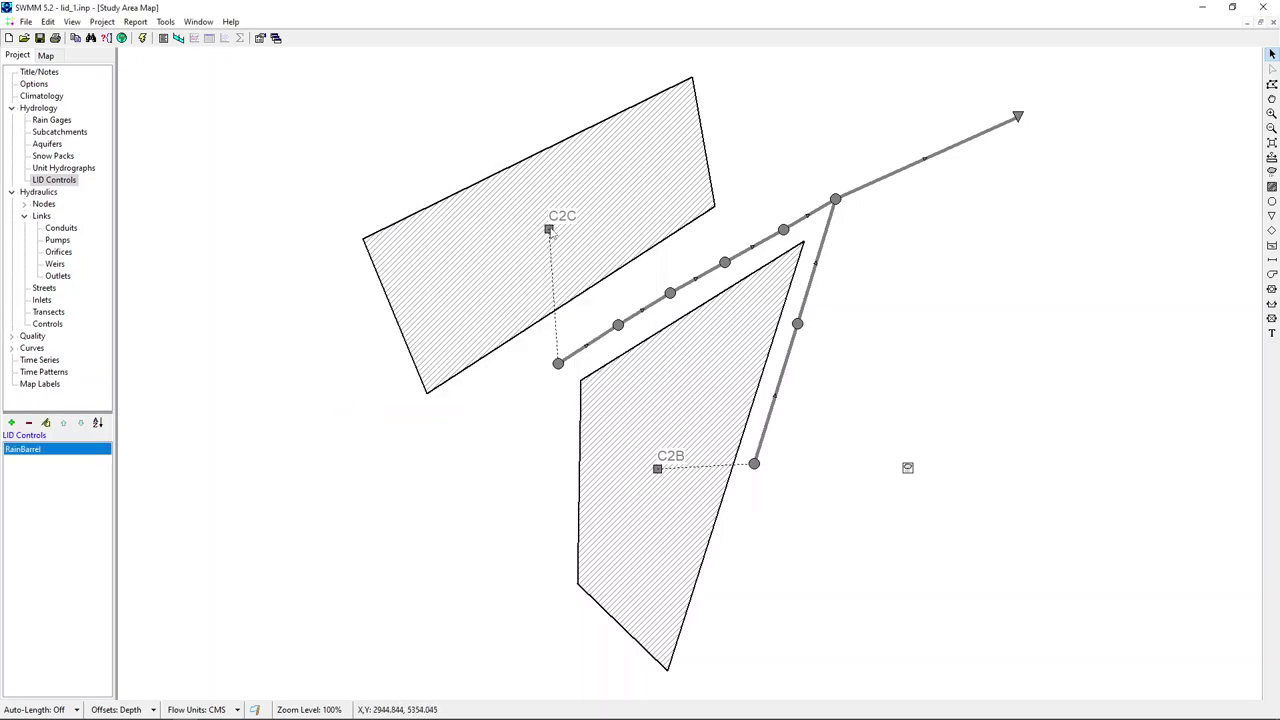
- Open subcatchment C2C's Property Editor, enlarge it, and select its LID Controls row
click(549, 230)
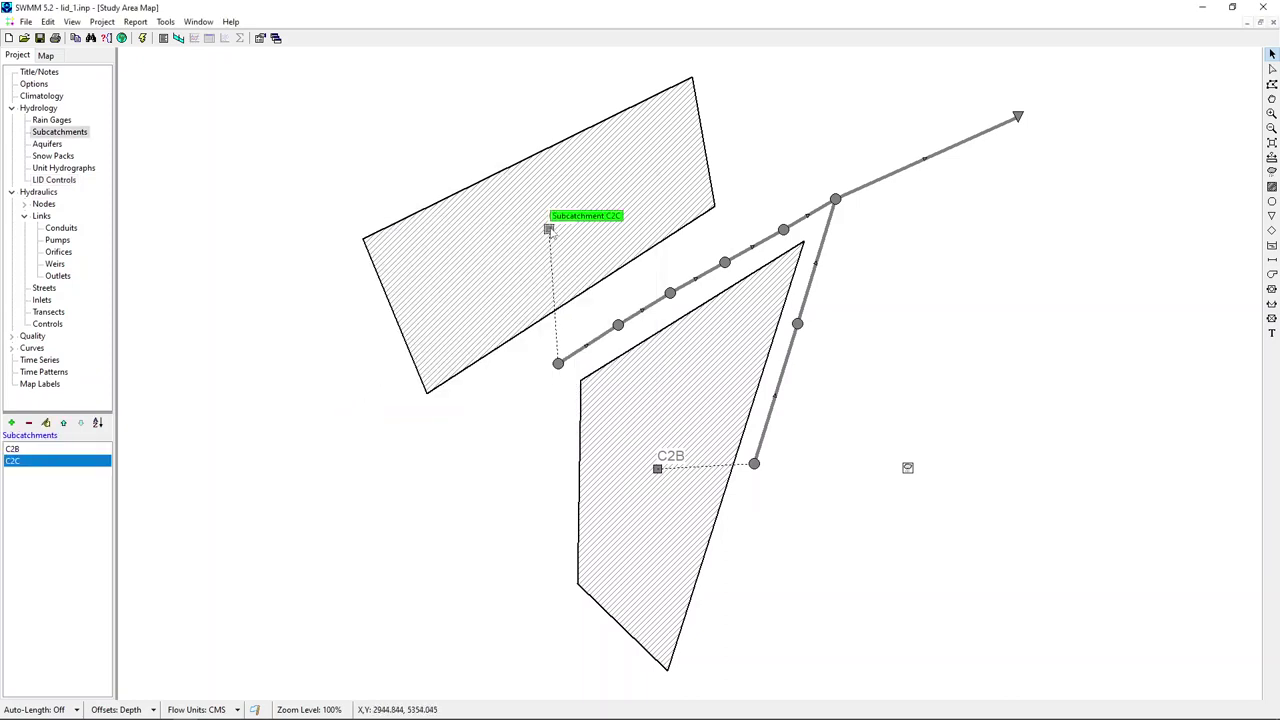
double_click(549, 230)
drag(197, 148, 334, 122)
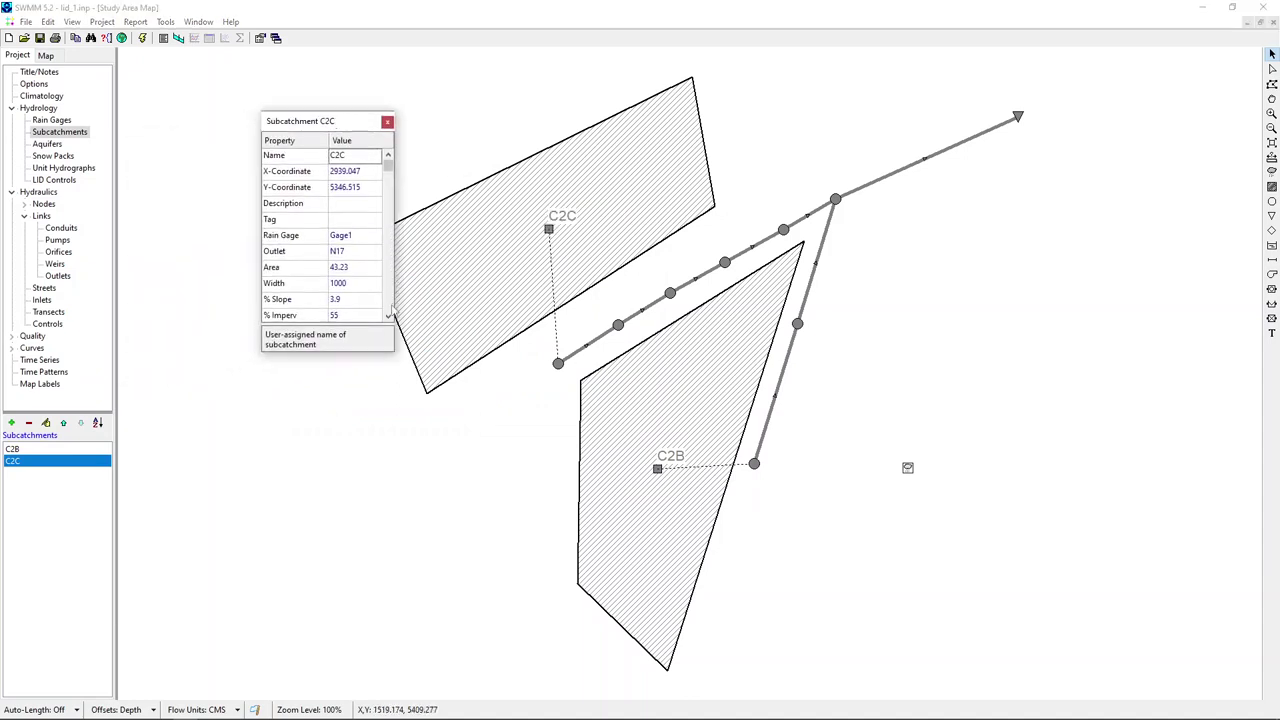
drag(391, 355, 624, 610)
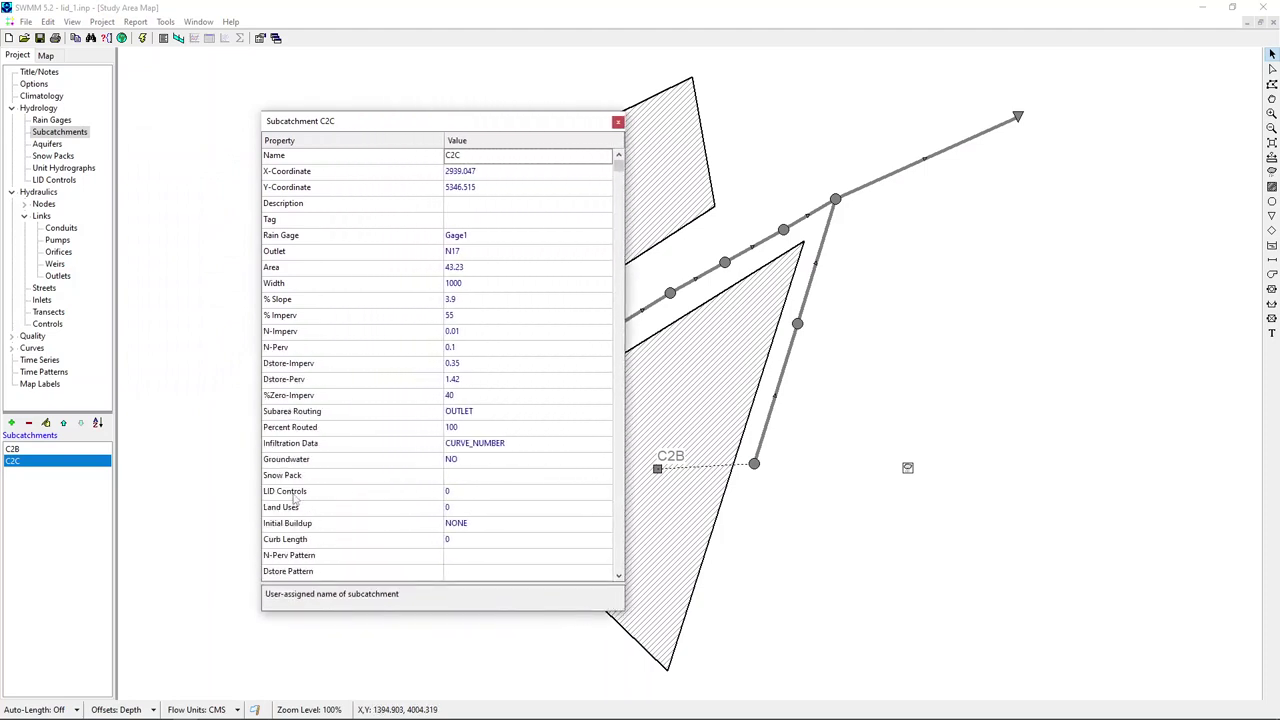
click(487, 497)
- Add an LID usage to C2C and select RainBarrel as its LID control
click(605, 493)
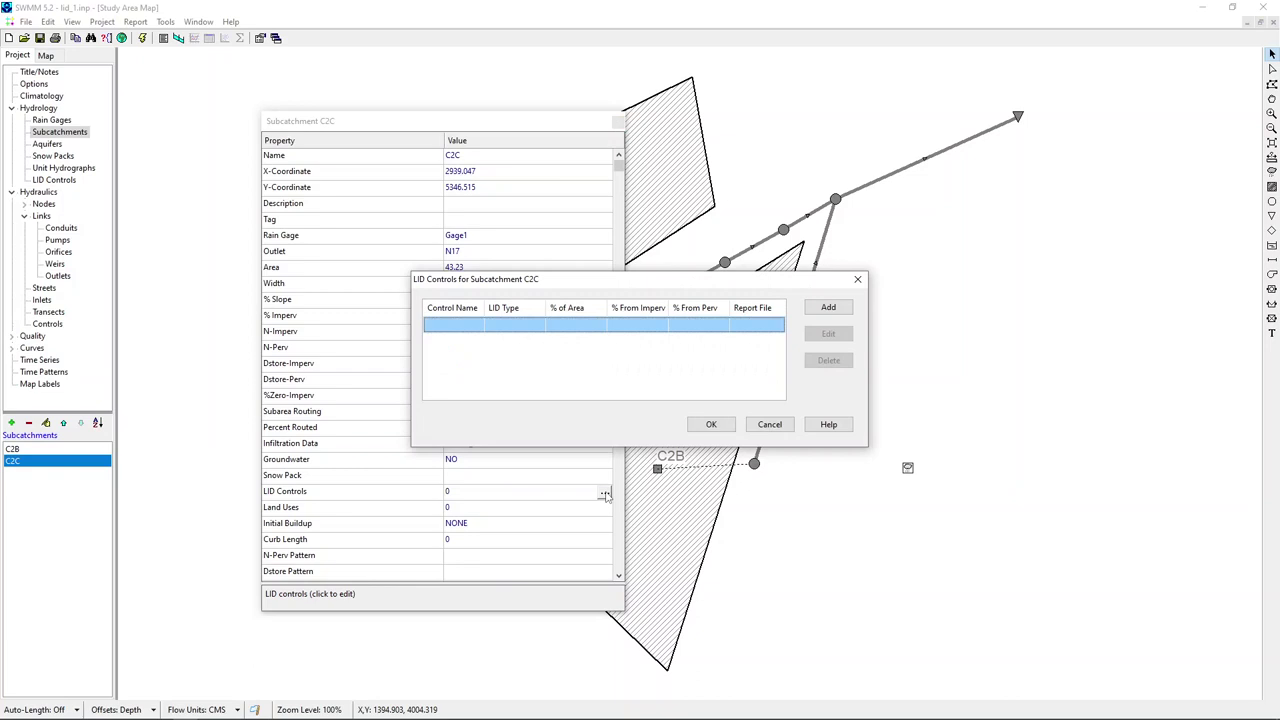
click(829, 310)
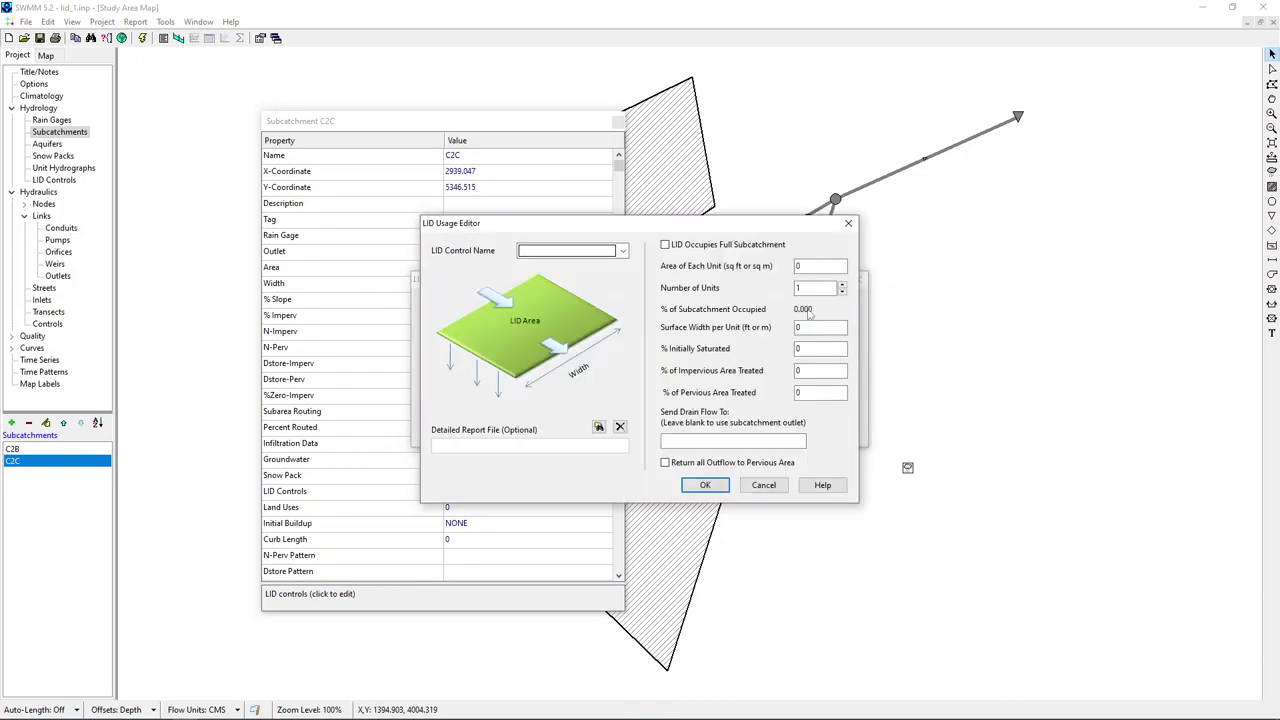
click(621, 251)
click(545, 266)
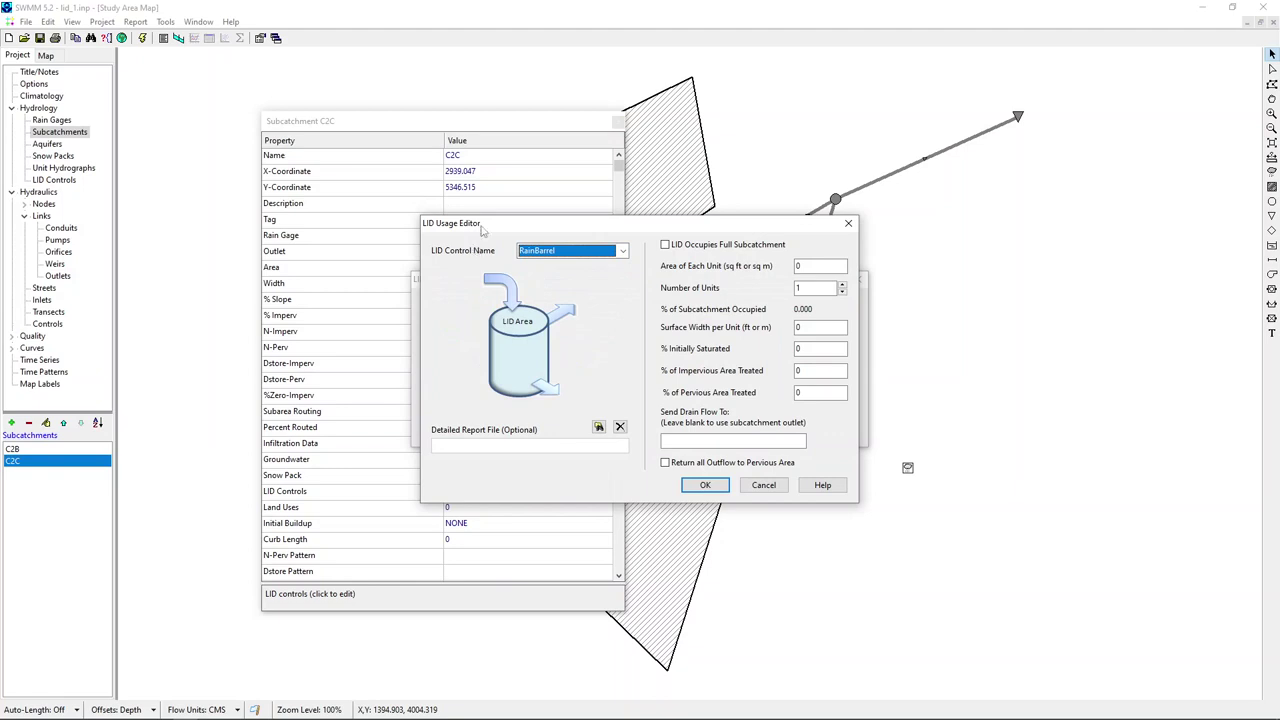
drag(483, 228, 310, 147)
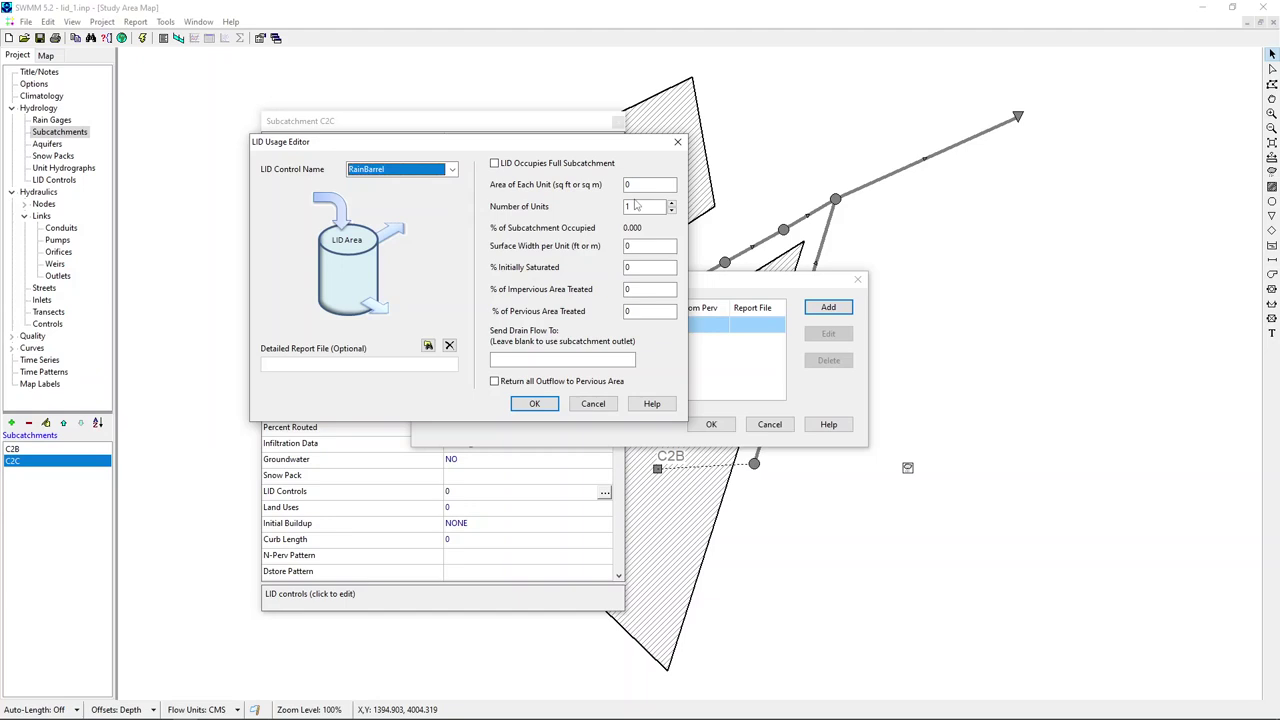
- Set the area of each unit to .8 and the number of units to 100
click(640, 186)
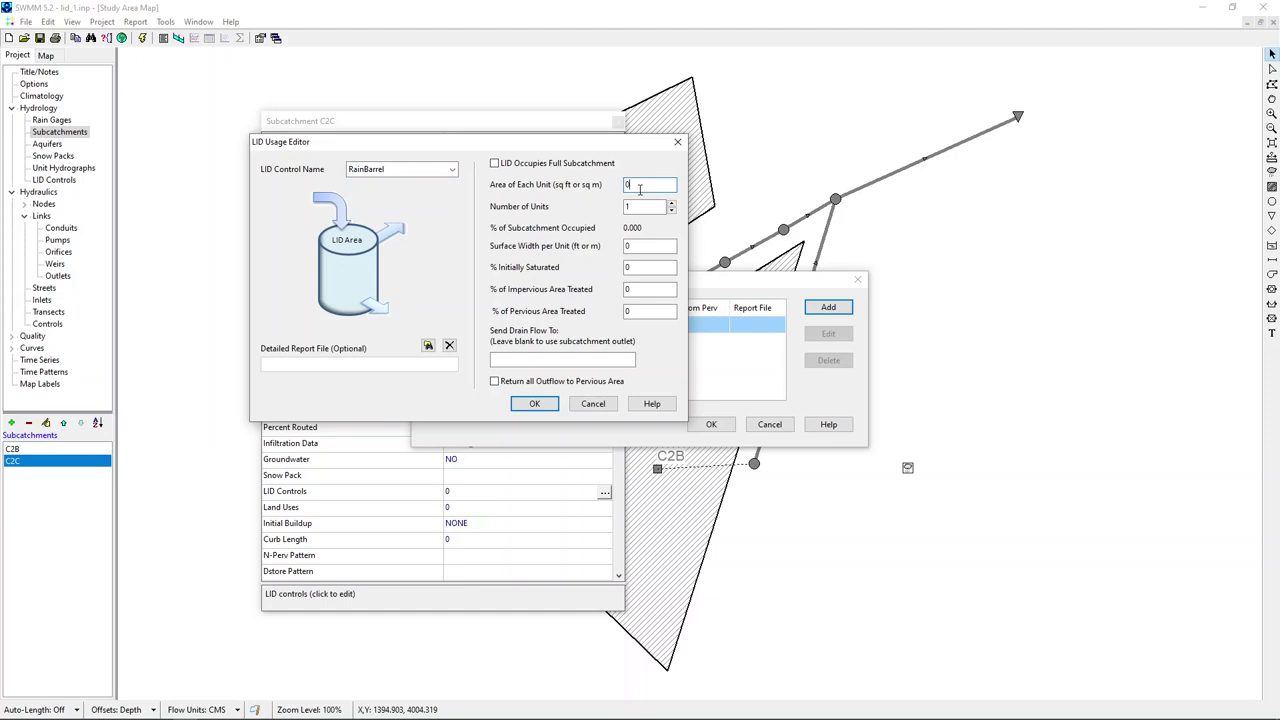
key(BackSpace)
text(.8)
click(648, 205)
text(00)
- Set the percent of impervious area treated to 50 for C2C's rain barrel
click(646, 290)
key(BackSpace)
text(50)
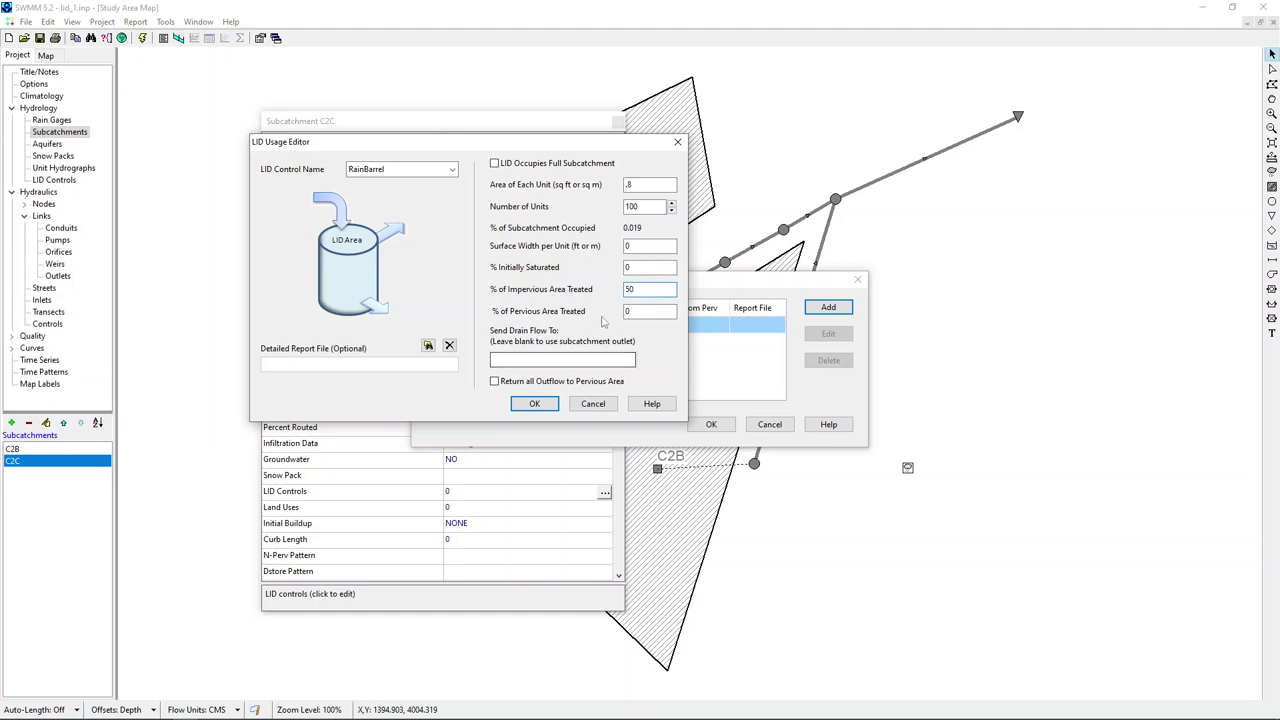
click(637, 312)
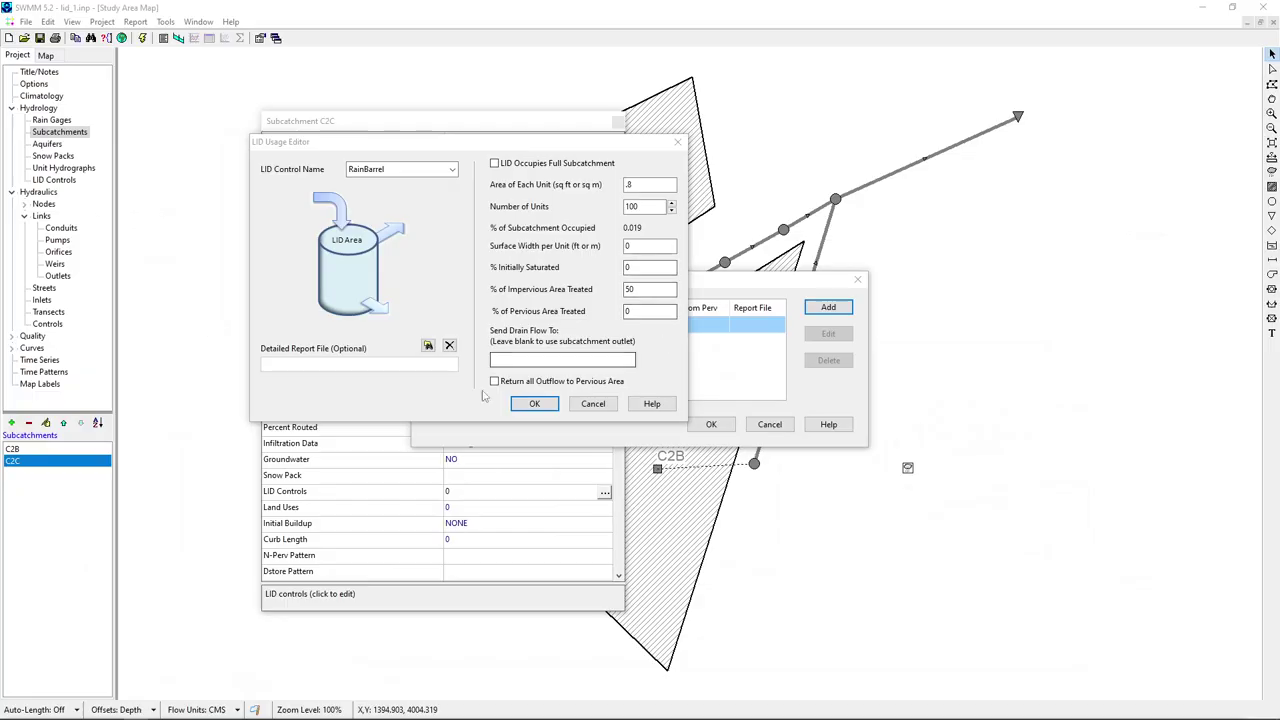
click(494, 383)
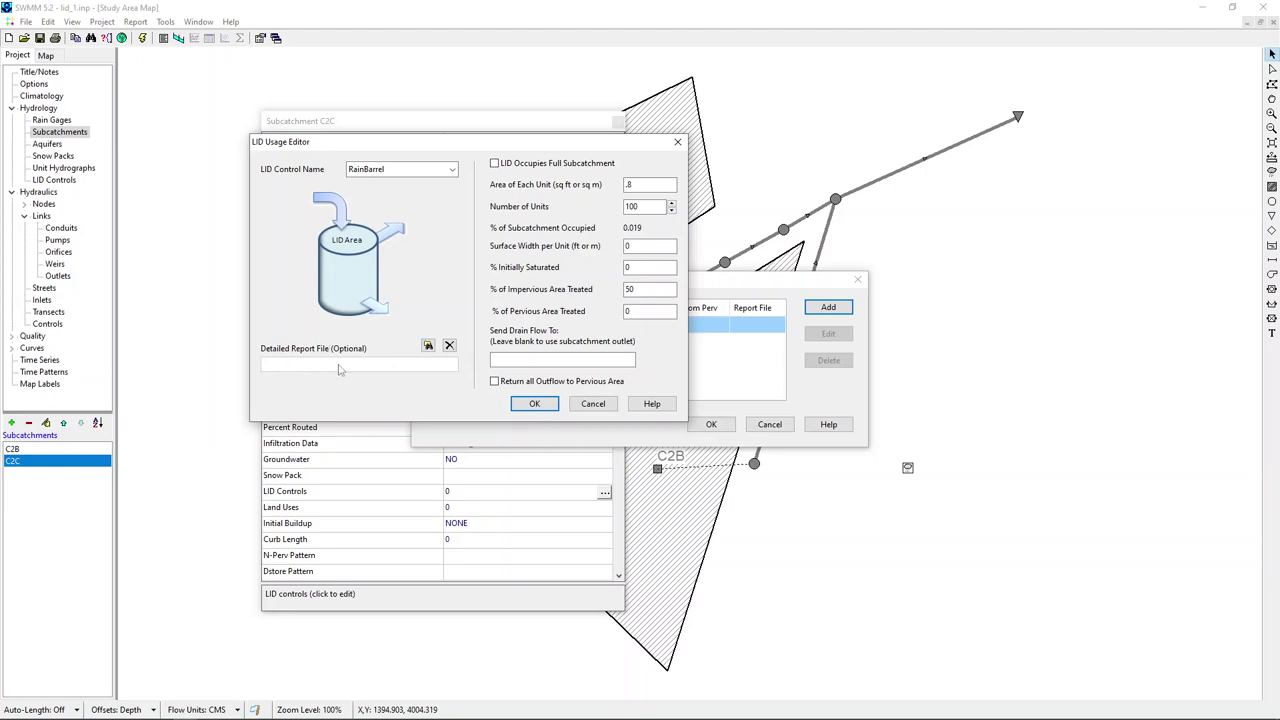
- Set the detailed report file to C2C_rb and confirm C2C's rain barrel usage
click(428, 346)
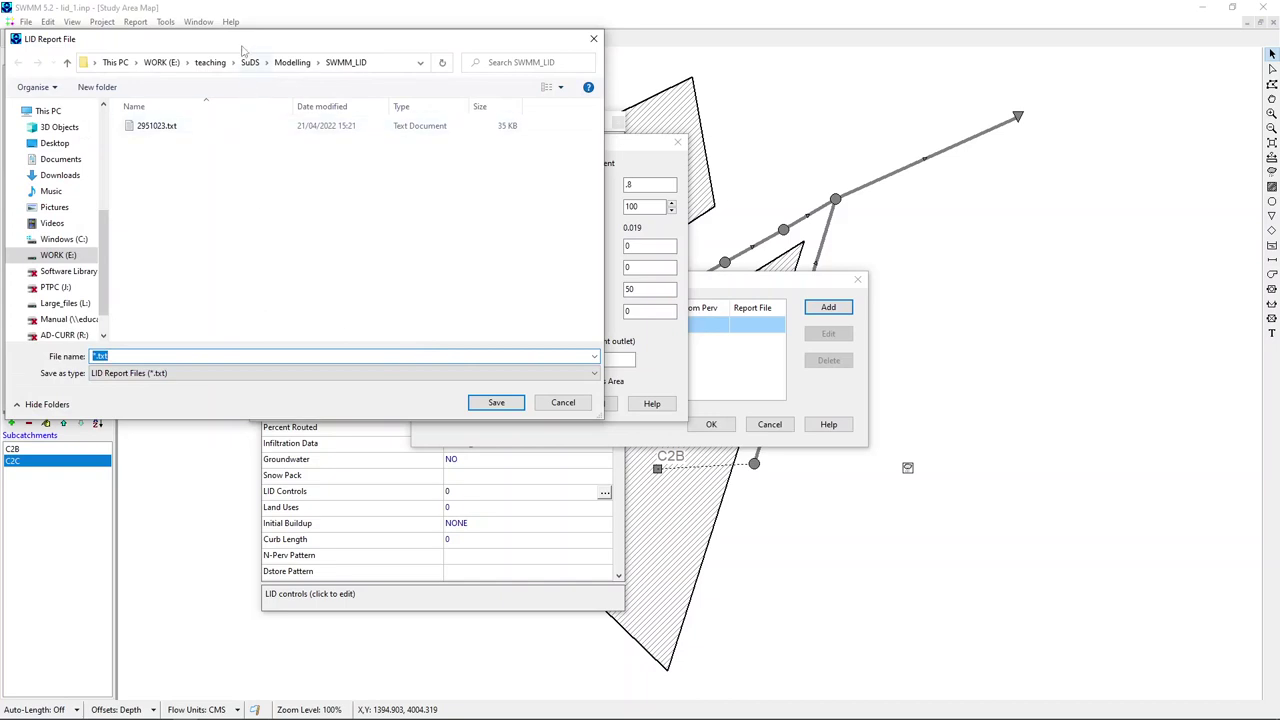
drag(243, 48, 317, 153)
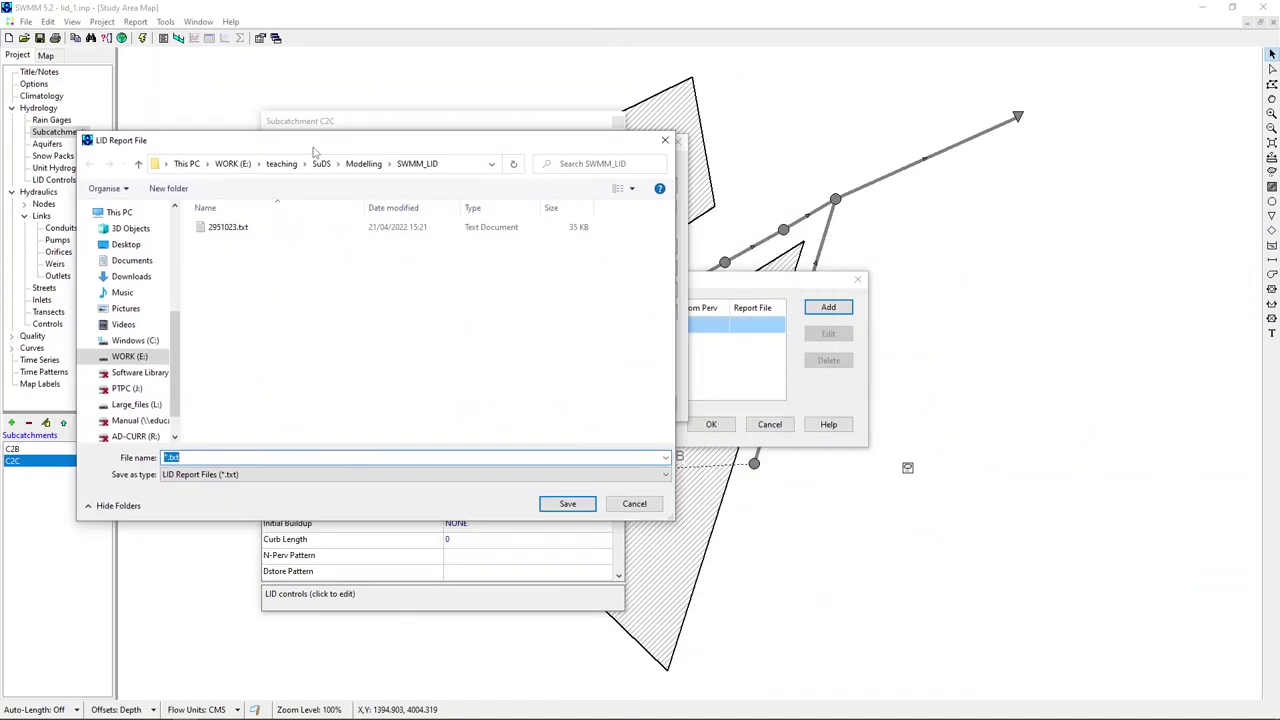
text(C2C_rb)
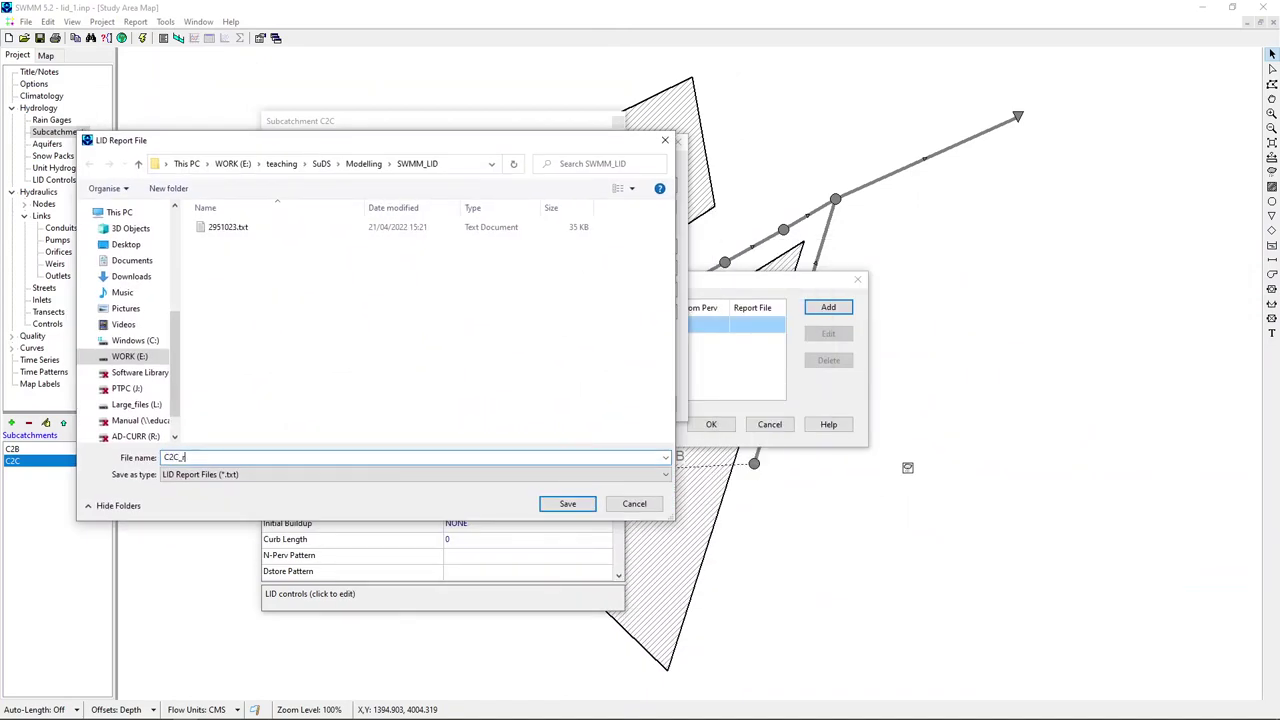
click(567, 510)
click(536, 403)
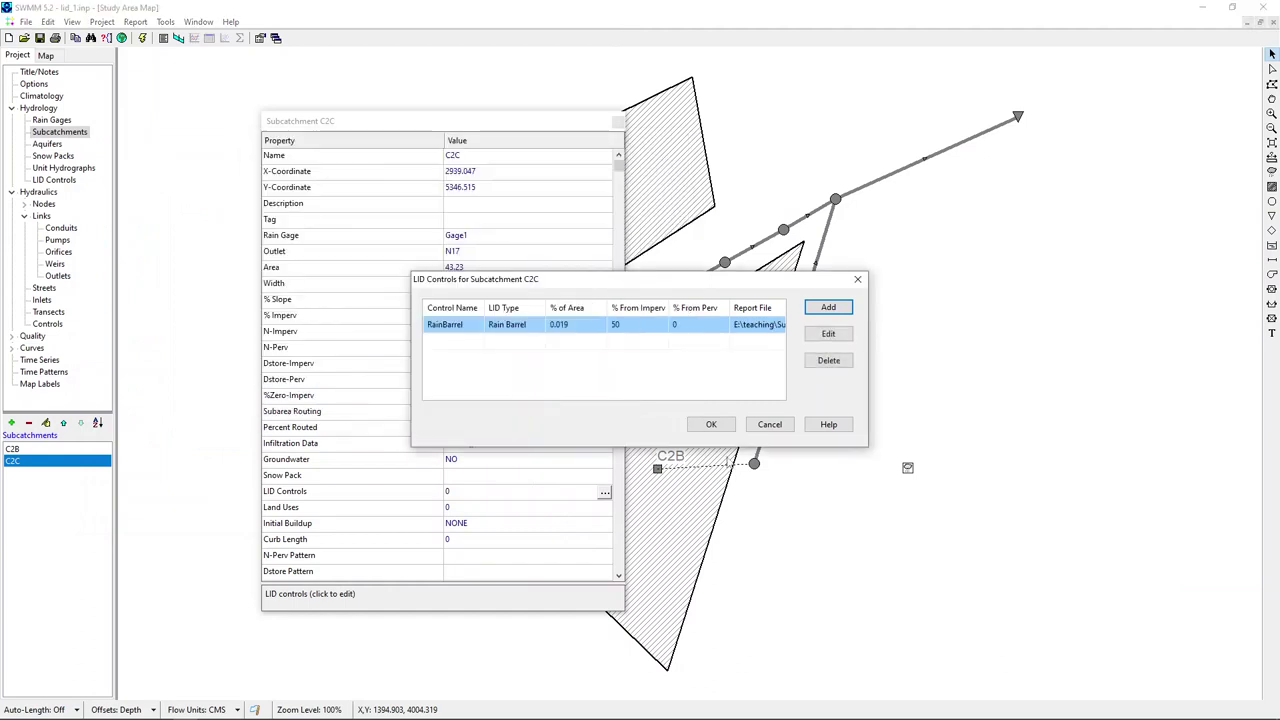
- Confirm C2C's LID list and add a new LID usage to subcatchment C2B
click(711, 424)
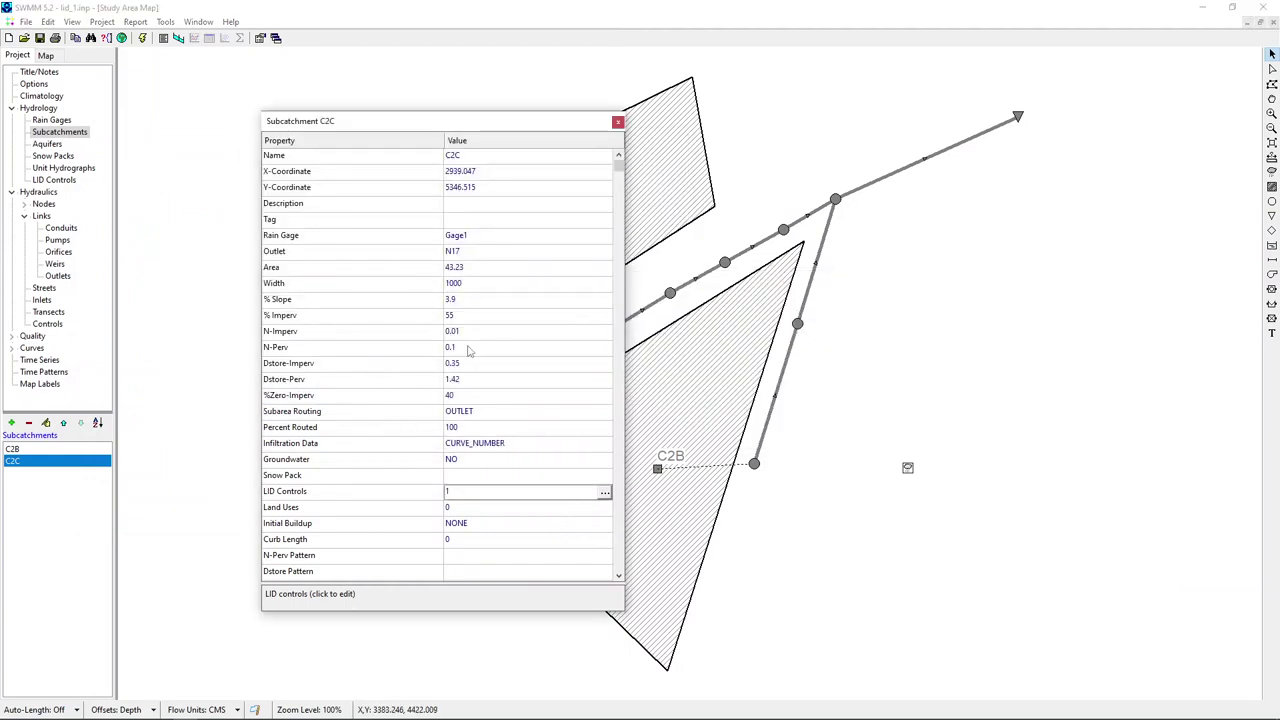
click(660, 472)
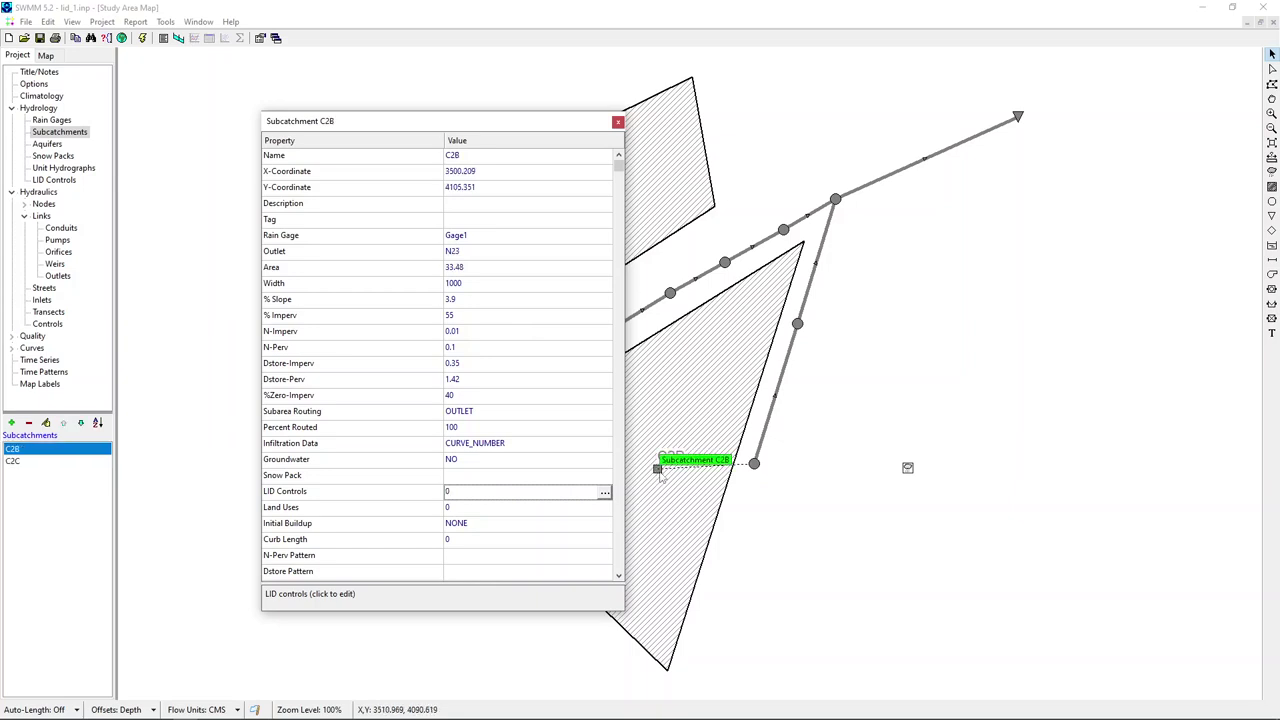
click(605, 493)
click(828, 307)
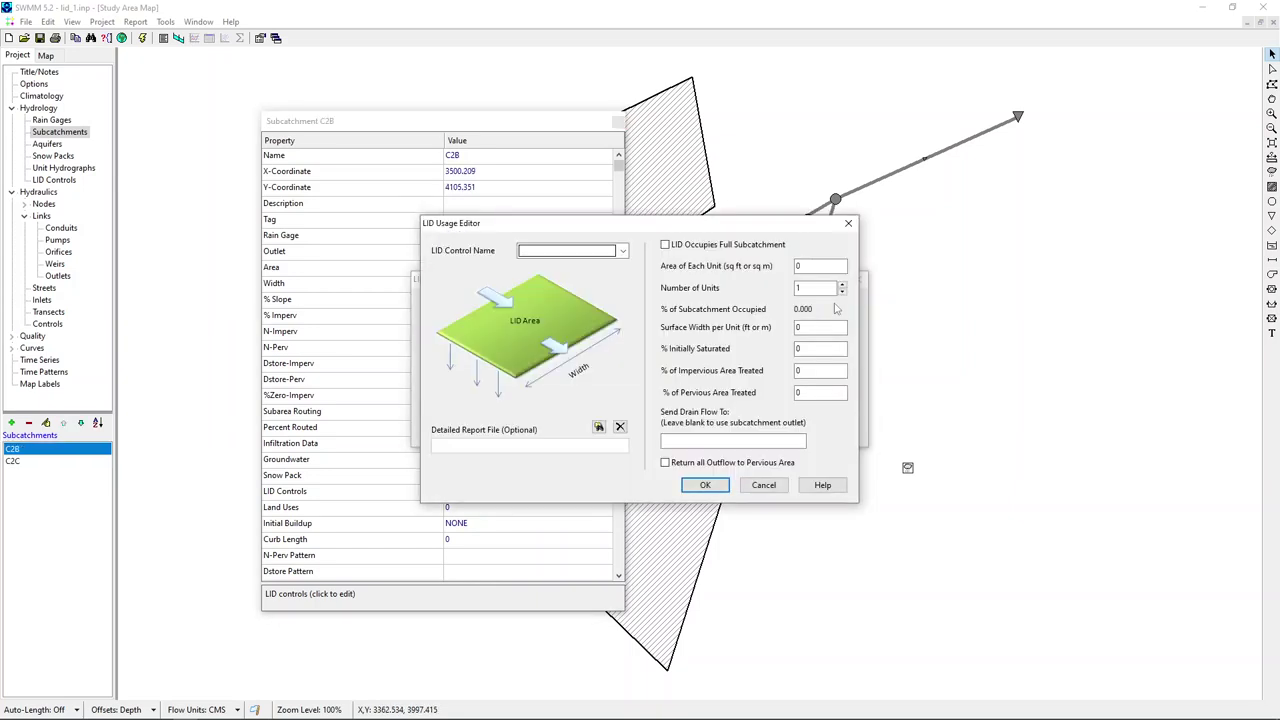
- Enter 100 units of 0.8 area each, treating 50% of impervious area
click(818, 289)
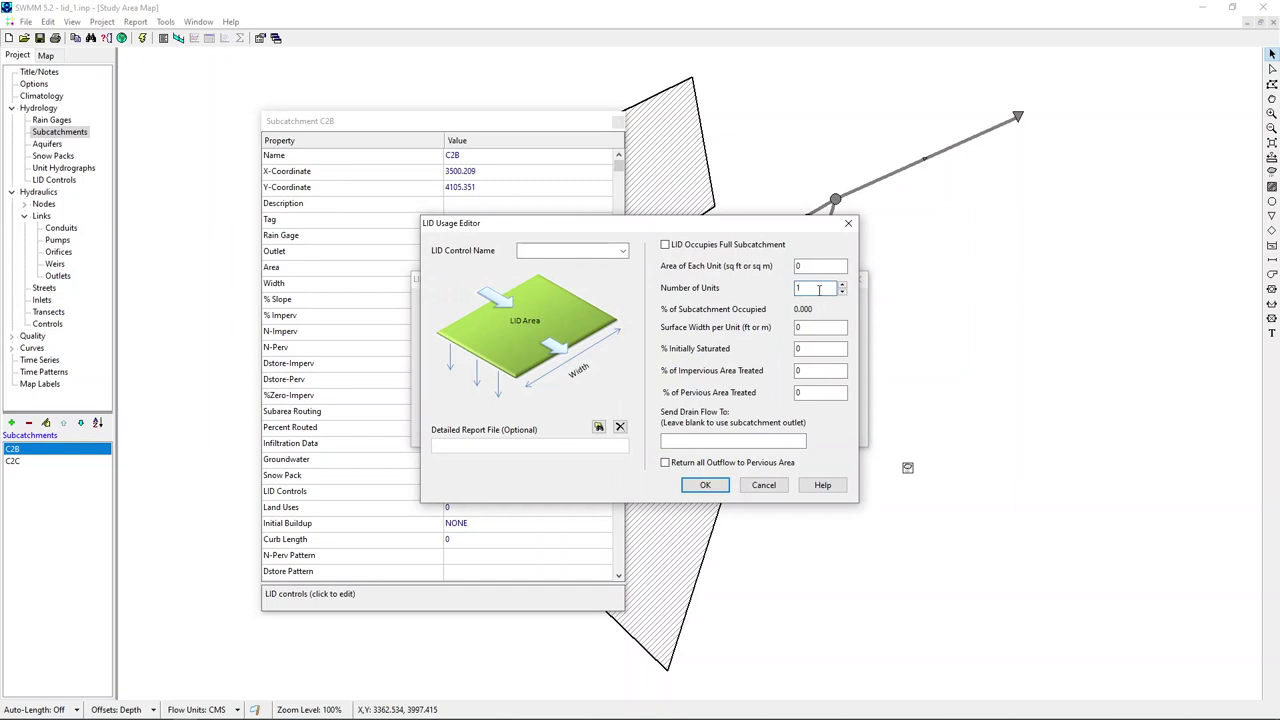
text(00)
key(shift+Tab)
text(0.8)
click(820, 327)
click(827, 351)
click(834, 370)
text(50)
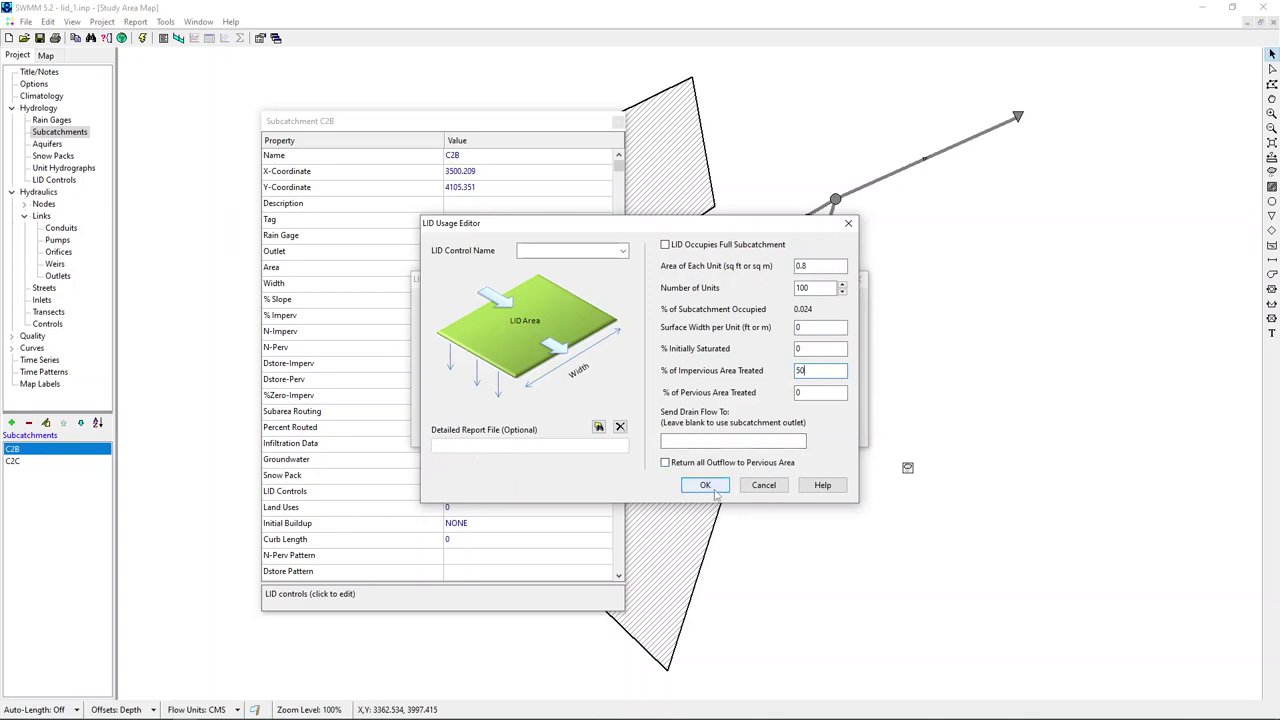
- Choose RainBarrel as the control, confirm both dialogs, and close C2B's properties
click(590, 250)
click(604, 266)
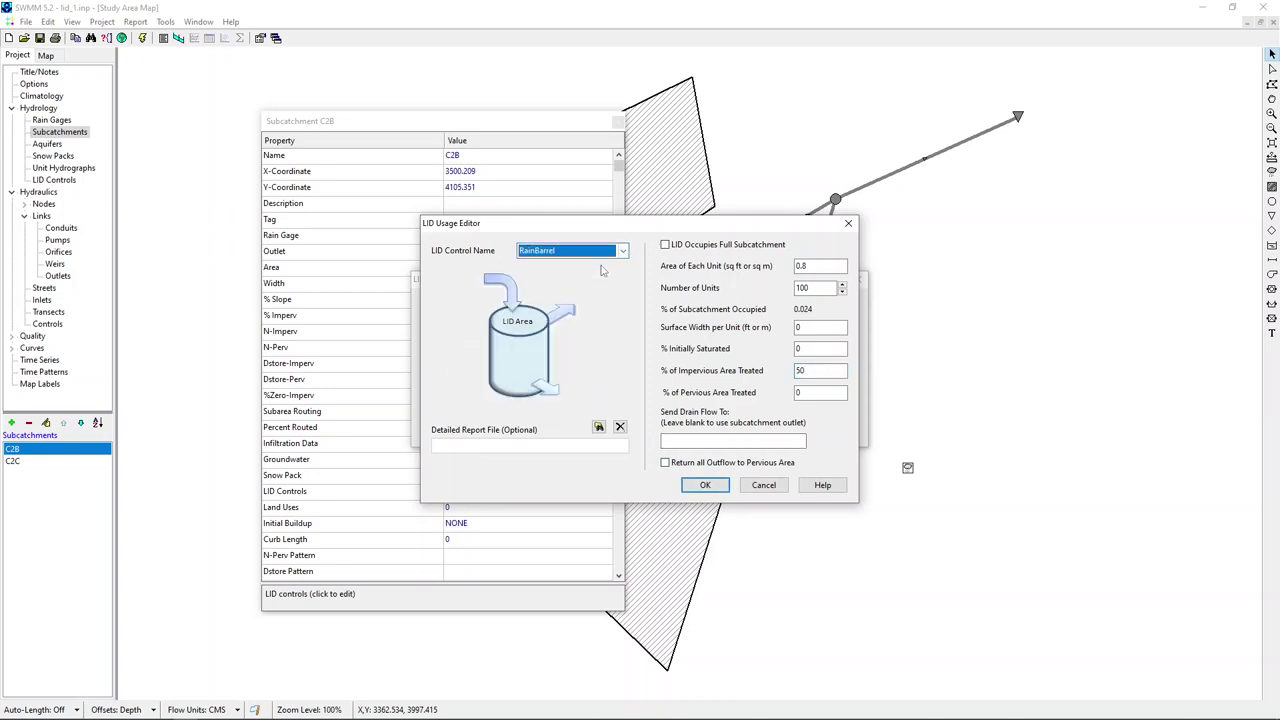
click(705, 485)
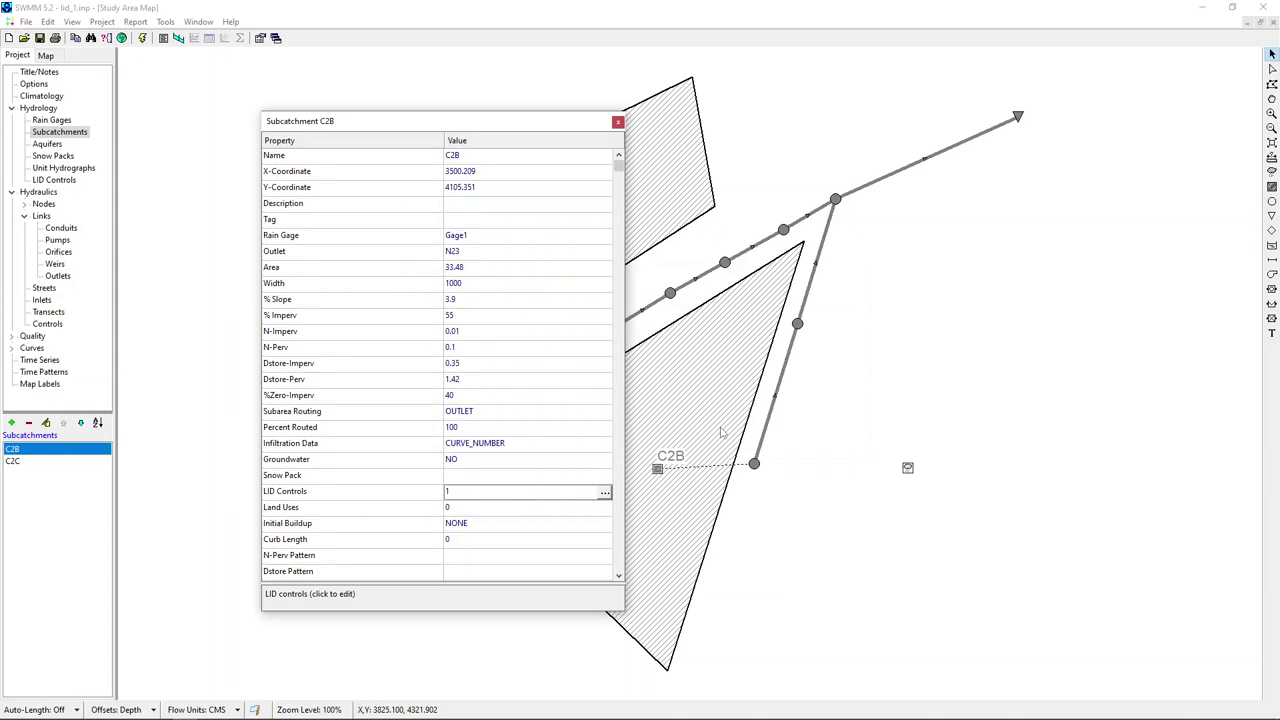
click(711, 424)
click(618, 122)
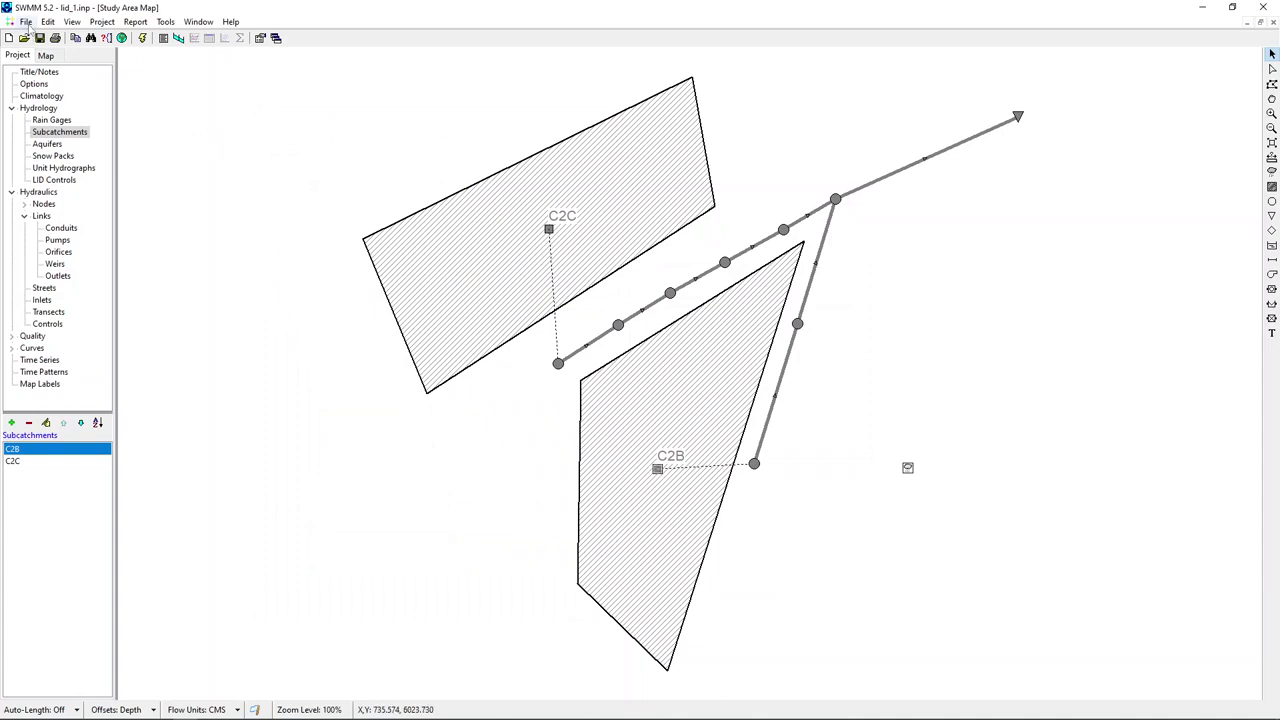
- Save As with _RB_NODISCONNECT inserted before .inp, creating lid_1_RB_NODISCONNECT.inp
click(26, 22)
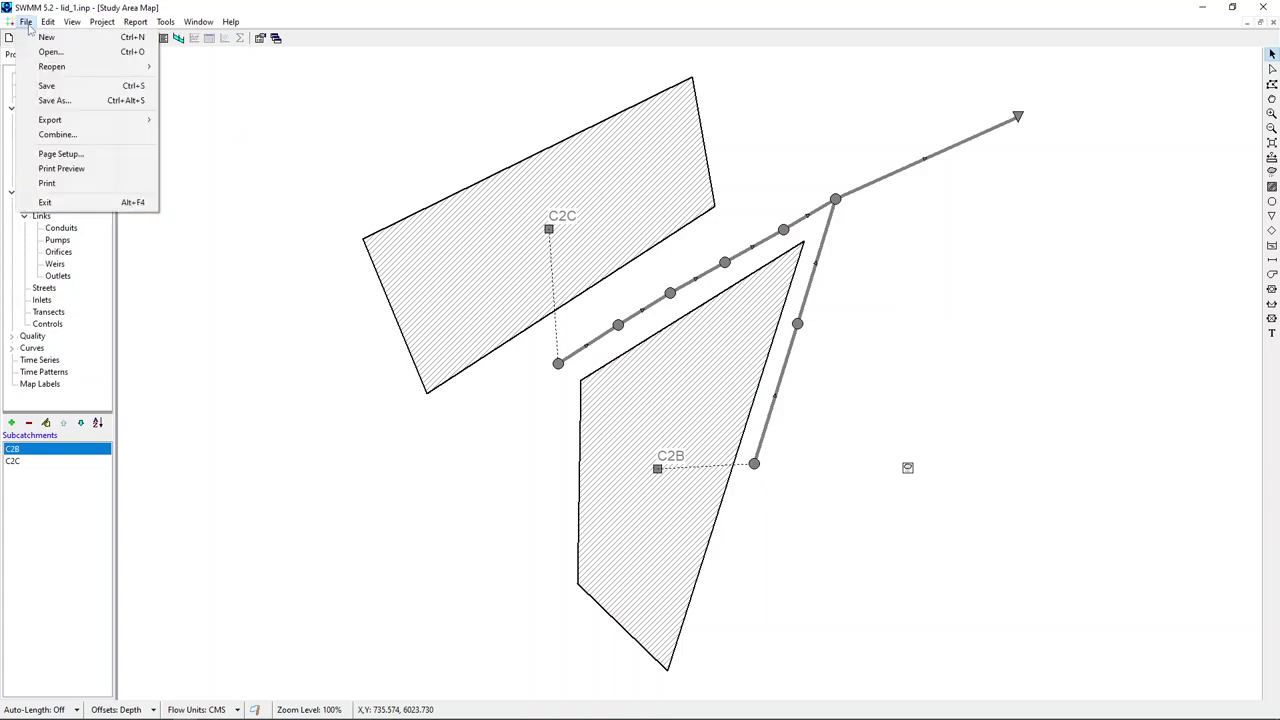
click(50, 102)
click(226, 456)
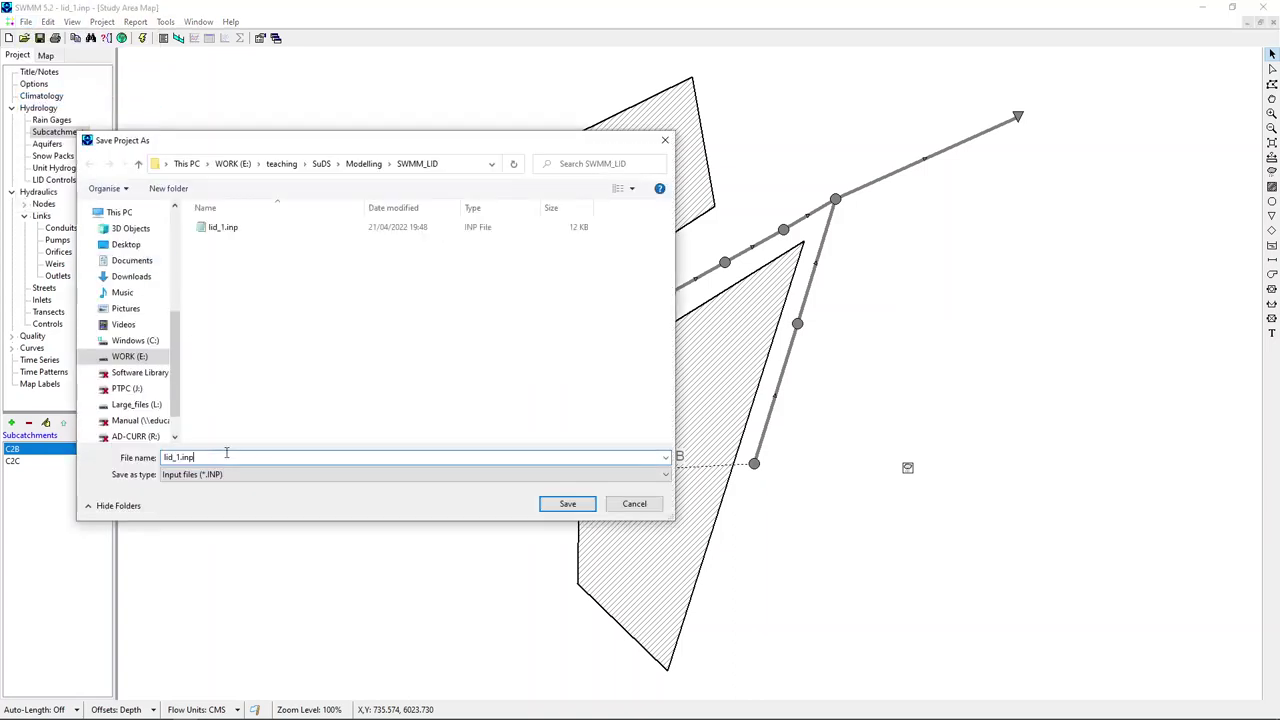
key(Left)
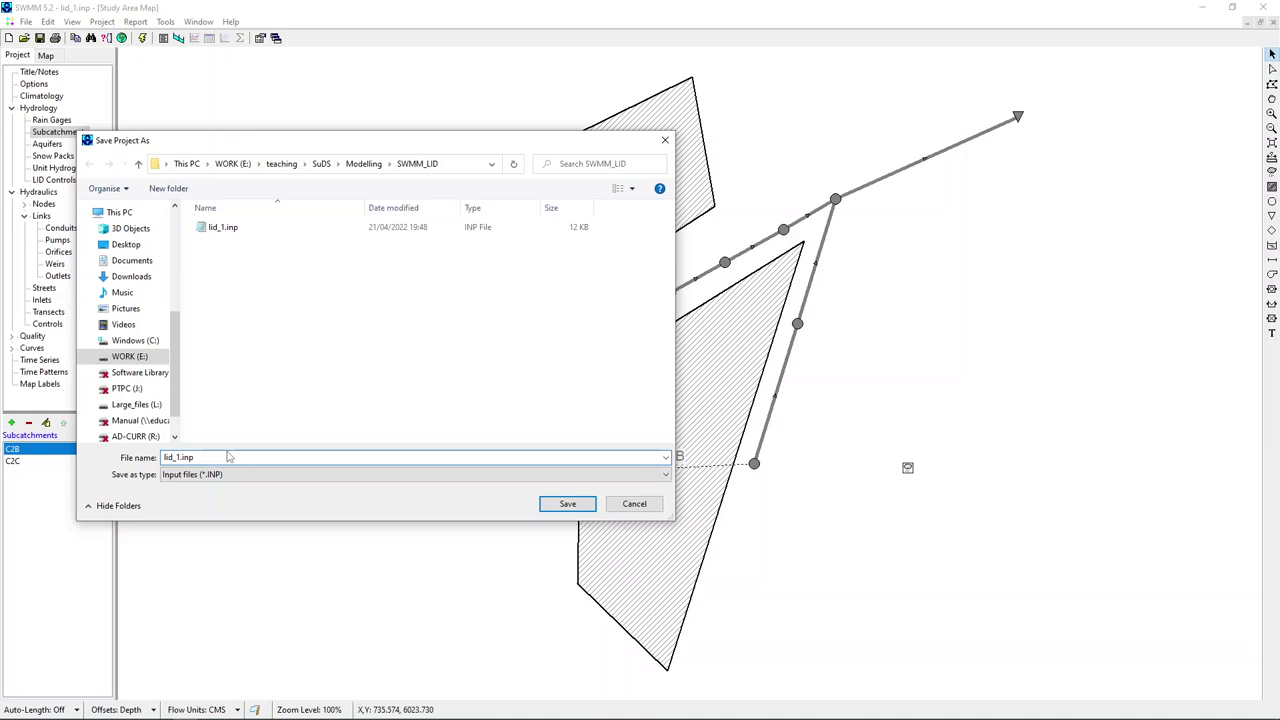
text(_RB_NODISCONNECT)
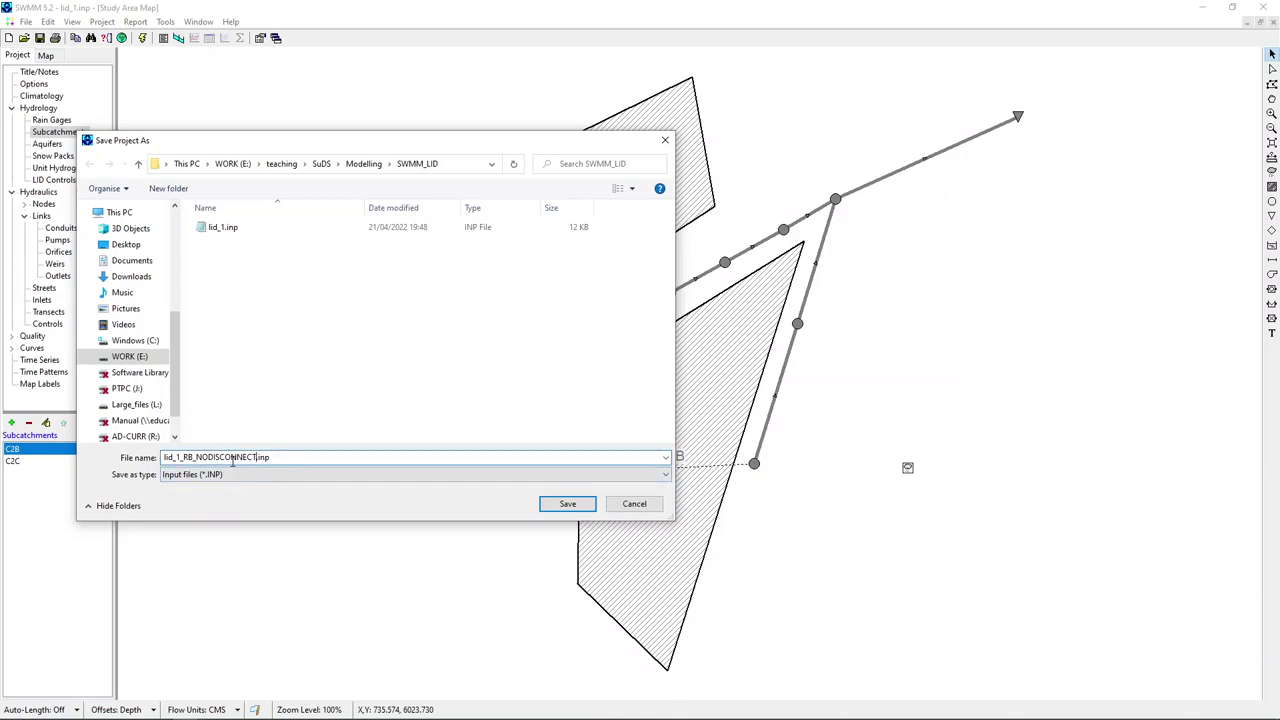
click(567, 504)
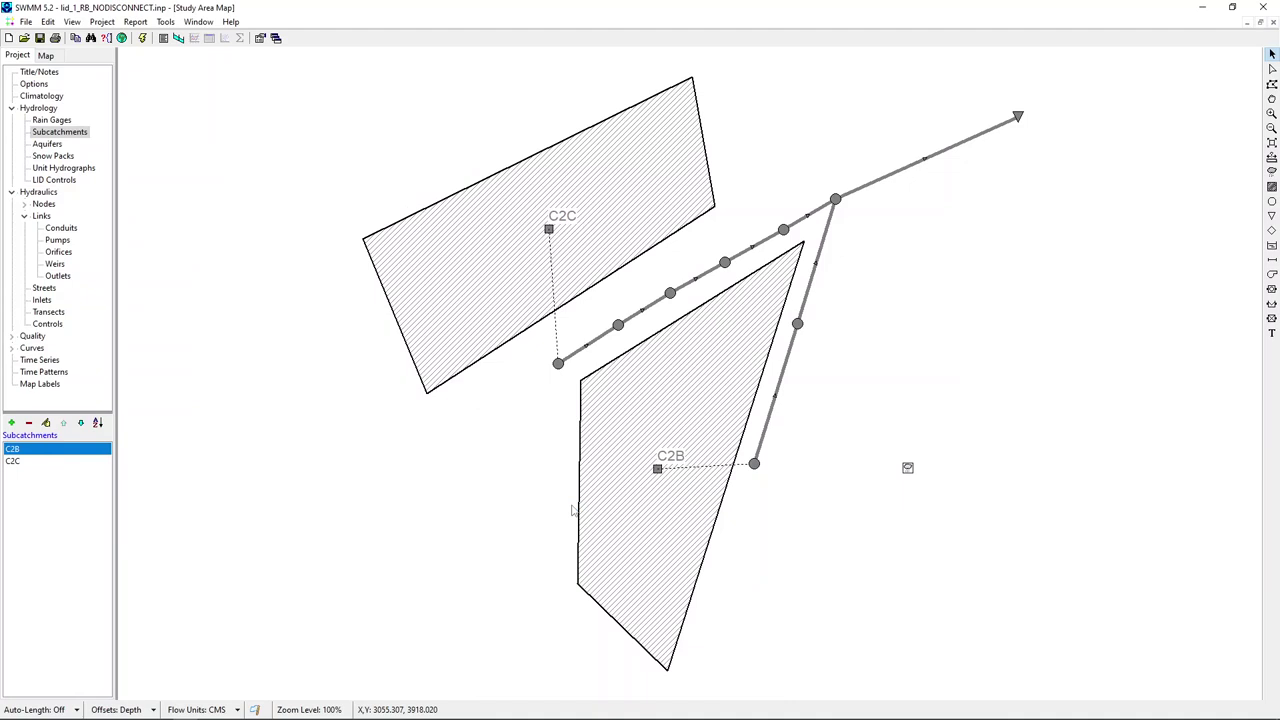
- Run the rain-barrel model and dismiss the report showing -1.21% runoff and 0.05% routing continuity error
click(143, 38)
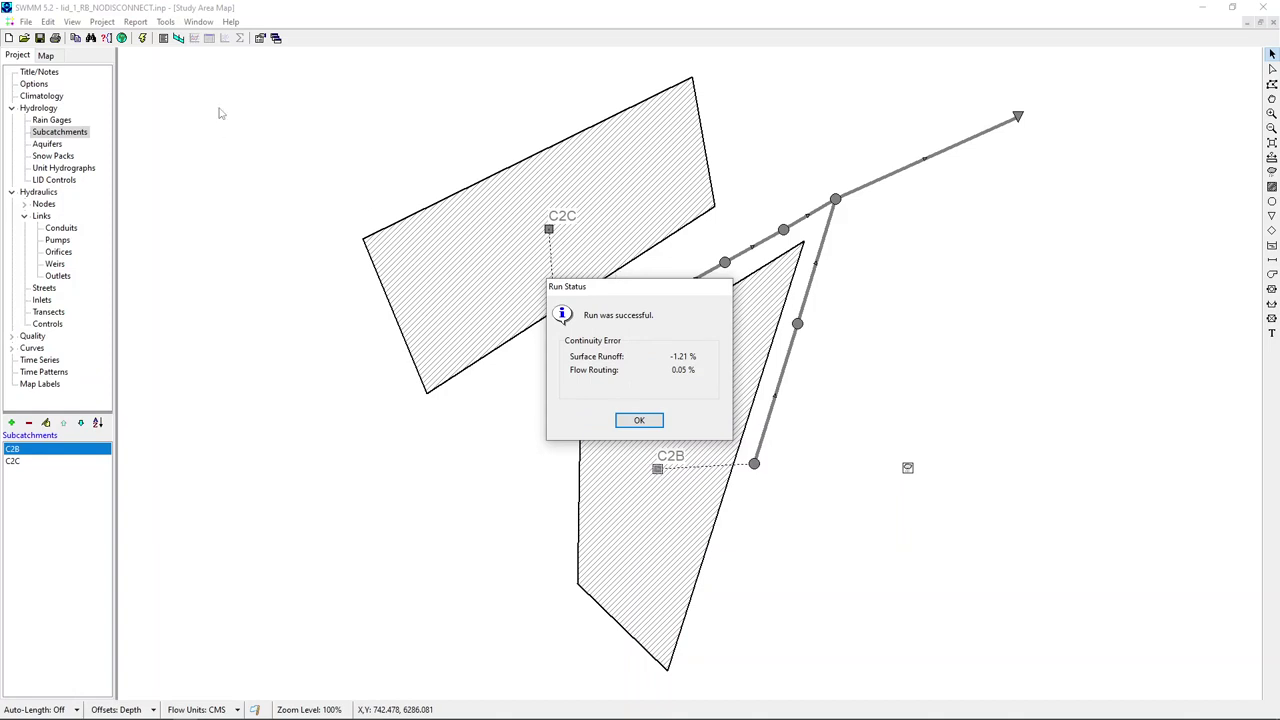
click(639, 421)
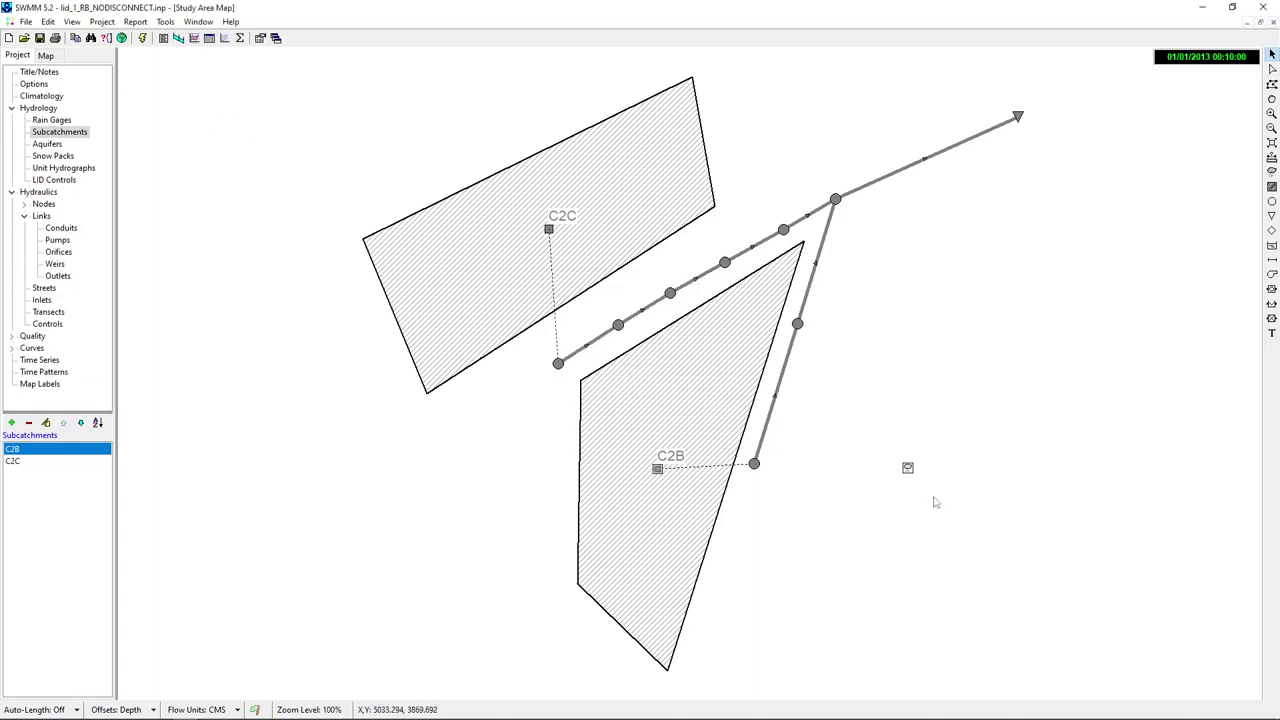
- Inspect Gage1's properties: data source FILE, file name 2951023.txt, rain units IN
double_click(908, 469)
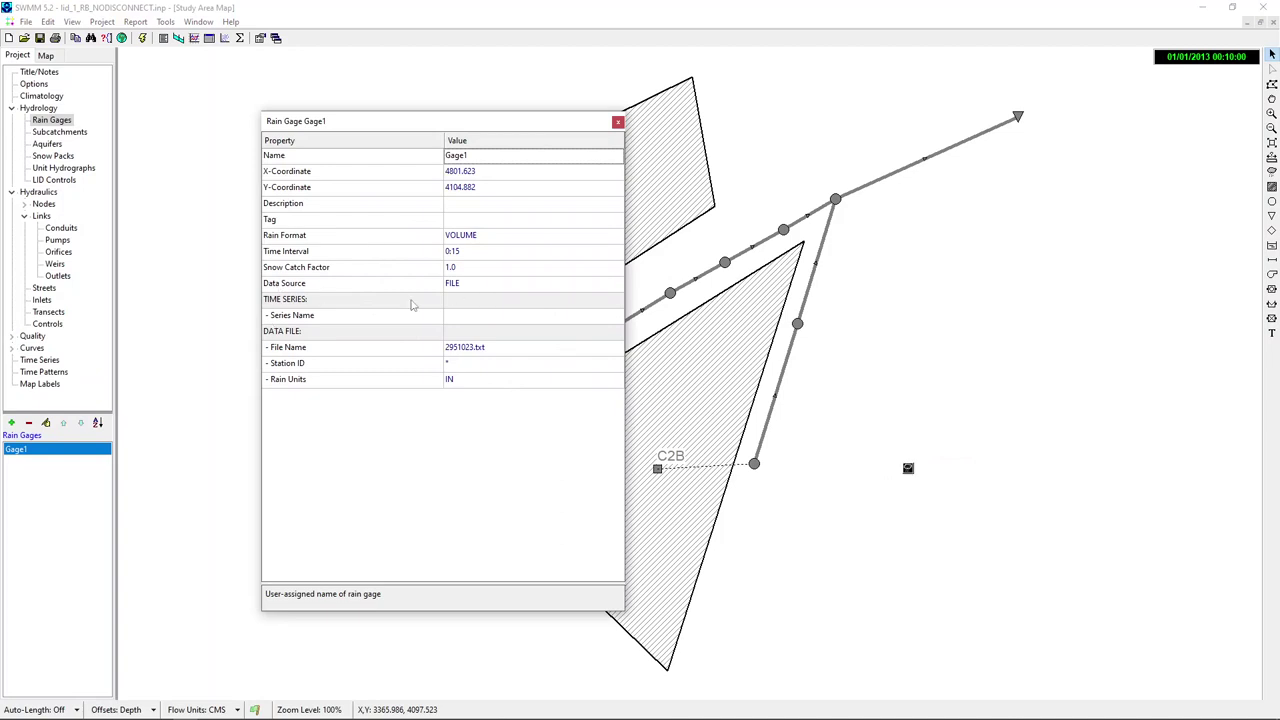
click(466, 289)
click(466, 289)
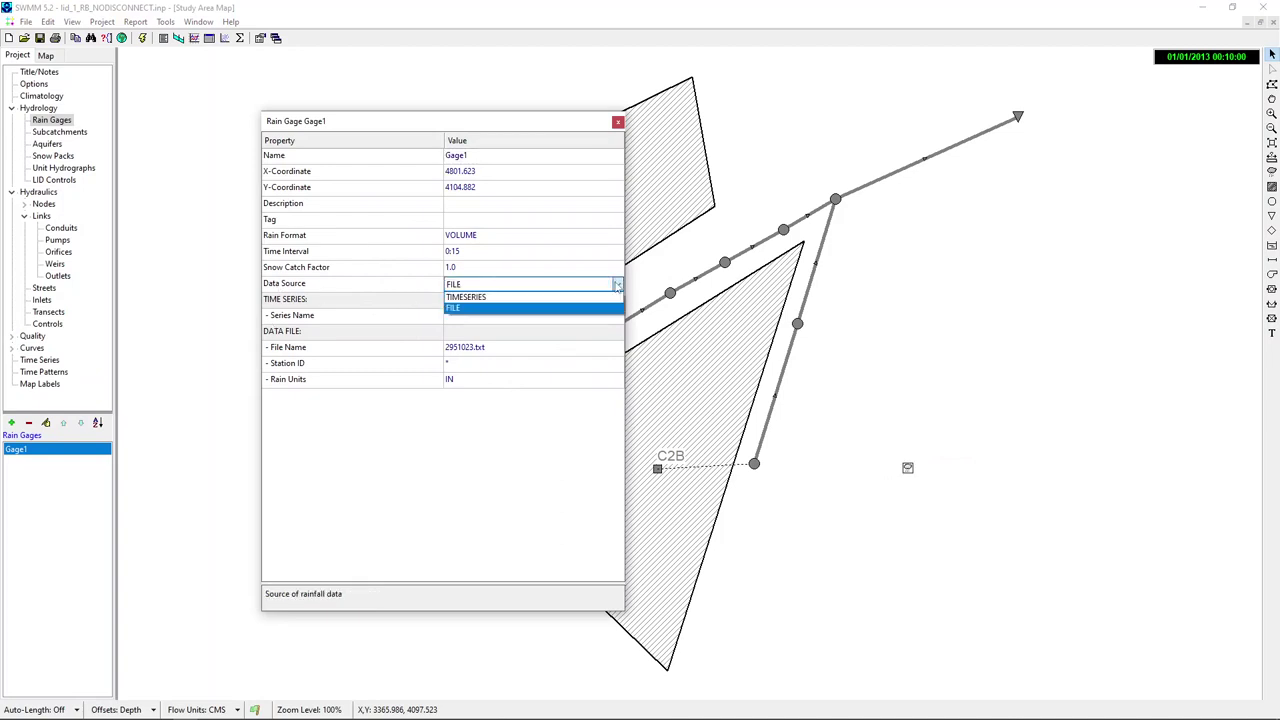
click(466, 299)
click(493, 350)
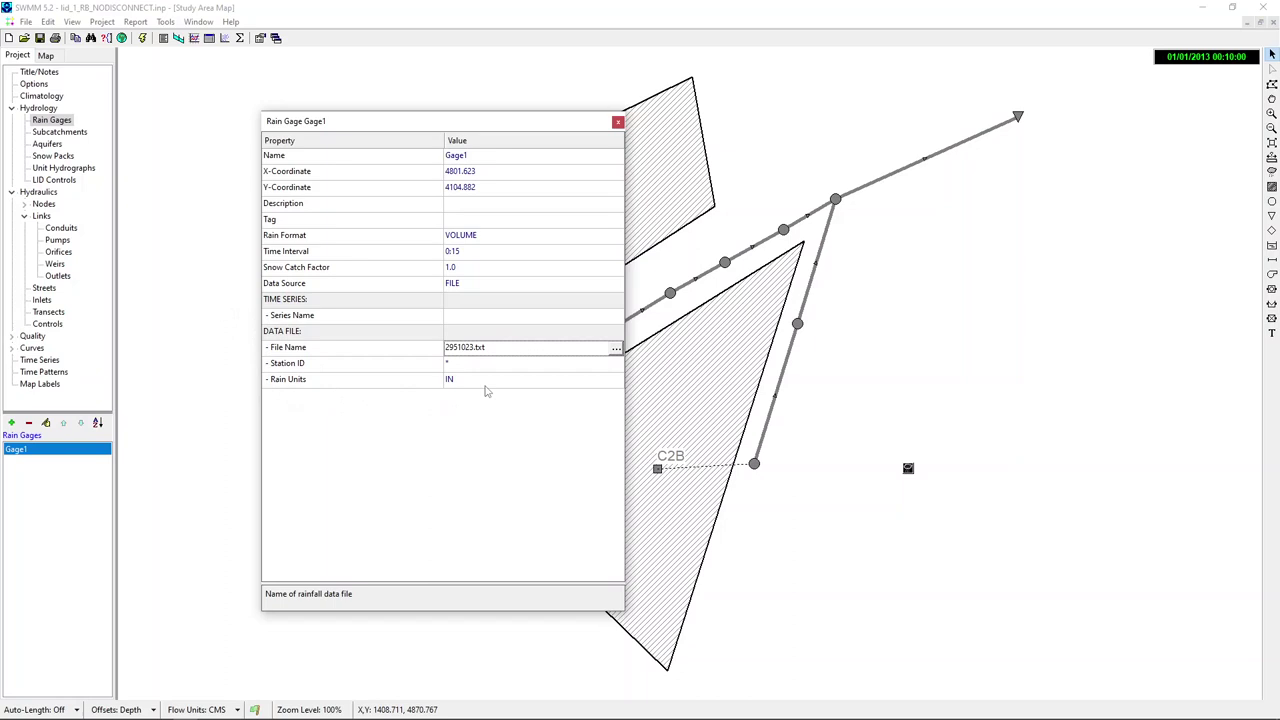
click(486, 386)
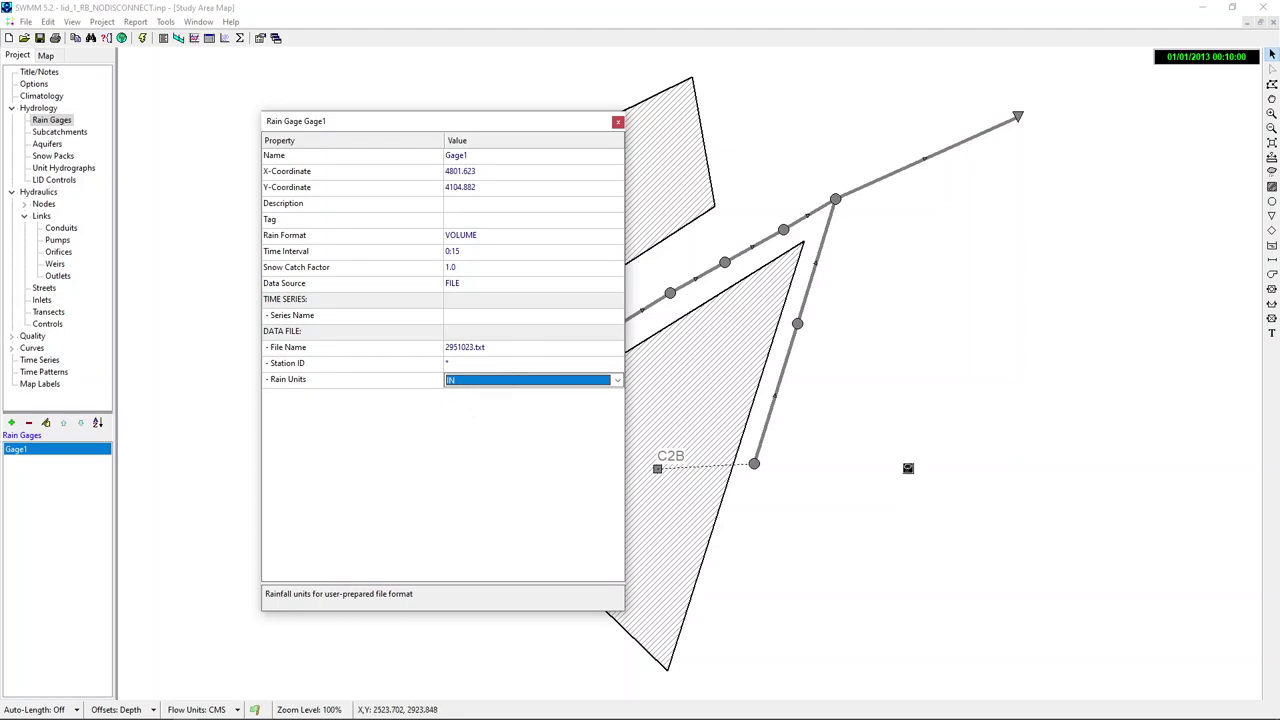
- Open the rainfall file 2951023.txt from the SWMM_LID folder in Notepad++
key(alt+Tab)
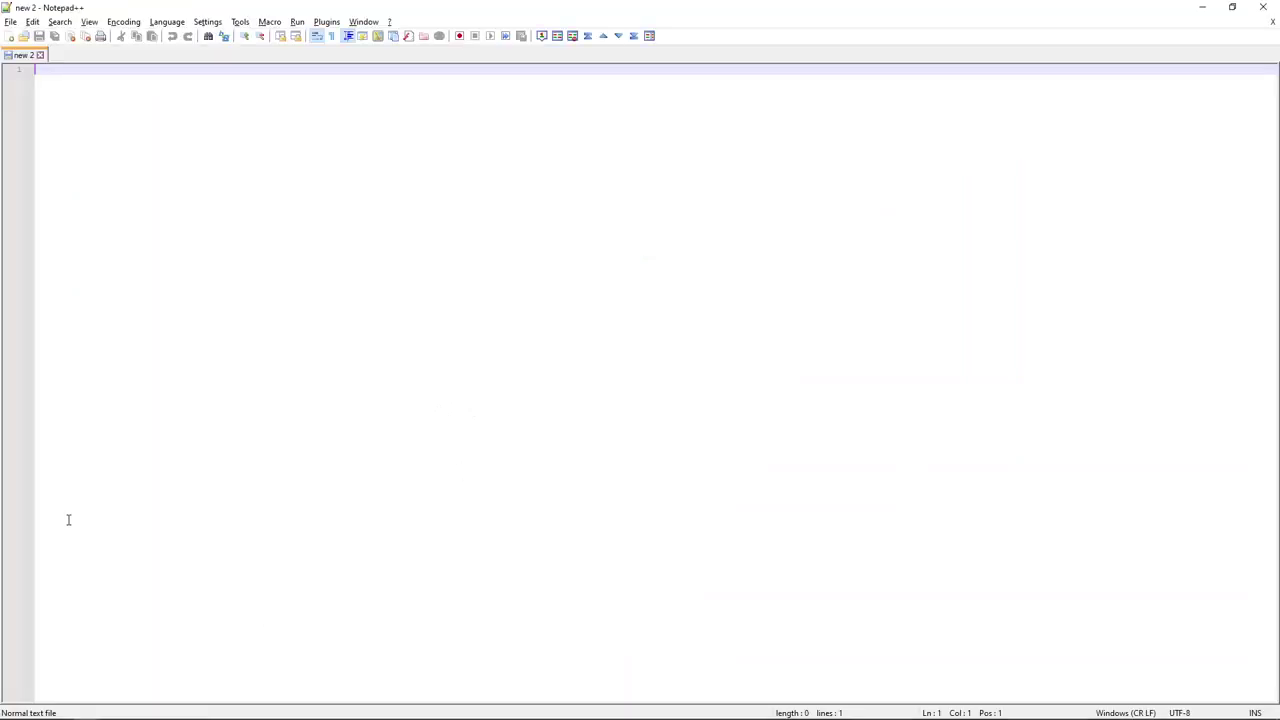
click(10, 21)
click(37, 48)
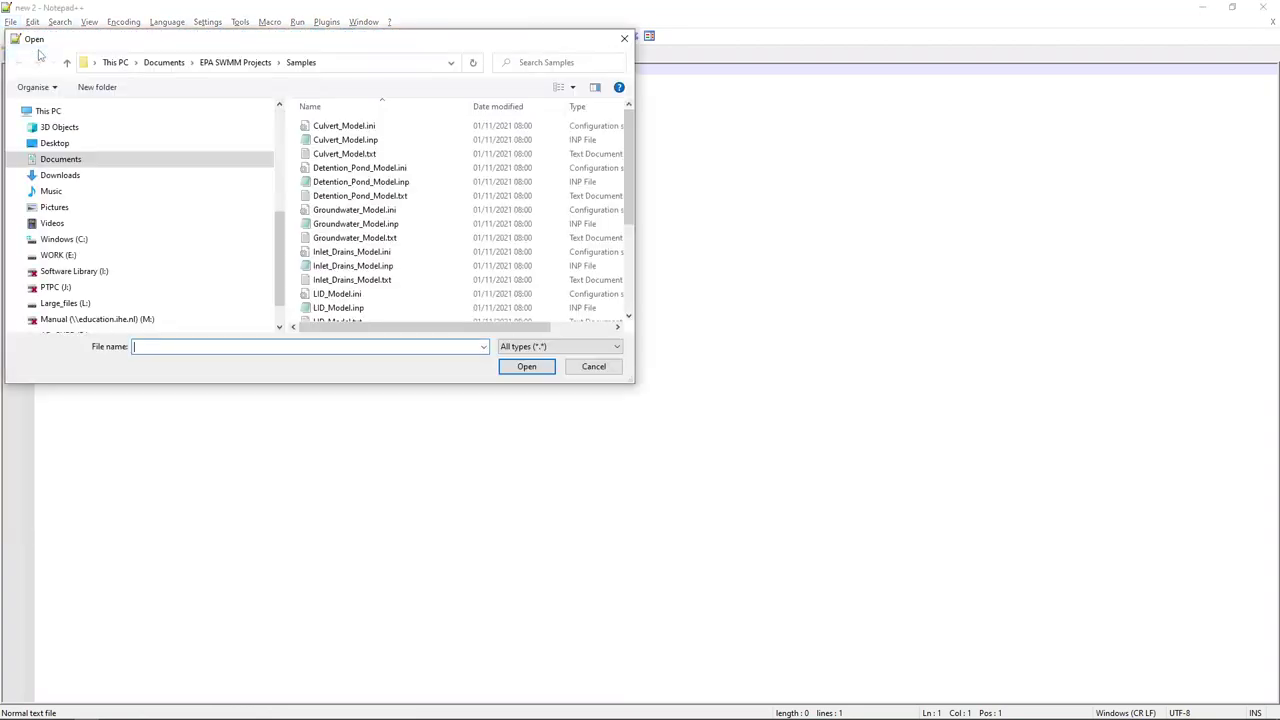
scroll(134, 223, up, 2)
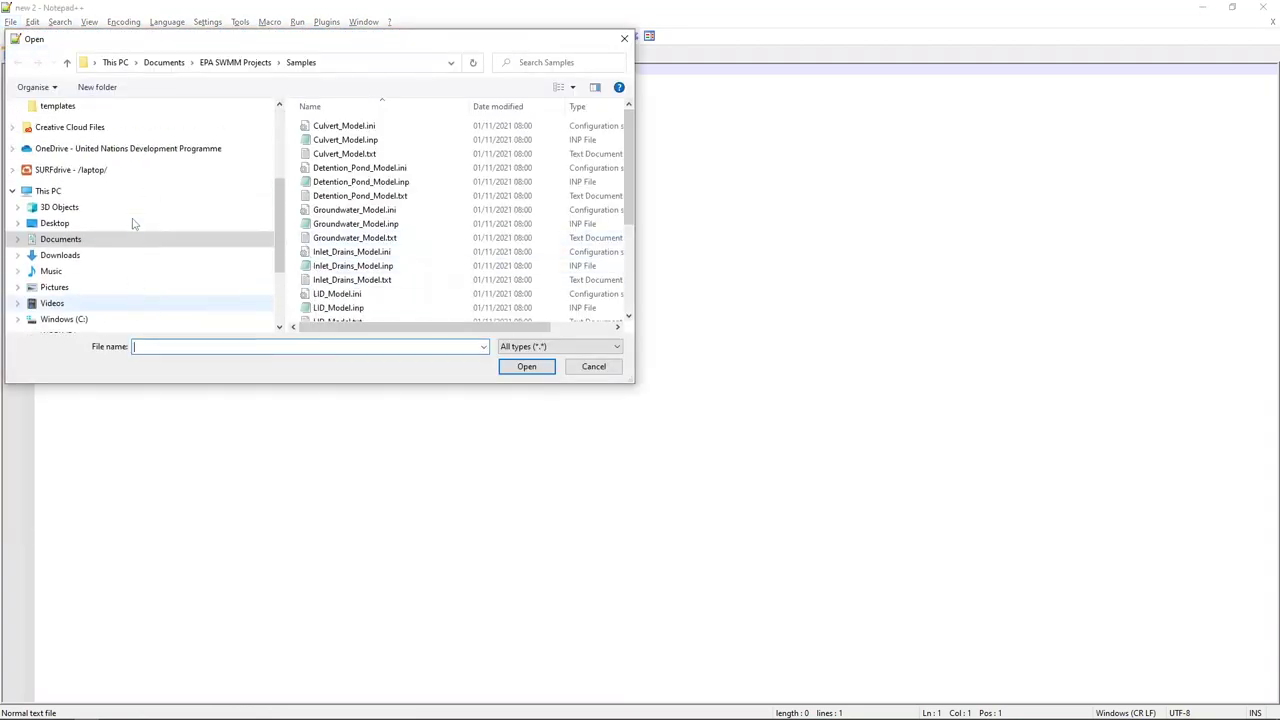
scroll(134, 223, up, 1)
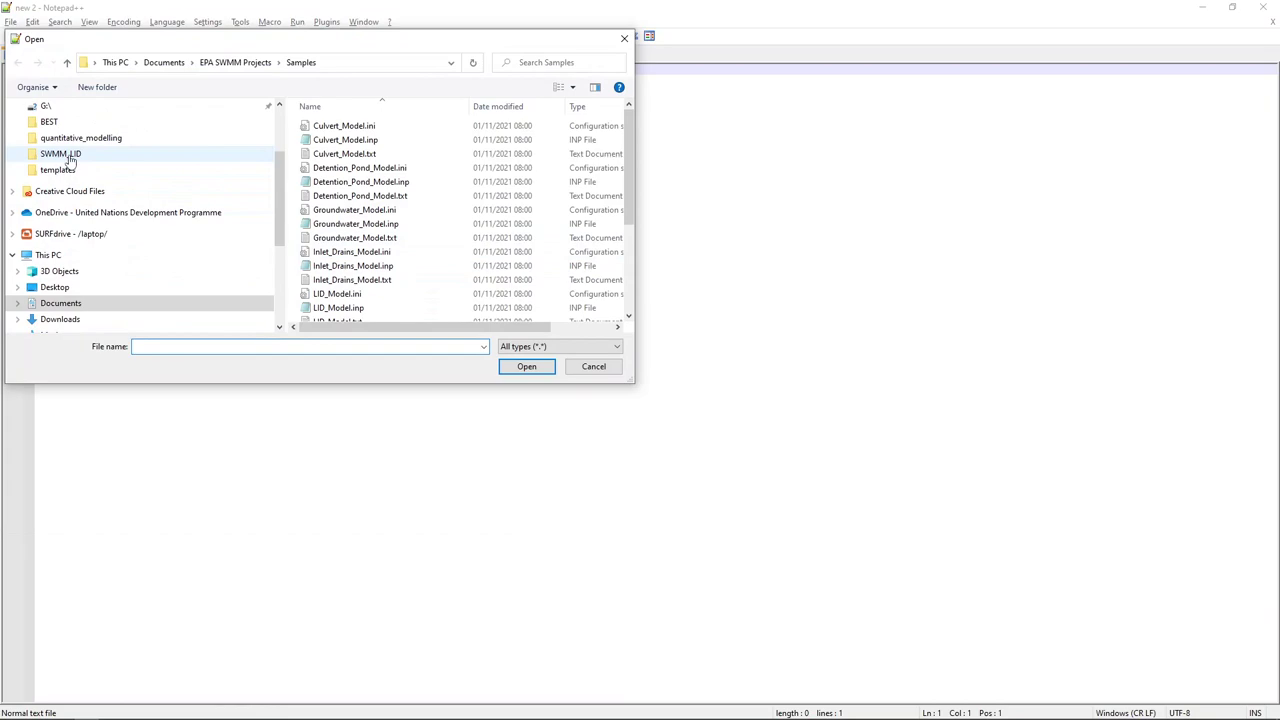
click(62, 154)
click(340, 139)
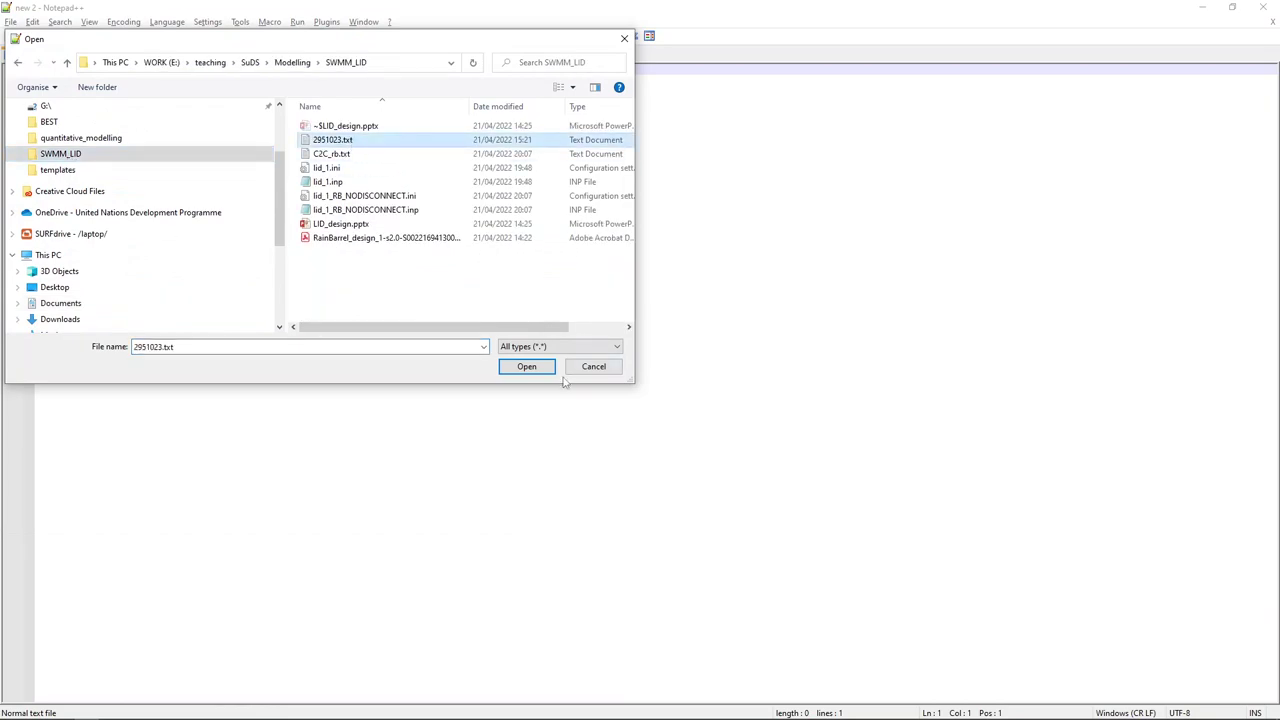
click(548, 372)
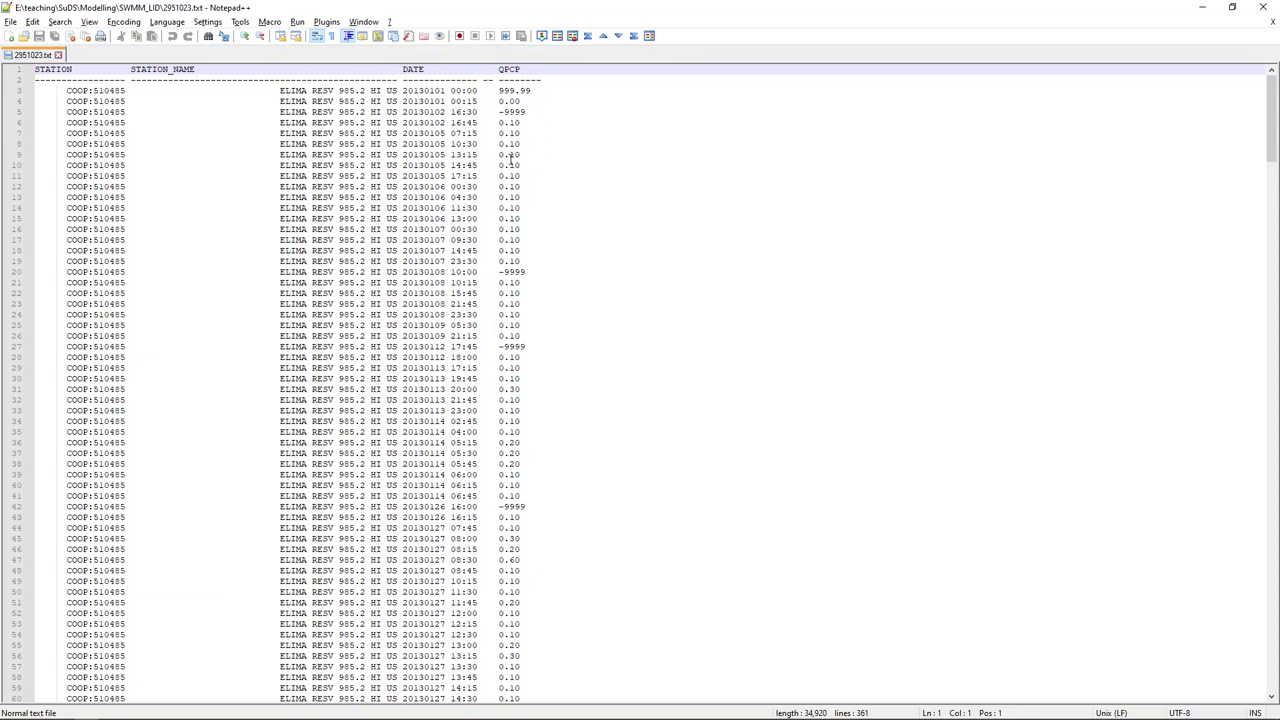
- Review the rainfall records, including the 0.10 and 999.99 values, then minimise Notepad++
drag(501, 122, 560, 90)
click(539, 197)
click(531, 261)
click(511, 286)
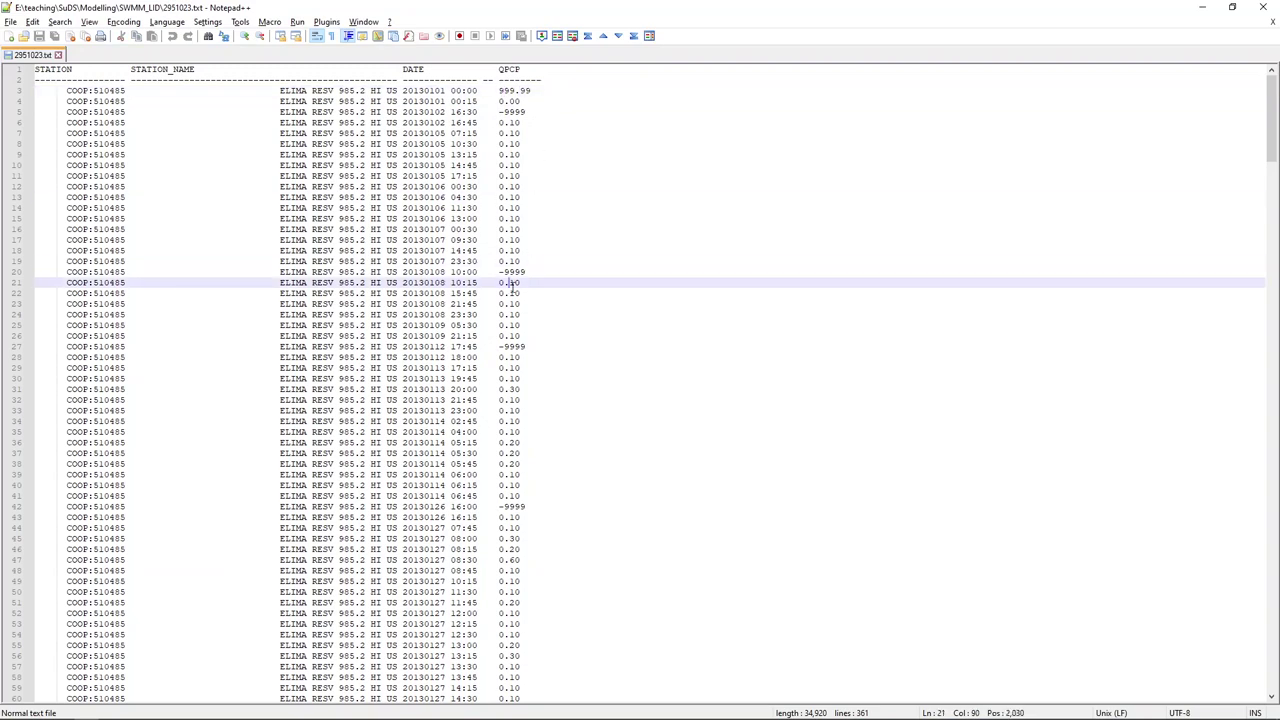
scroll(511, 288, down, 4)
scroll(511, 288, down, 3)
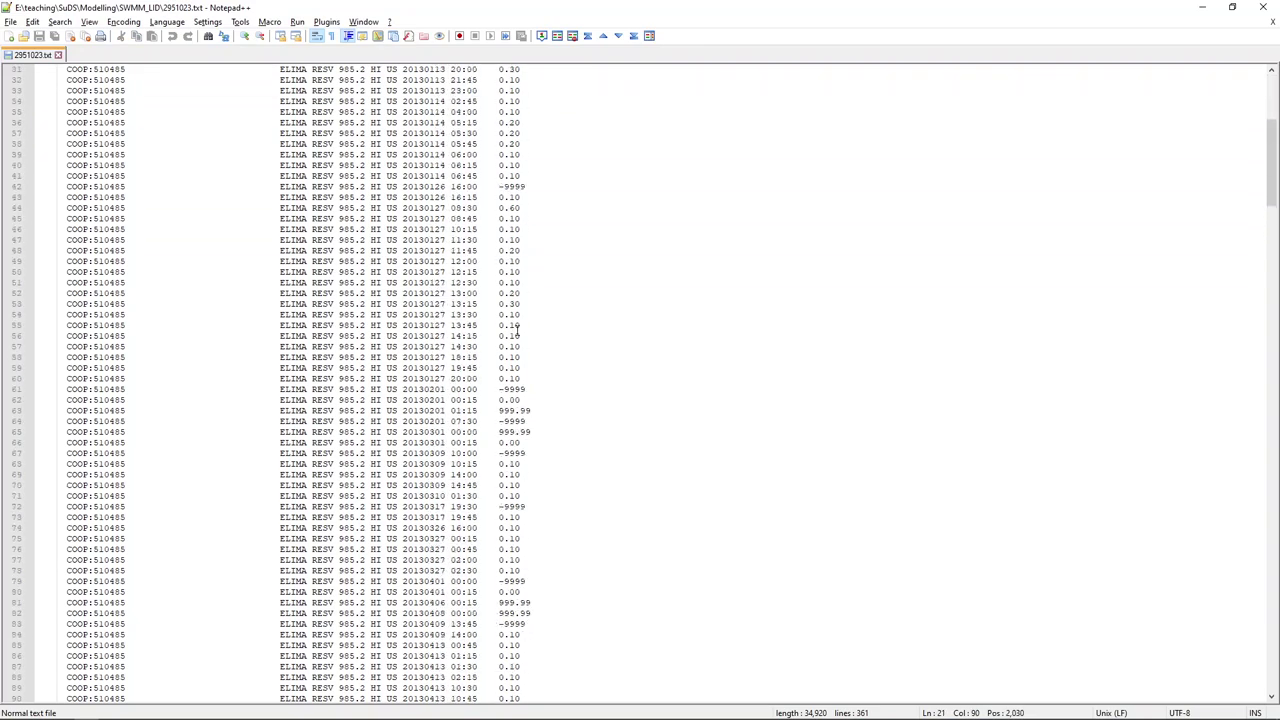
click(1203, 8)
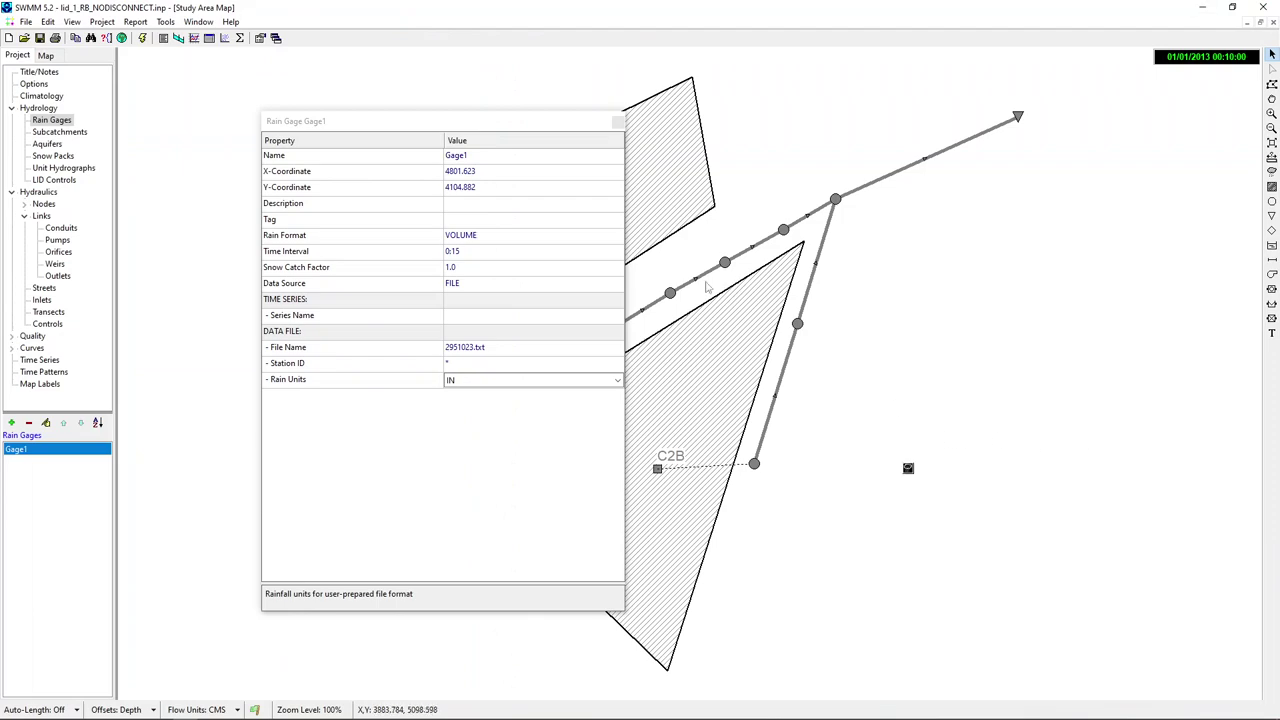
click(576, 435)
key(F1)
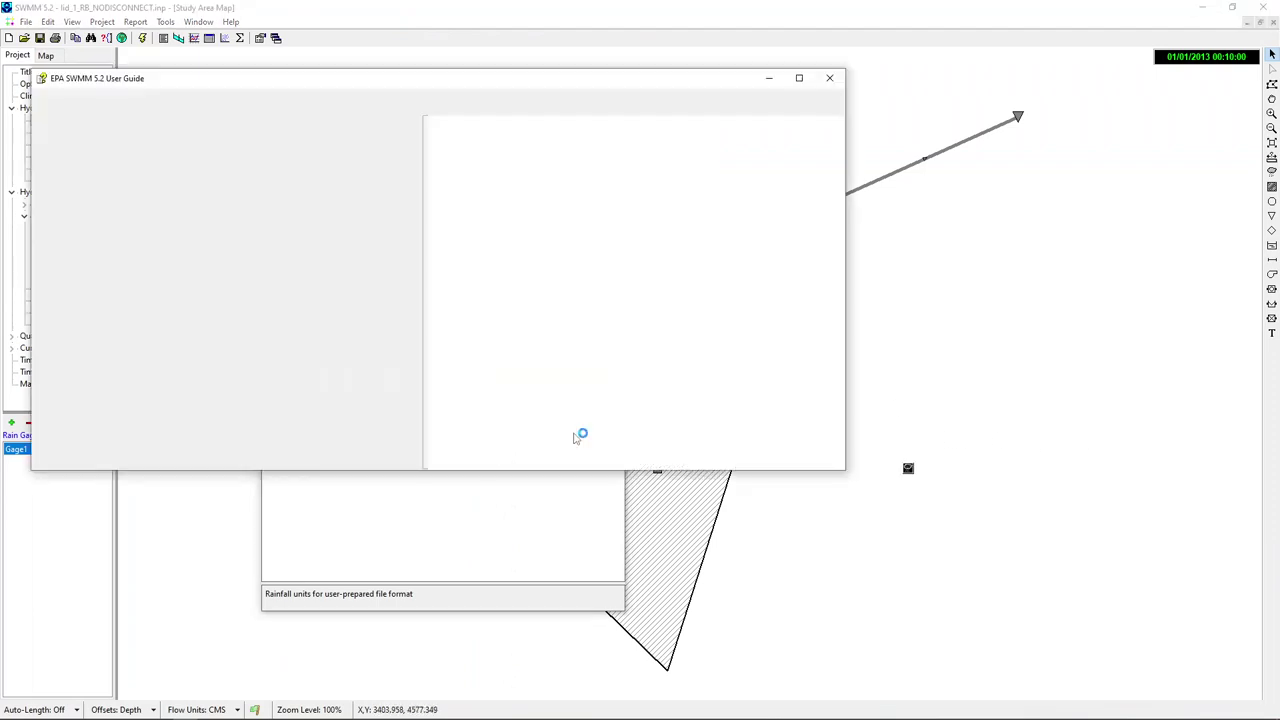
scroll(614, 324, down, 5)
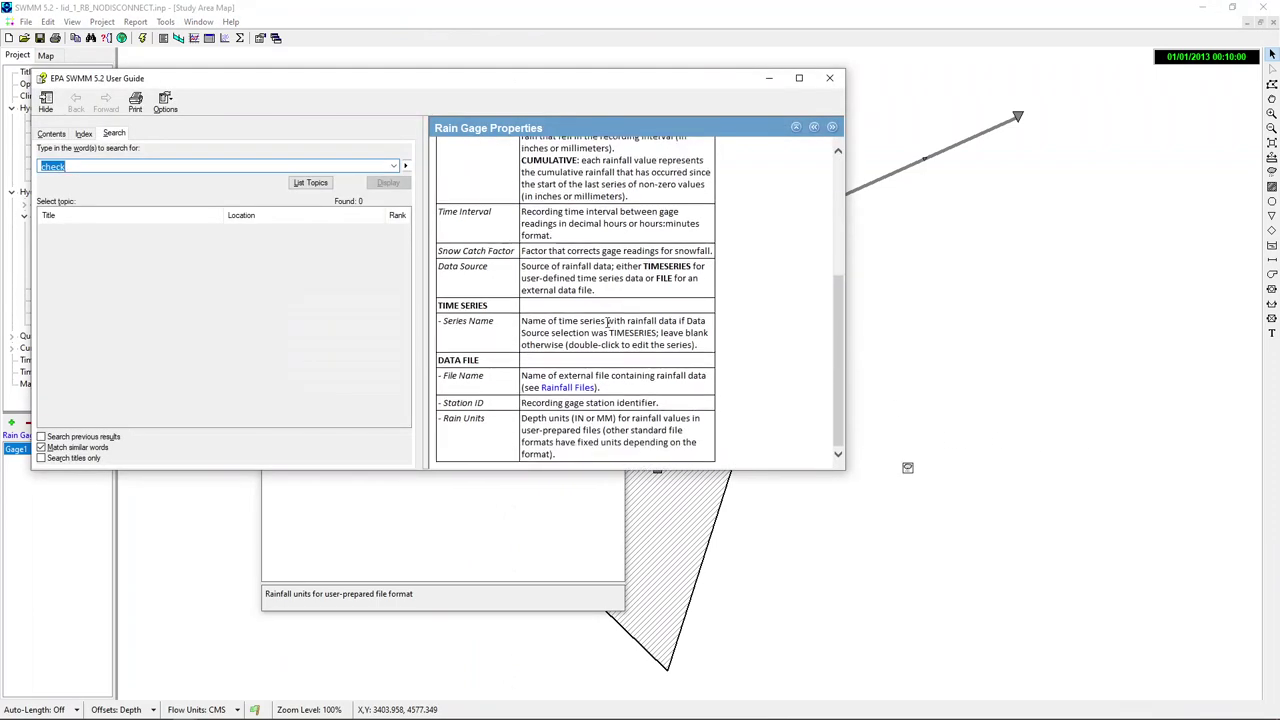
click(568, 388)
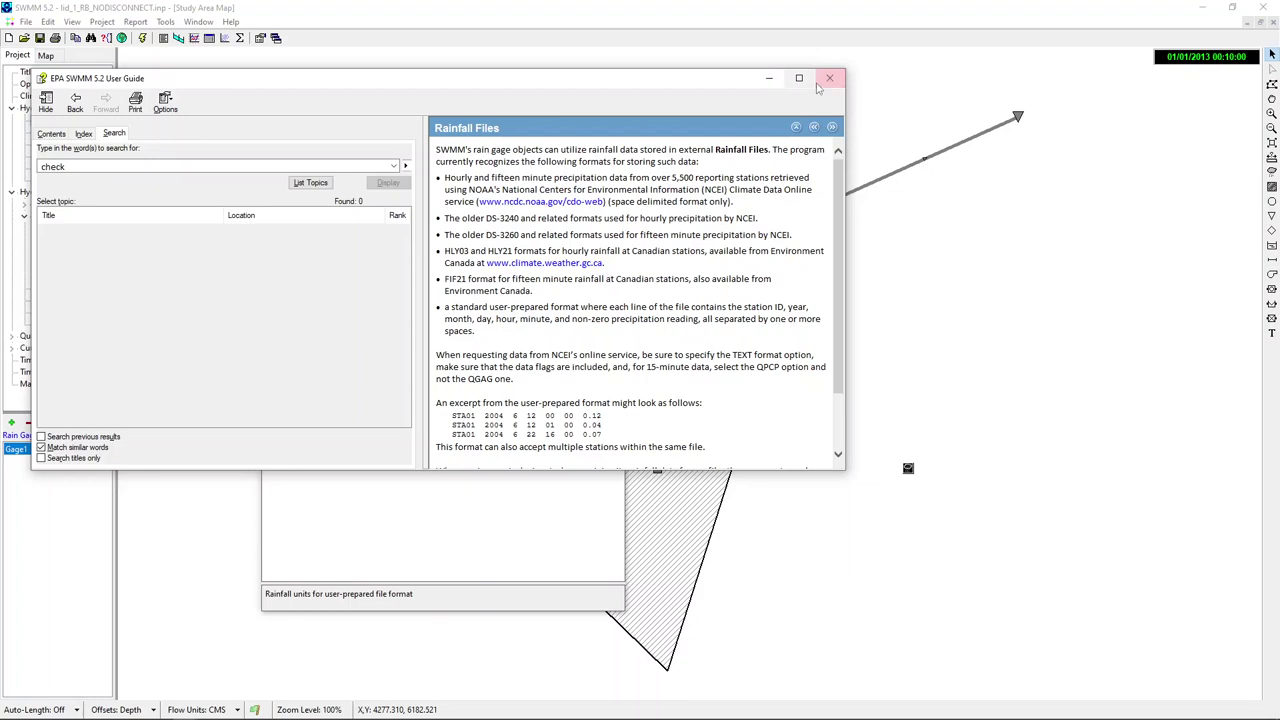
click(829, 78)
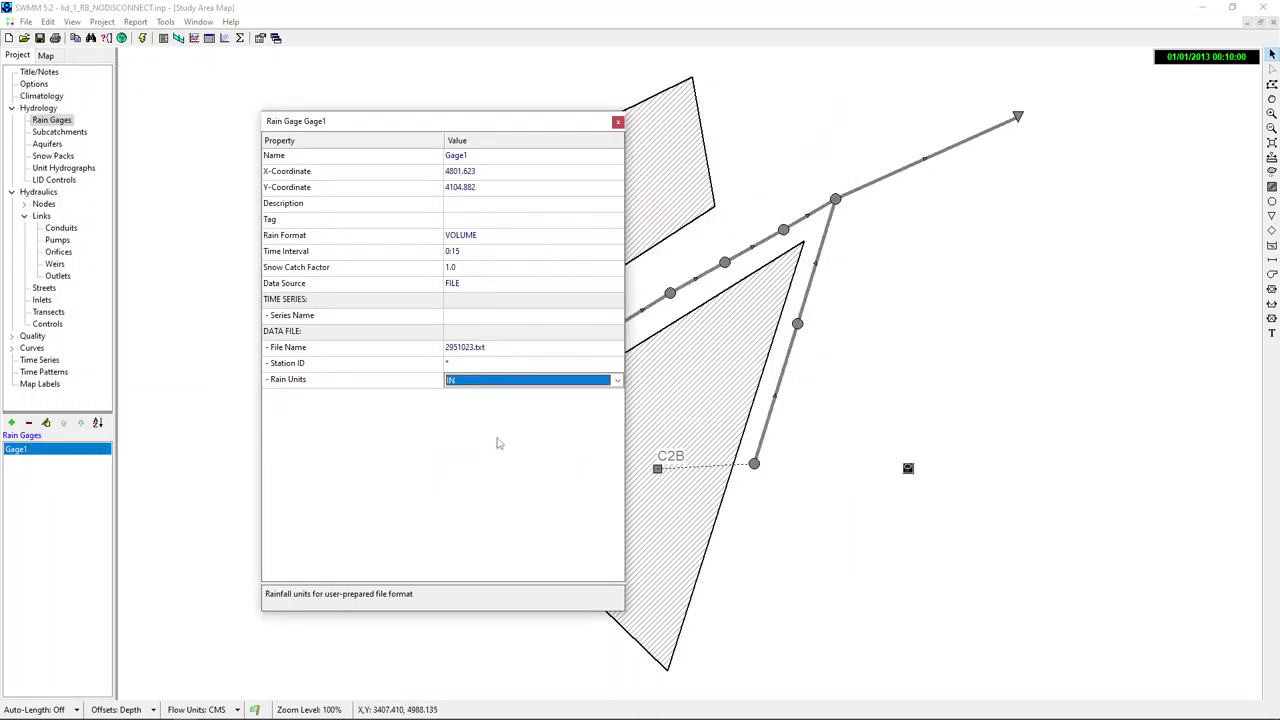
- Close the rain gage editor and plot Link T200 flow in a graph window beside the map
click(618, 122)
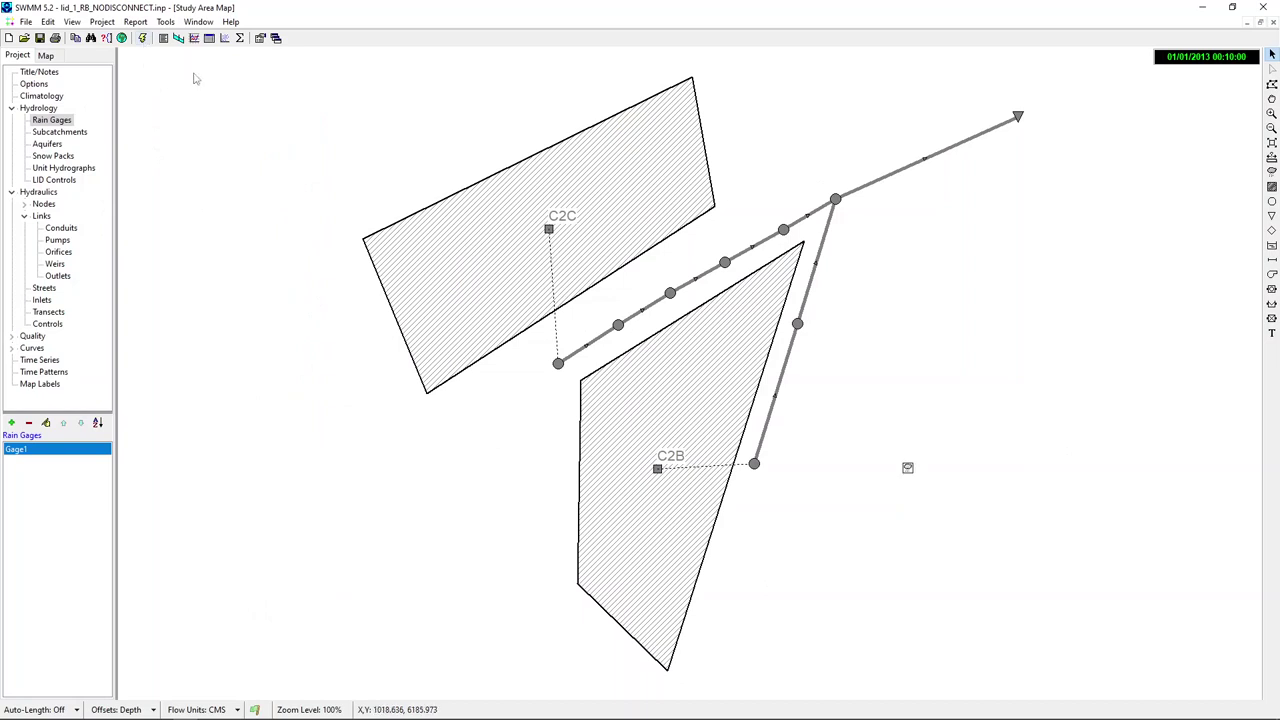
click(930, 158)
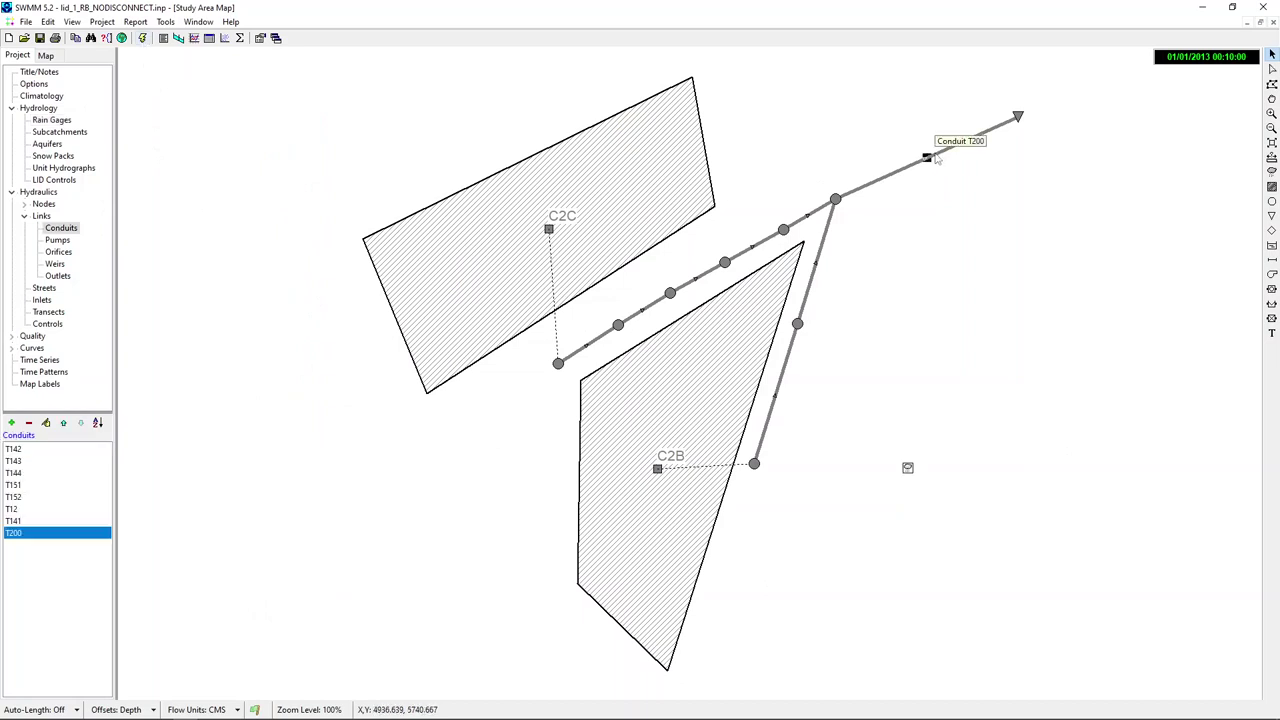
click(196, 38)
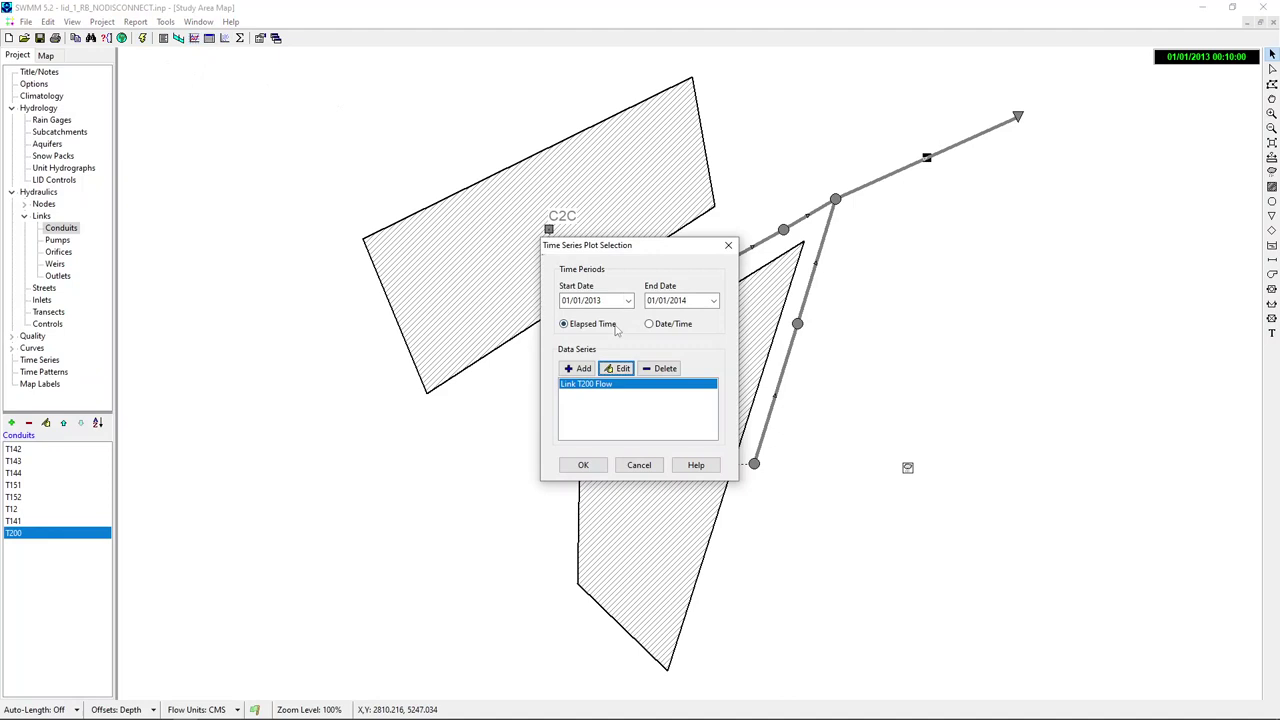
click(585, 466)
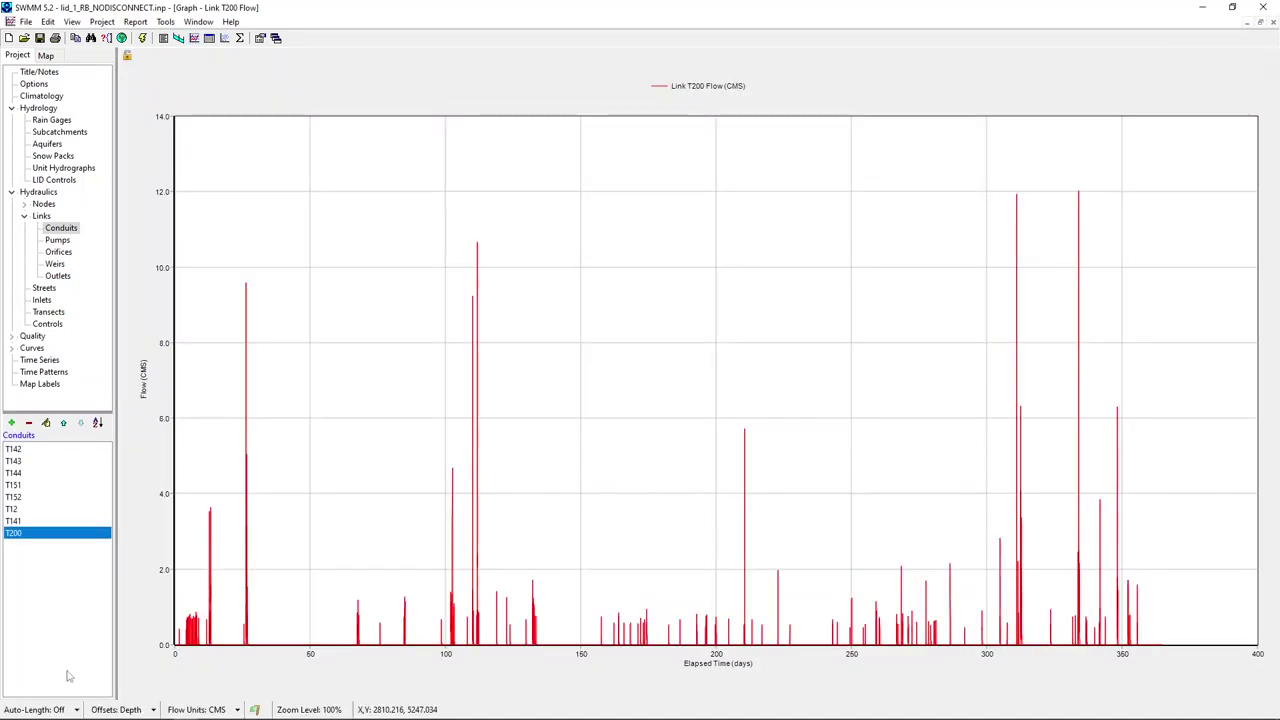
click(1260, 21)
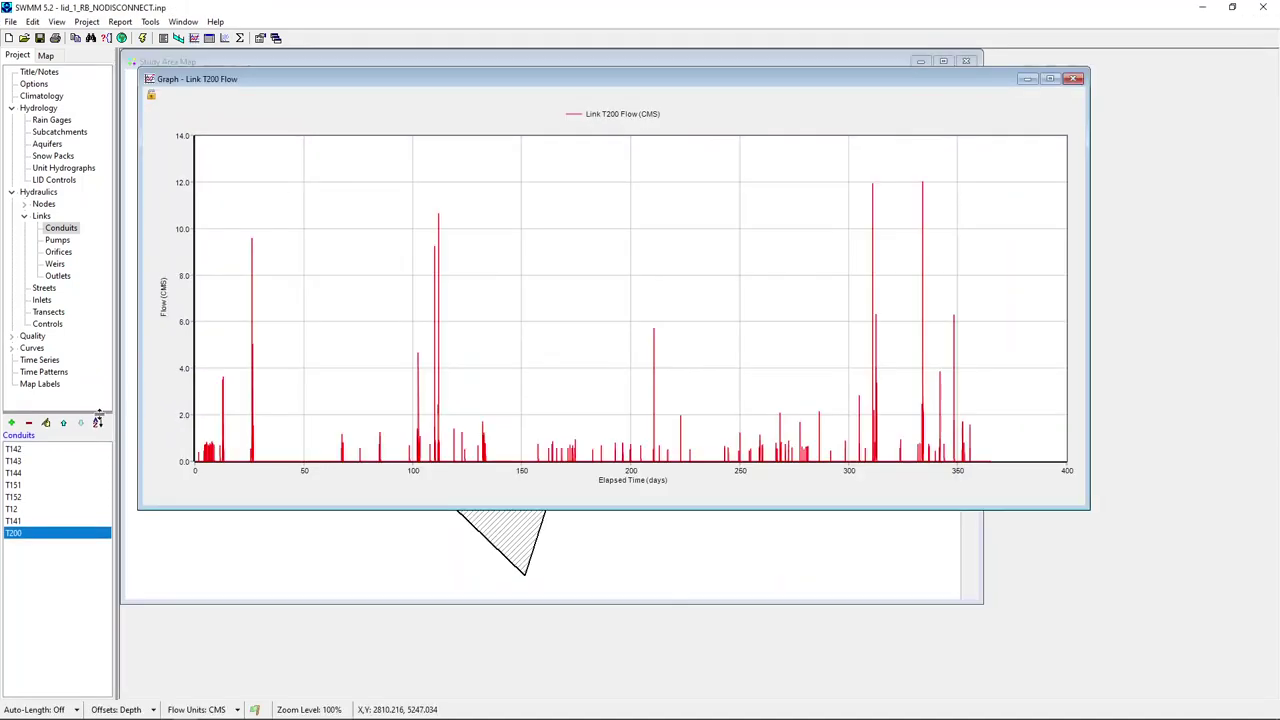
drag(432, 82, 432, 103)
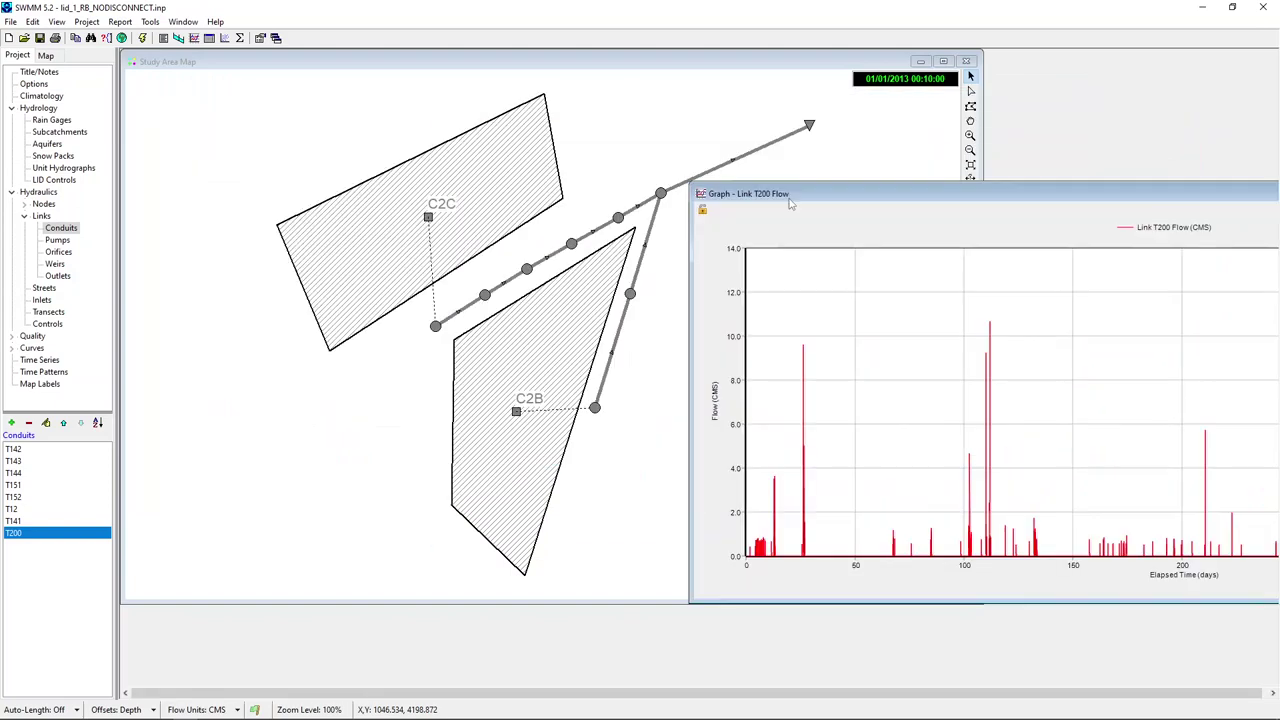
drag(236, 104, 789, 197)
- Open the Status Report and scroll to the Runoff Quantity Continuity table
click(121, 24)
click(138, 40)
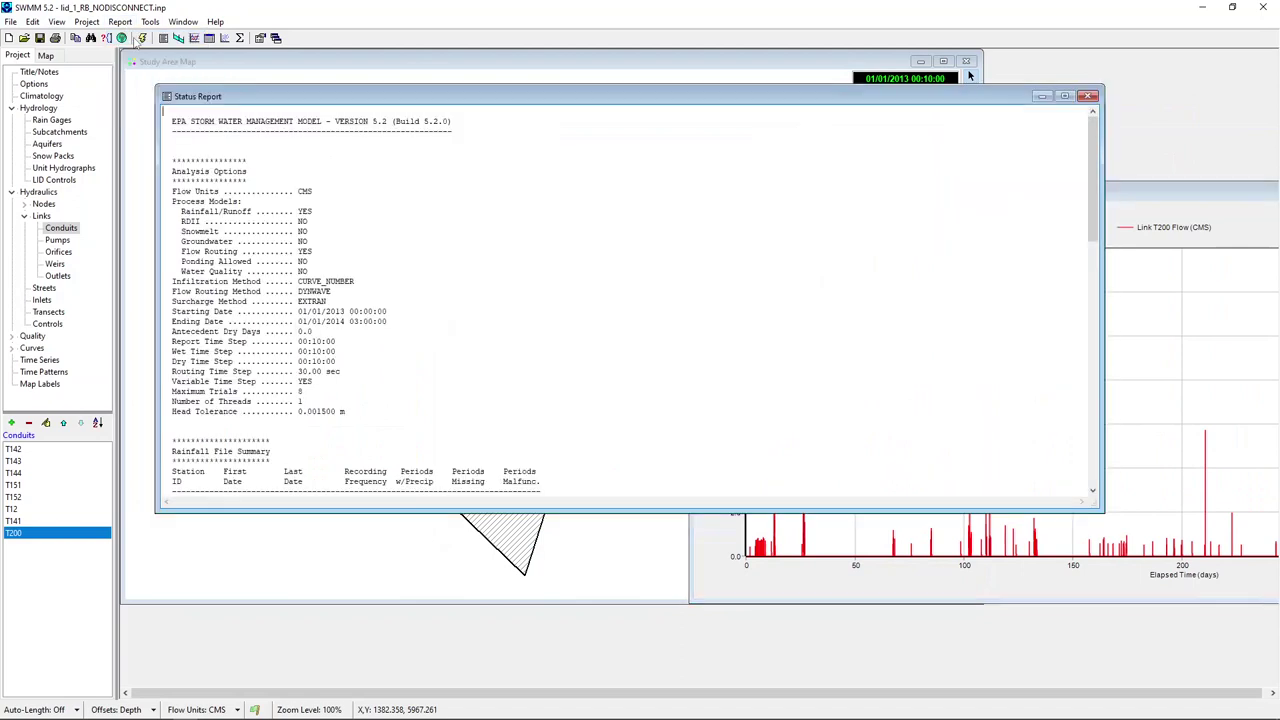
scroll(406, 178, down, 6)
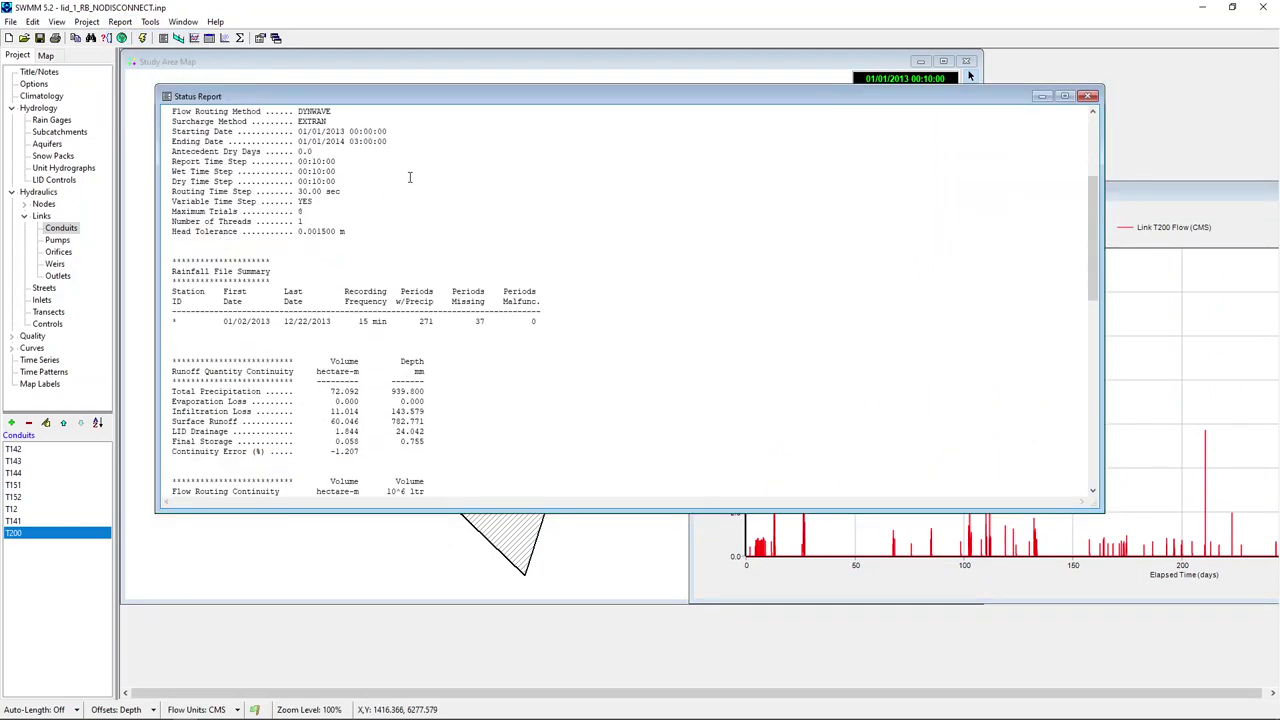
scroll(409, 177, down, 4)
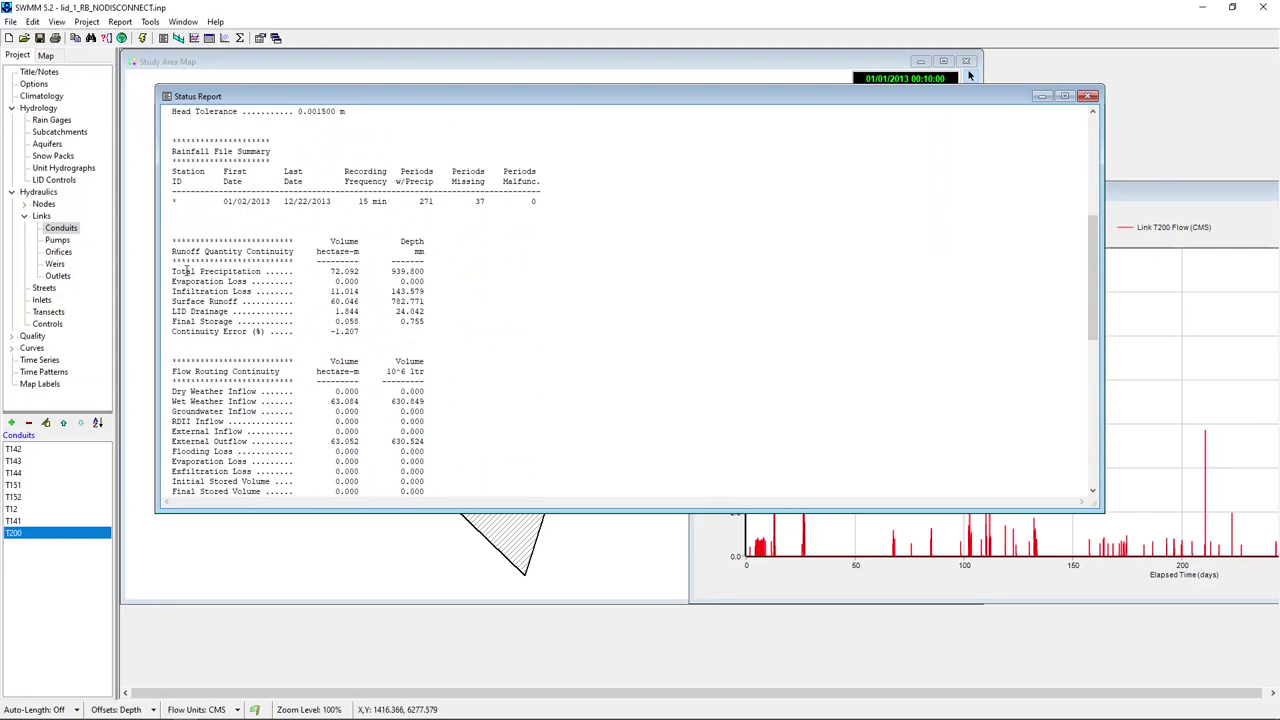
- Highlight the total precipitation of 939.800 mm and LID drainage of 24.042 mm
drag(172, 272, 246, 283)
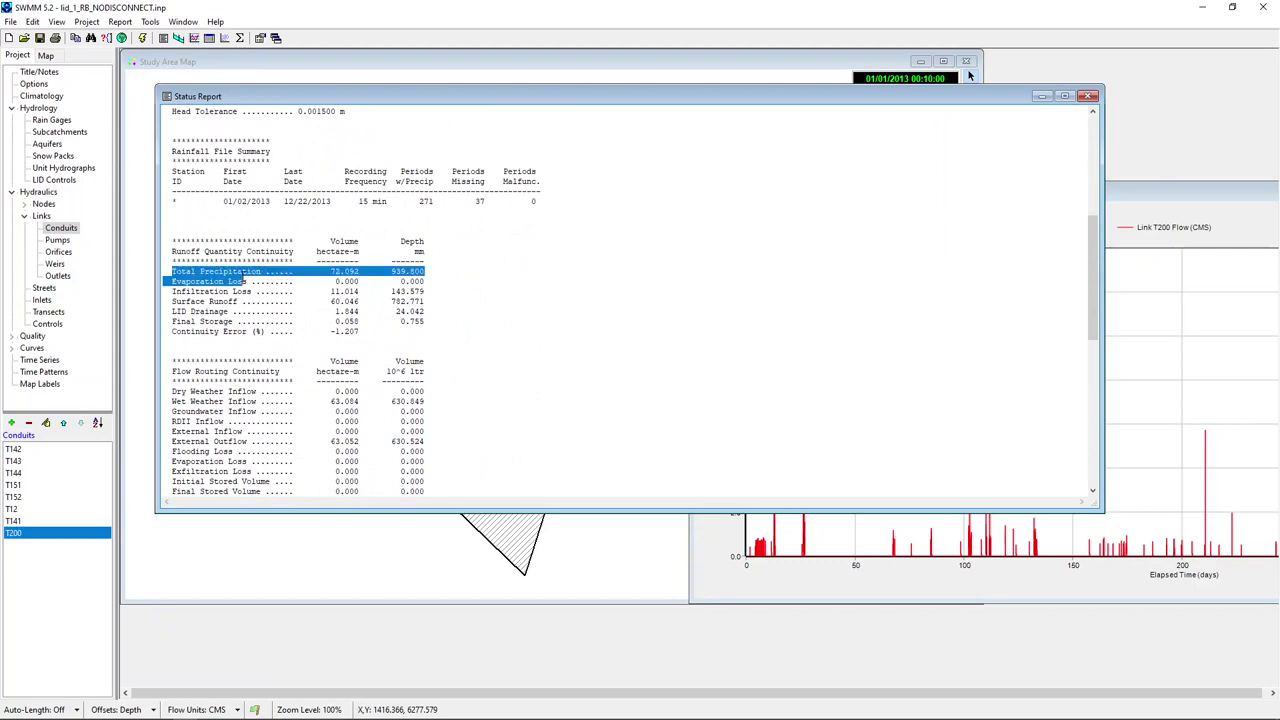
click(572, 285)
drag(392, 272, 466, 269)
click(450, 315)
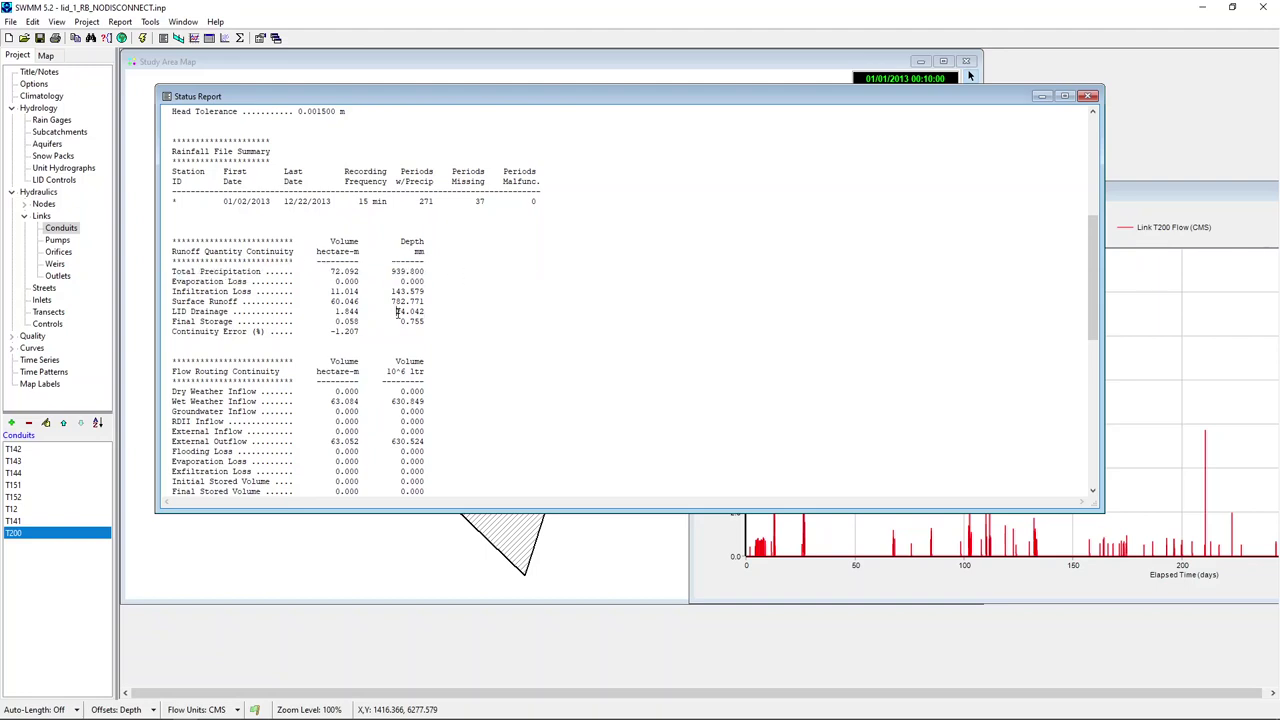
drag(397, 312, 437, 311)
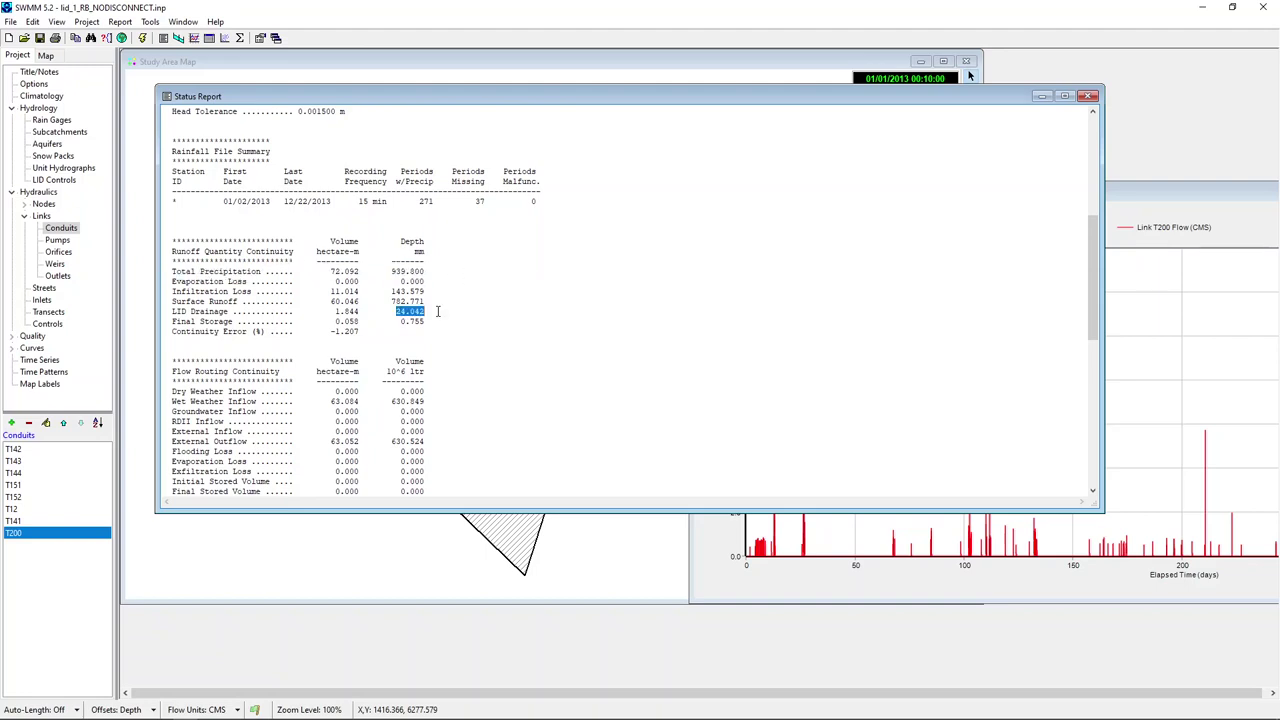
click(417, 320)
mouse_move(428, 312)
mouse_down()
mouse_move(170, 311)
mouse_move(436, 309)
mouse_up()
click(196, 311)
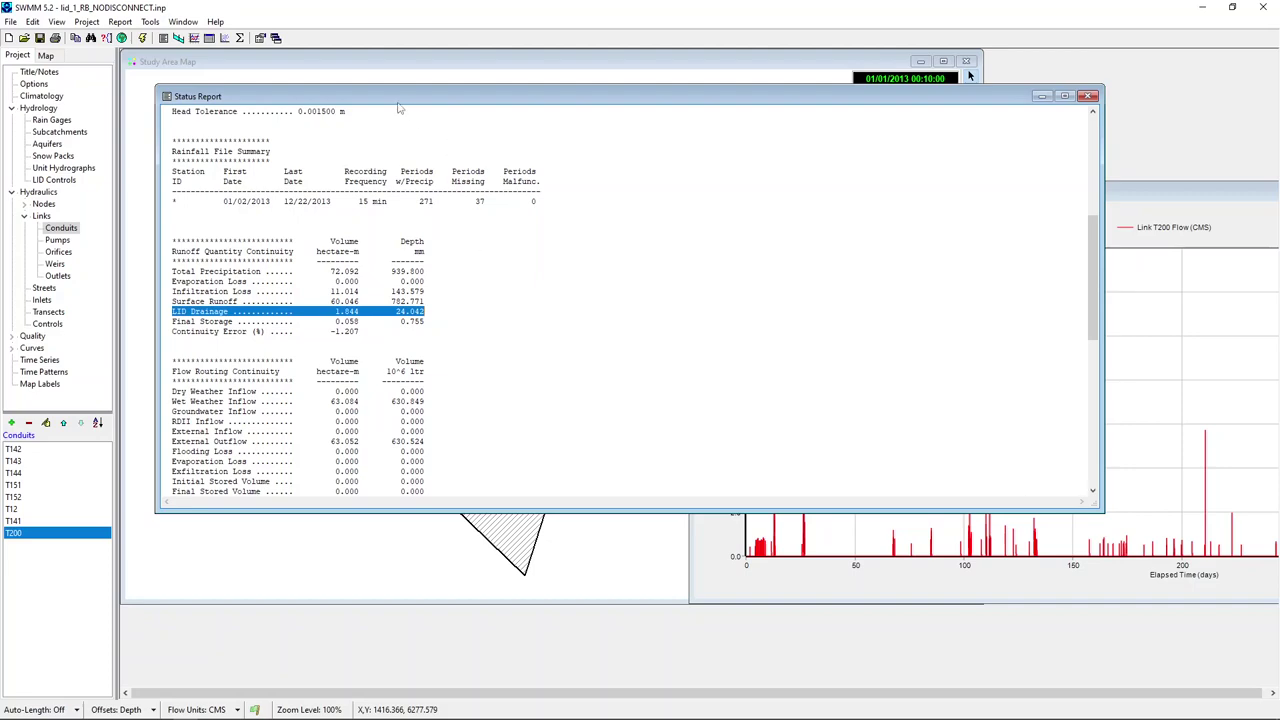
- Set subcatchment C2C's RainBarrel LID usage to 200 units
drag(400, 108, 879, 141)
double_click(428, 224)
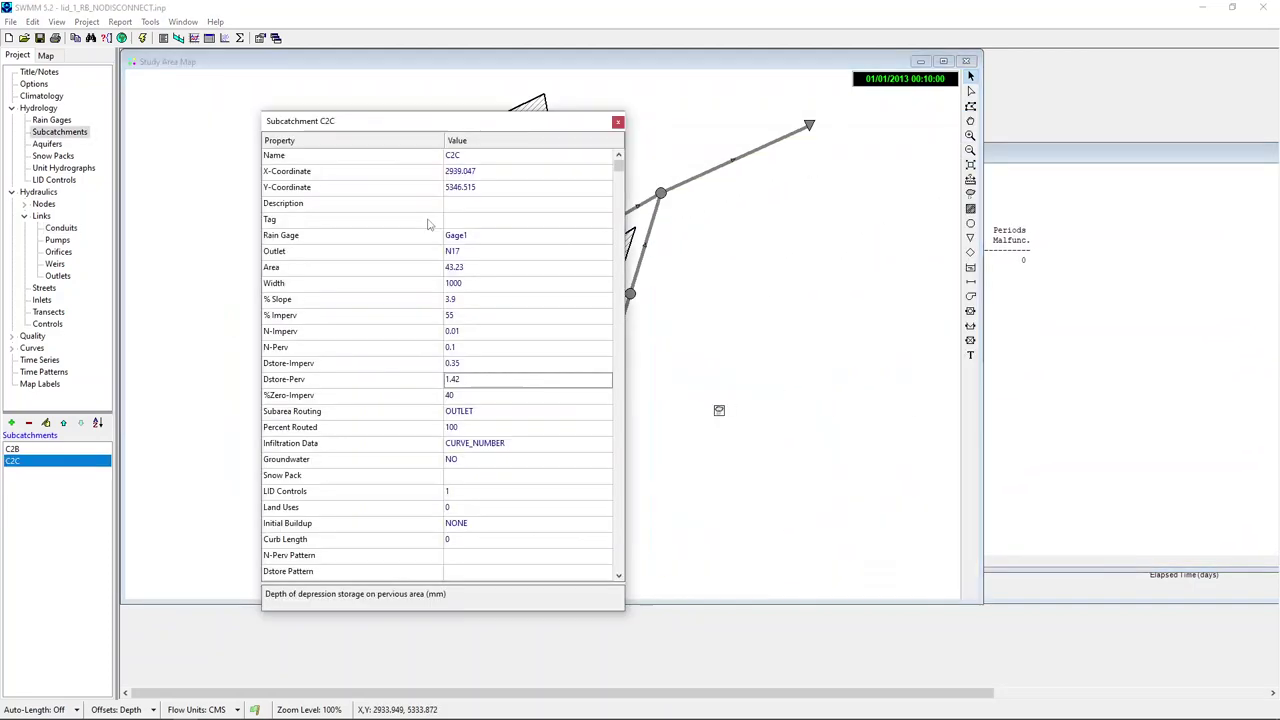
click(521, 493)
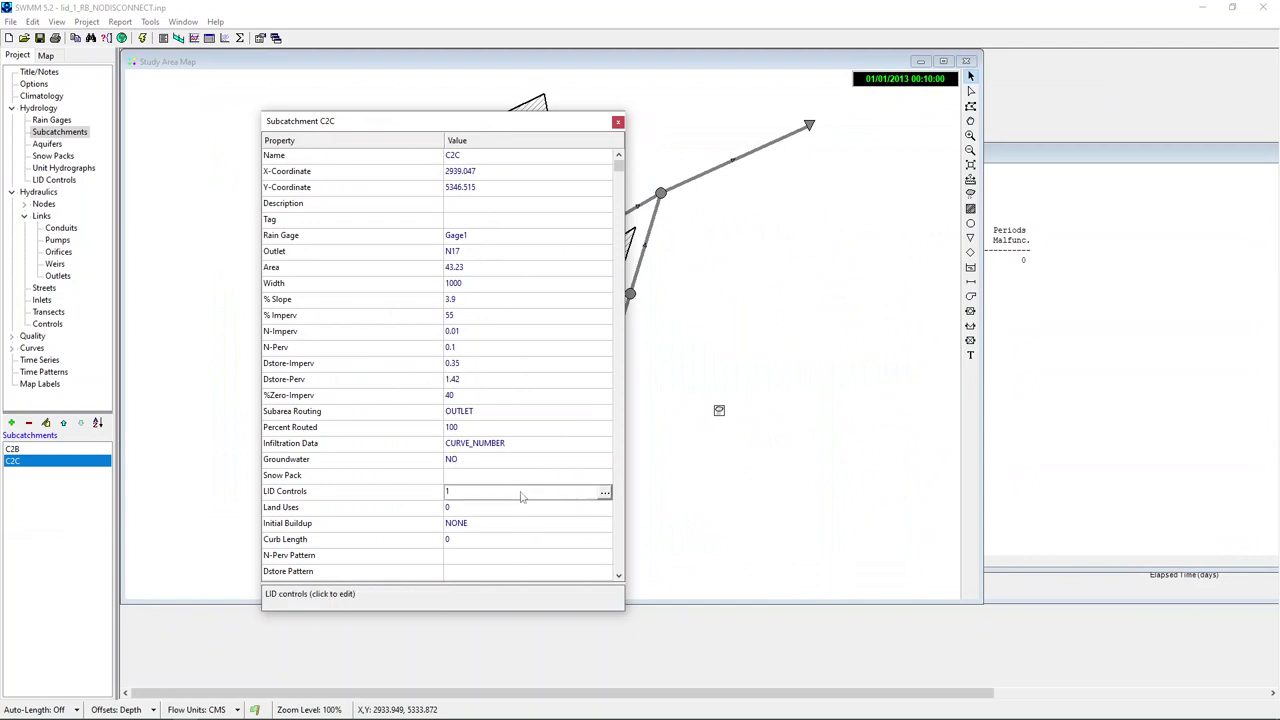
click(604, 492)
click(815, 333)
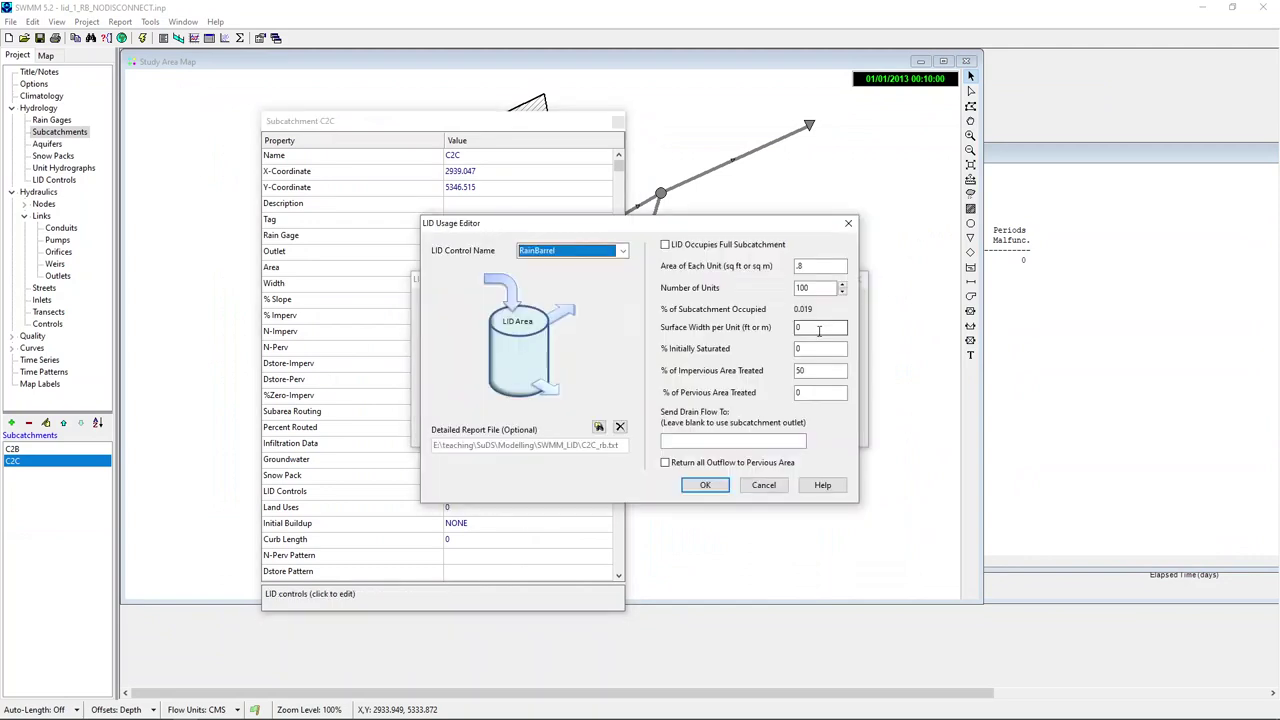
click(817, 288)
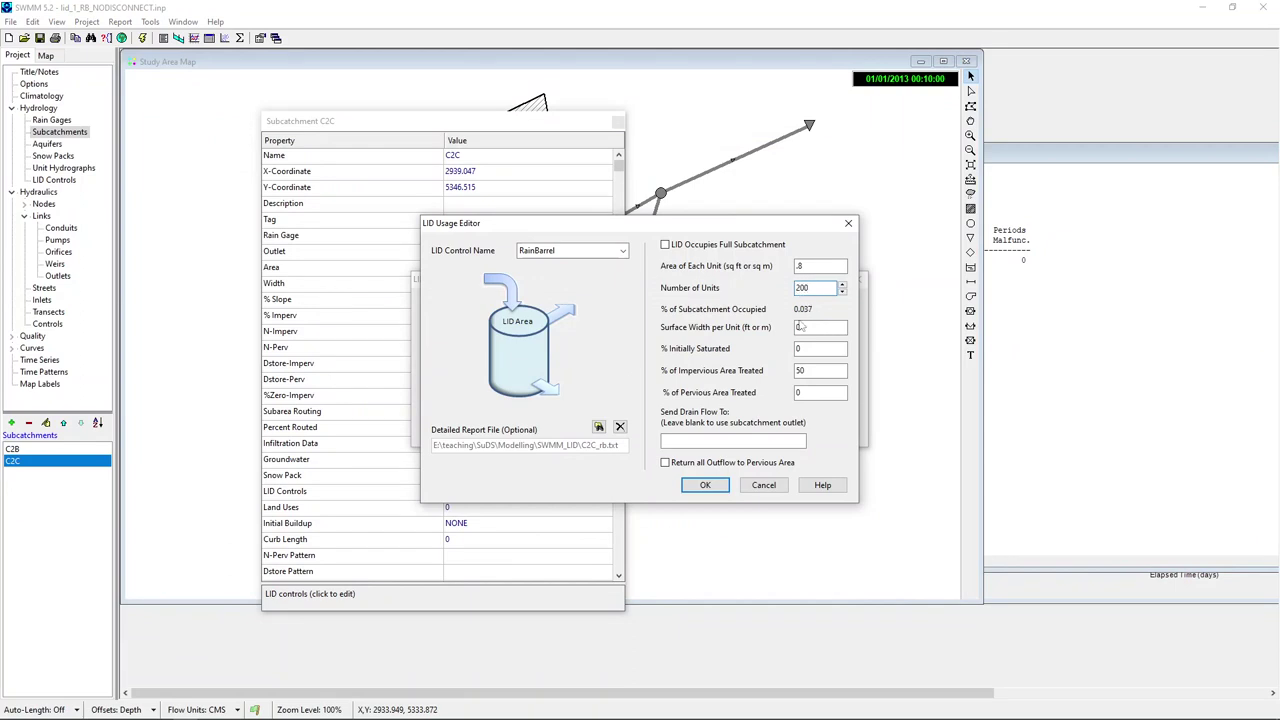
click(705, 485)
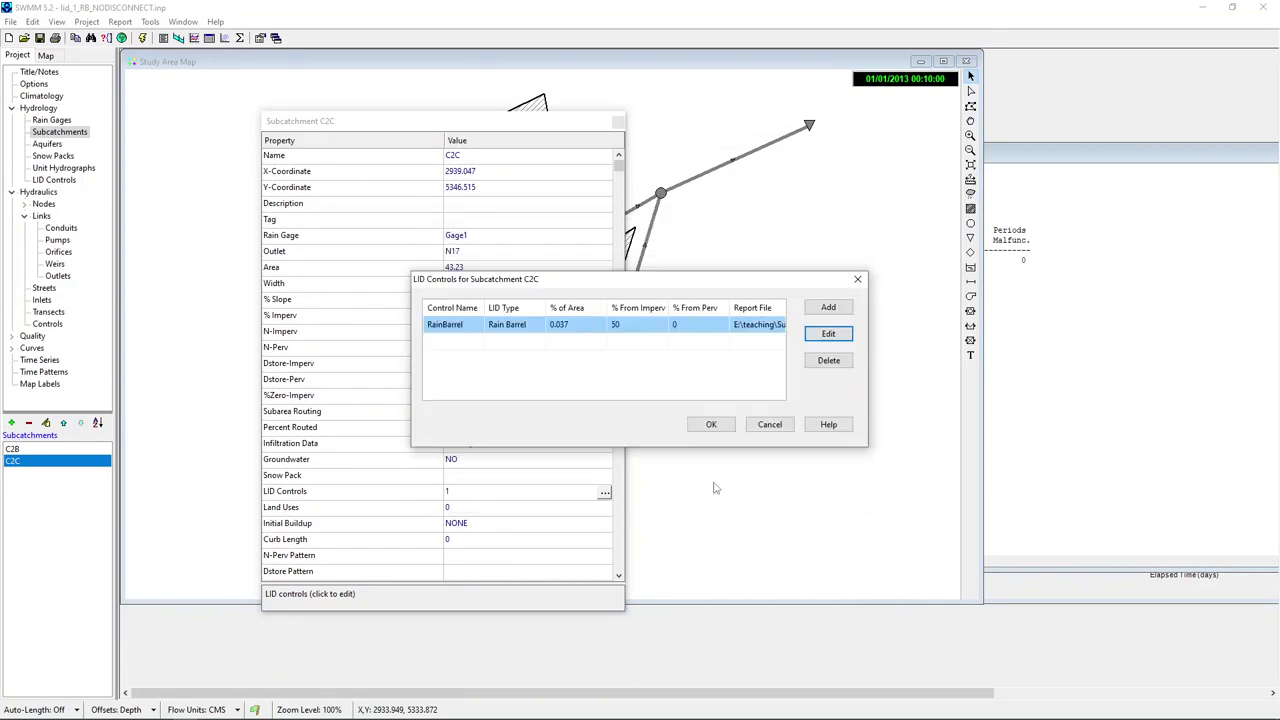
click(711, 424)
click(618, 121)
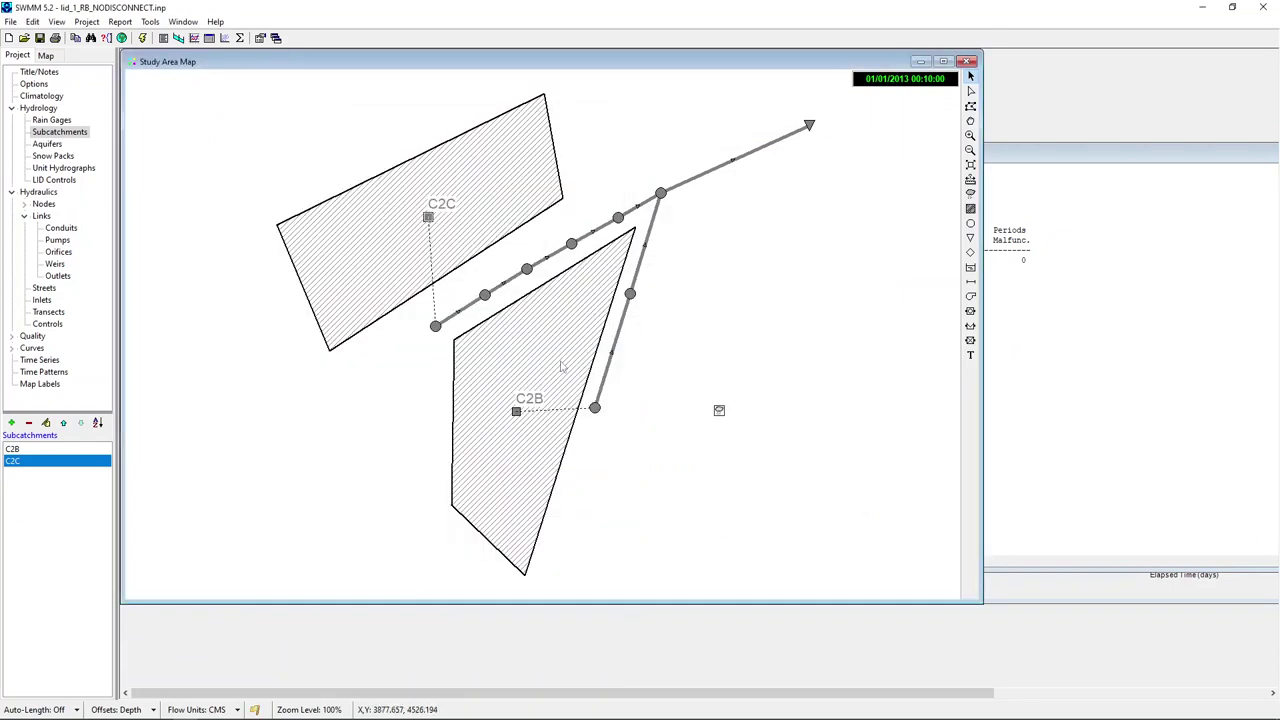
- Change subcatchment C2B's RainBarrel units from 100 to 200
double_click(514, 416)
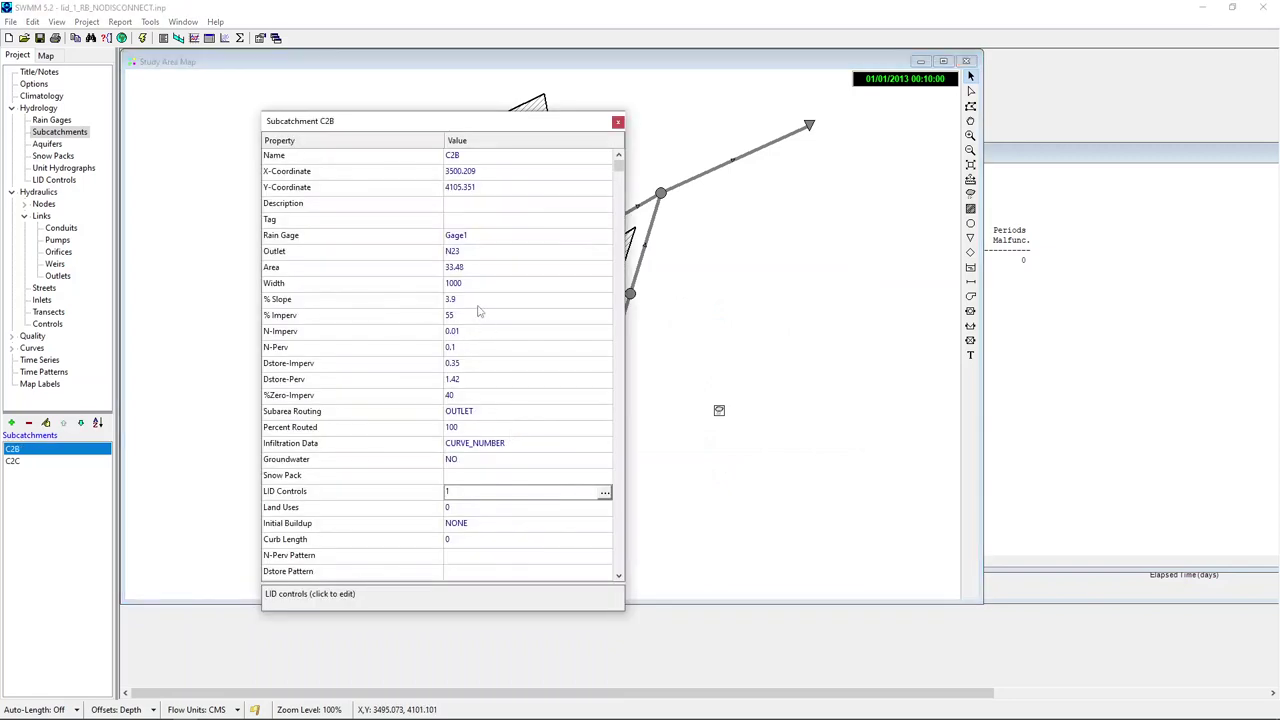
click(605, 492)
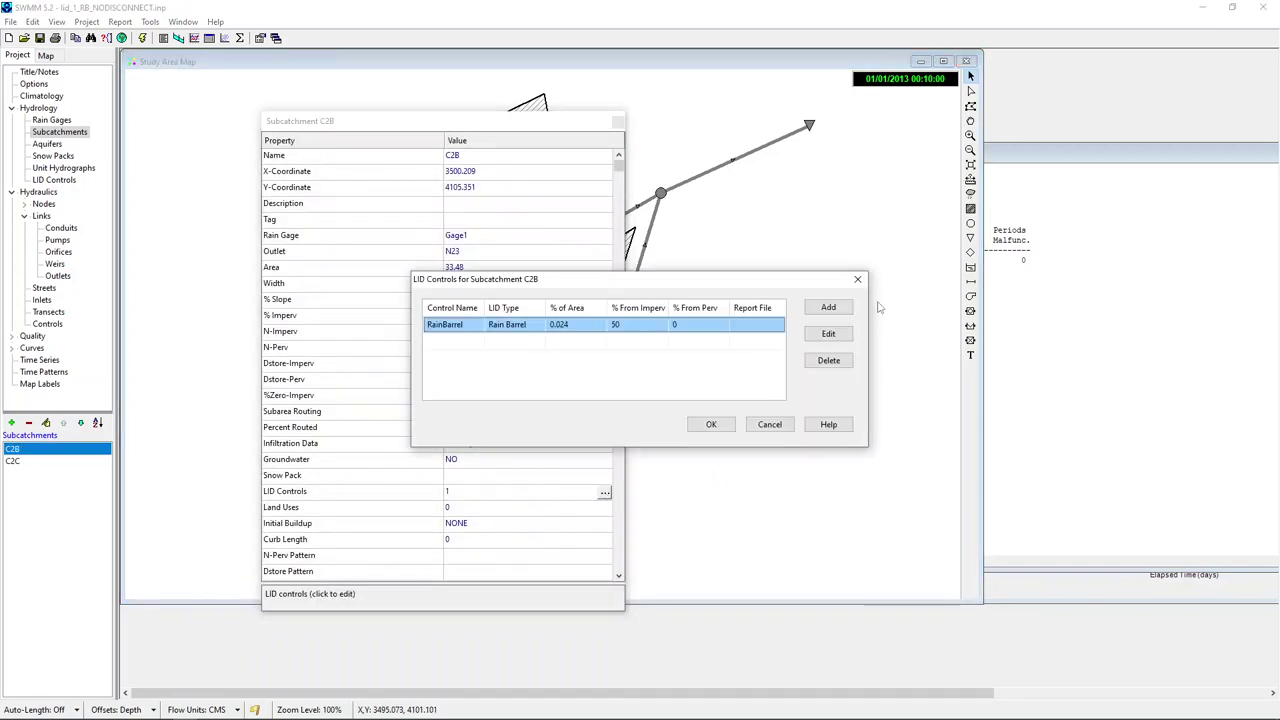
click(828, 334)
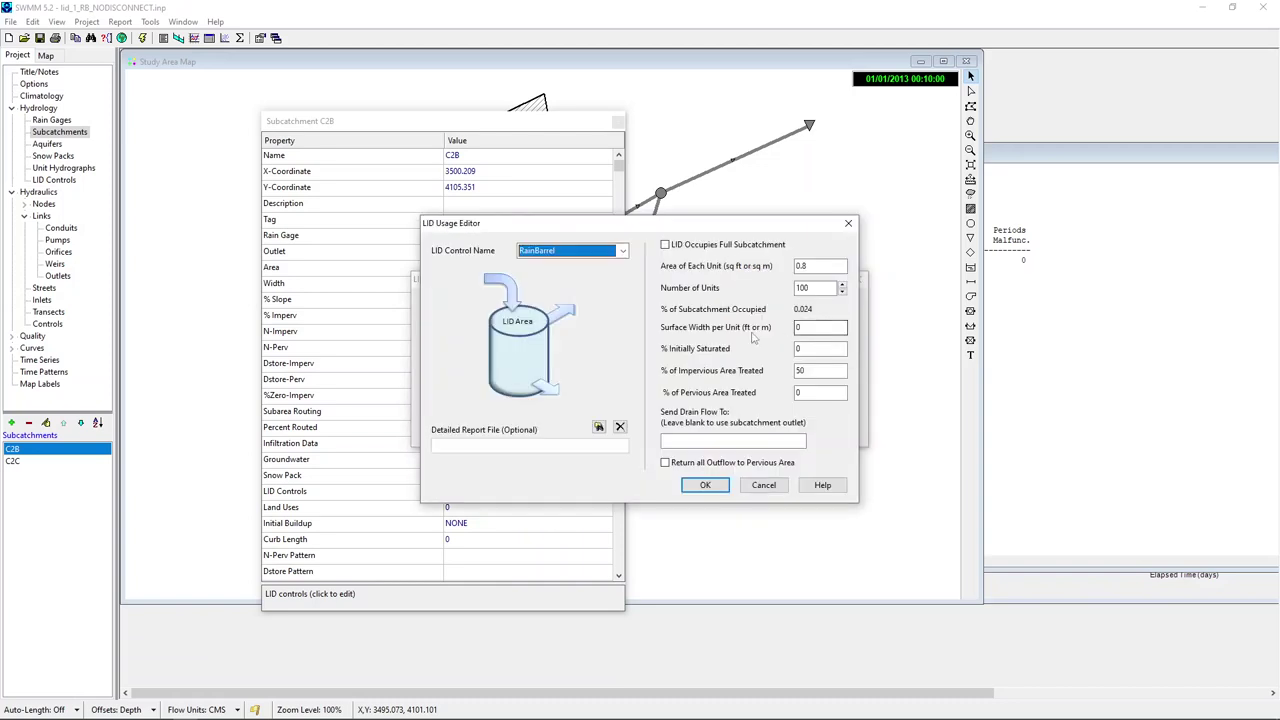
double_click(812, 287)
text(2)
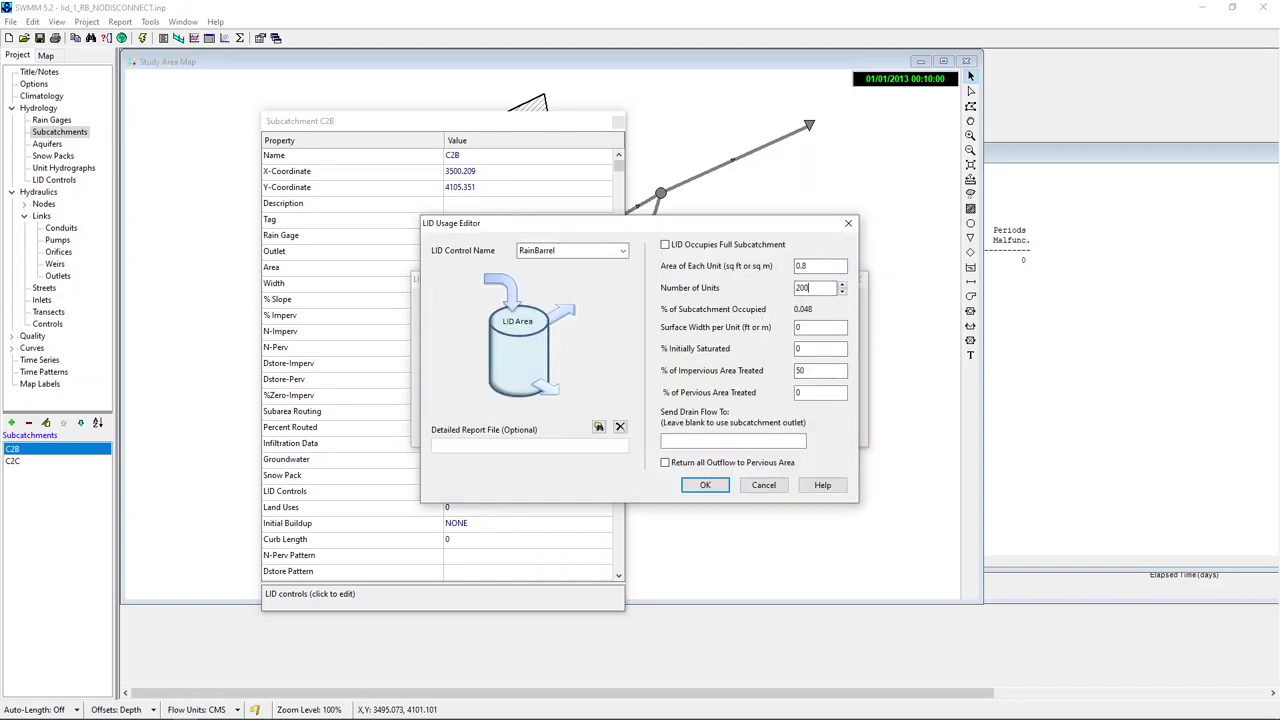
click(697, 486)
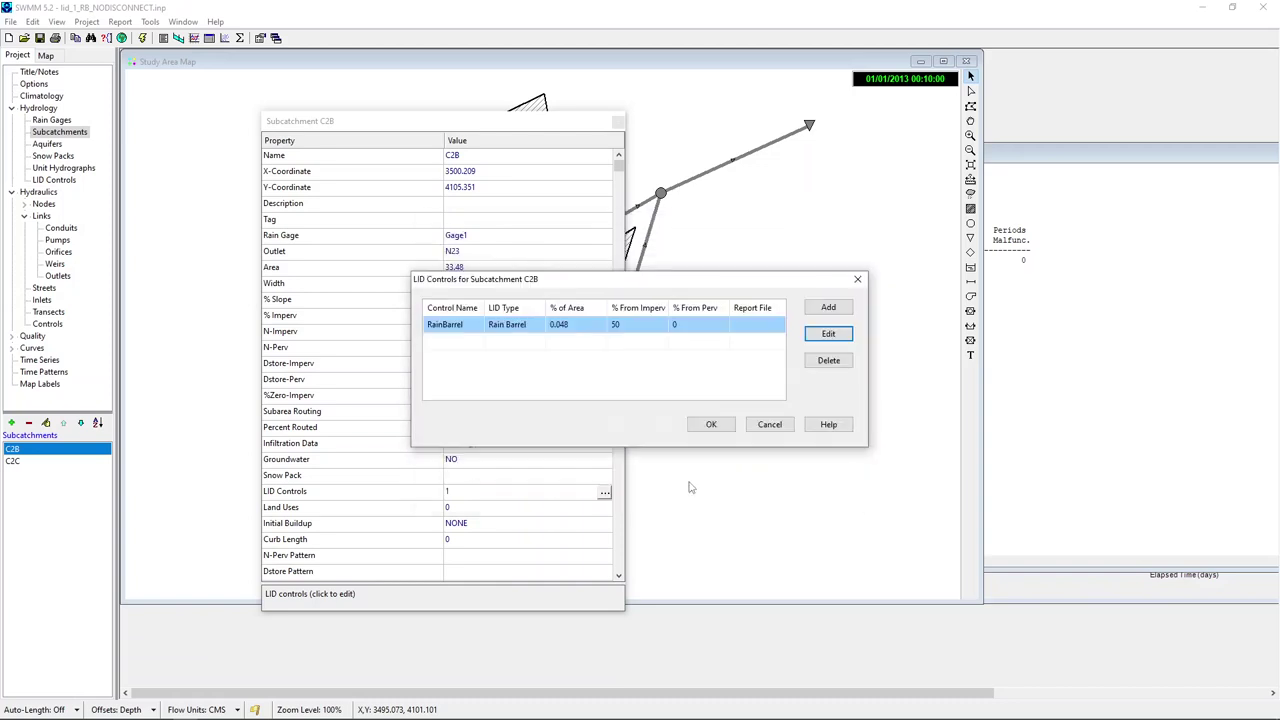
click(711, 426)
click(617, 123)
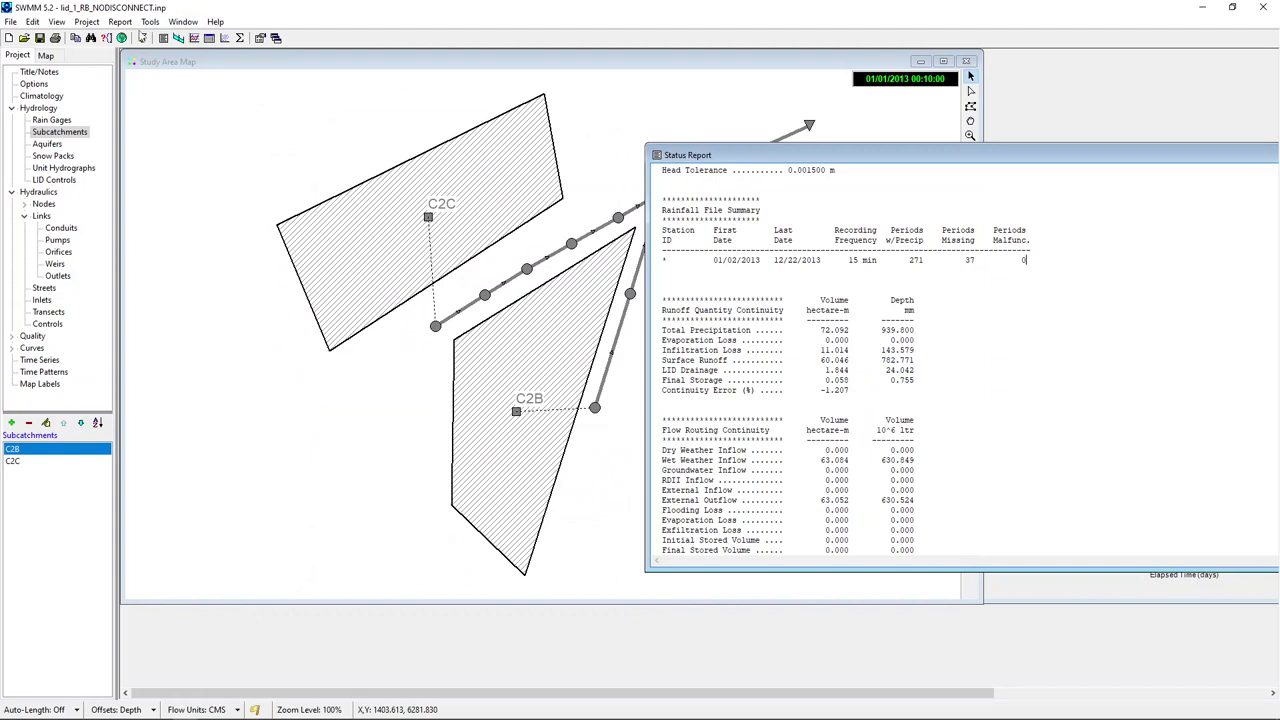
click(142, 37)
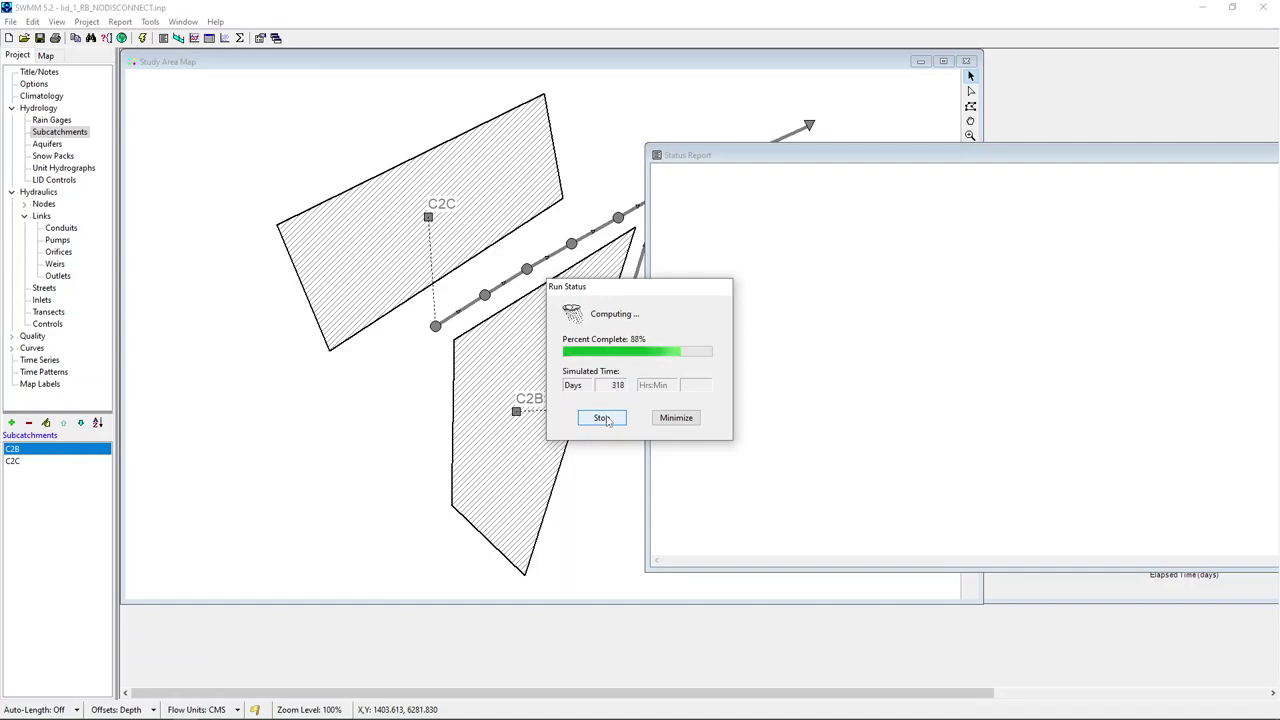
click(622, 424)
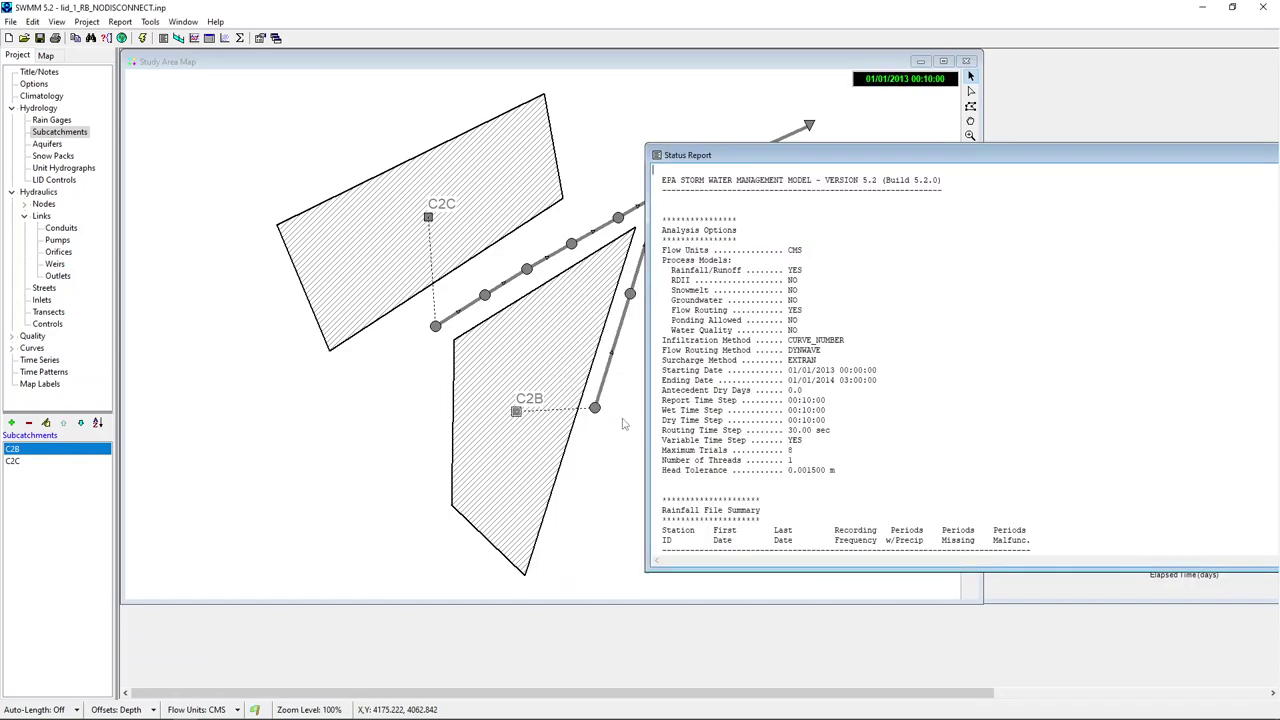
scroll(892, 400, down, 11)
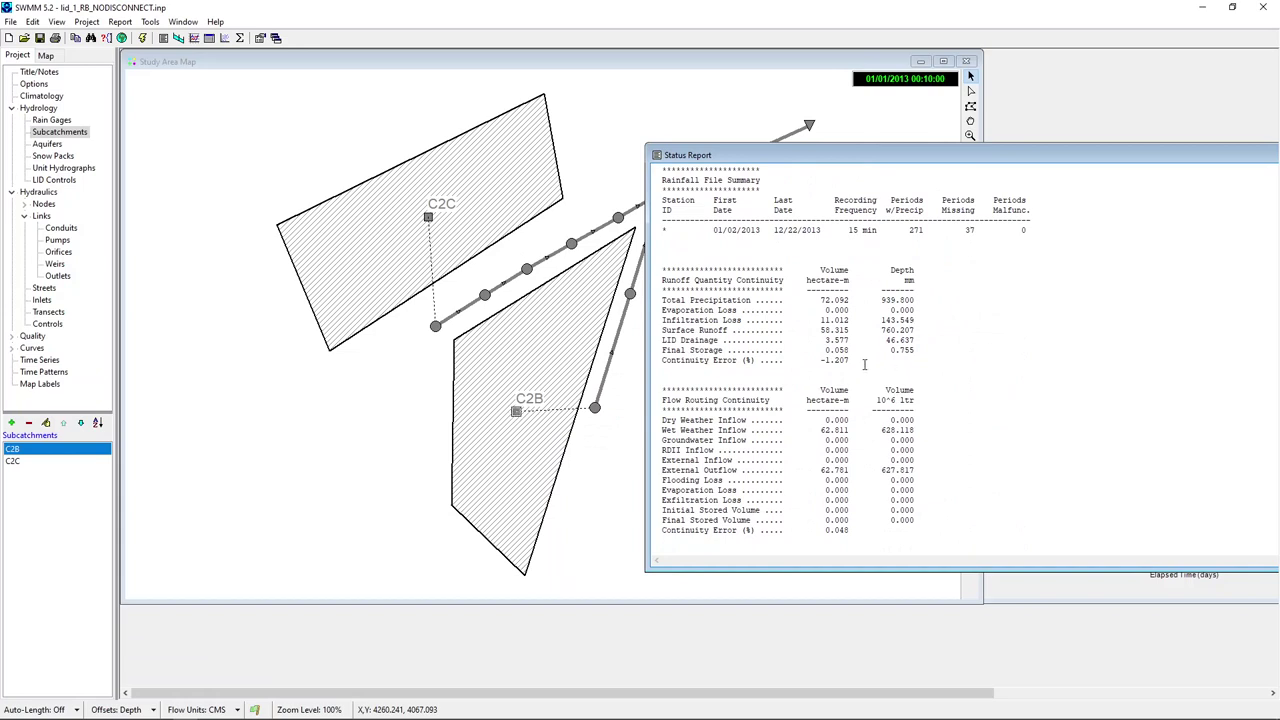
drag(884, 337, 937, 337)
click(931, 349)
drag(888, 339, 937, 340)
click(931, 342)
drag(886, 340, 931, 337)
key(alt)
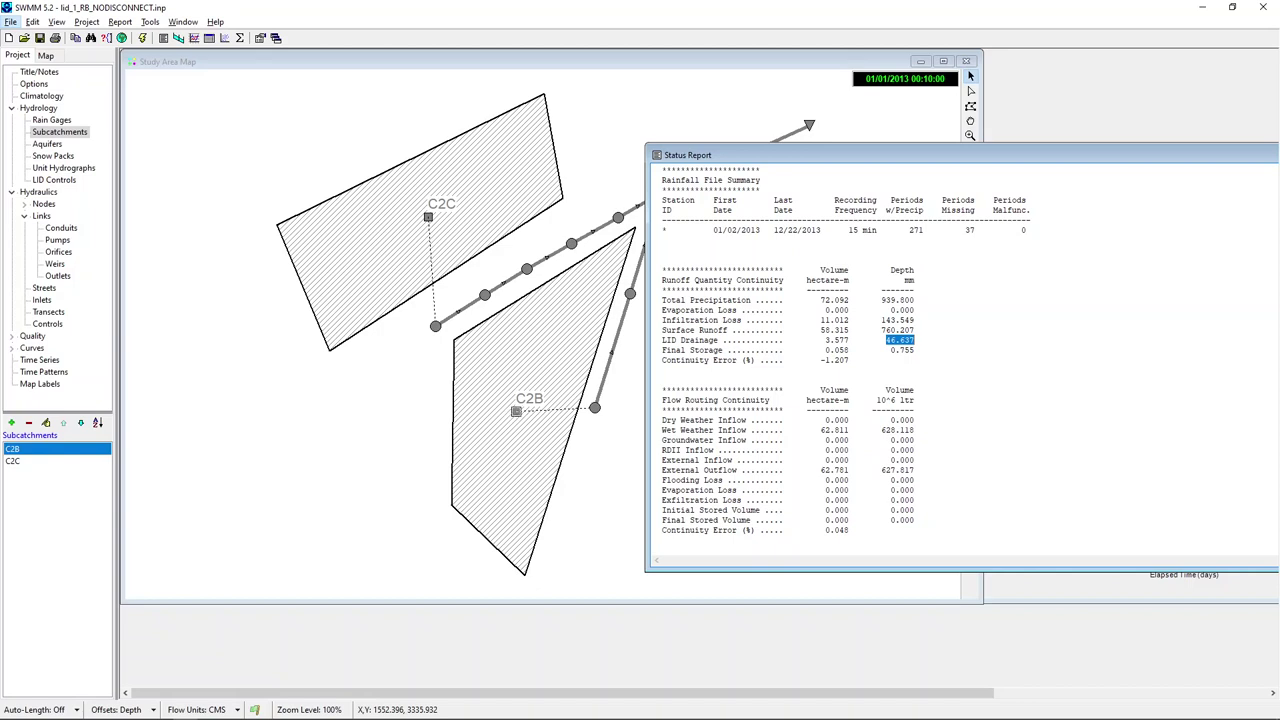
- Bring up the SWMM_LID folder window and open C2C_rb.txt in Notepad++
click(110, 708)
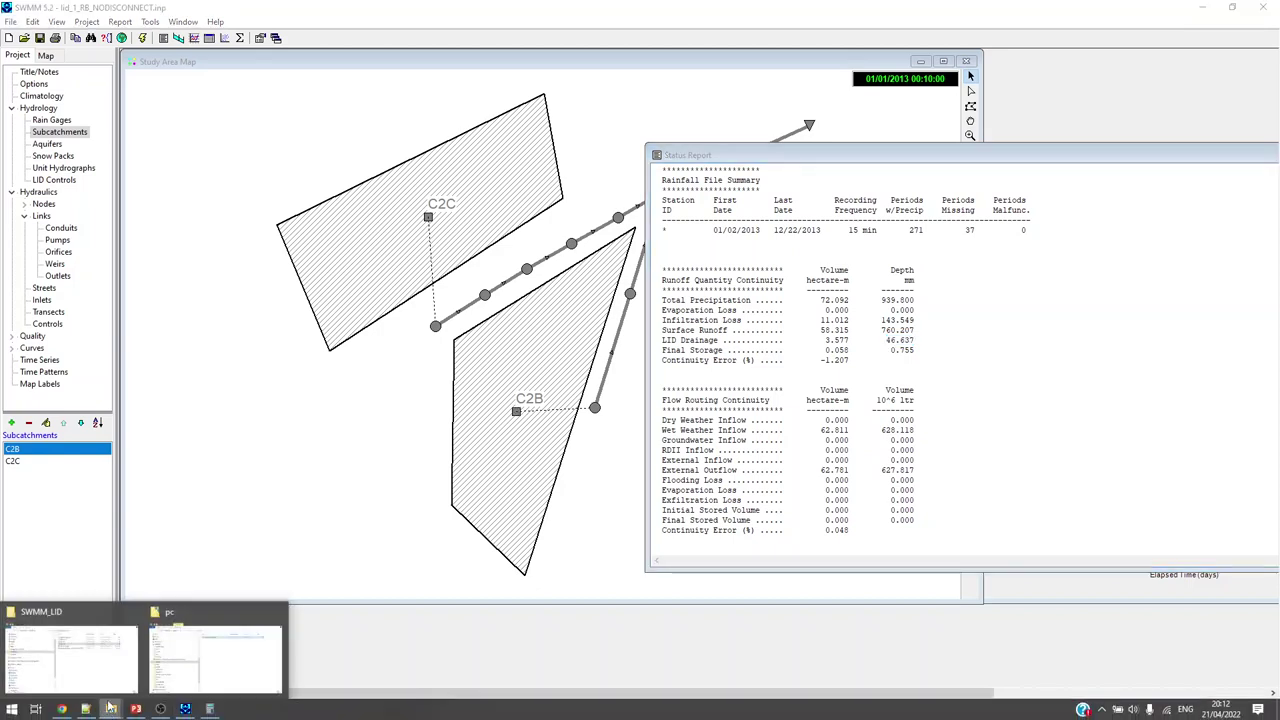
click(75, 655)
click(490, 381)
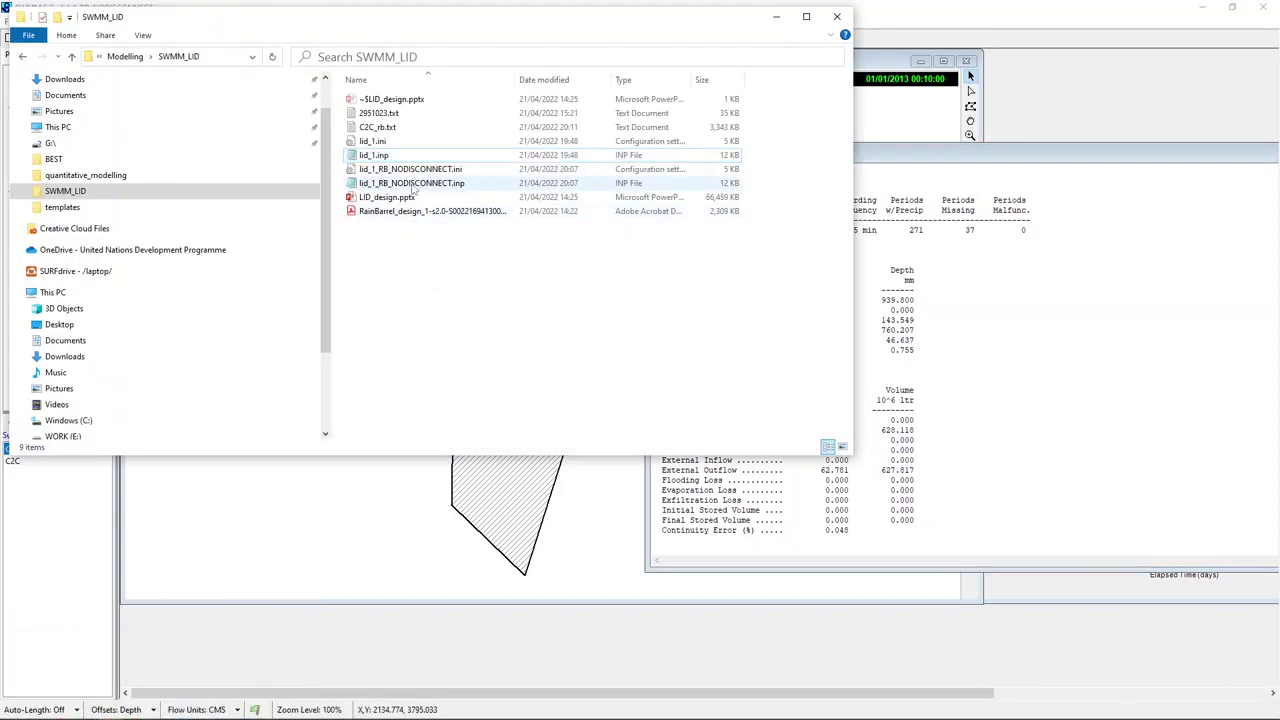
click(386, 128)
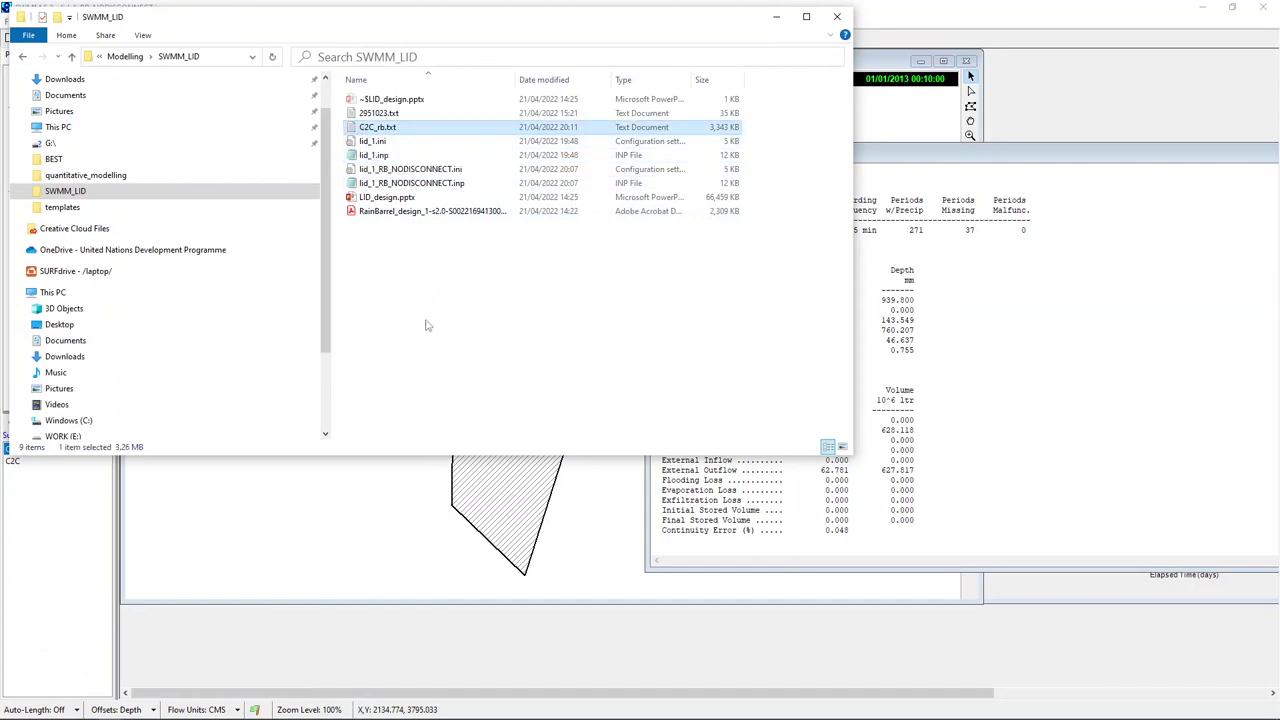
double_click(389, 129)
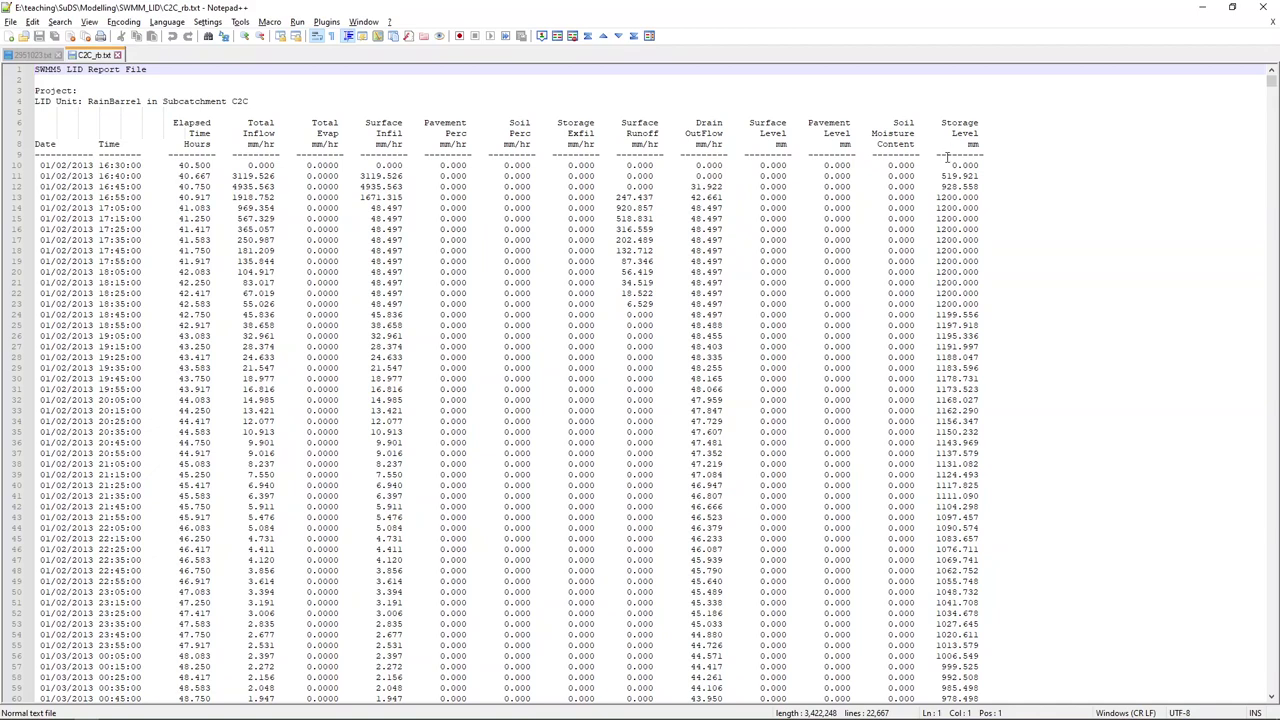
- Trace the rain barrel storage levels through the report, marking the 1200.000 mm values
click(937, 199)
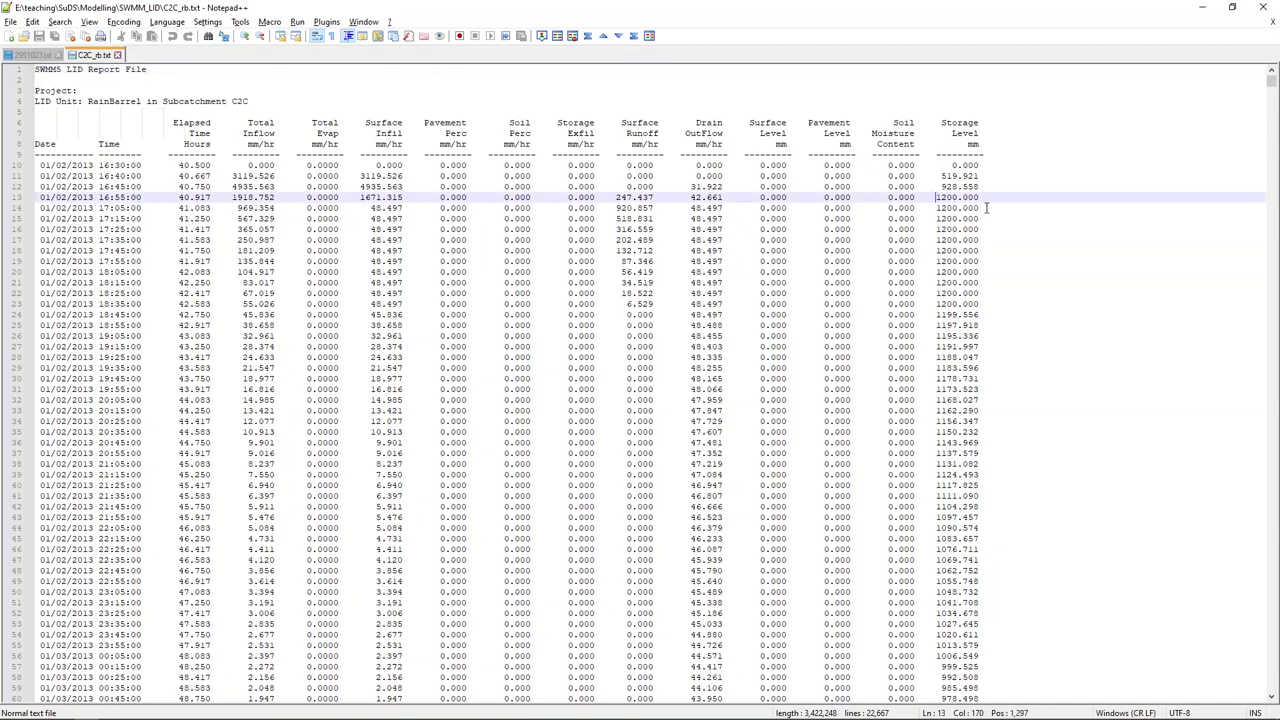
click(977, 207)
click(936, 198)
scroll(938, 199, down, 4)
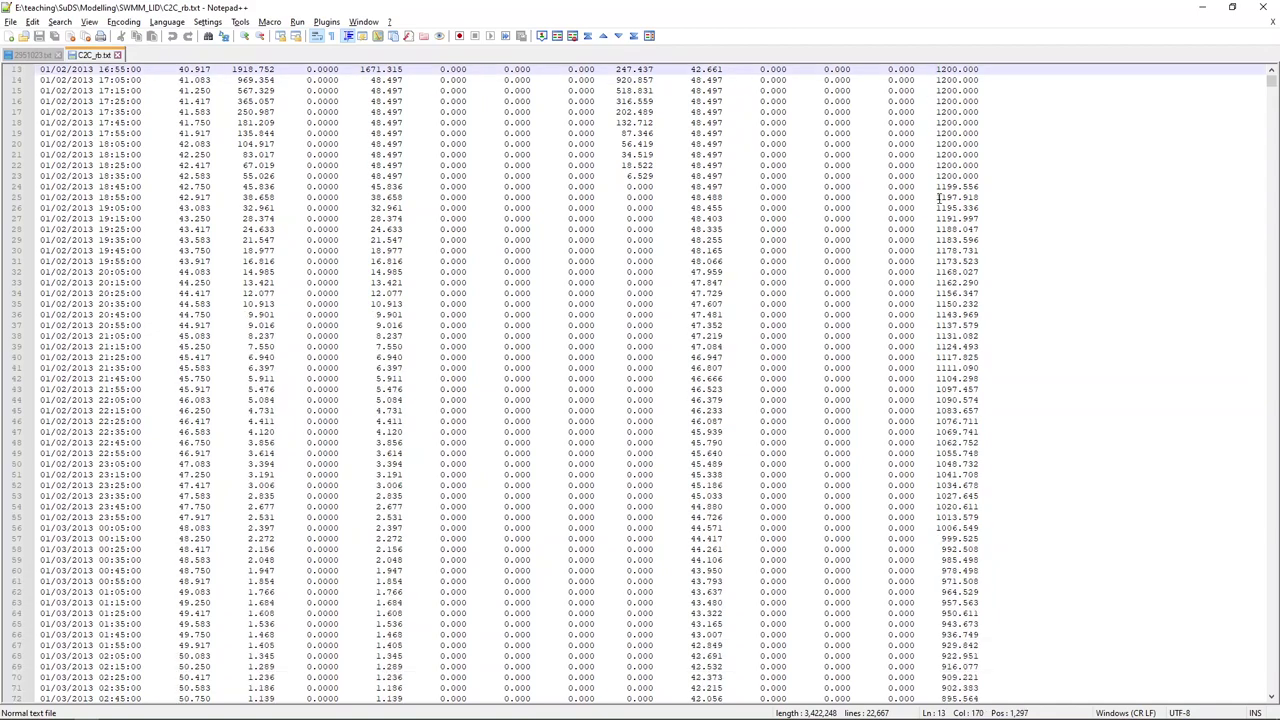
drag(940, 176, 986, 186)
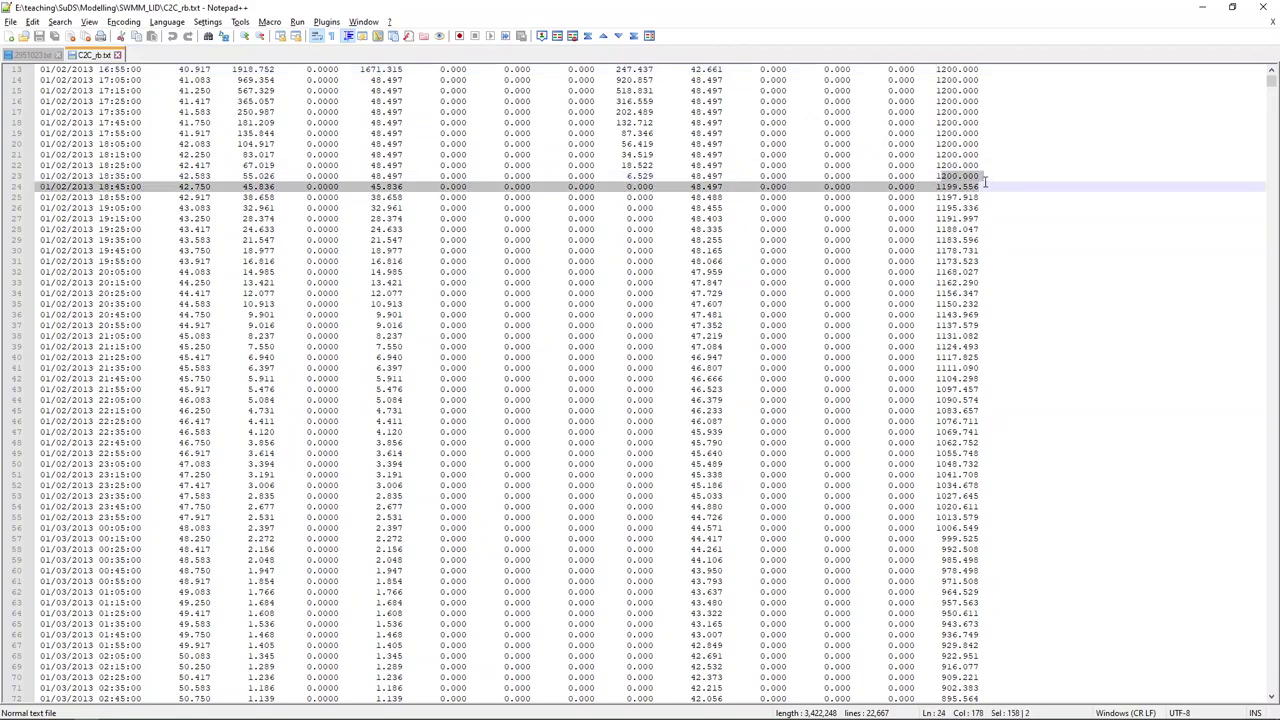
scroll(988, 200, down, 20)
scroll(991, 207, down, 20)
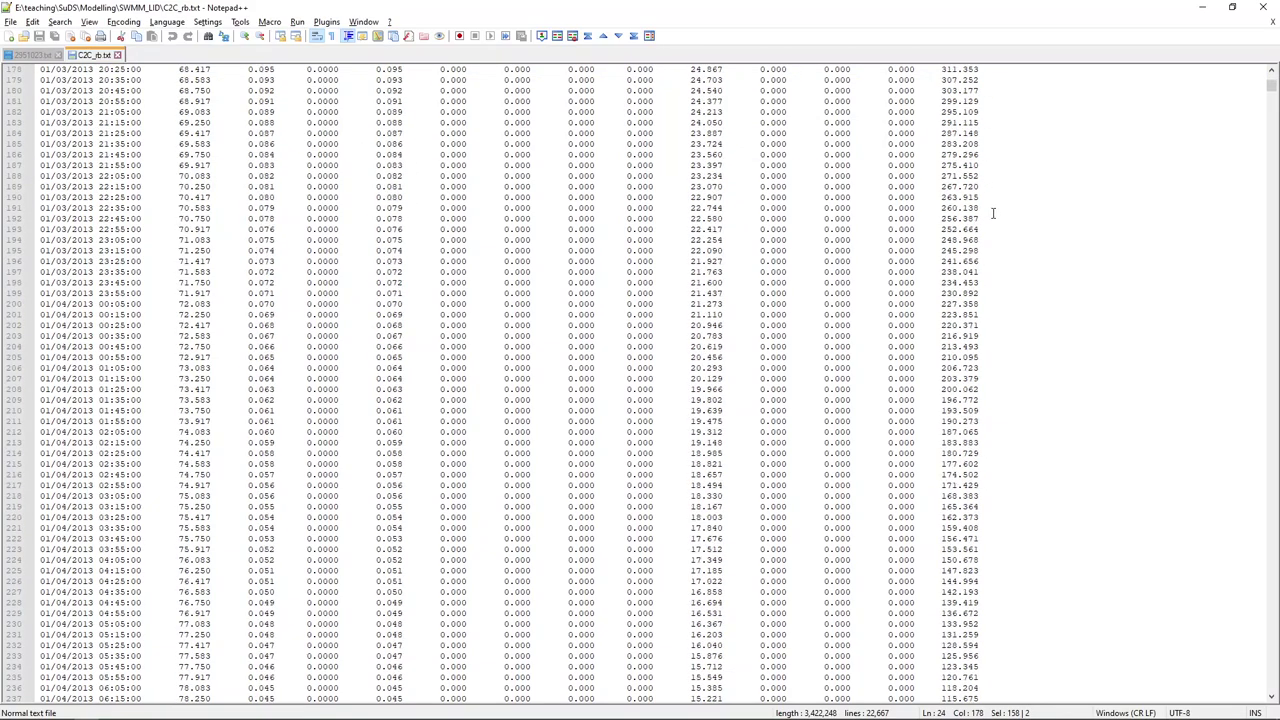
scroll(993, 209, down, 19)
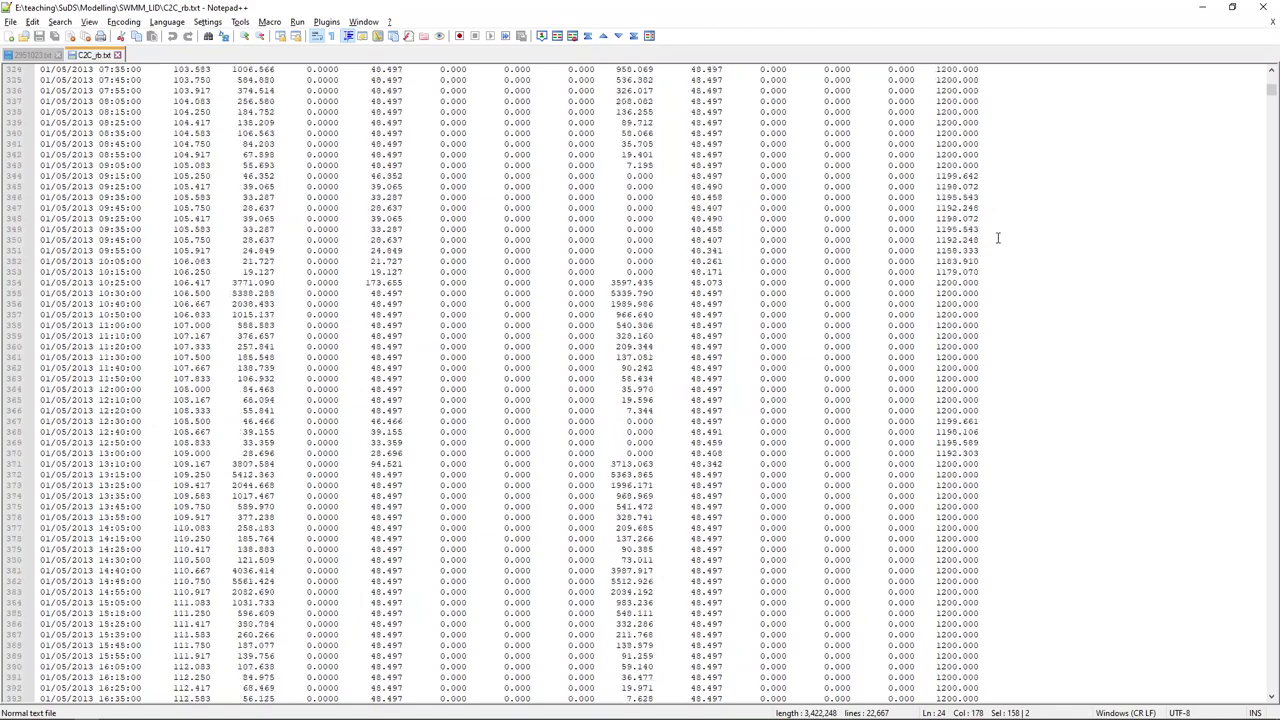
drag(937, 326, 984, 326)
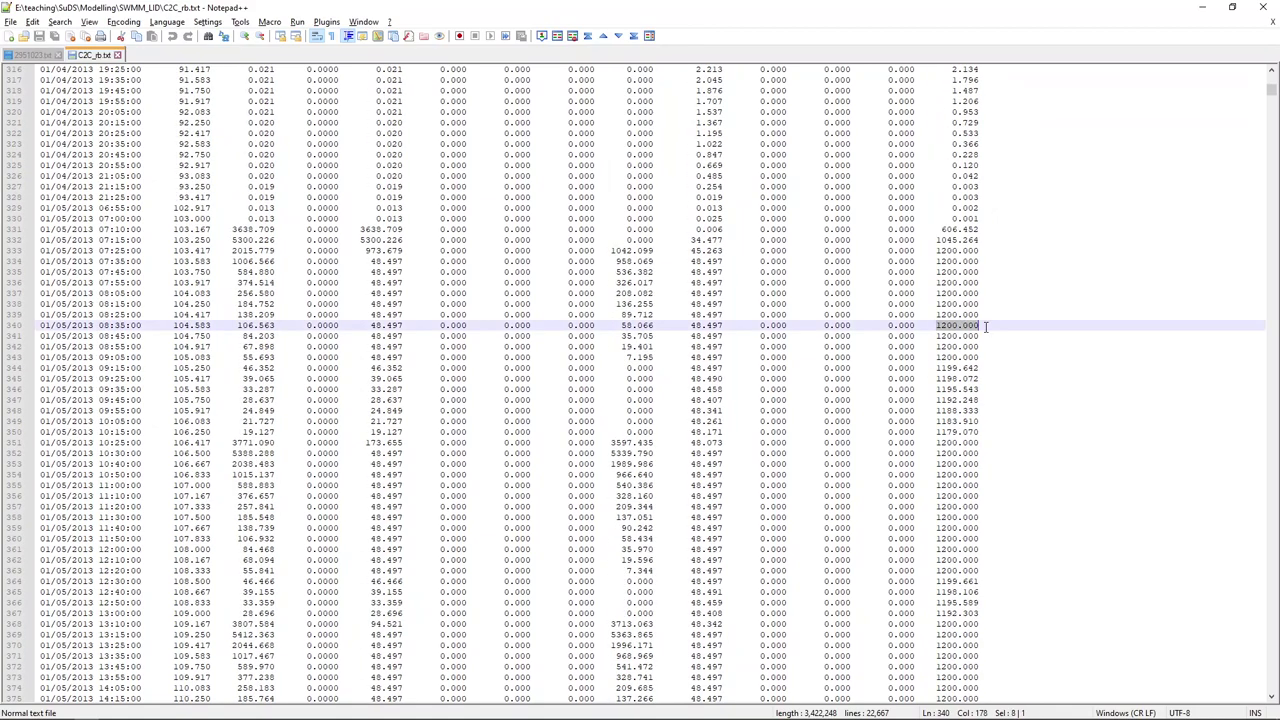
scroll(983, 335, down, 20)
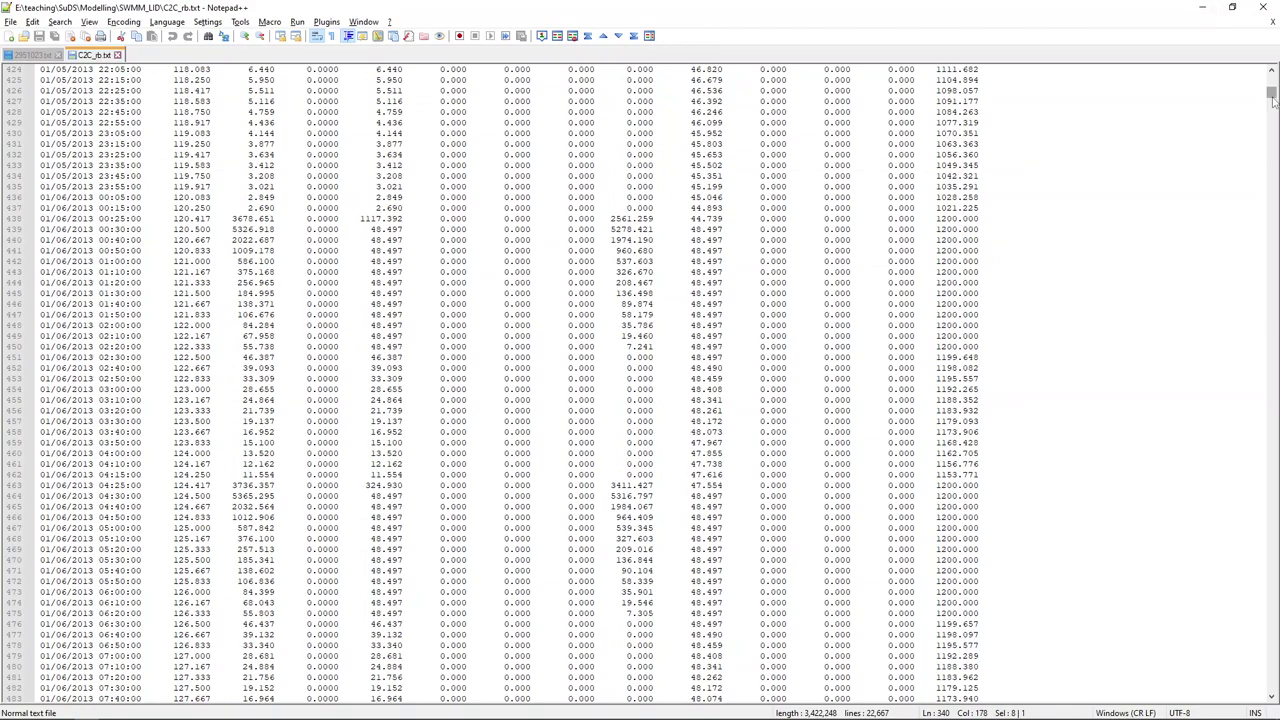
scroll(1267, 43, down, 1)
drag(1271, 106, 1271, 72)
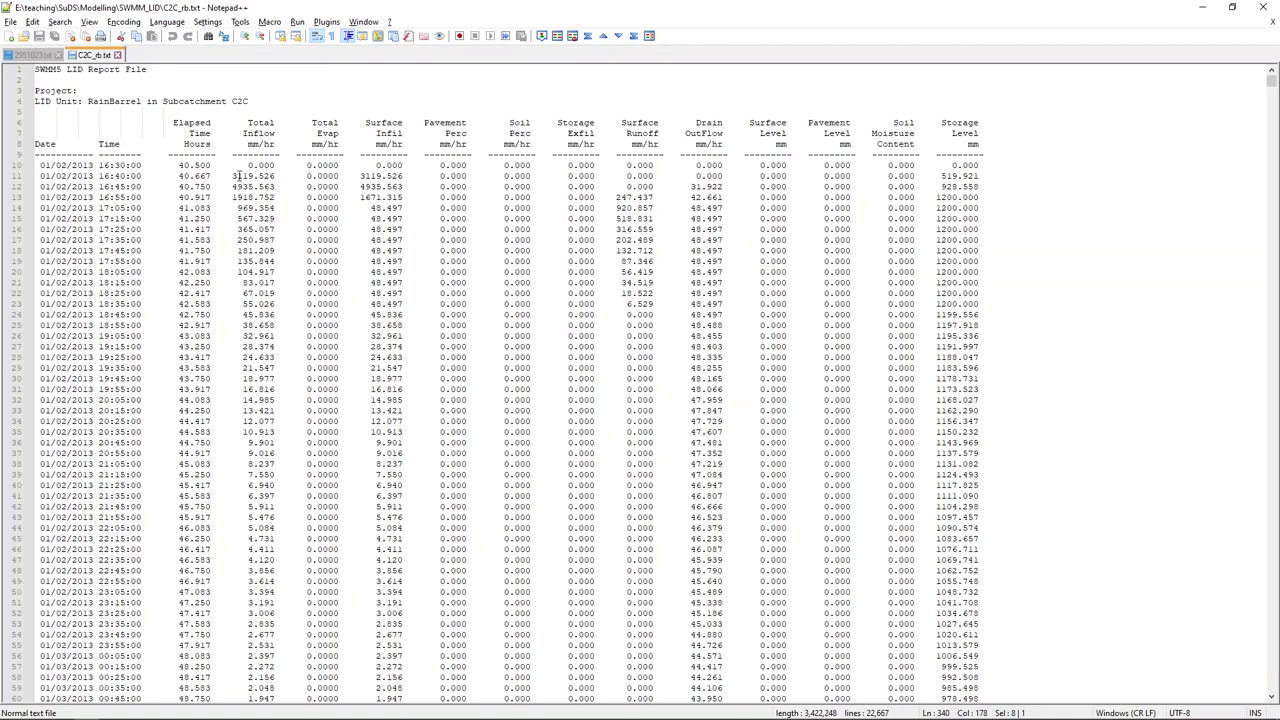
- Highlight the 3119.526 Total Inflow and 247.437 Surface Runoff values in the summary
drag(233, 176, 275, 176)
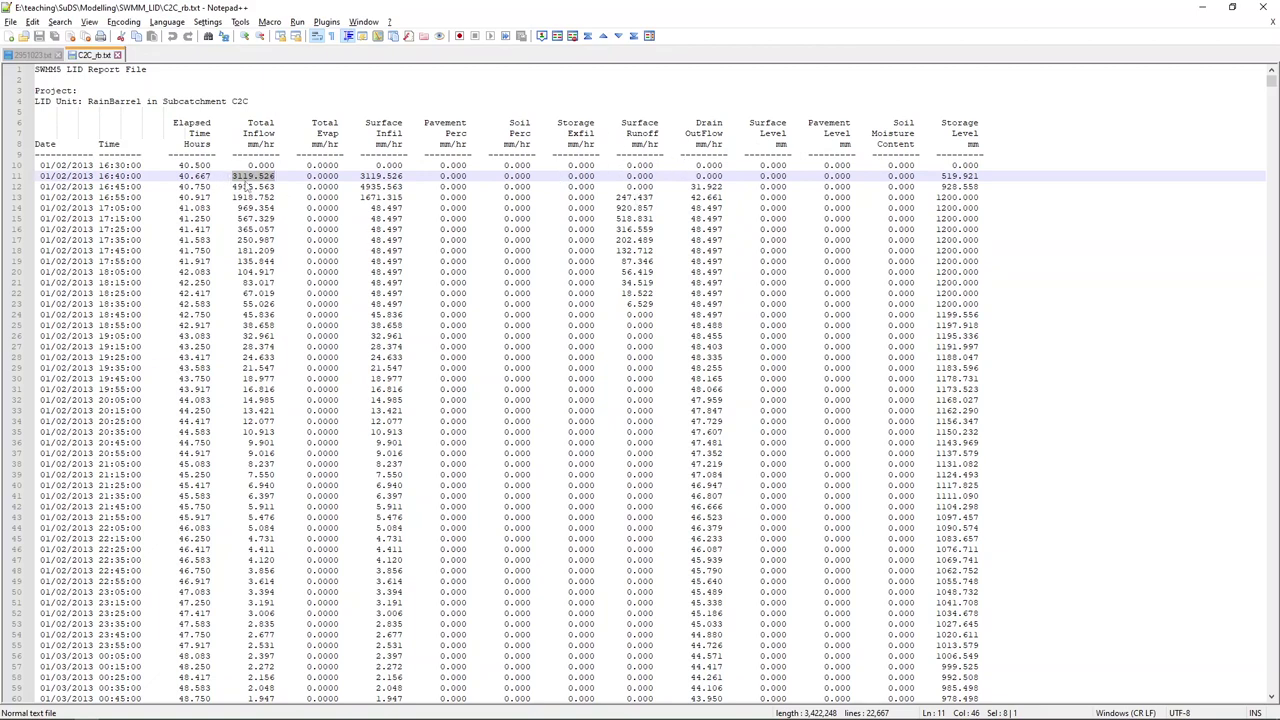
click(244, 176)
drag(232, 176, 278, 176)
click(618, 198)
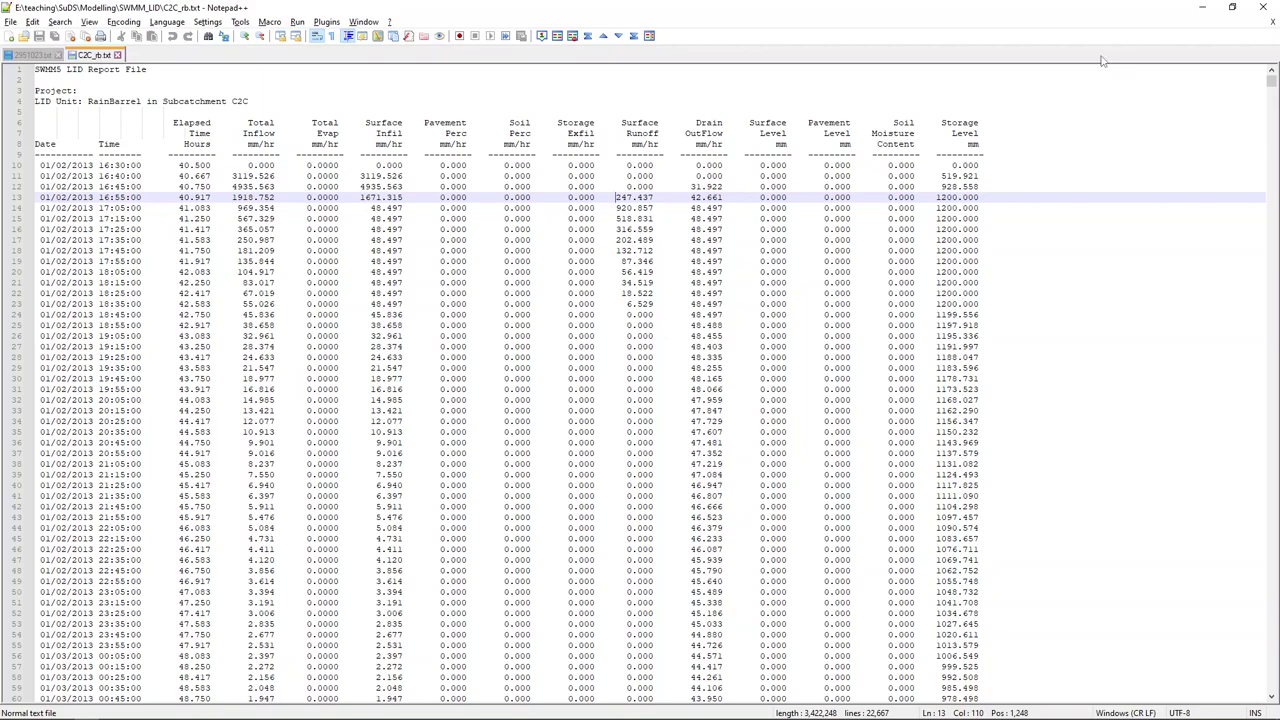
- Minimise Notepad++ and move SWMM's Status Report aside to reveal the map
click(1202, 7)
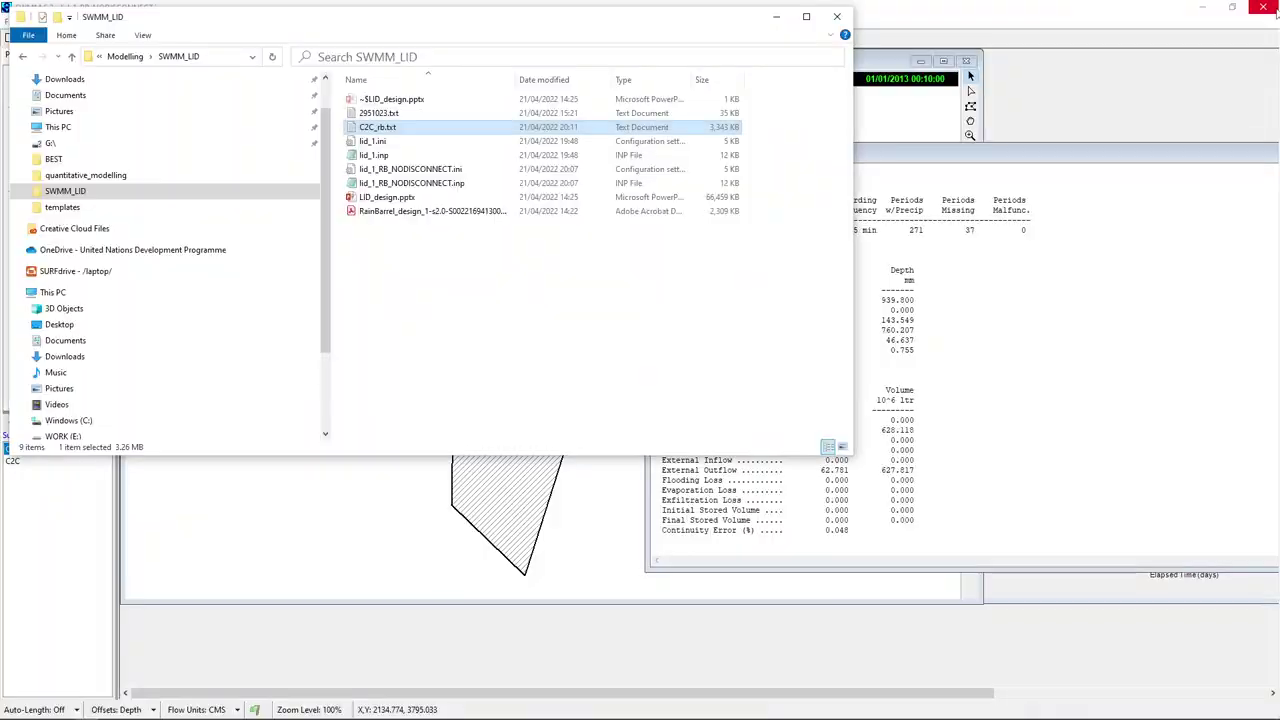
click(1070, 380)
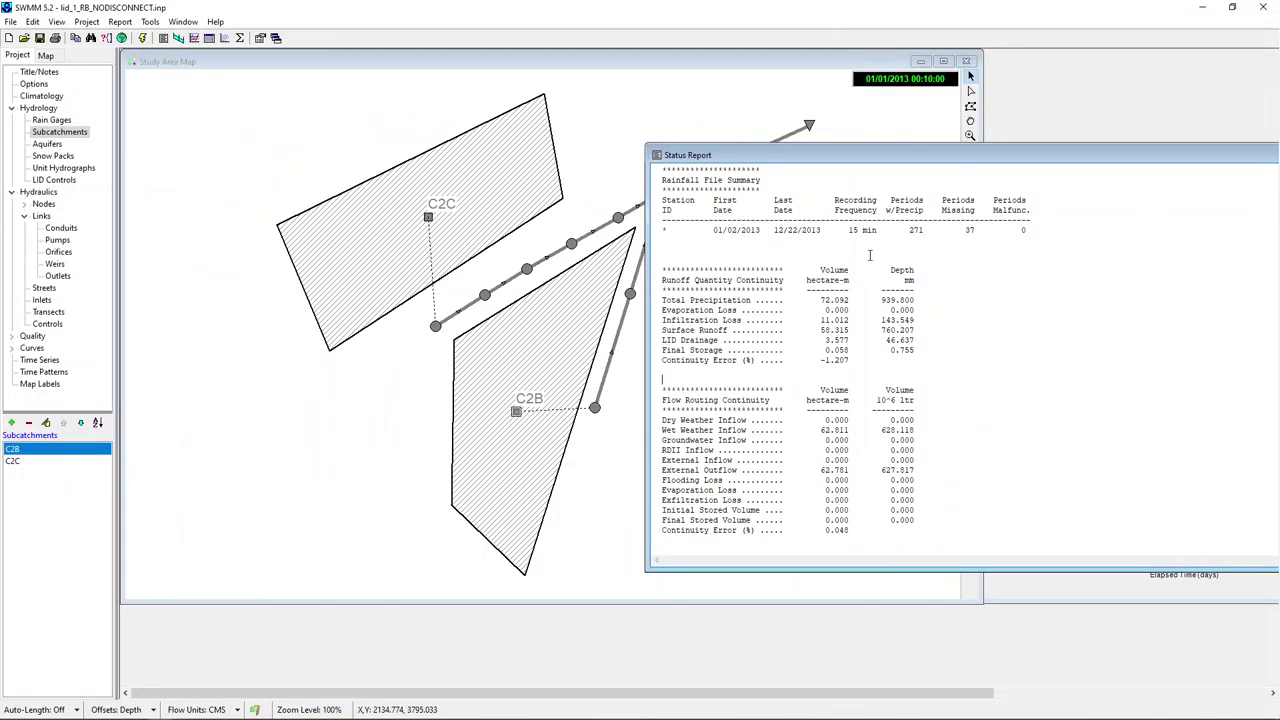
drag(884, 160, 489, 118)
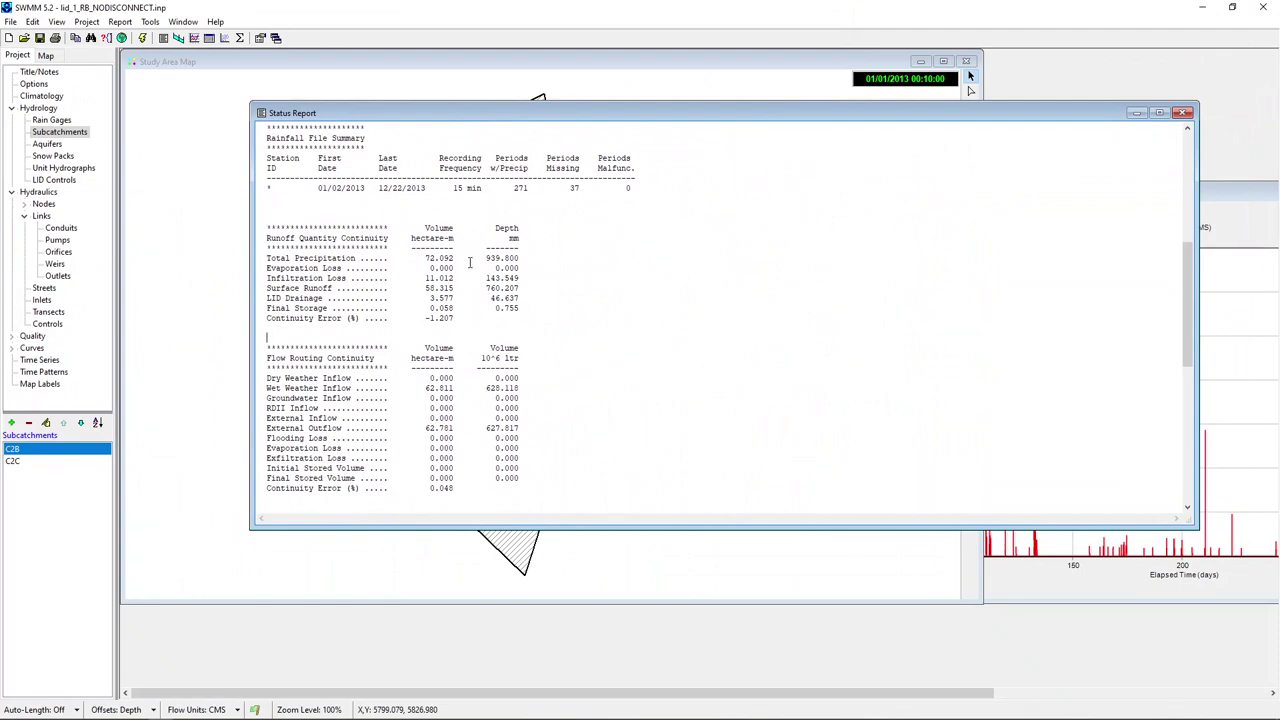
drag(500, 117, 940, 143)
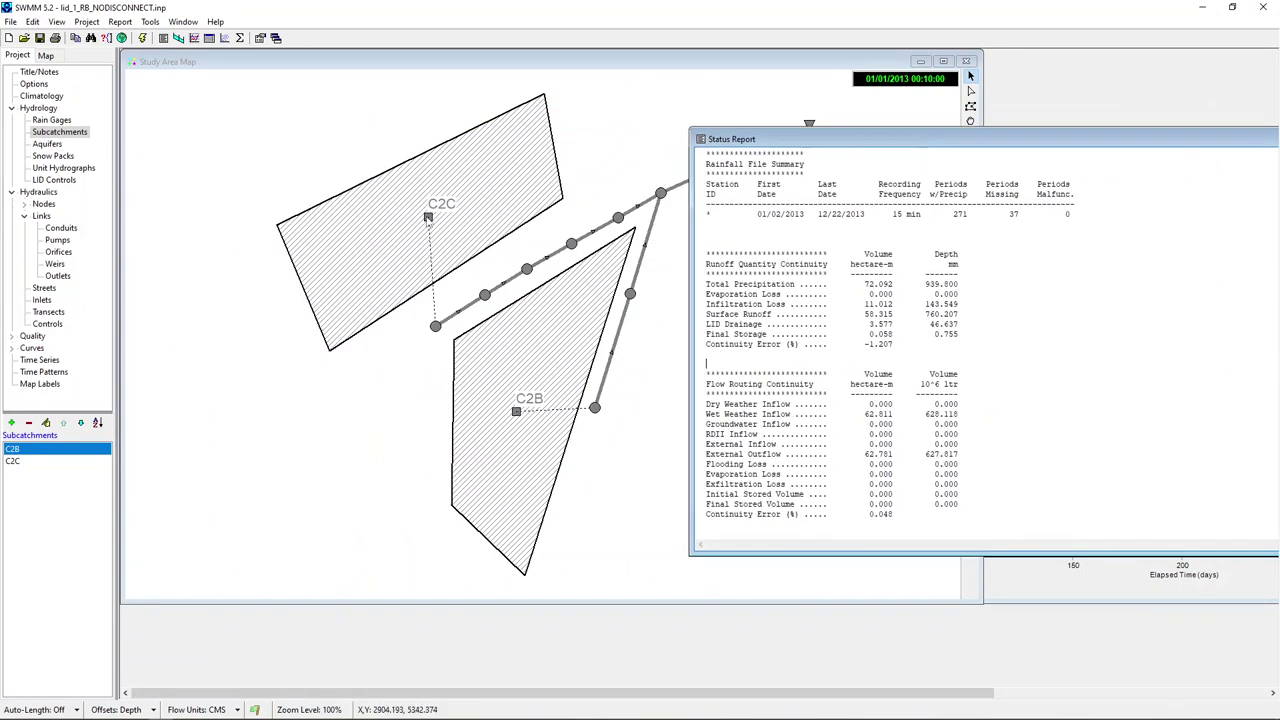
- Review C2C's RainBarrel usage of 200 units and close the editors without changes
double_click(428, 218)
click(605, 493)
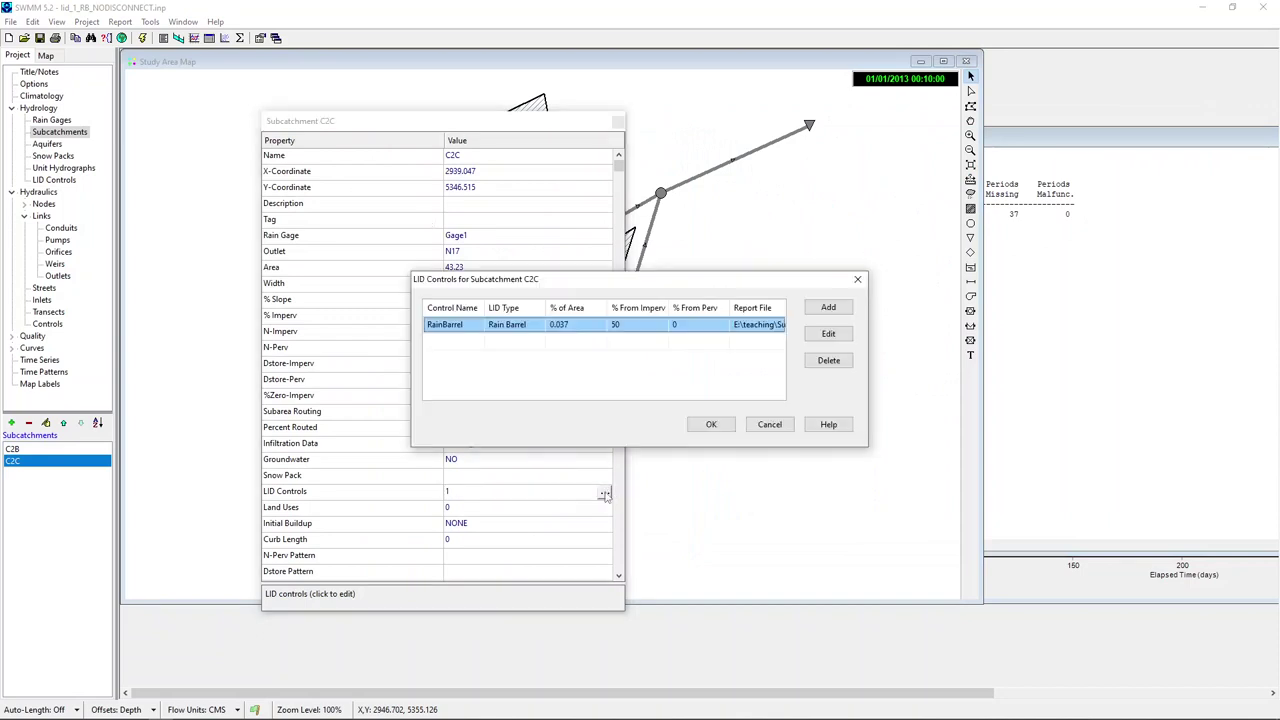
click(828, 334)
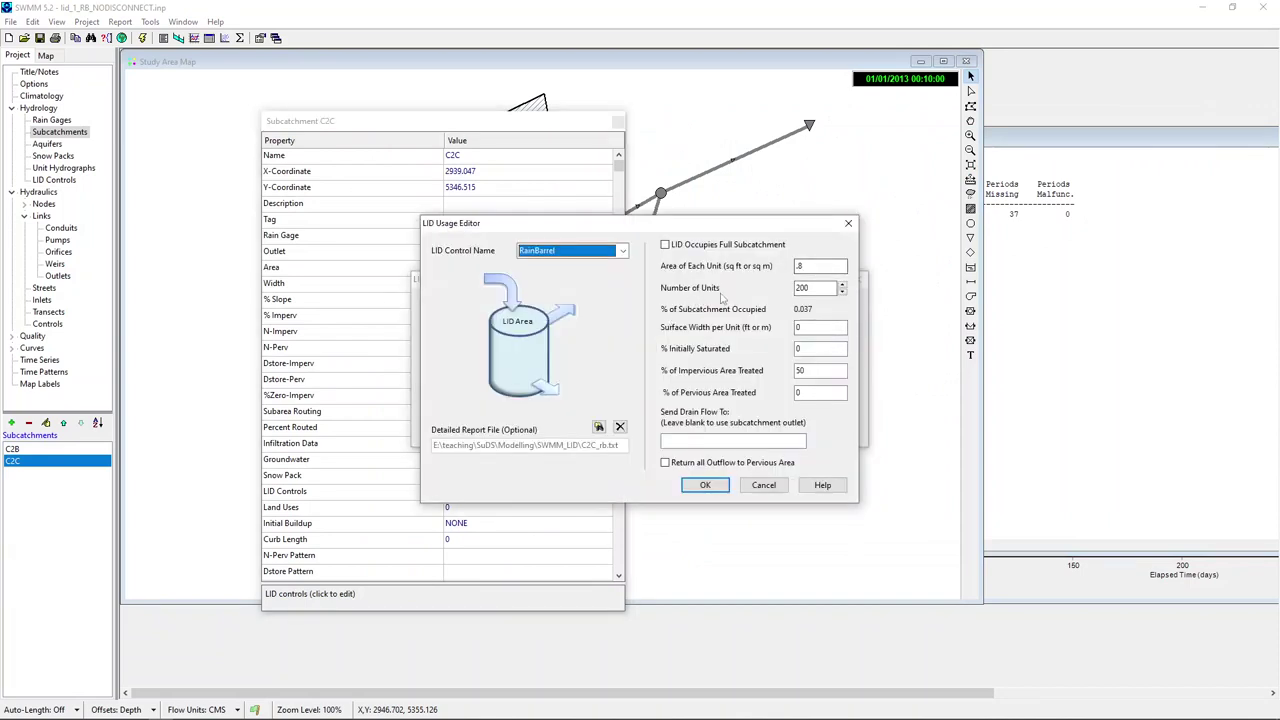
click(828, 289)
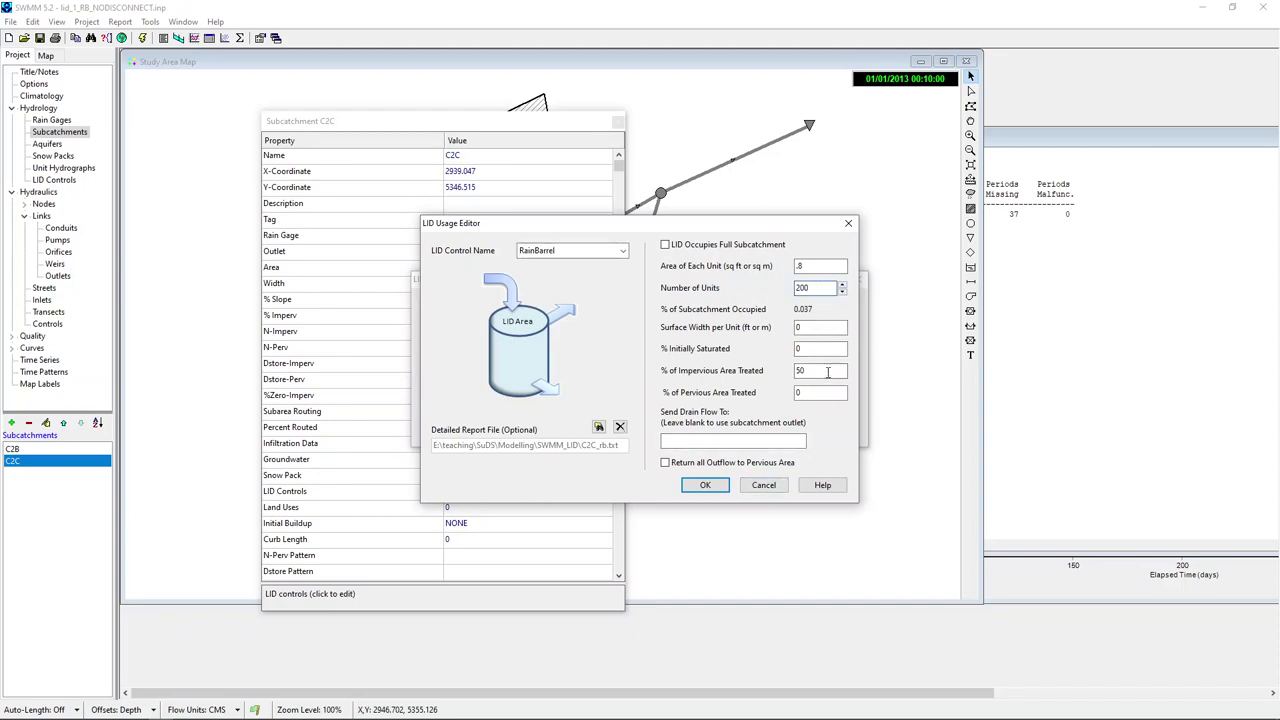
click(705, 485)
click(769, 427)
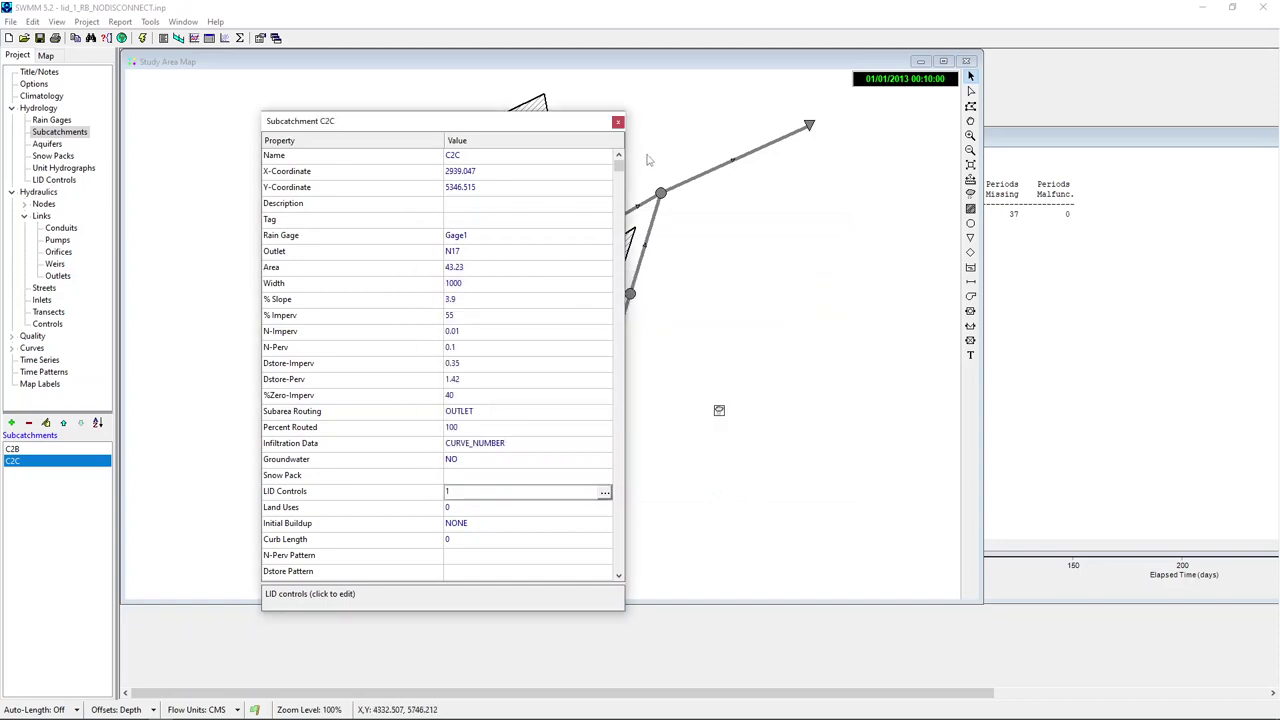
click(618, 121)
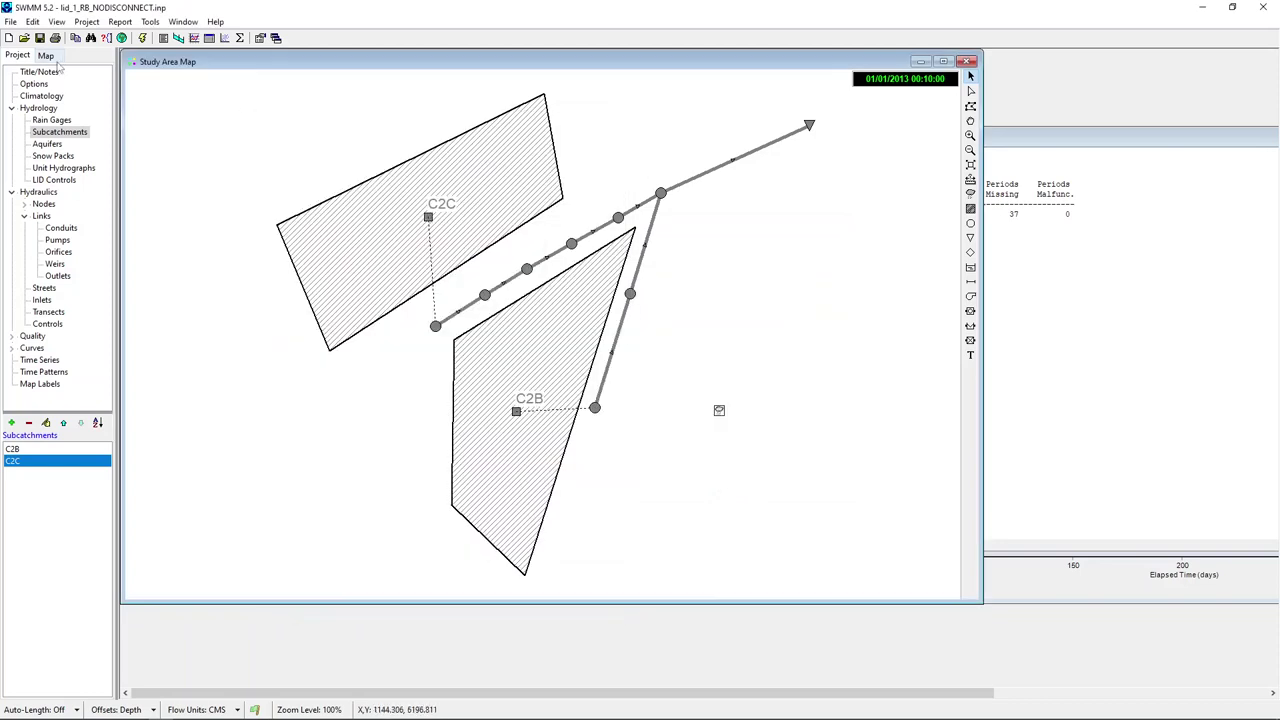
- Save the project as lid_1_RB_DISCONNECT.inp by deleting NO from the name, then shrink the window
click(10, 22)
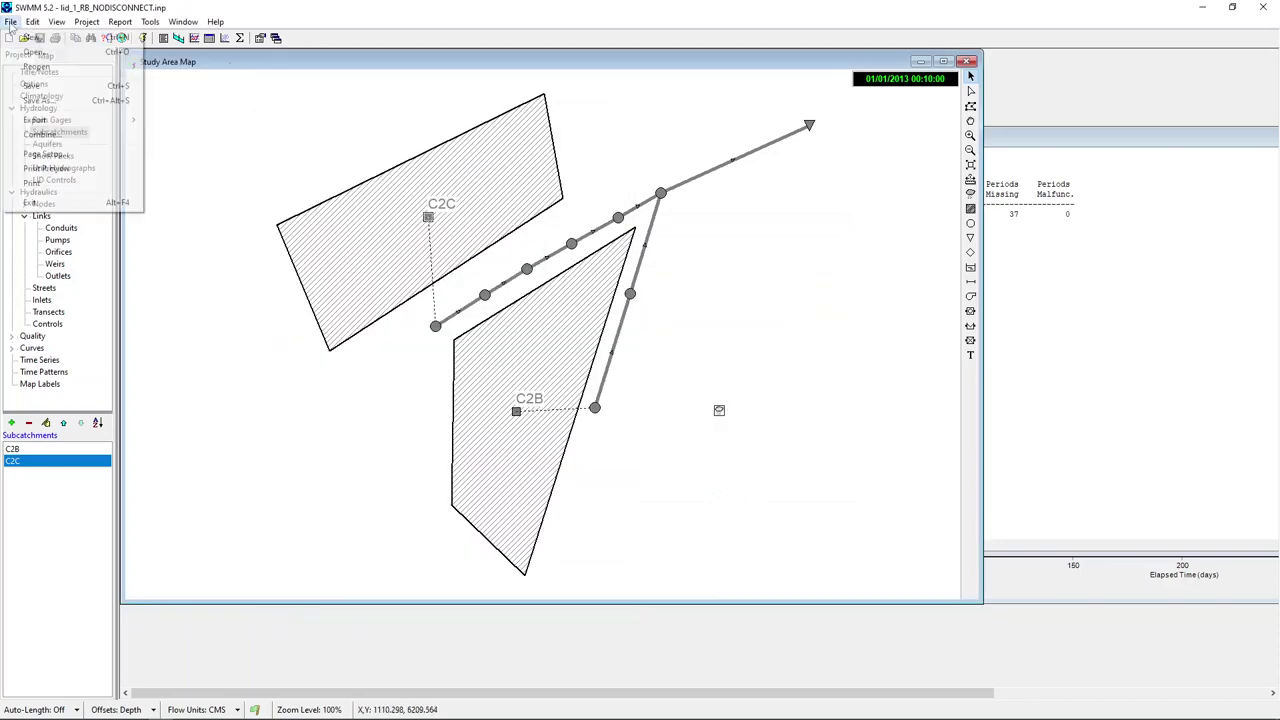
click(40, 100)
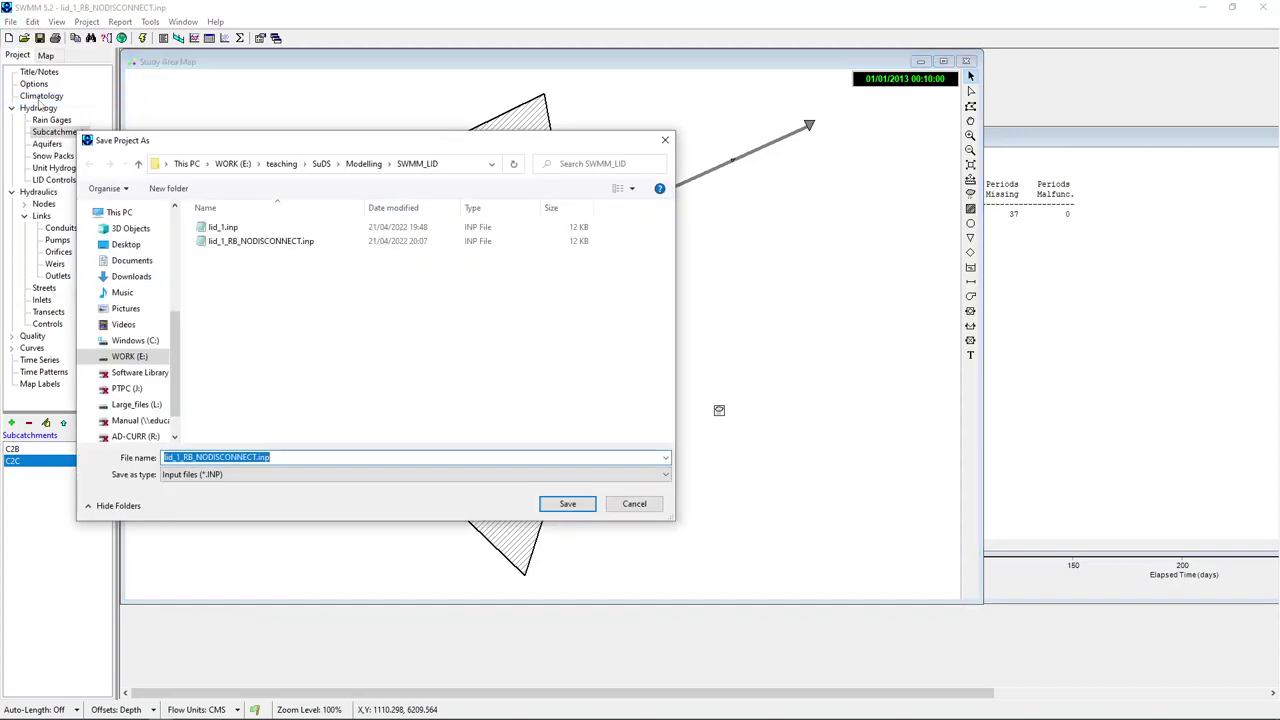
click(257, 457)
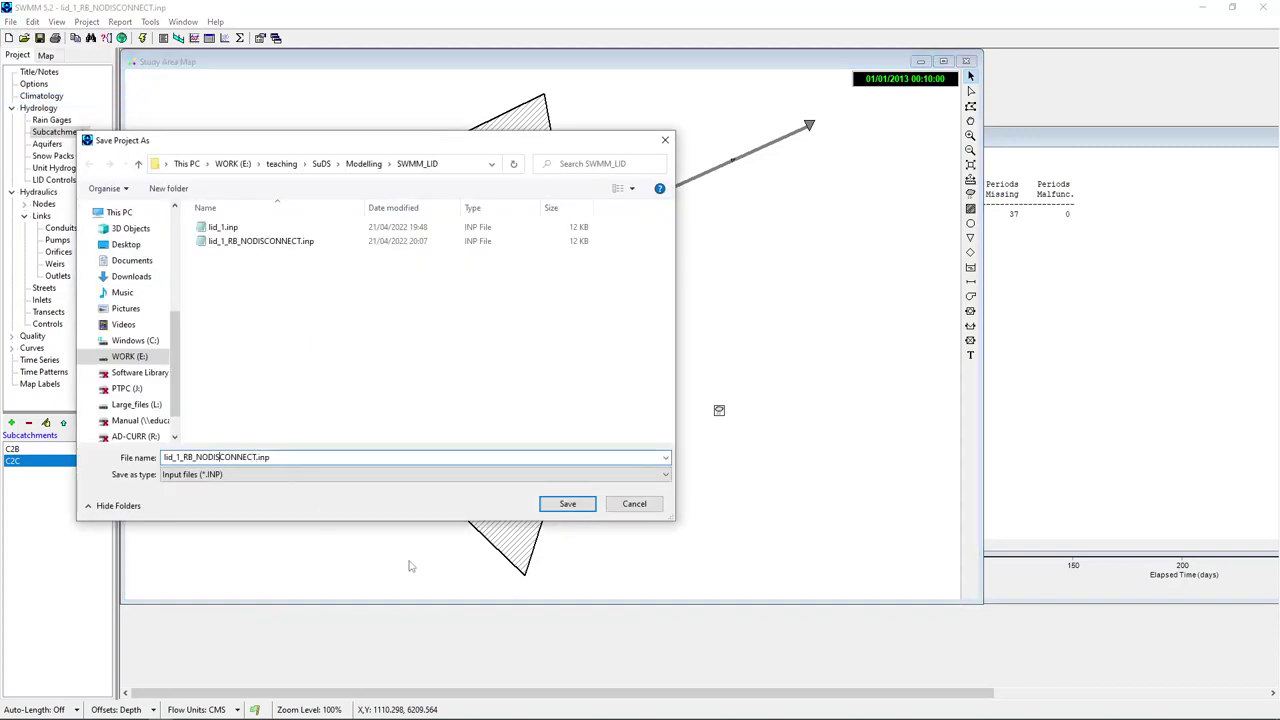
key(Delete)
key(Delete)
click(542, 508)
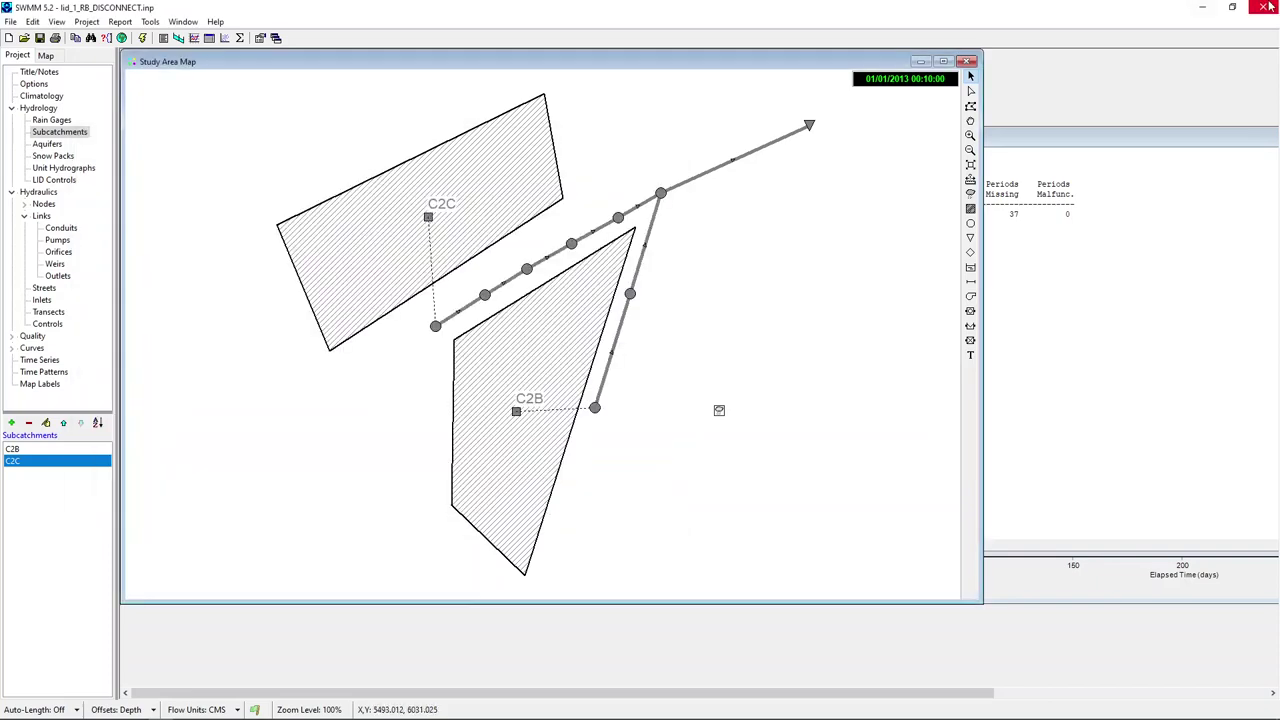
drag(543, 12, 731, 37)
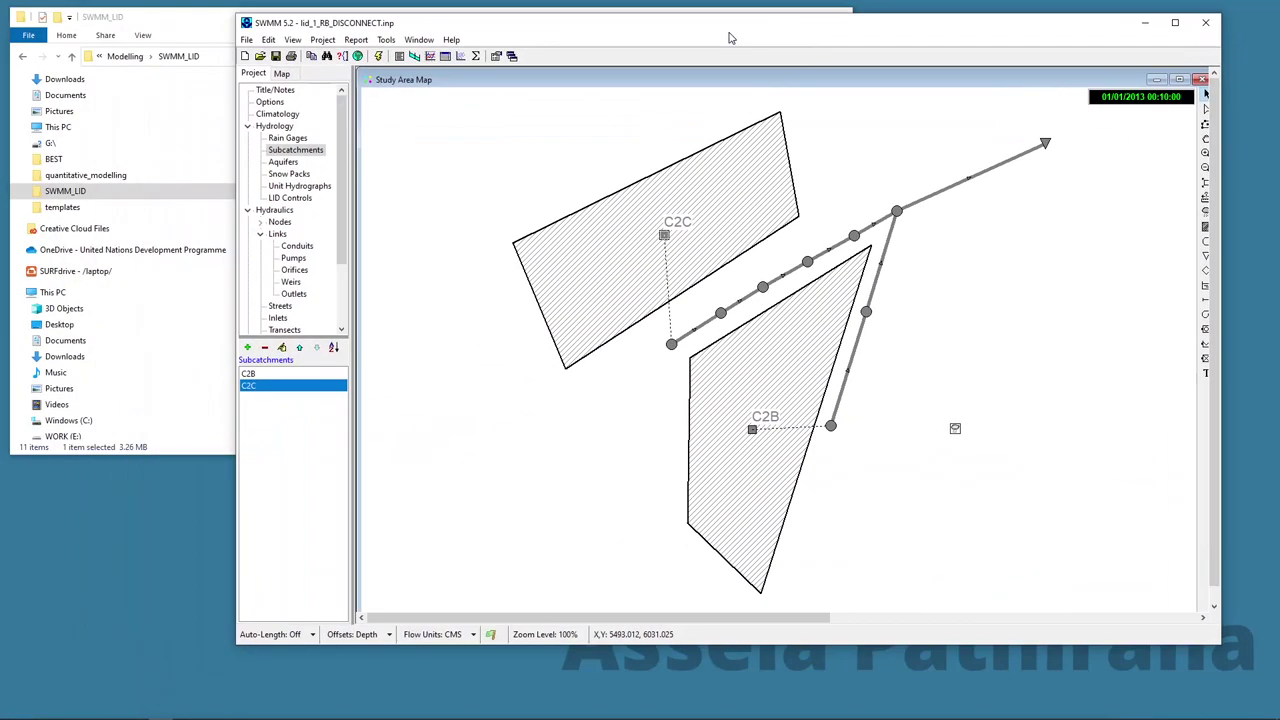
- Launch a second SWMM 5.2 instance from Start search, dismiss the Welcome screen and reposition it
click(1145, 22)
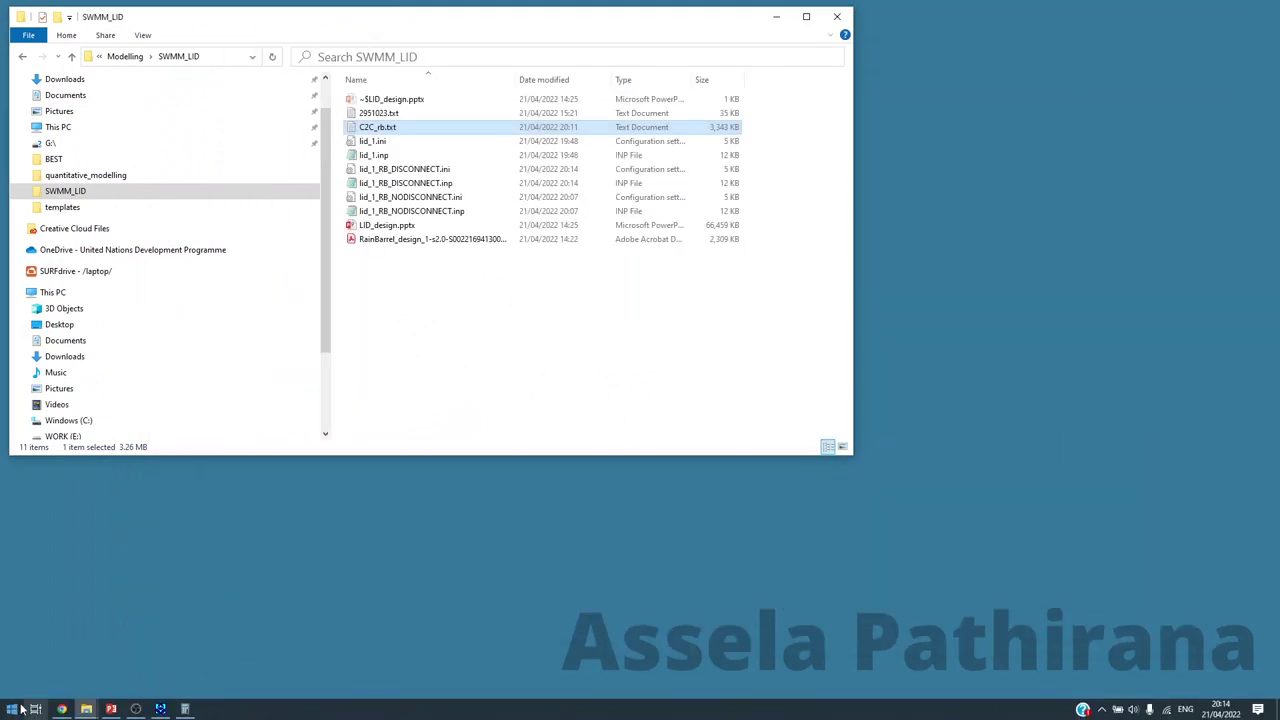
click(12, 709)
text(SWMM)
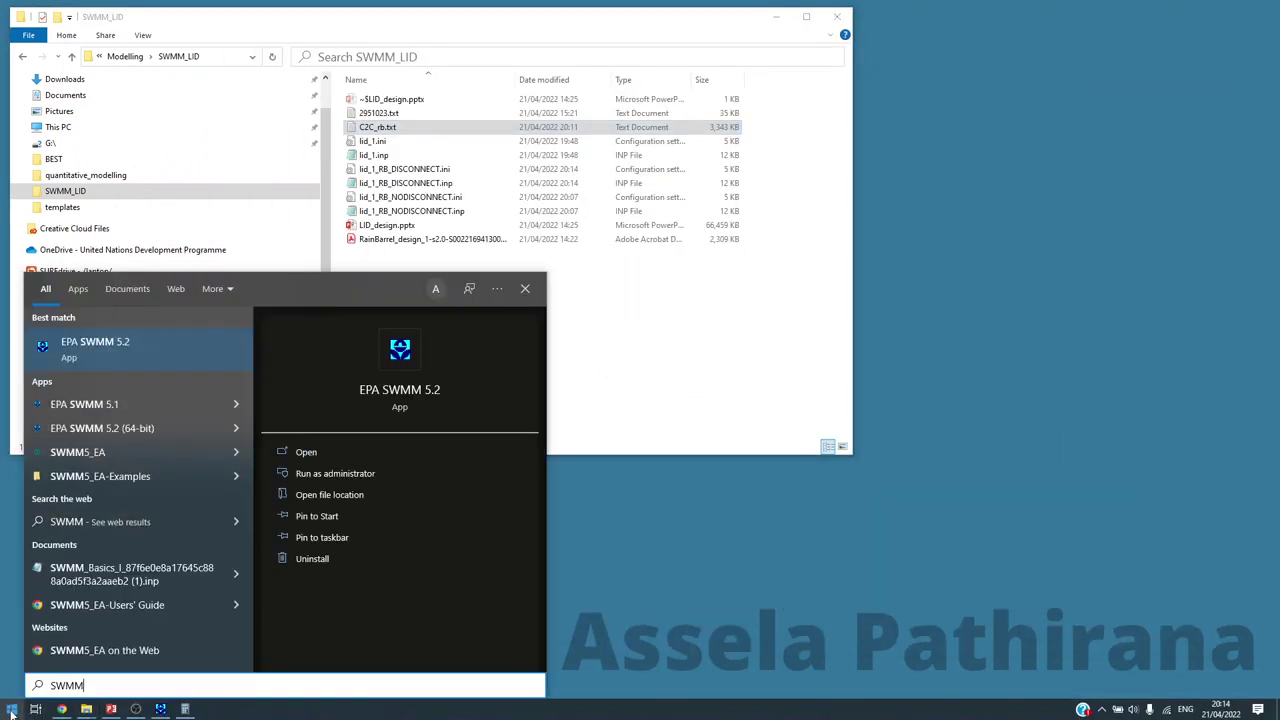
click(110, 342)
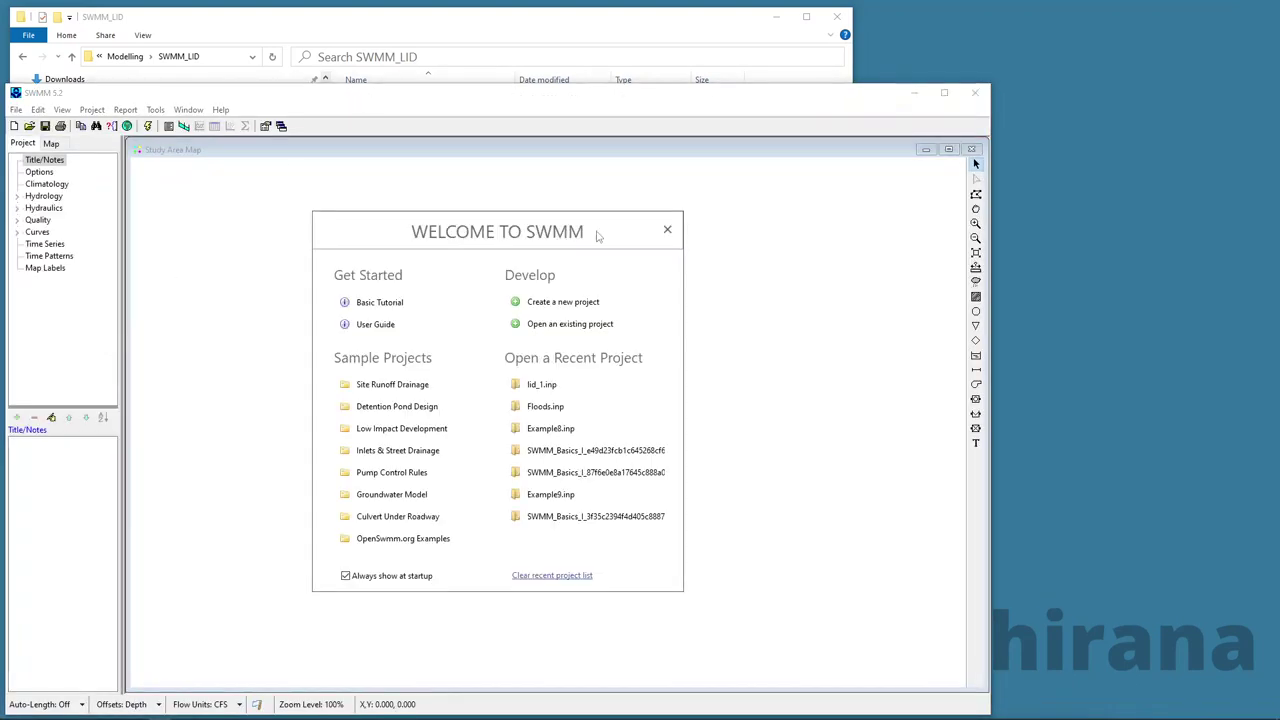
click(667, 230)
drag(255, 93, 533, 18)
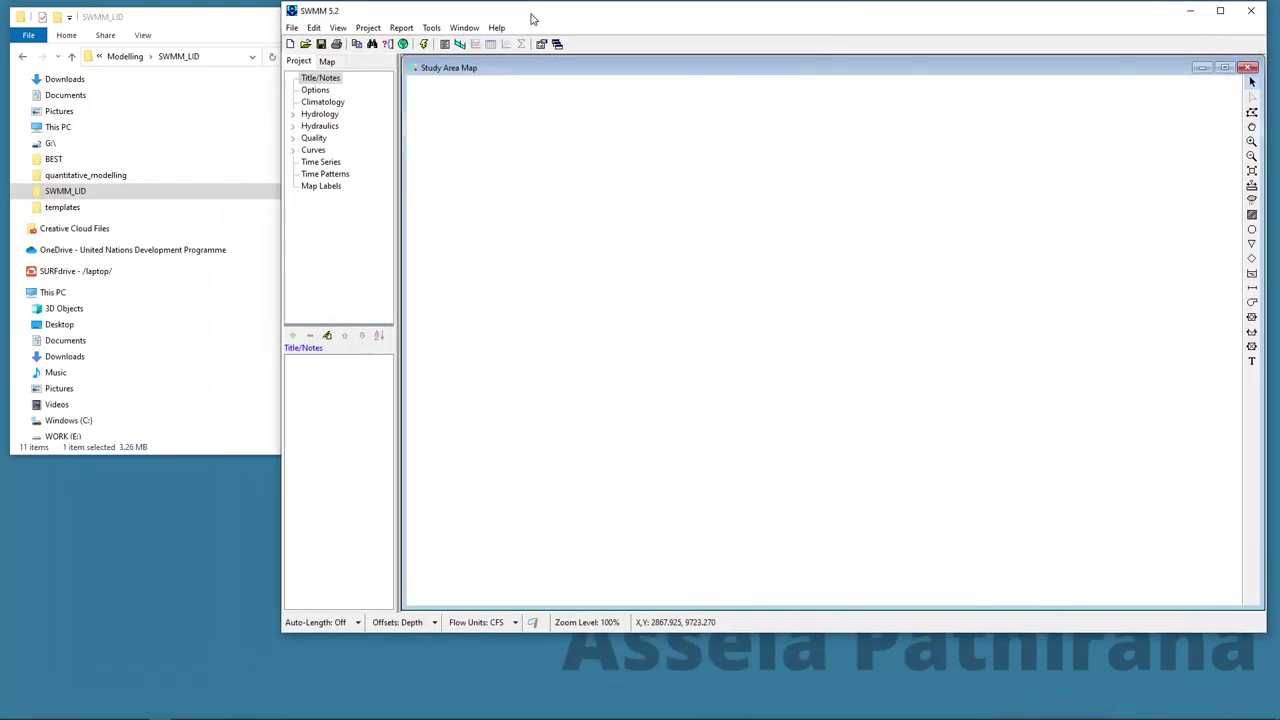
- Open the lid_1_RB_DISCONNECT.inp model from File > Open
click(291, 27)
click(310, 58)
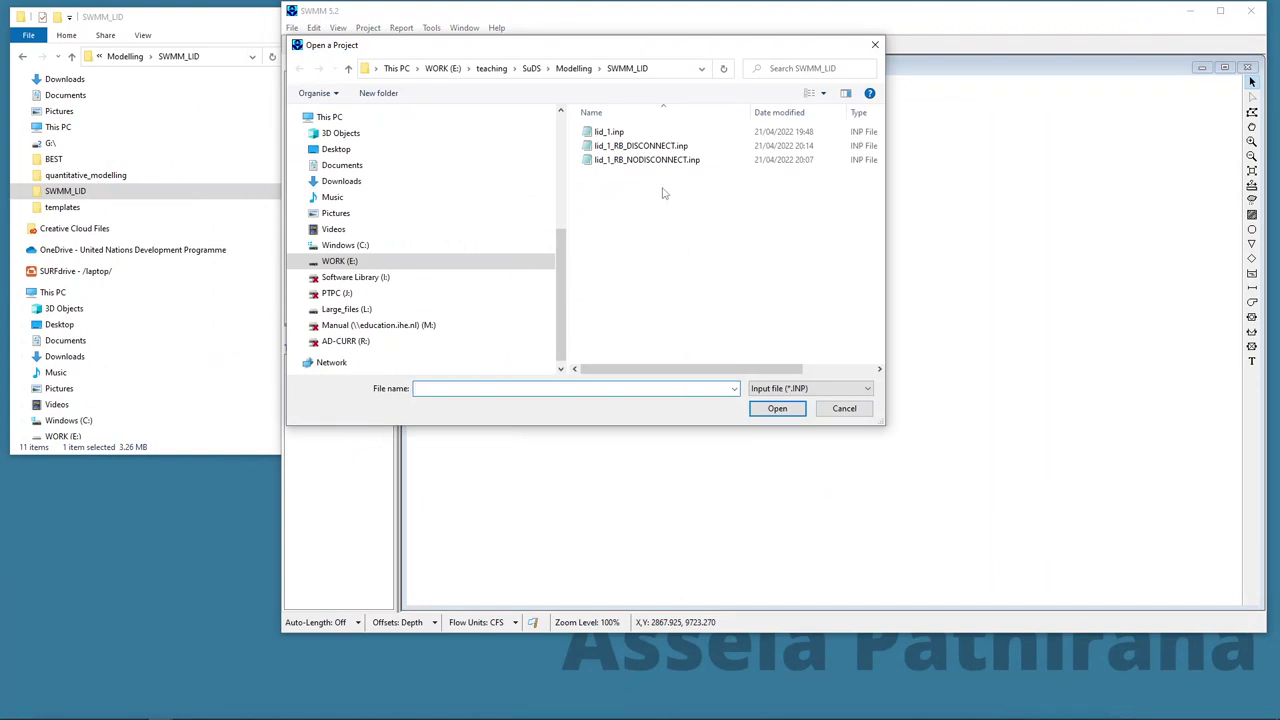
double_click(645, 147)
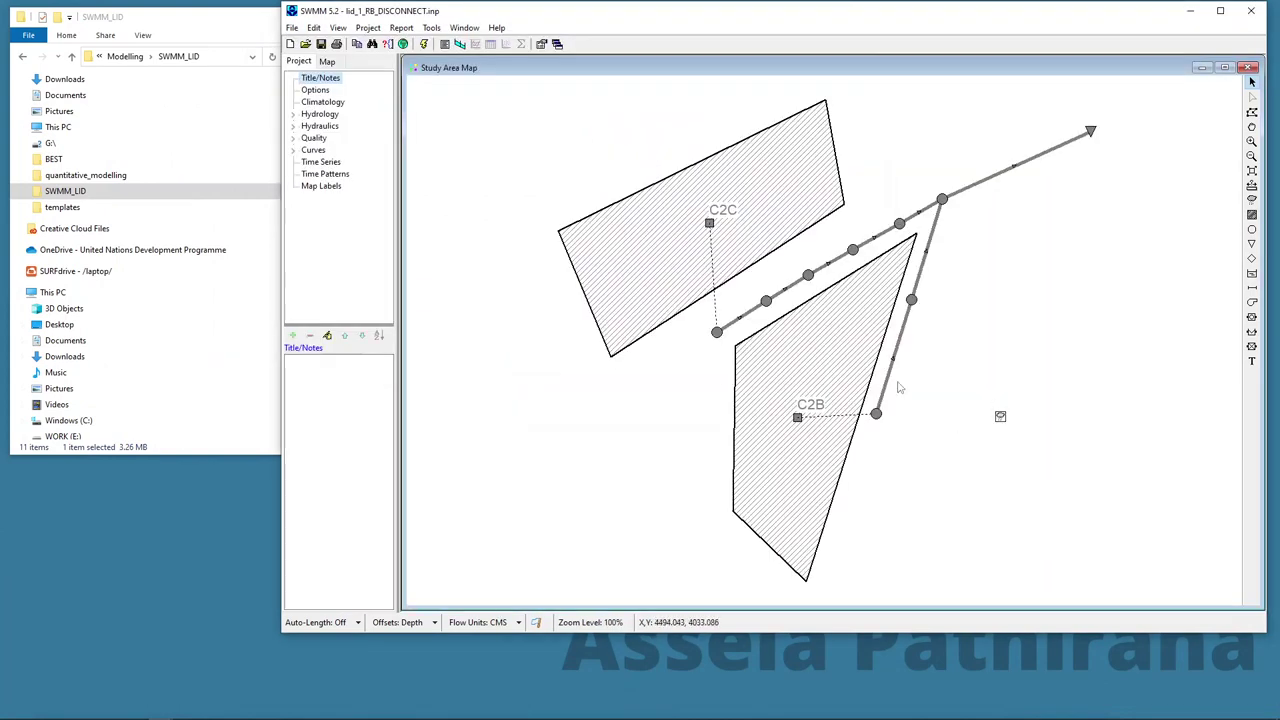
- Set C2C's RainBarrel LID usage to return all outflow to the pervious area
double_click(709, 225)
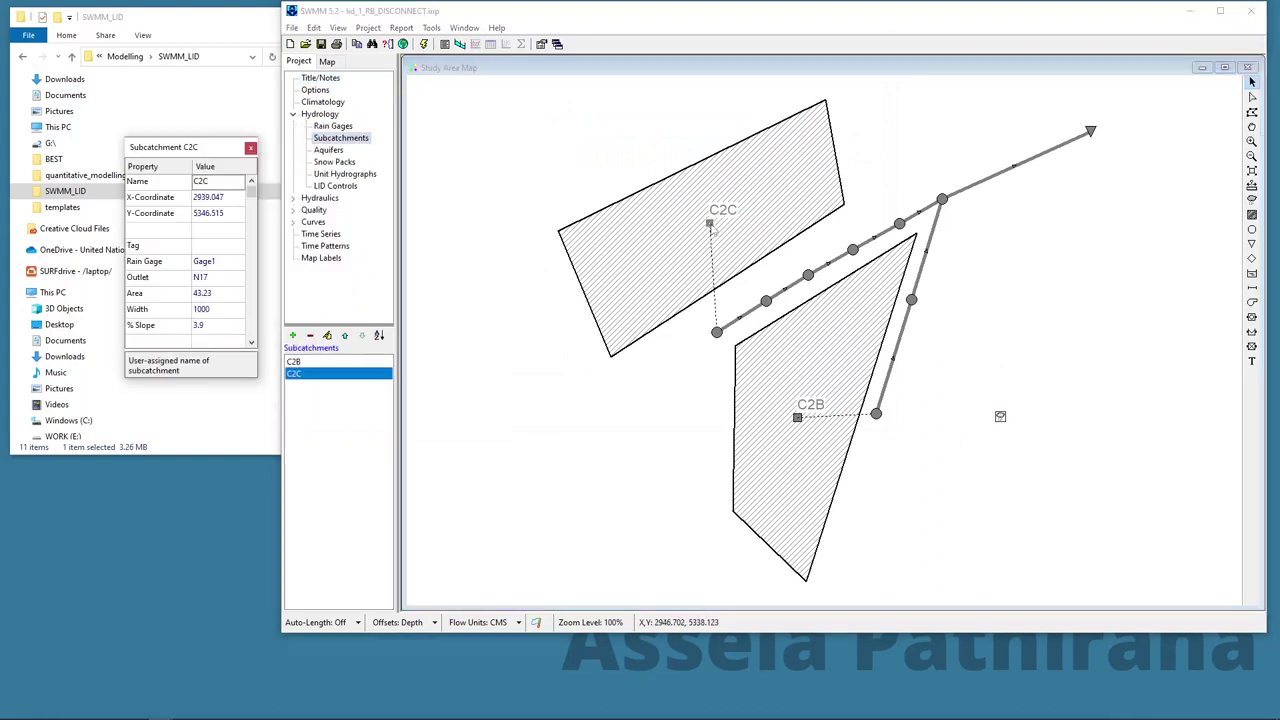
drag(196, 144, 581, 122)
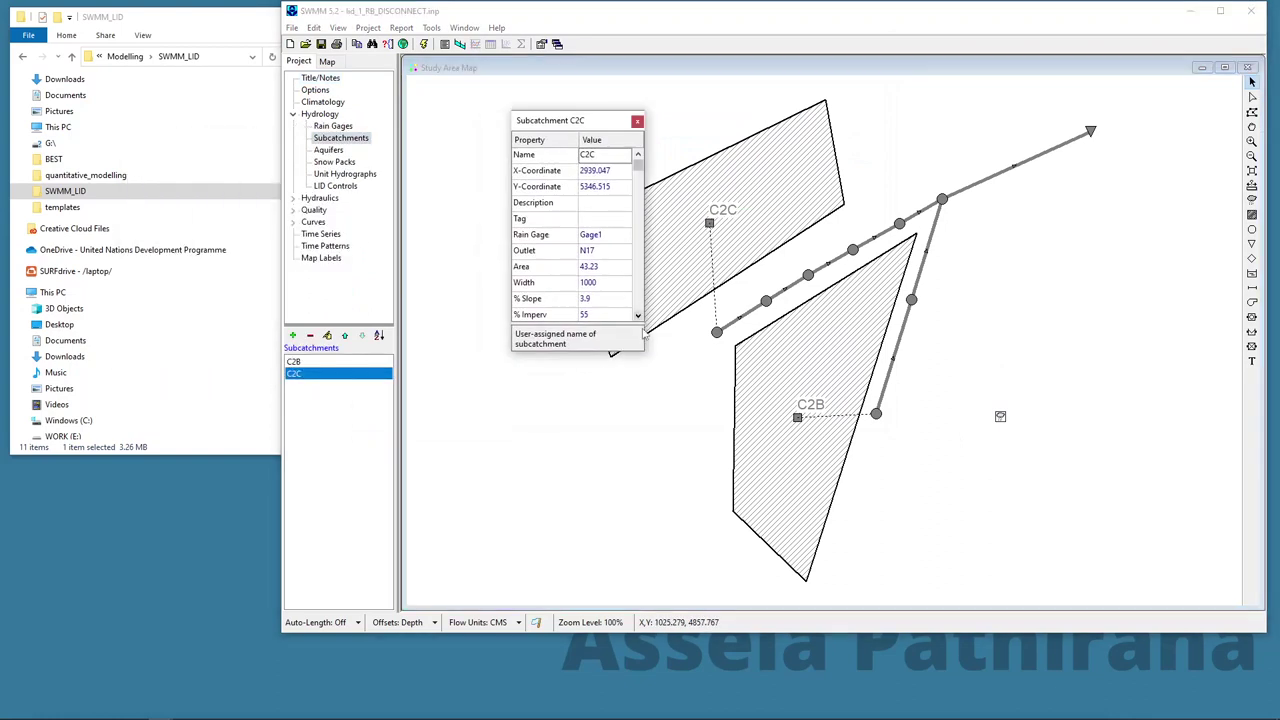
key(super+Up)
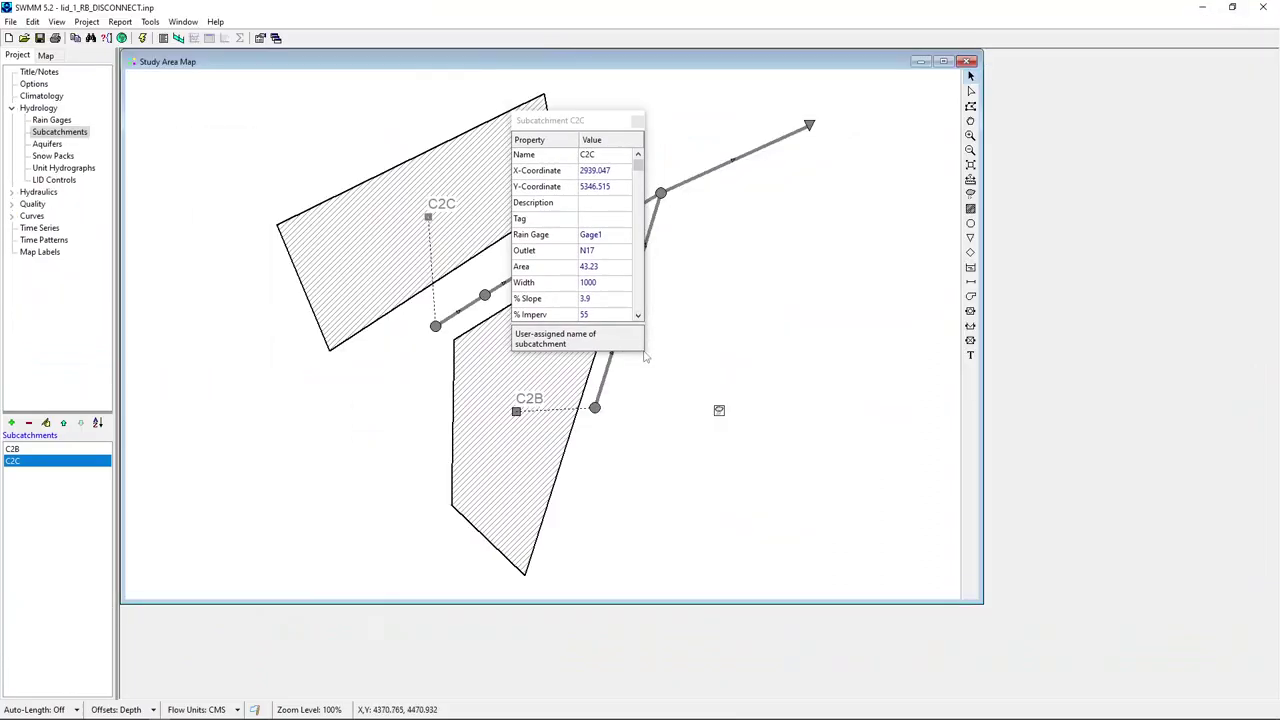
drag(645, 351, 878, 576)
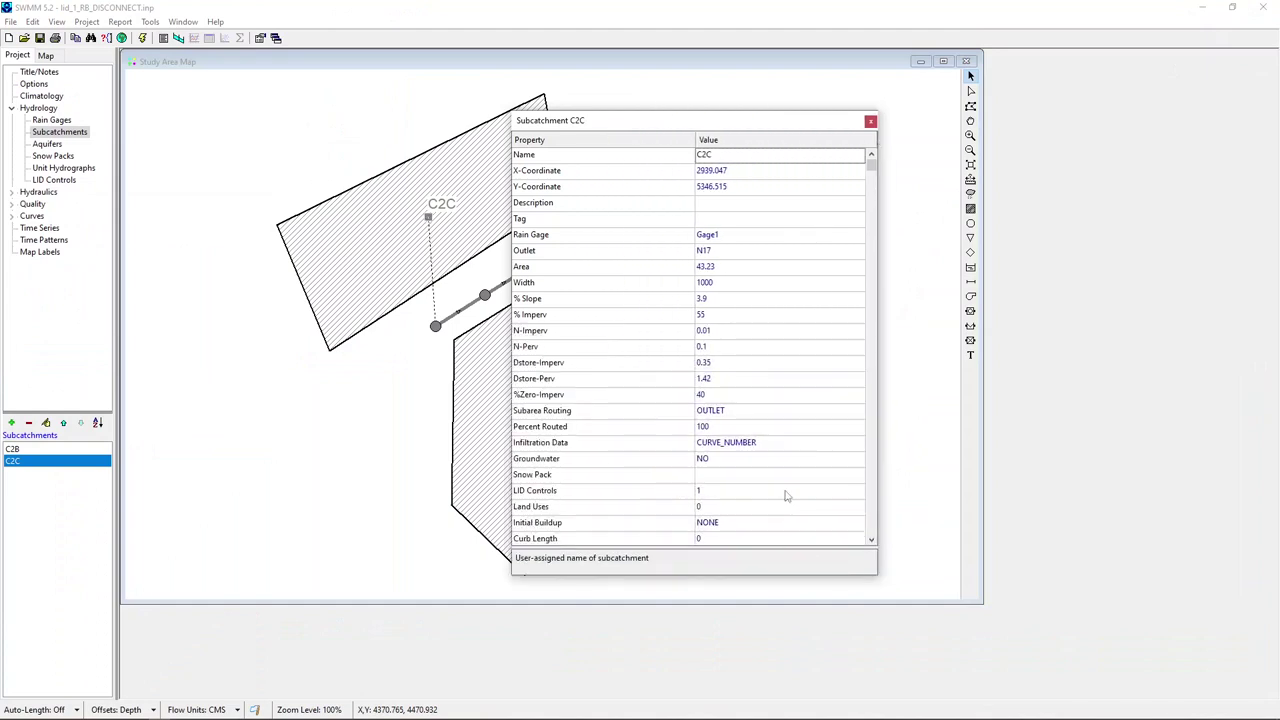
click(825, 491)
click(858, 493)
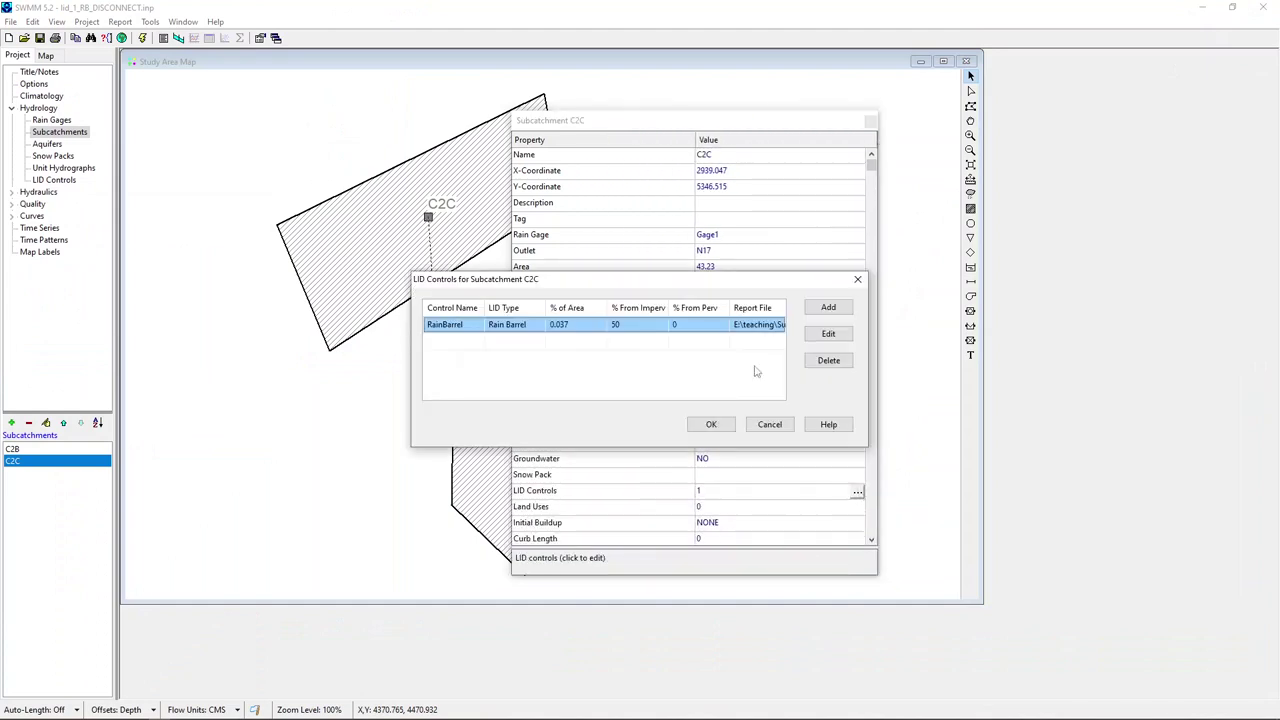
click(826, 332)
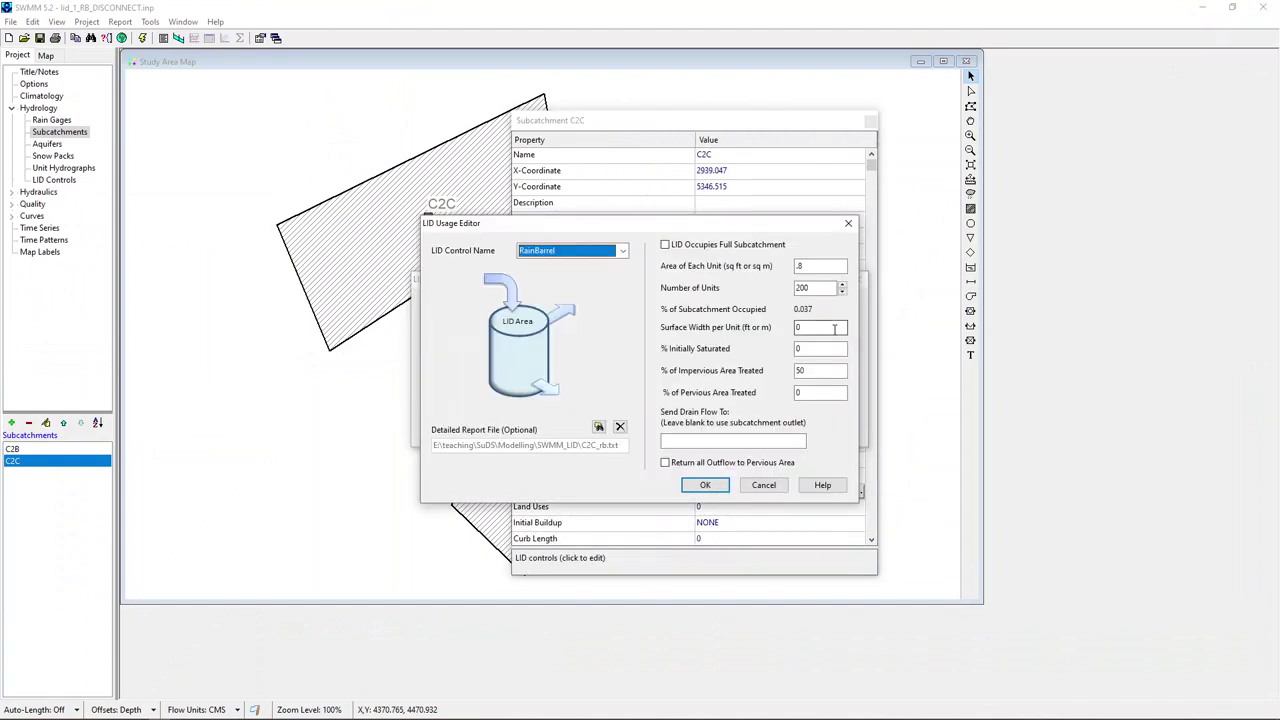
click(666, 463)
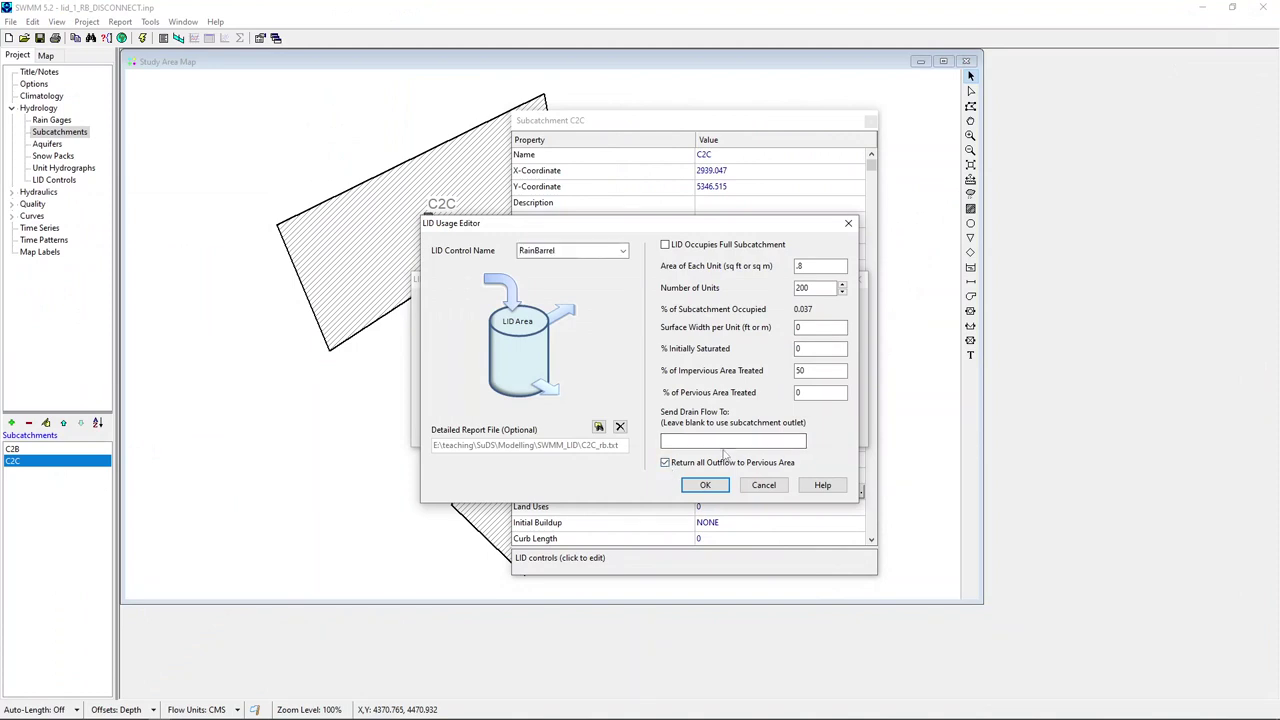
click(703, 485)
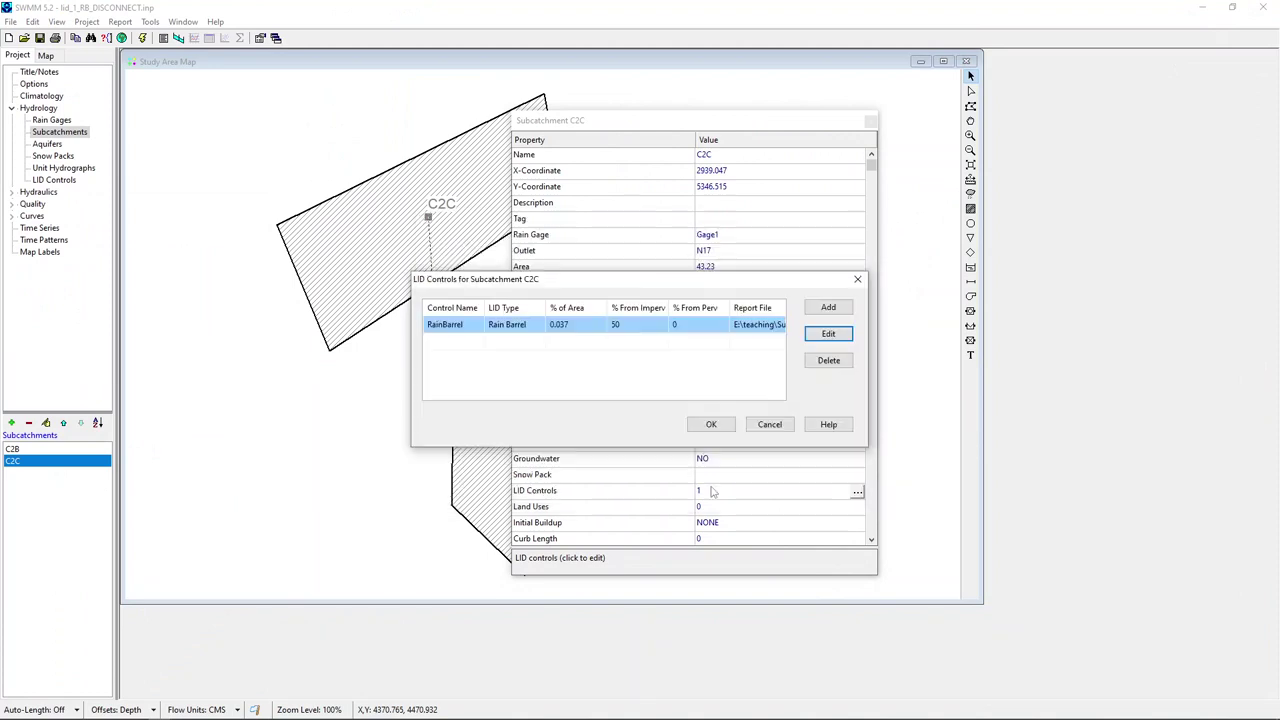
click(728, 424)
click(871, 120)
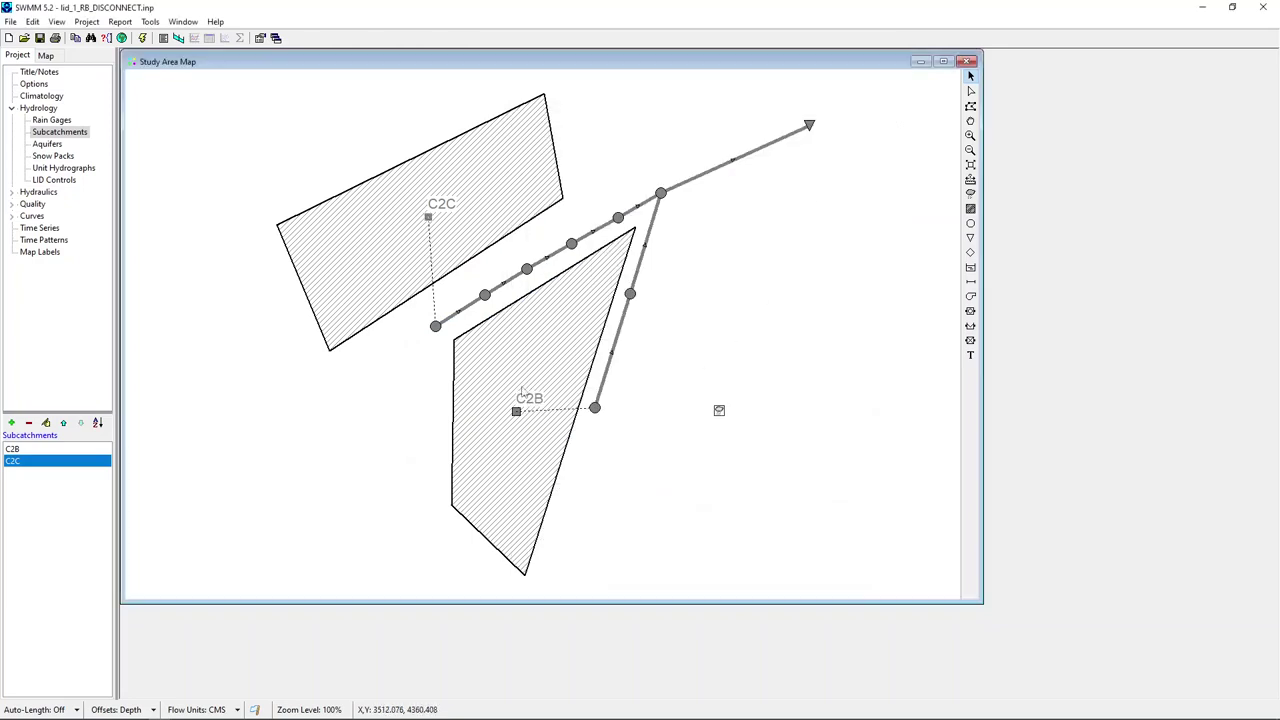
- Review C2B's RainBarrel LID settings unchanged, then run the simulation
click(516, 412)
double_click(516, 412)
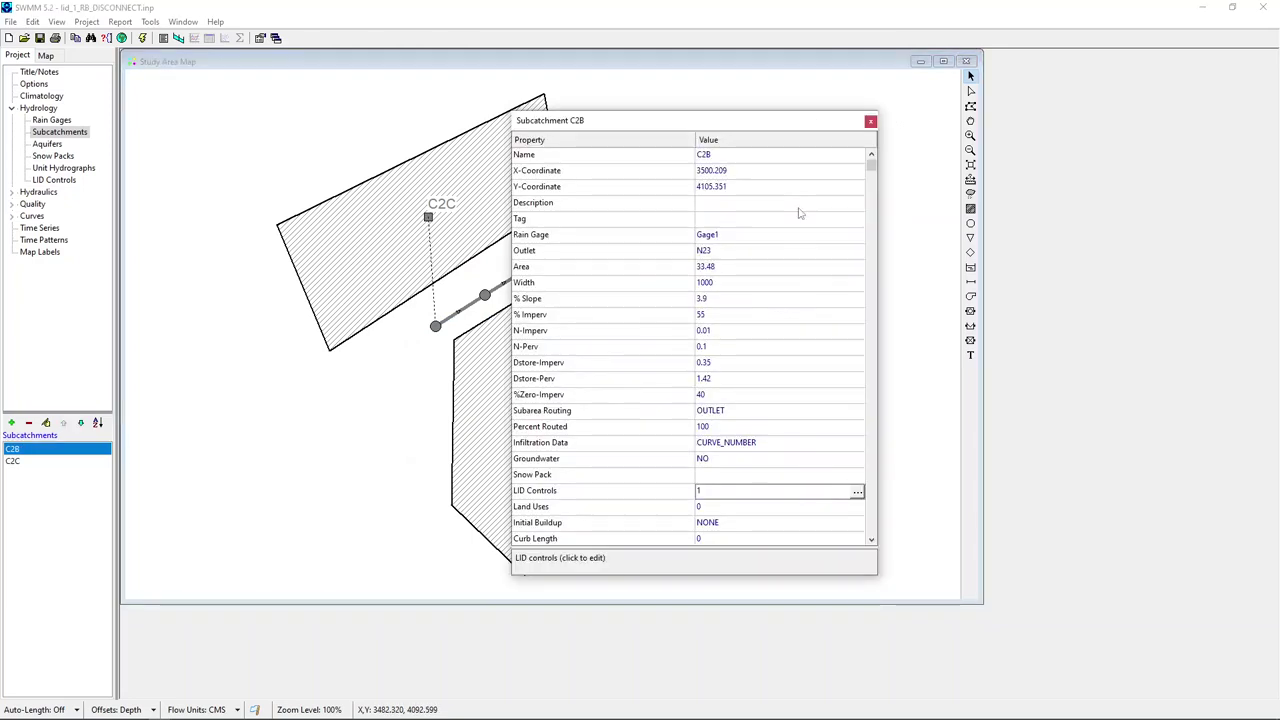
click(858, 492)
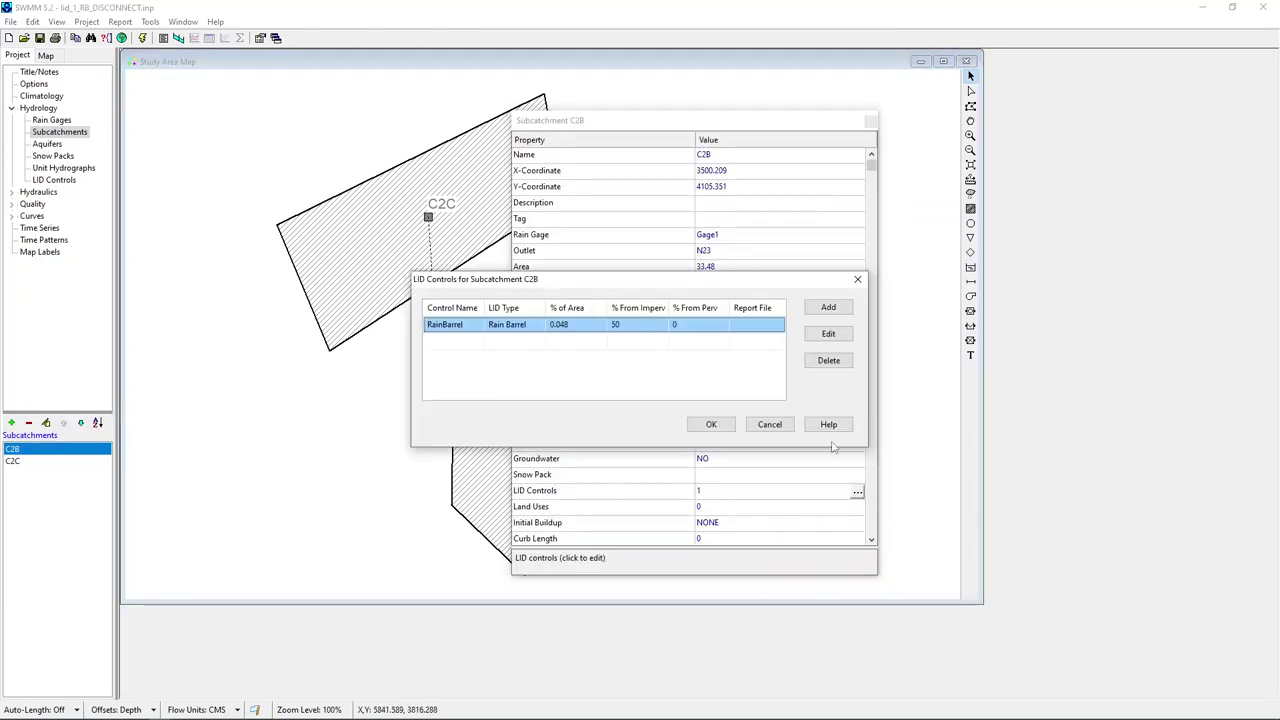
click(828, 337)
click(705, 485)
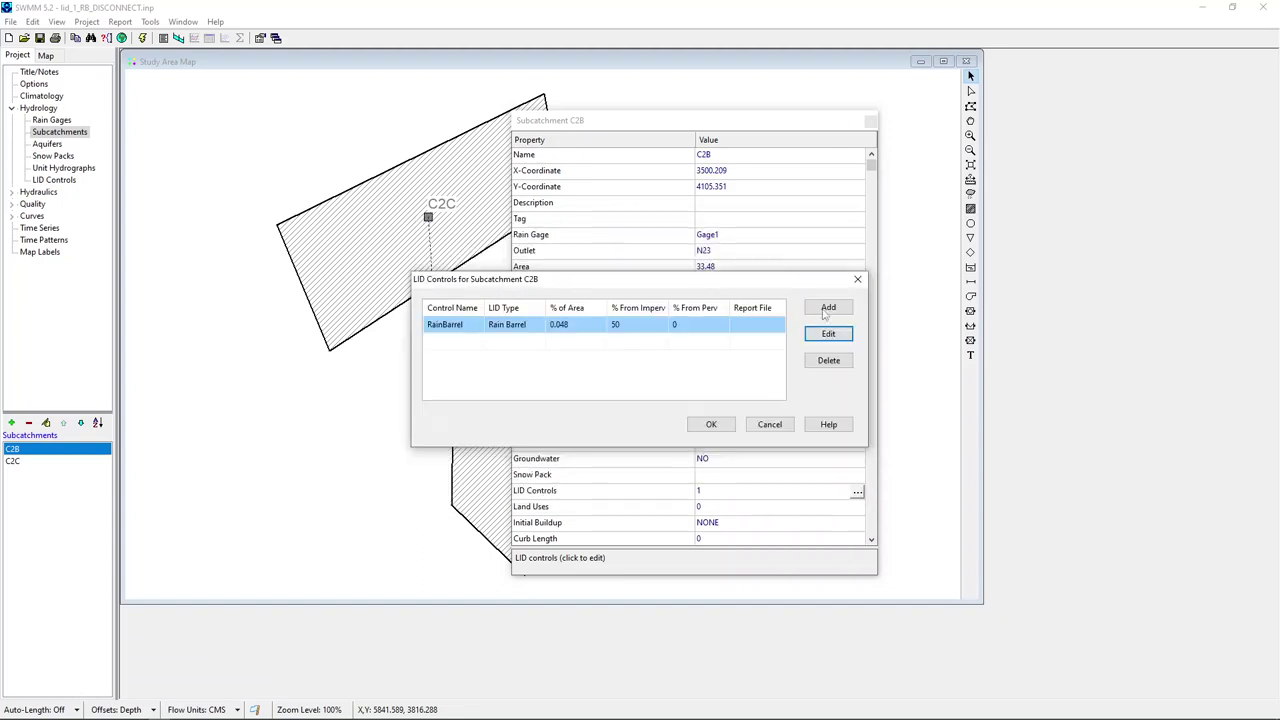
click(770, 424)
click(870, 120)
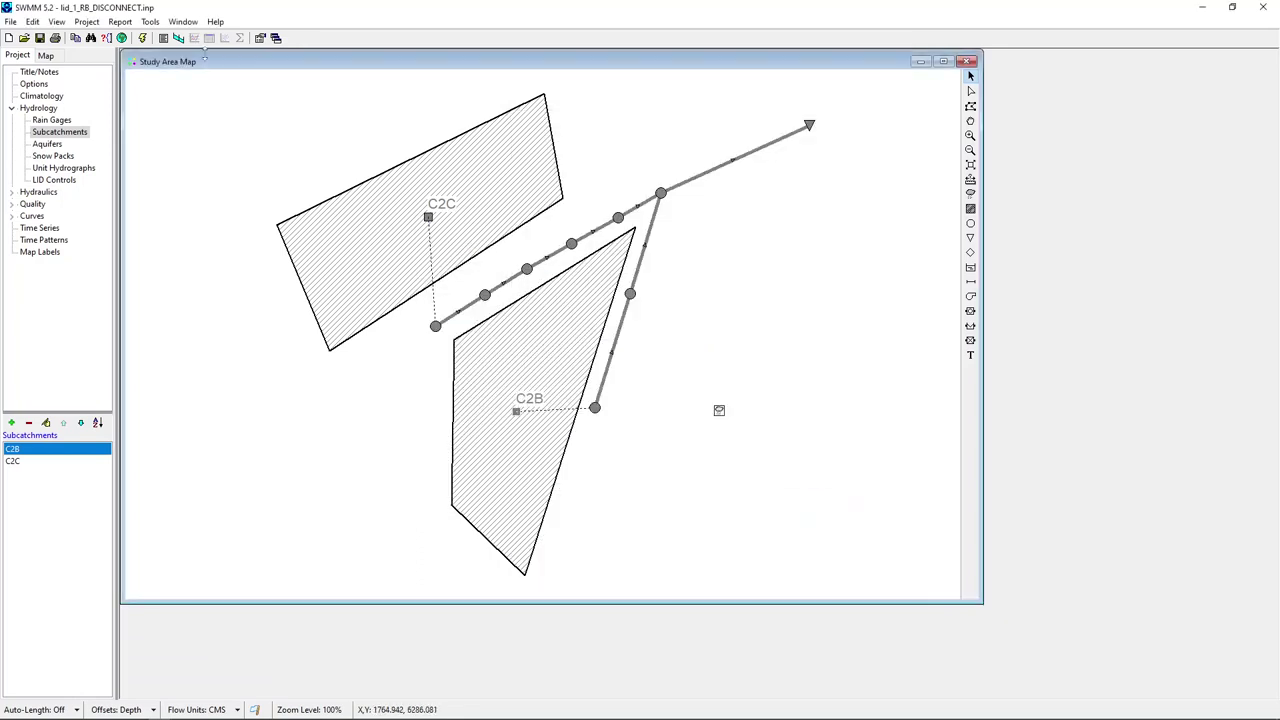
click(143, 38)
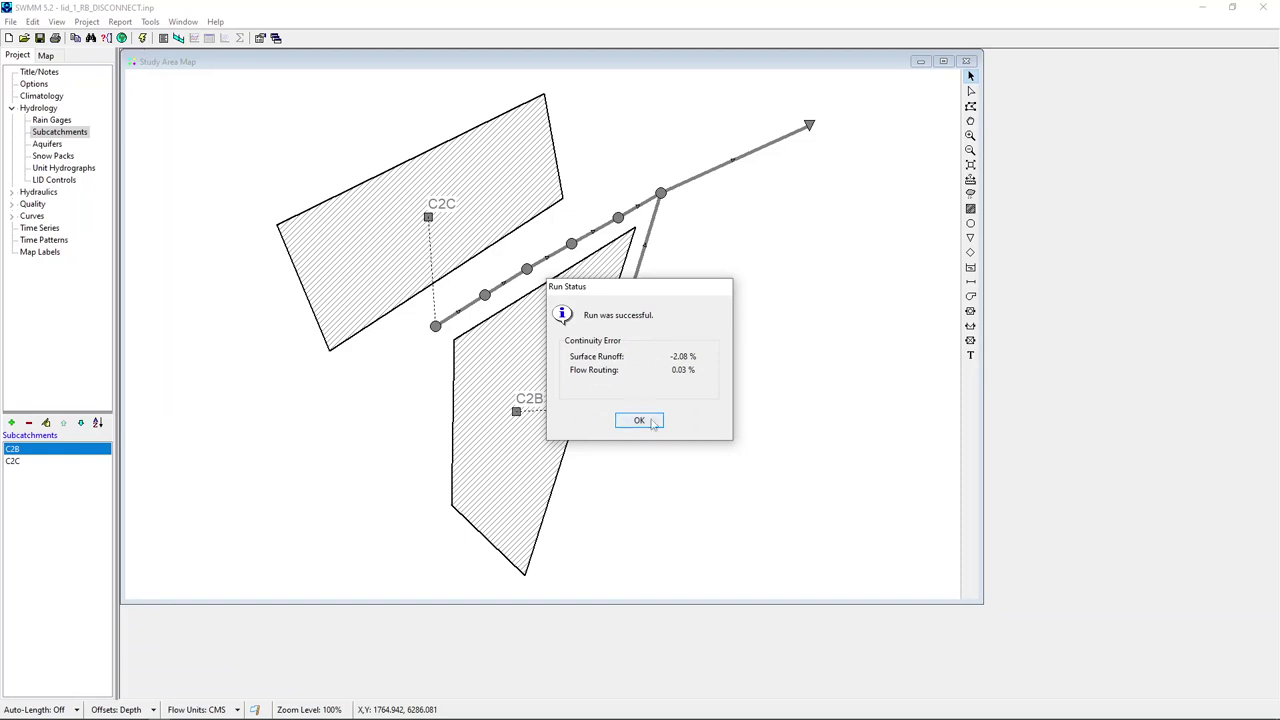
- Close the successful Run Status box, restore the window and resize it onto the screen's right side
click(644, 423)
double_click(296, 7)
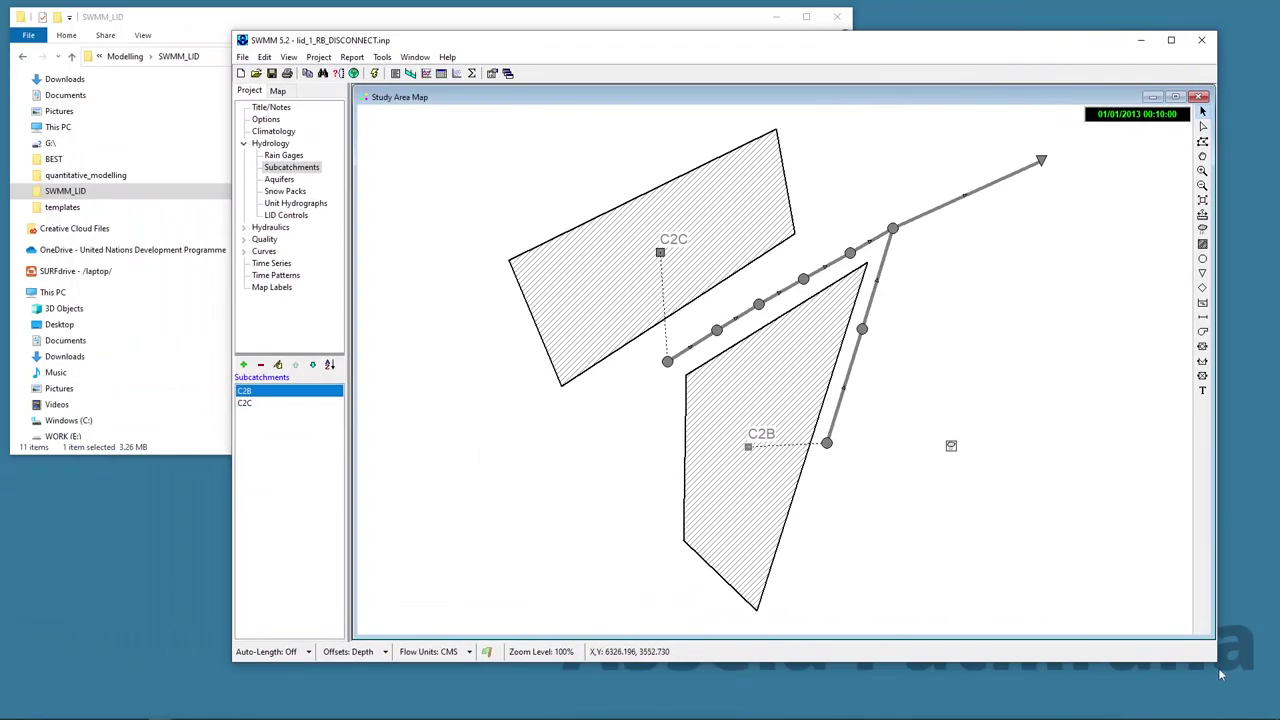
drag(1220, 662, 692, 558)
drag(363, 42, 927, 23)
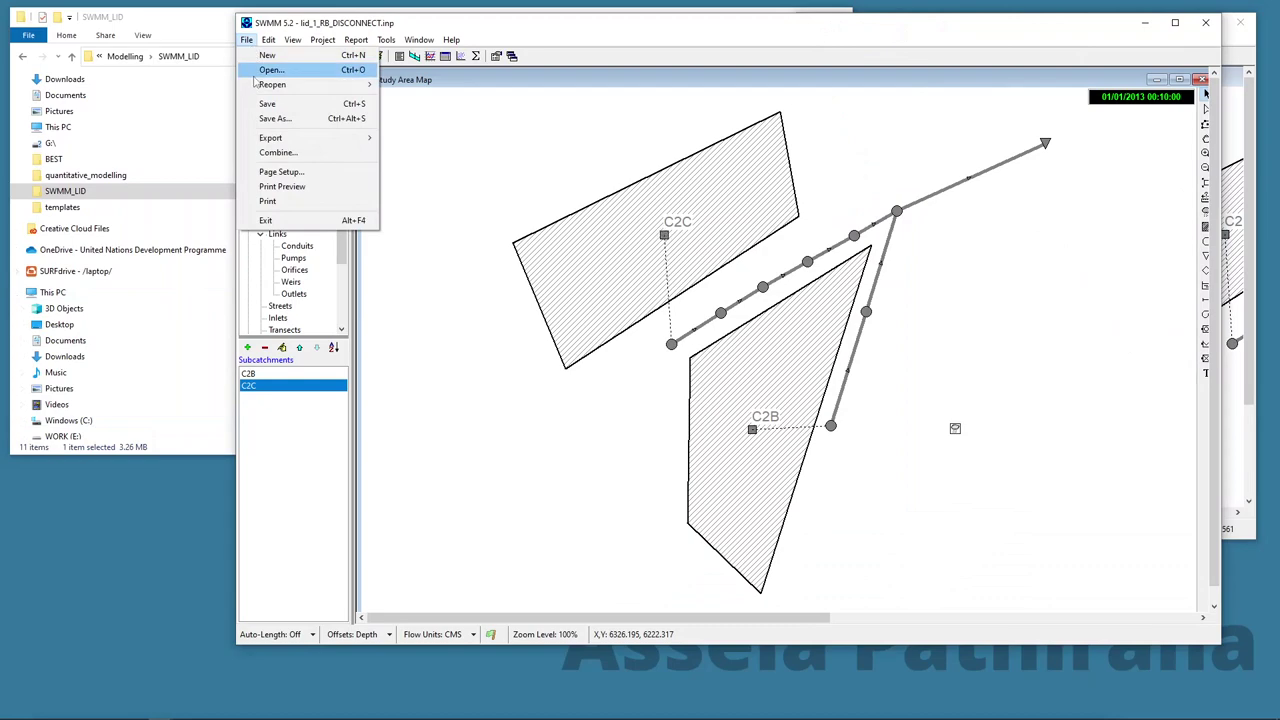
- Open lid_1_RB_NODISCONNECT.inp, answering the save prompt, and narrow its window
click(257, 72)
click(755, 354)
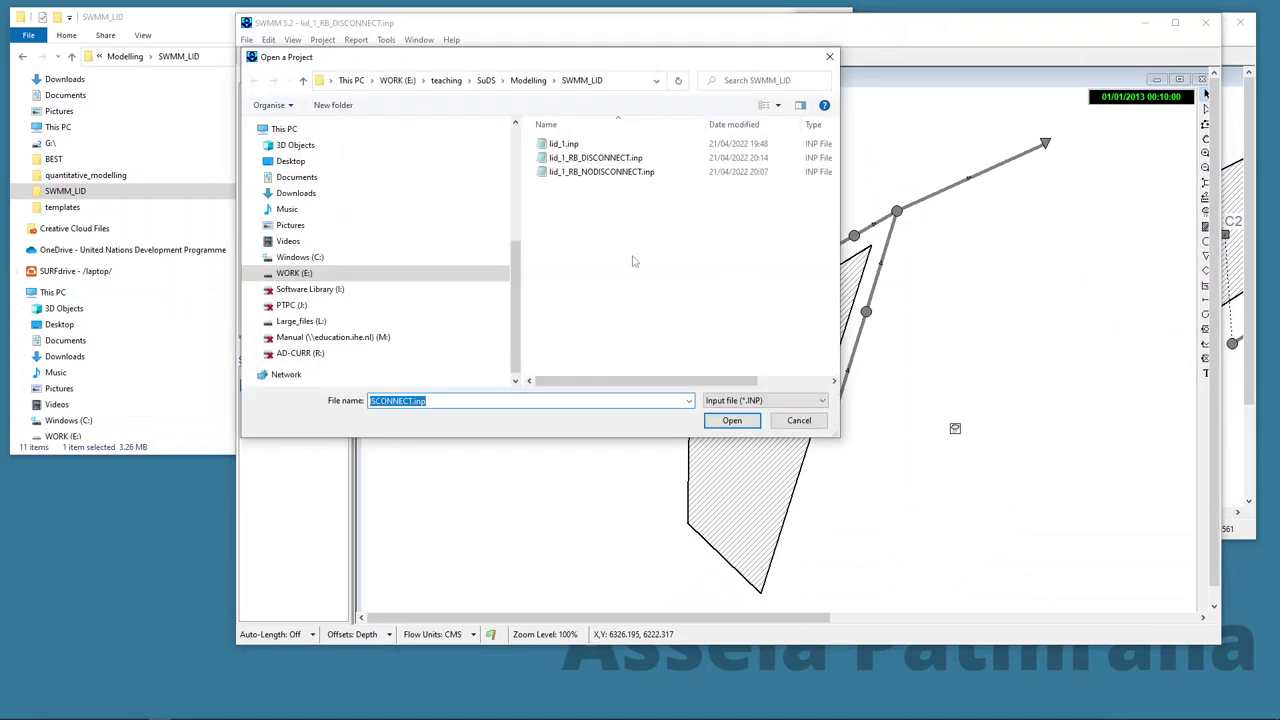
double_click(611, 172)
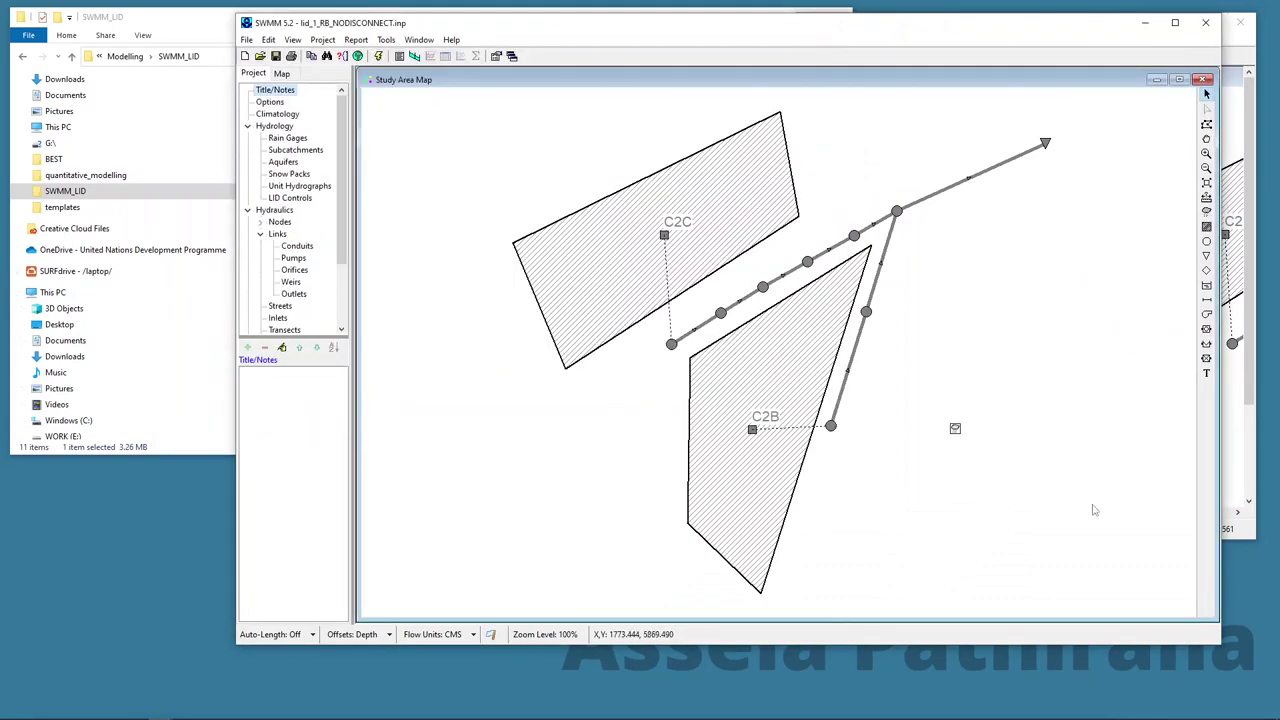
drag(1222, 643, 787, 551)
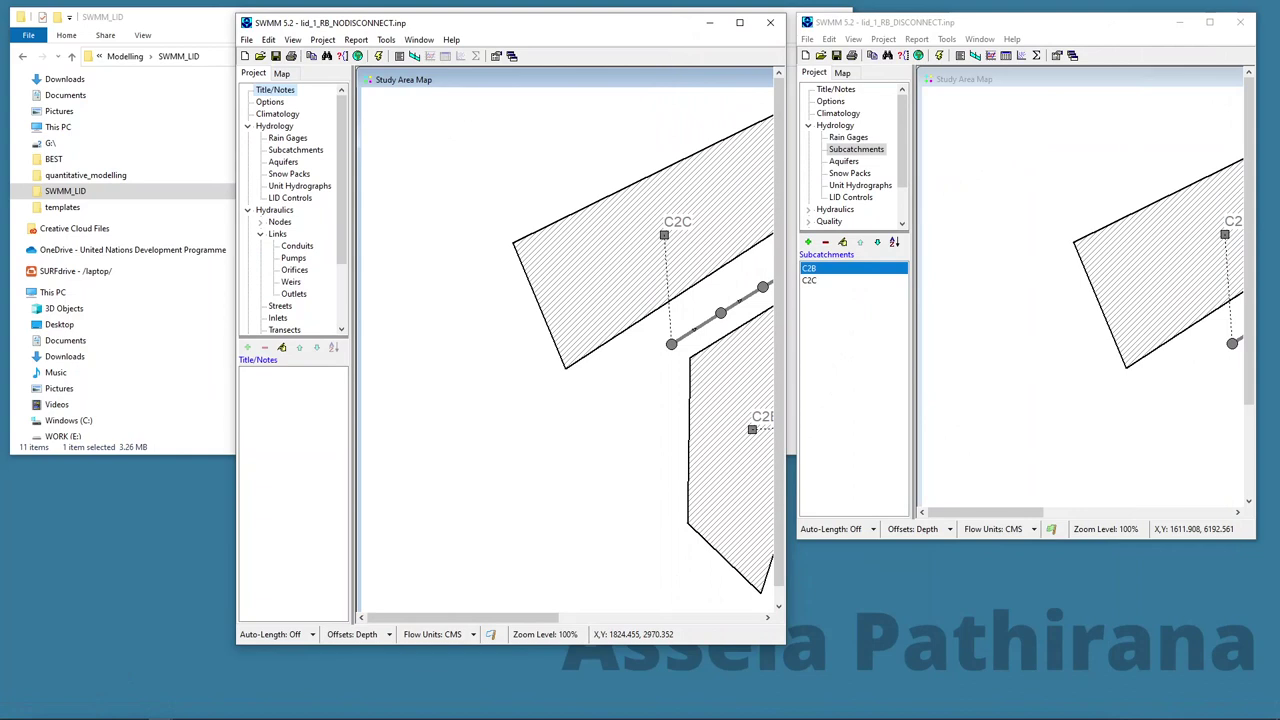
- Start a third SWMM 5.2 instance from Start search and open lid_1.inp
click(11, 709)
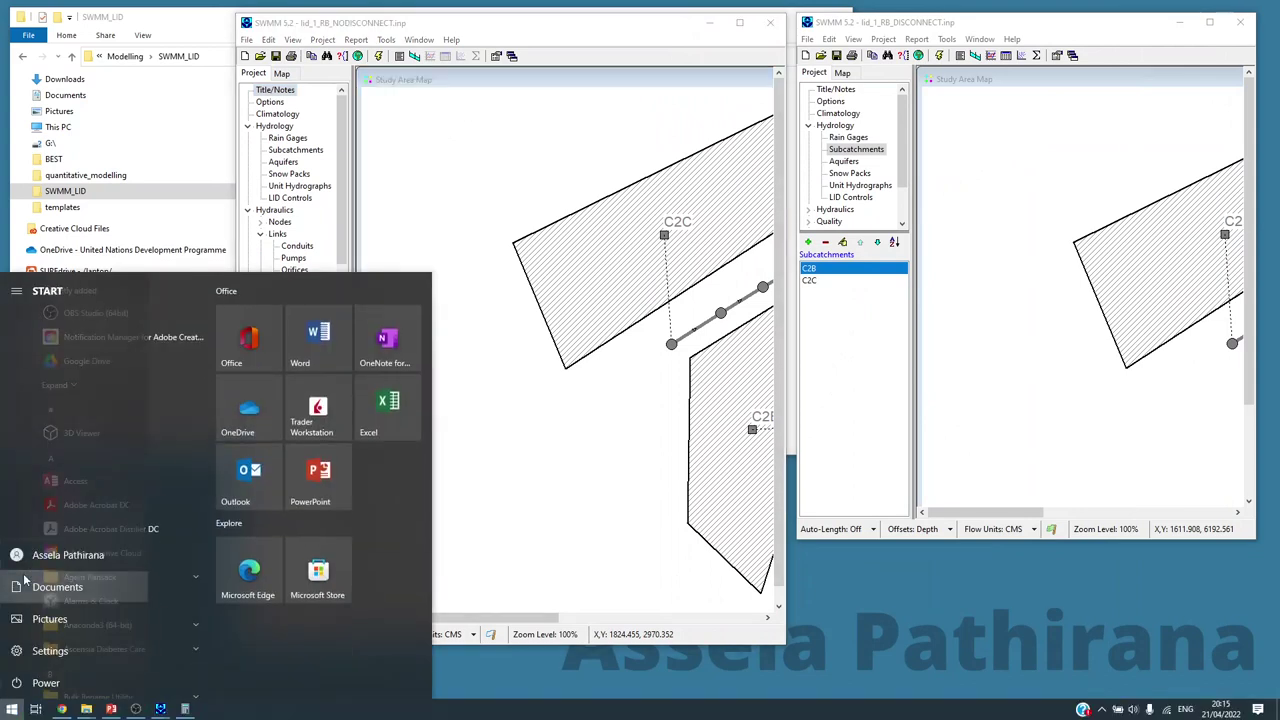
text(S)
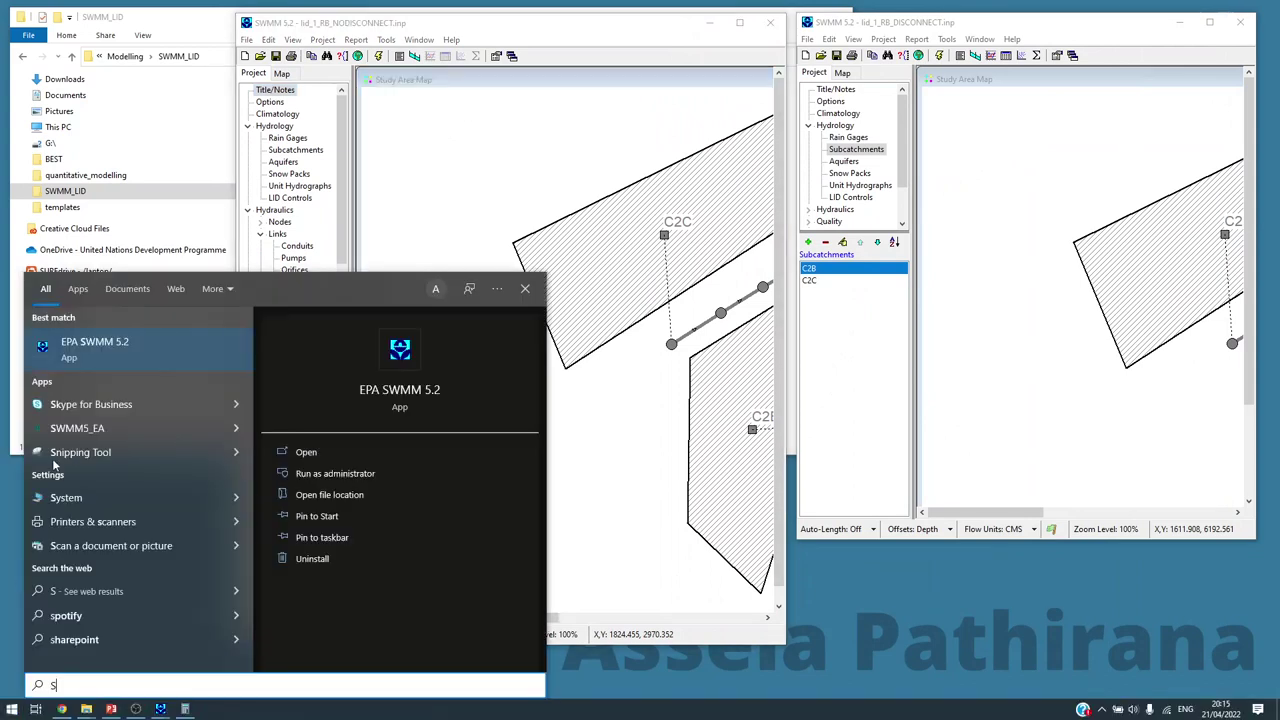
click(97, 341)
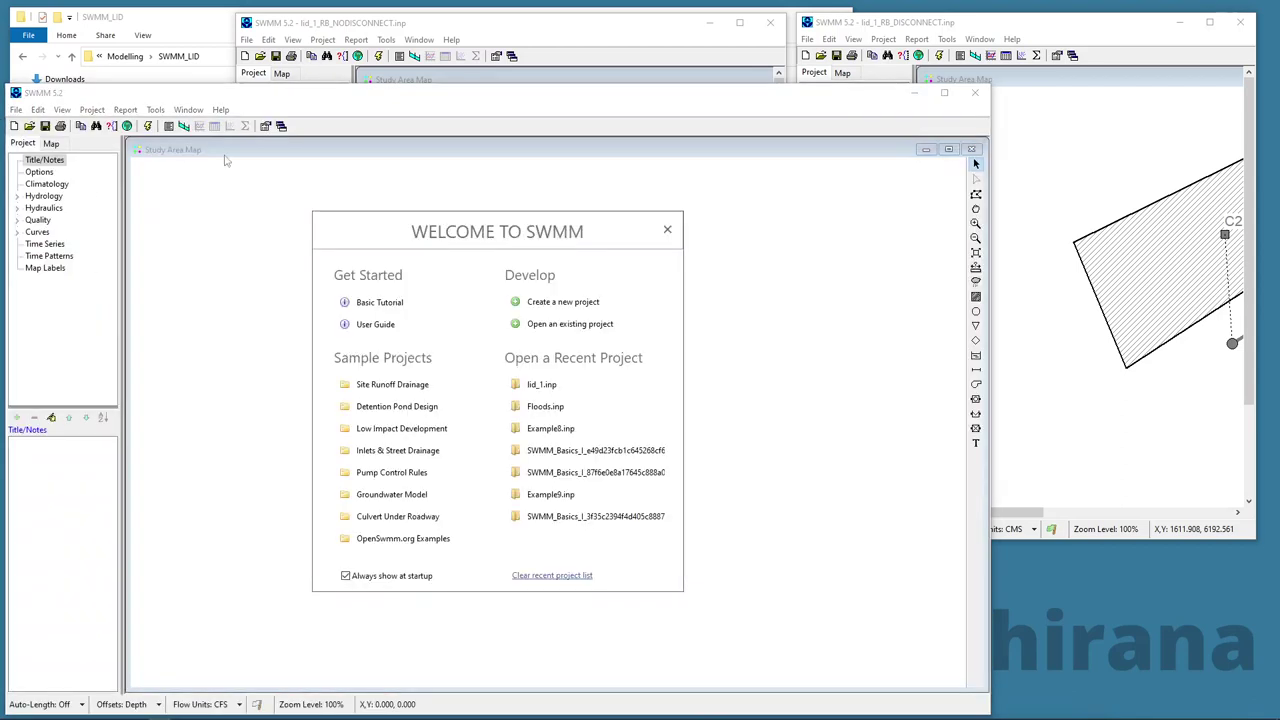
click(667, 230)
click(16, 110)
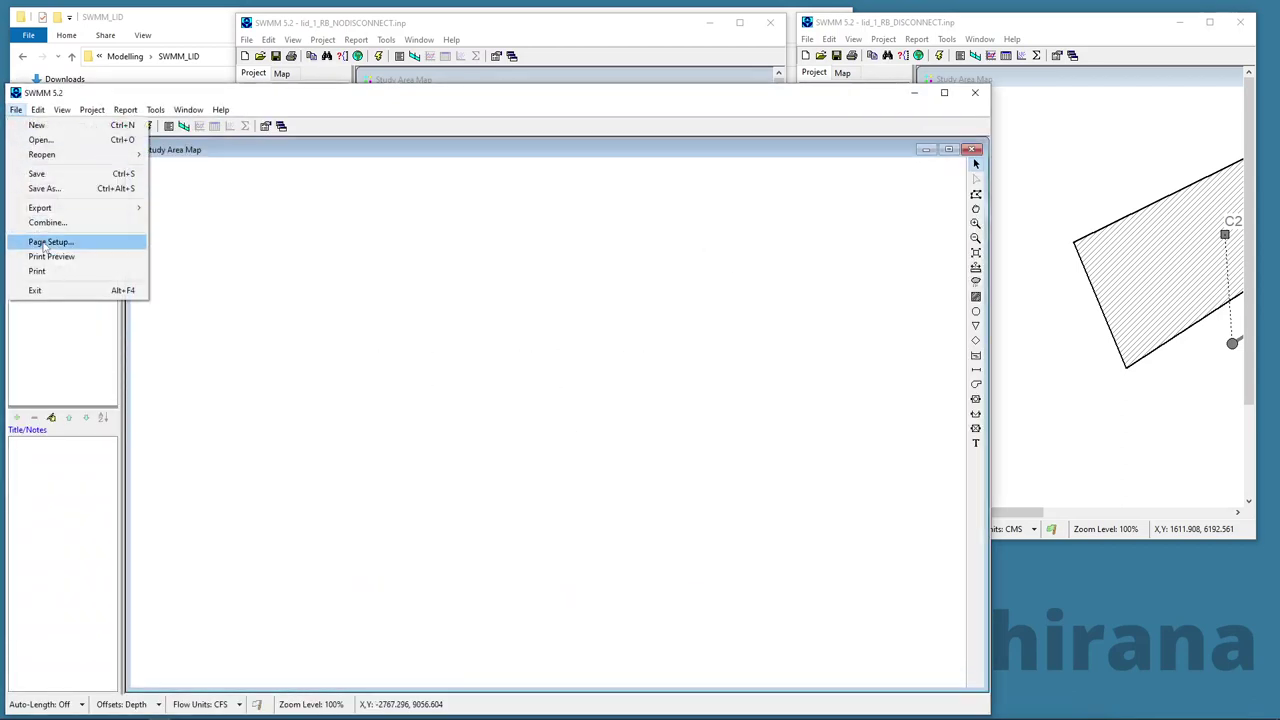
click(55, 142)
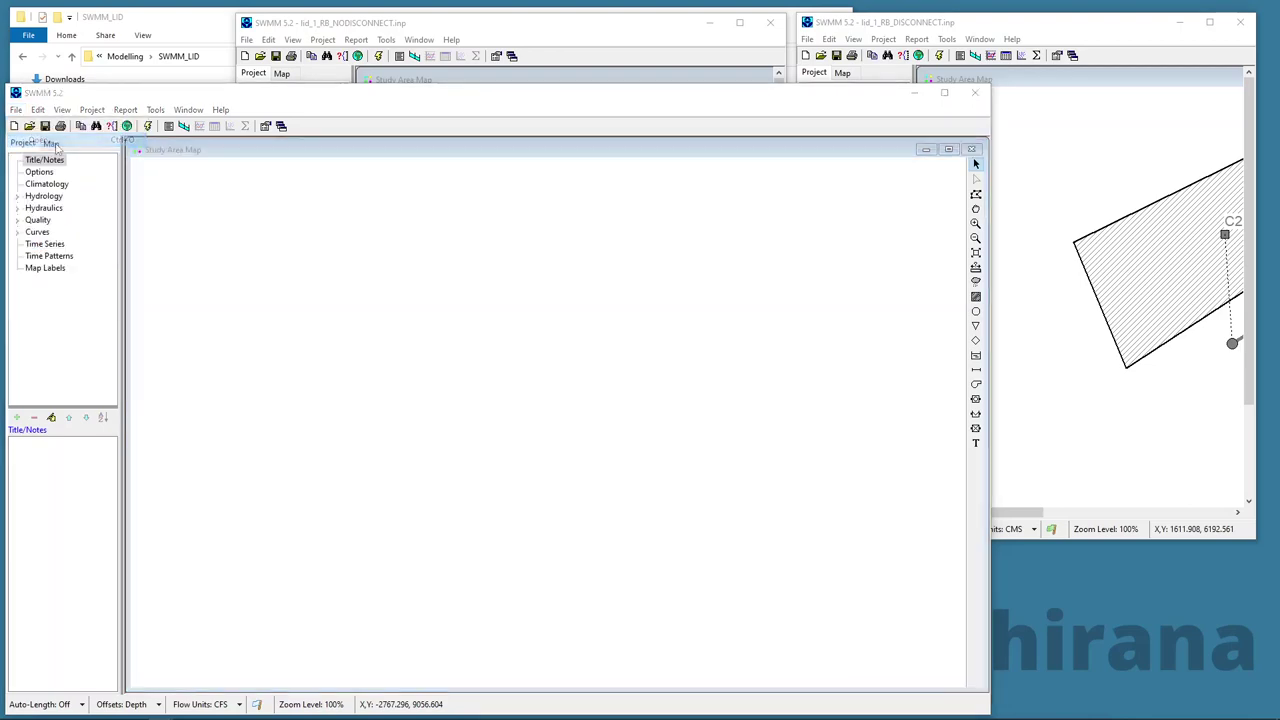
double_click(350, 214)
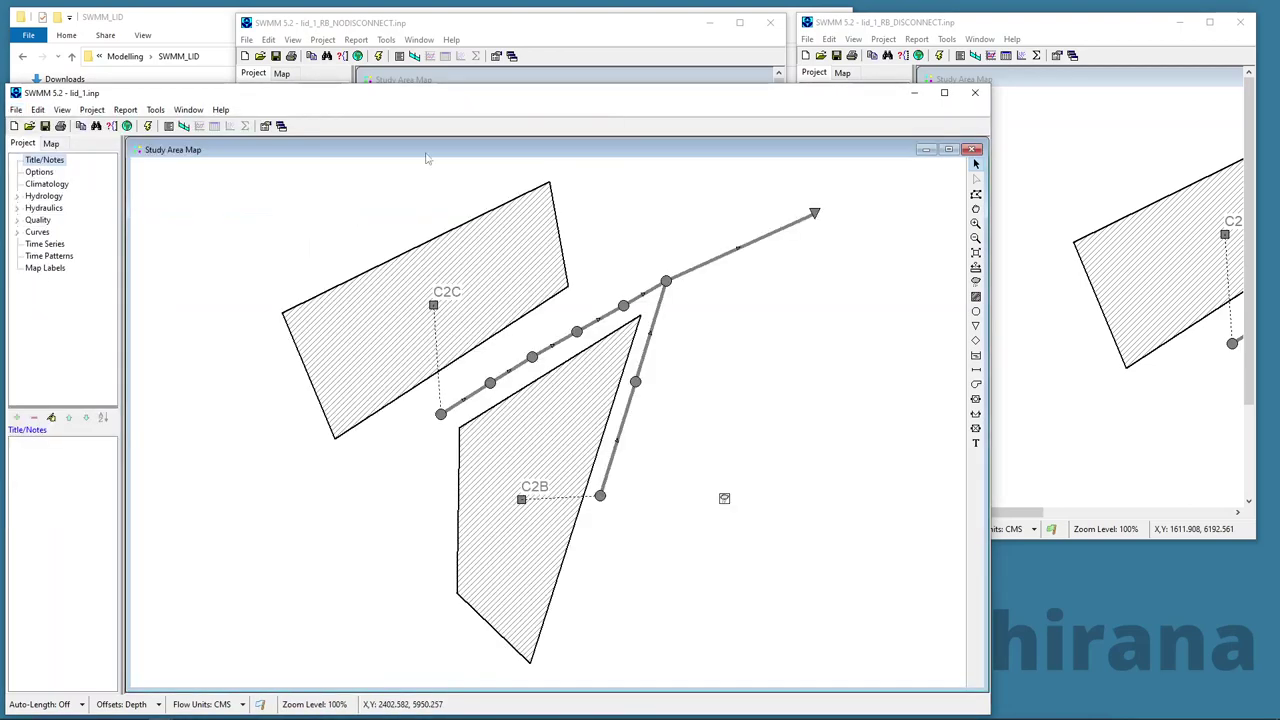
- Resize and reposition the lid_1 window, then run its simulation successfully
click(548, 32)
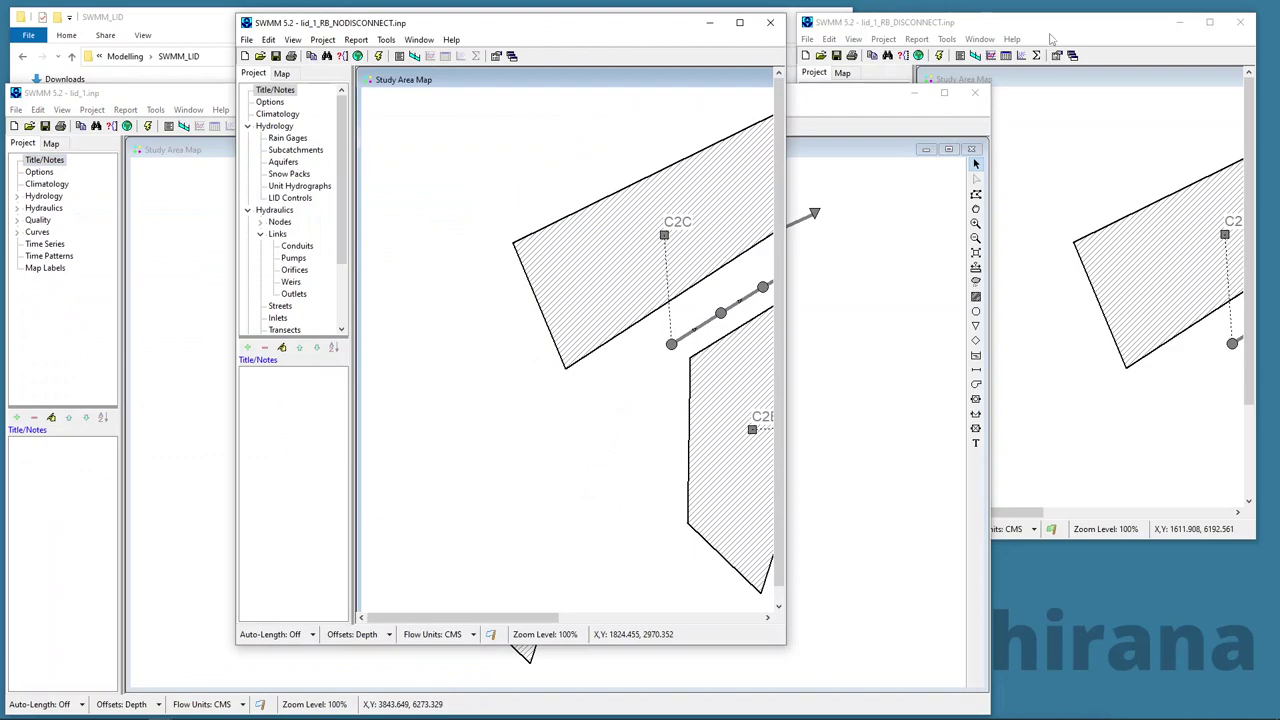
click(197, 103)
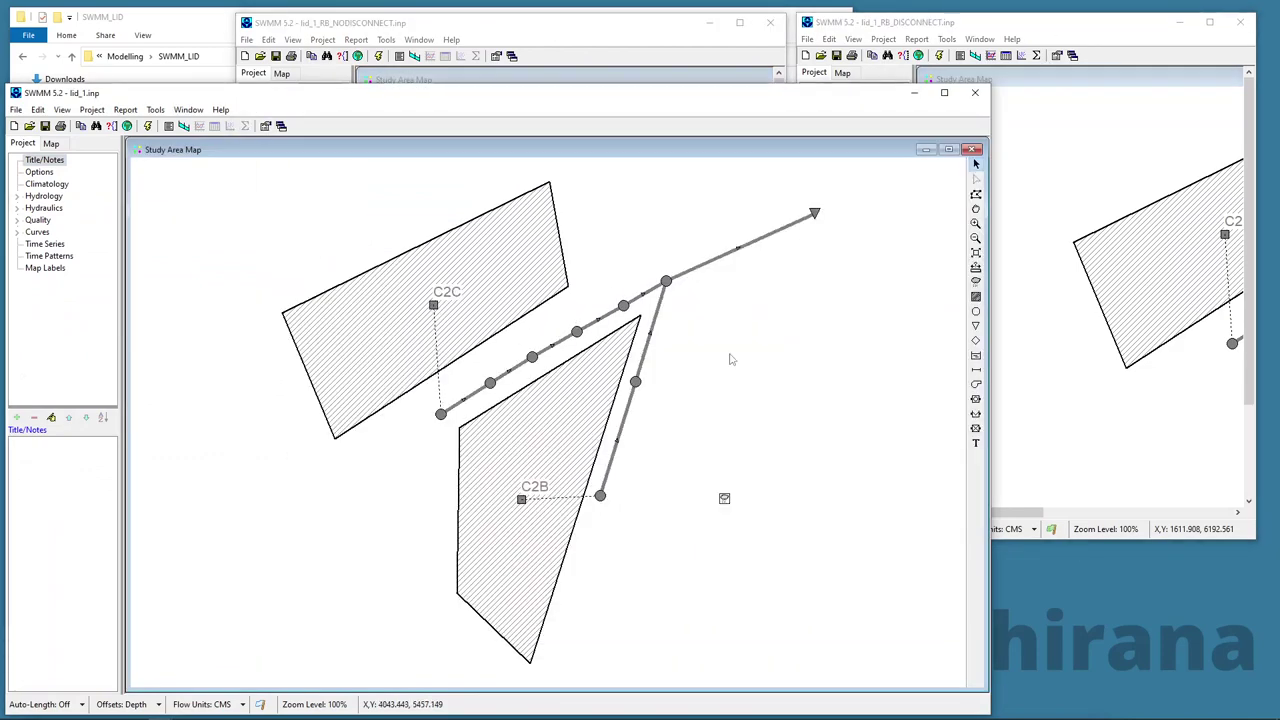
drag(987, 690, 810, 609)
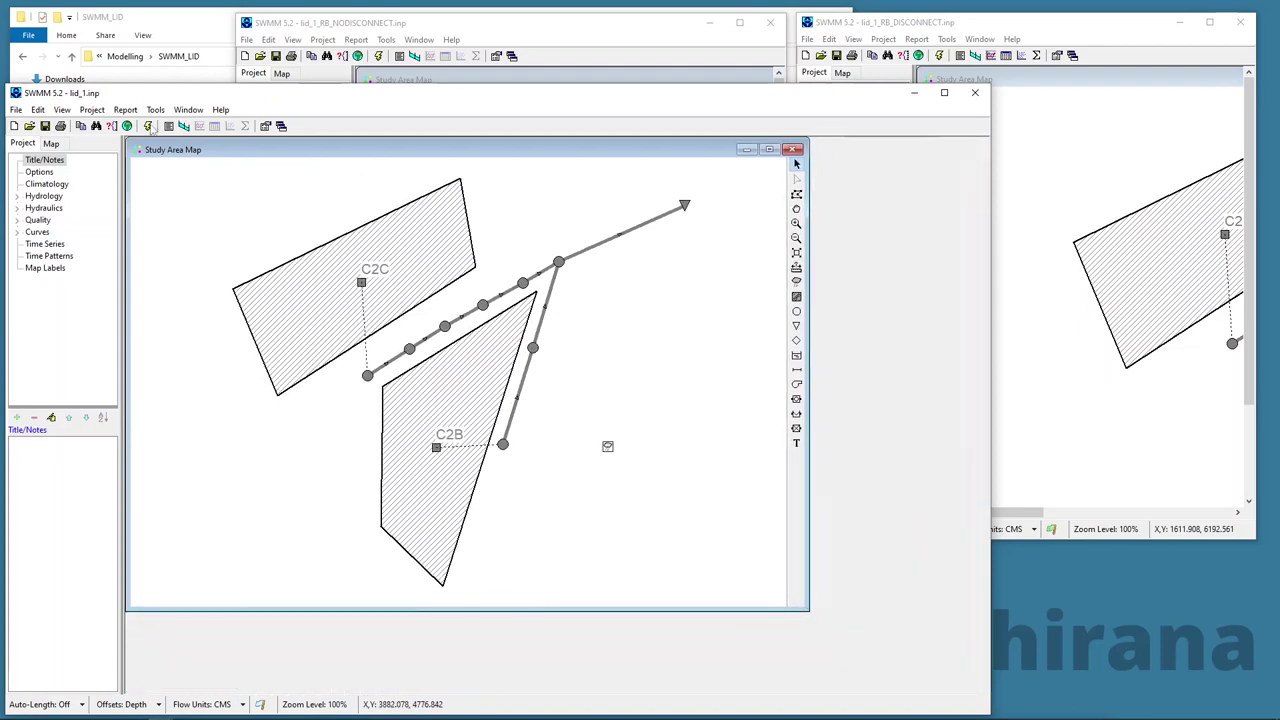
drag(168, 97, 248, 88)
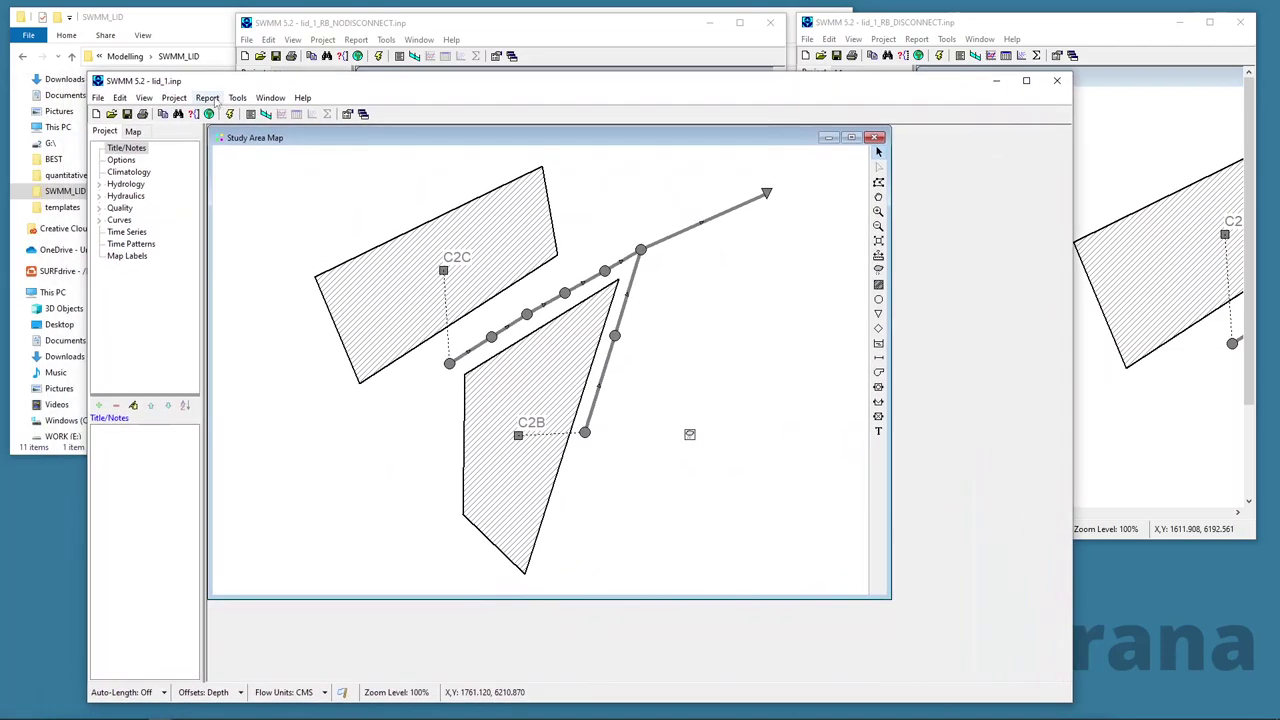
click(209, 98)
click(212, 98)
click(230, 116)
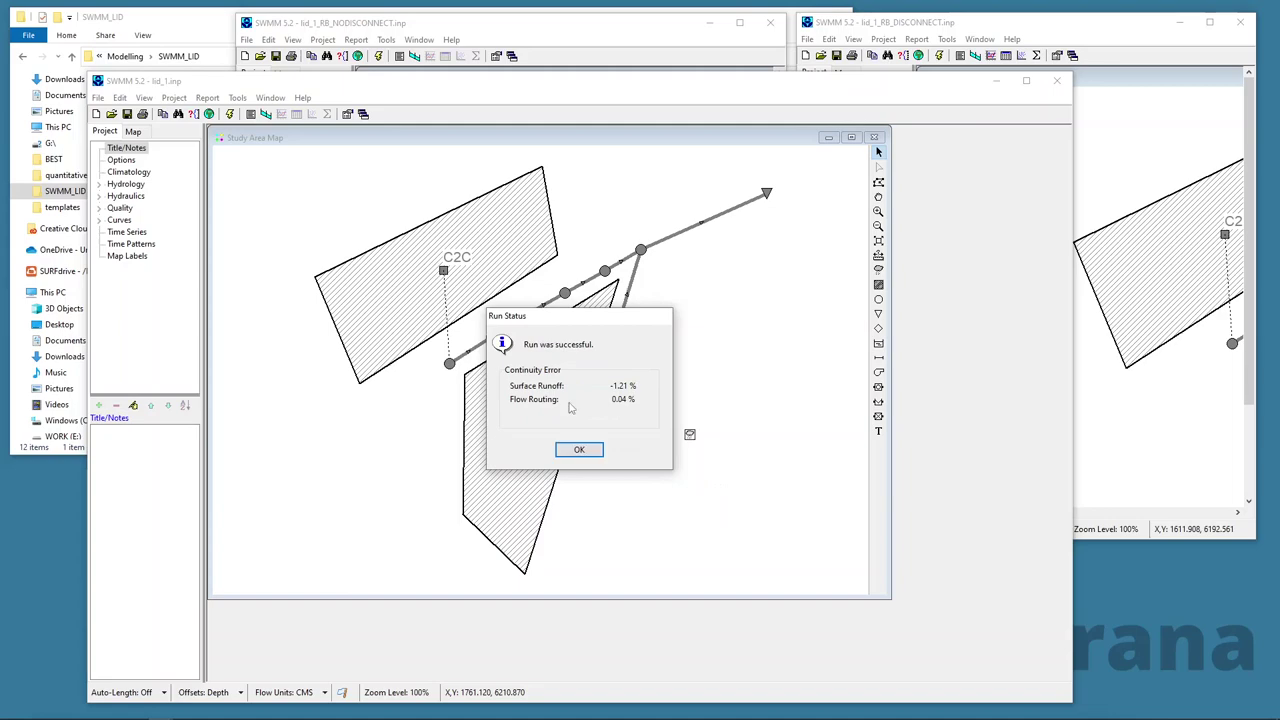
click(566, 450)
- Open the Status Report and scroll to the continuity tables showing 7.308 hectare-m LID drainage
click(207, 97)
click(225, 116)
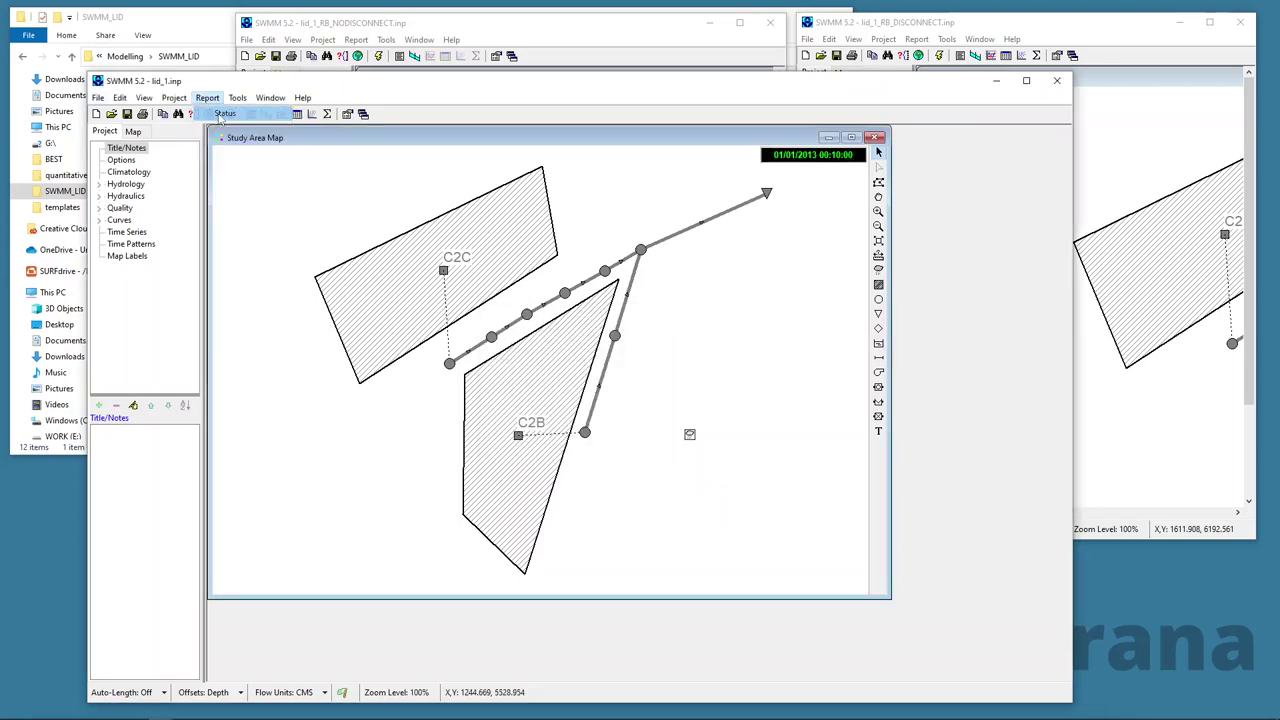
scroll(407, 330, down, 10)
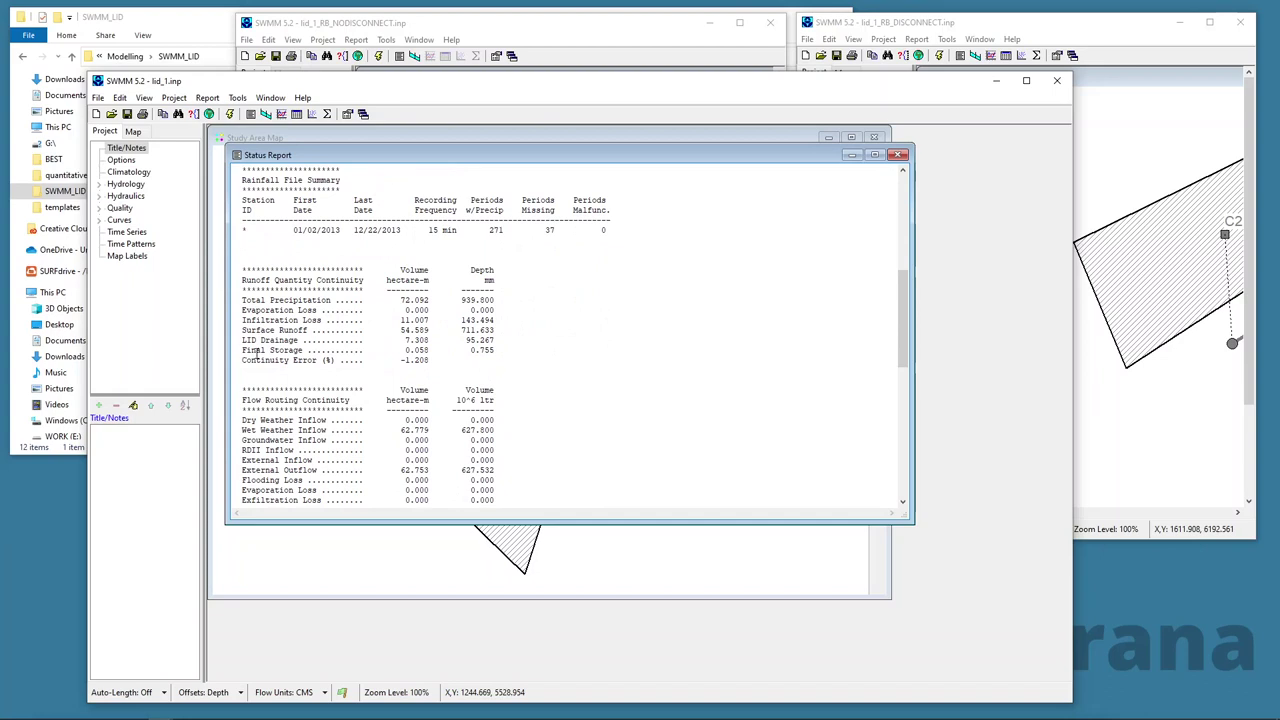
- Delete the rainB LID control under Hydrology > LID Controls and rerun the model
click(99, 184)
click(141, 256)
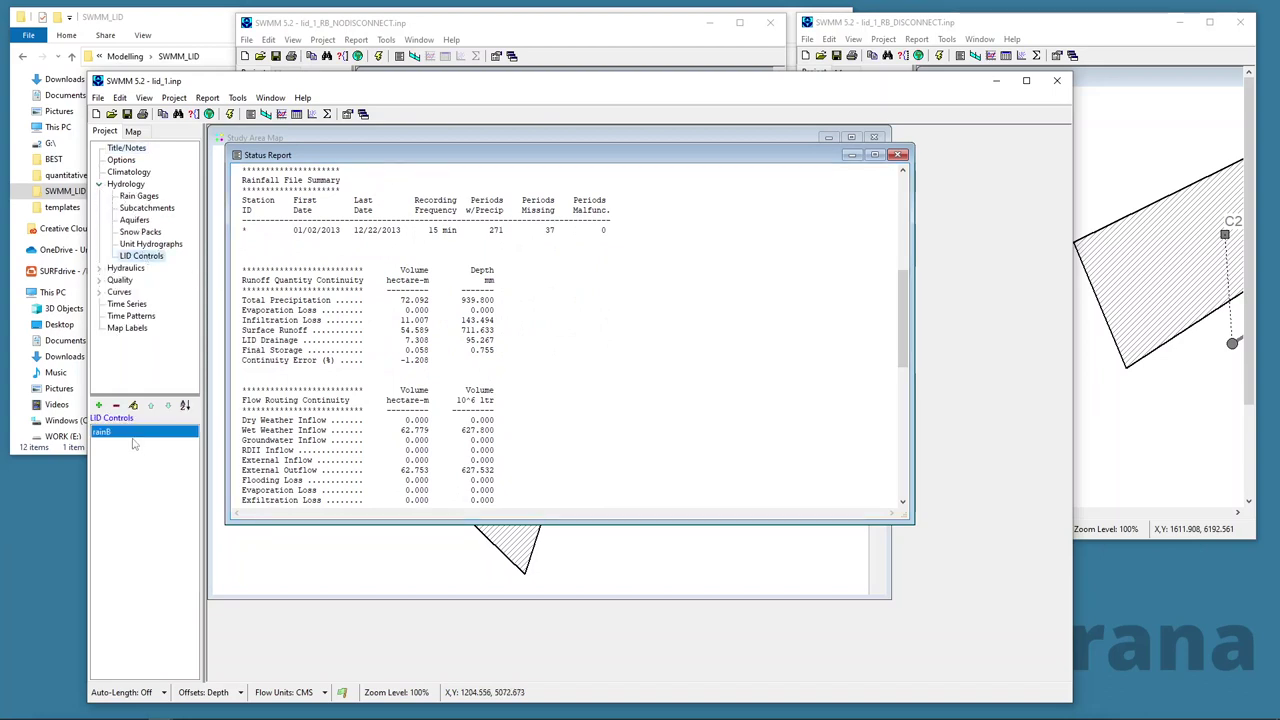
click(116, 405)
click(552, 413)
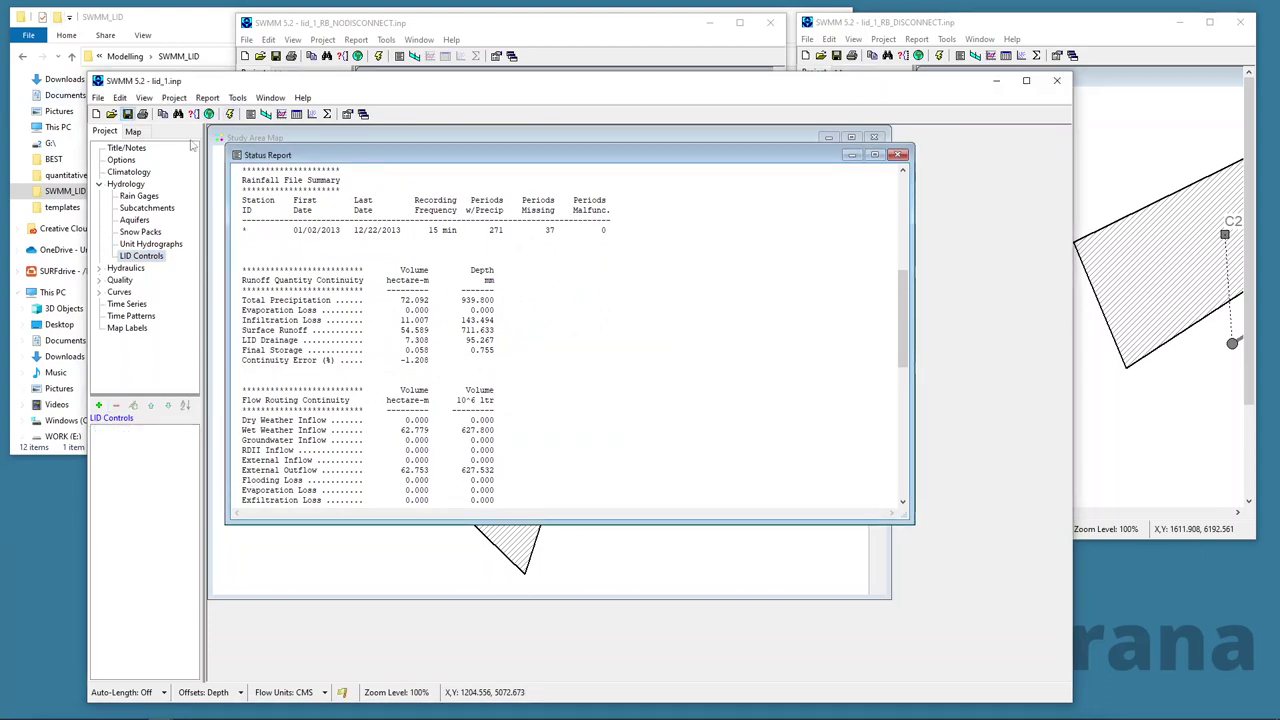
click(229, 114)
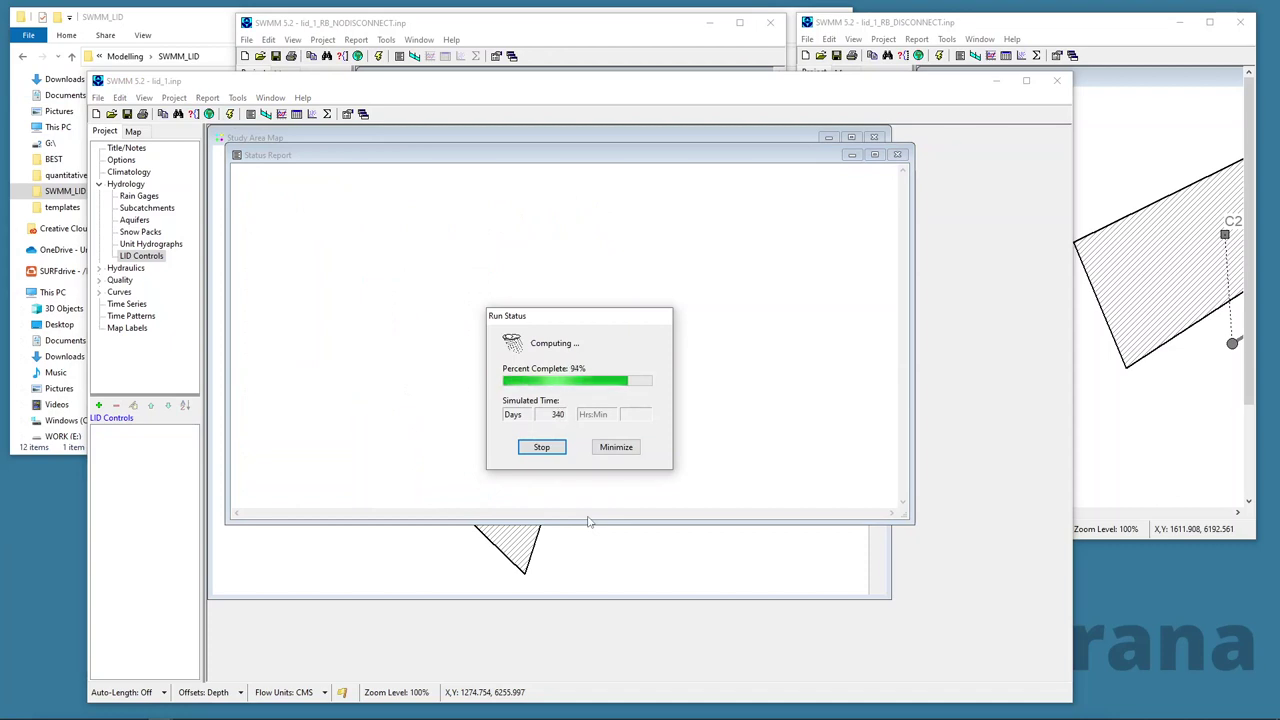
click(578, 449)
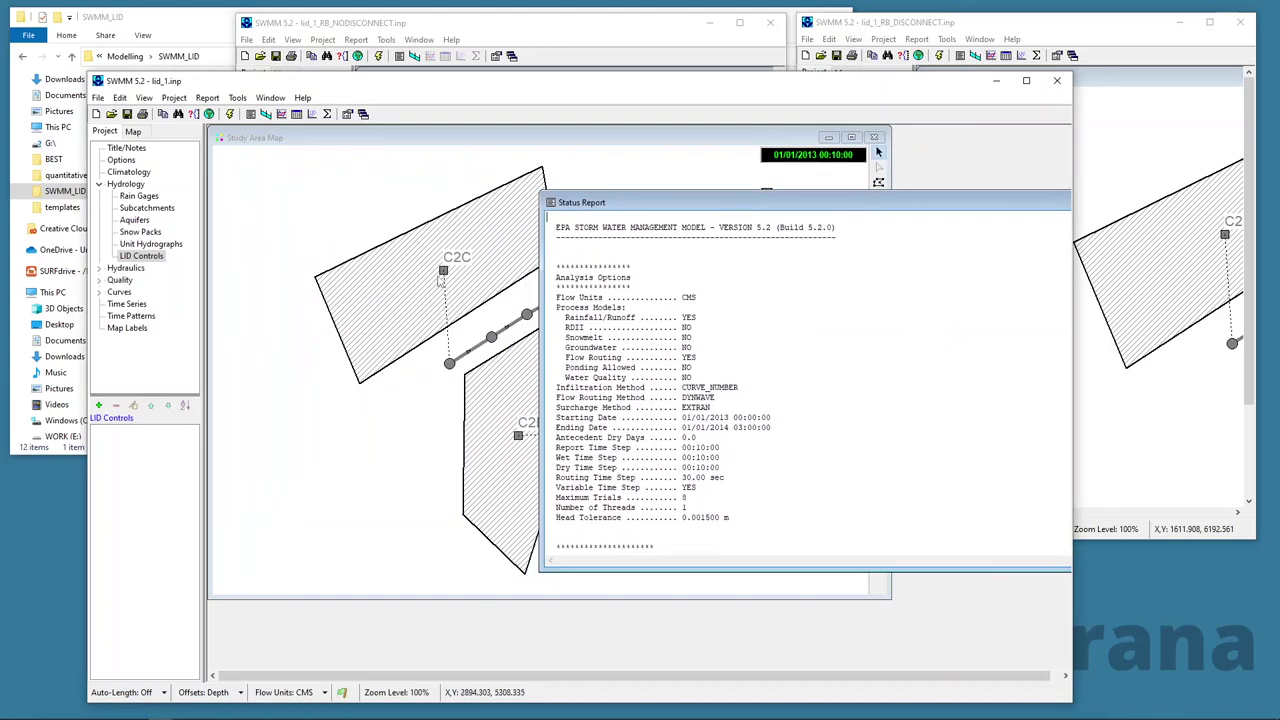
- Check C2C and C2B properties, confirm the LID Controls list is empty, and rerun the simulation
click(441, 279)
double_click(443, 272)
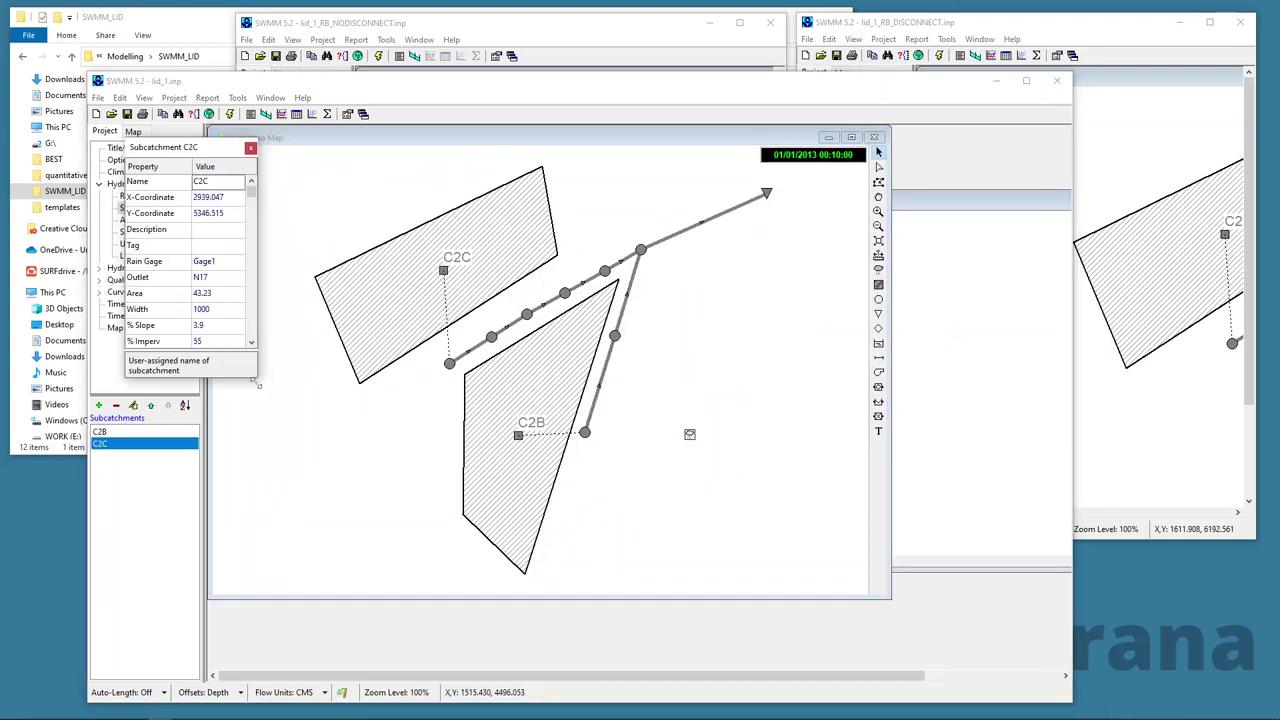
drag(256, 384, 250, 596)
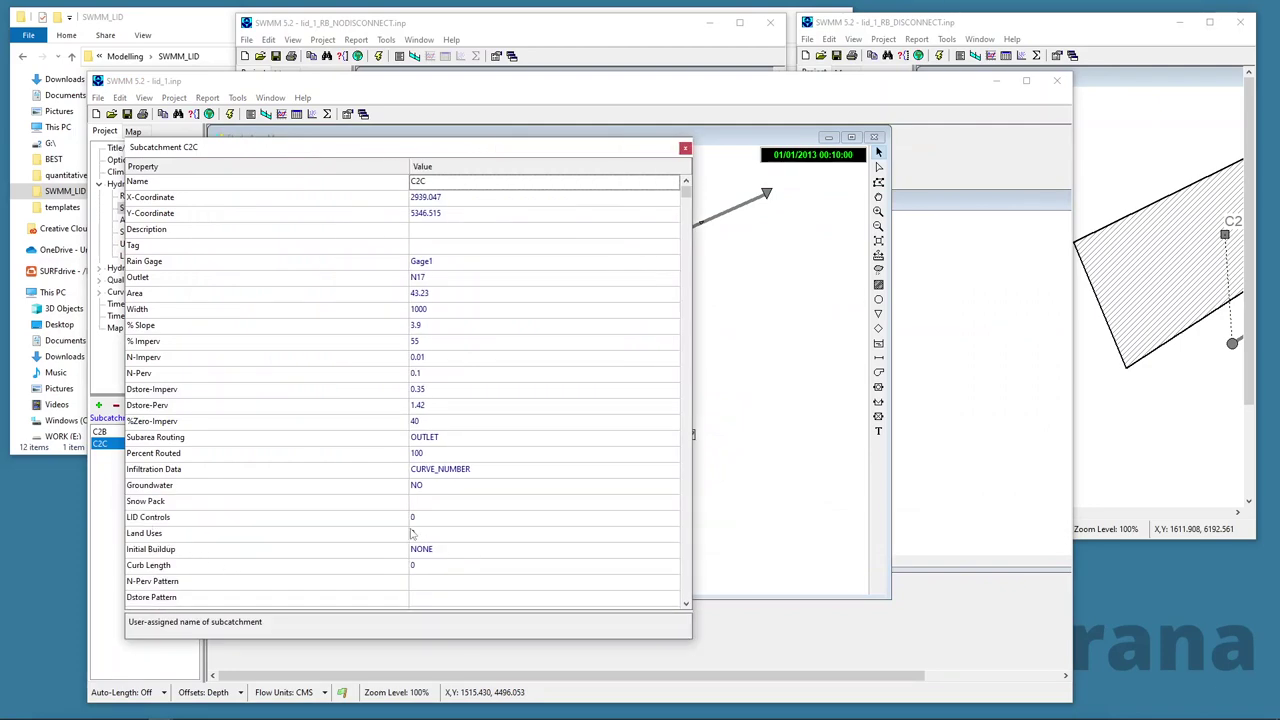
click(685, 148)
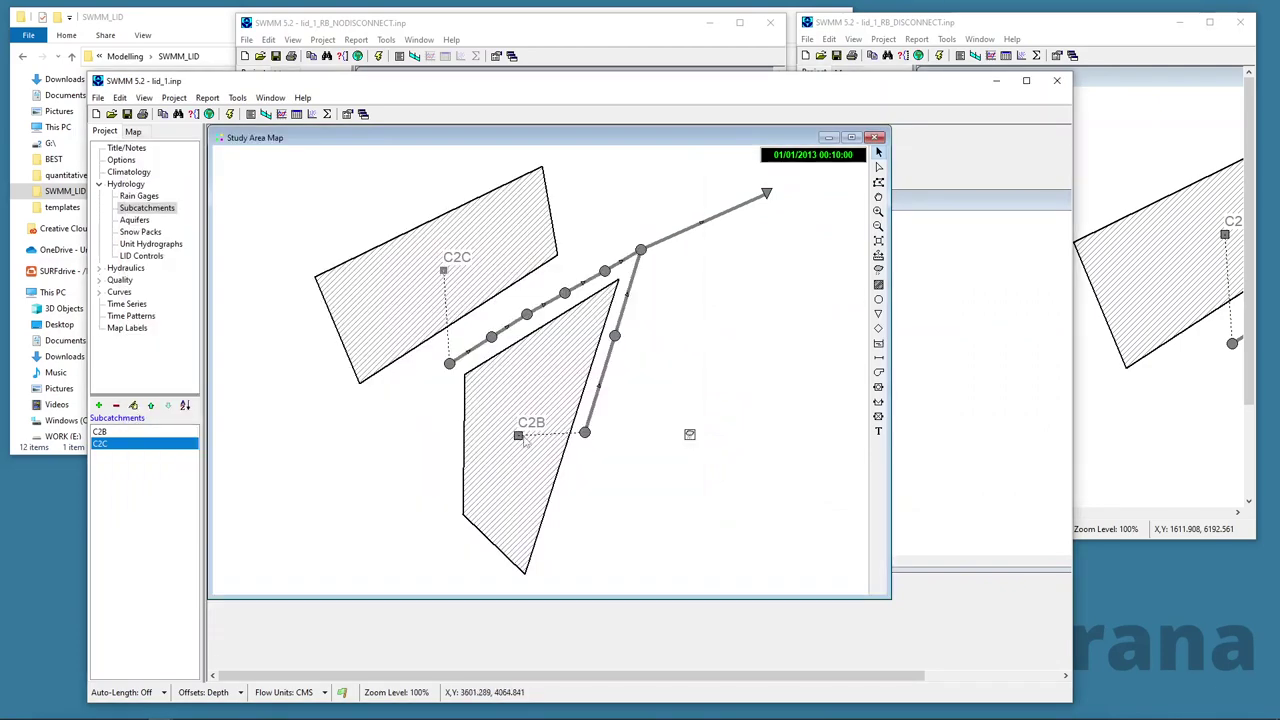
double_click(519, 436)
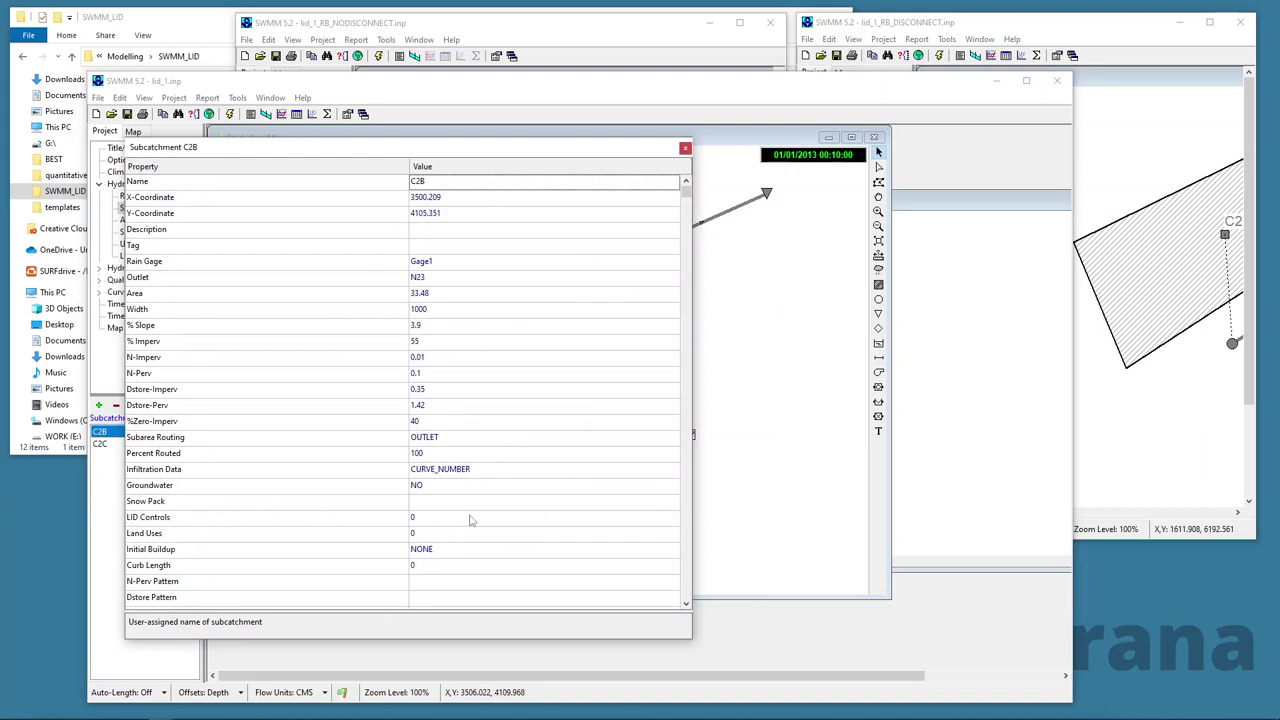
click(685, 148)
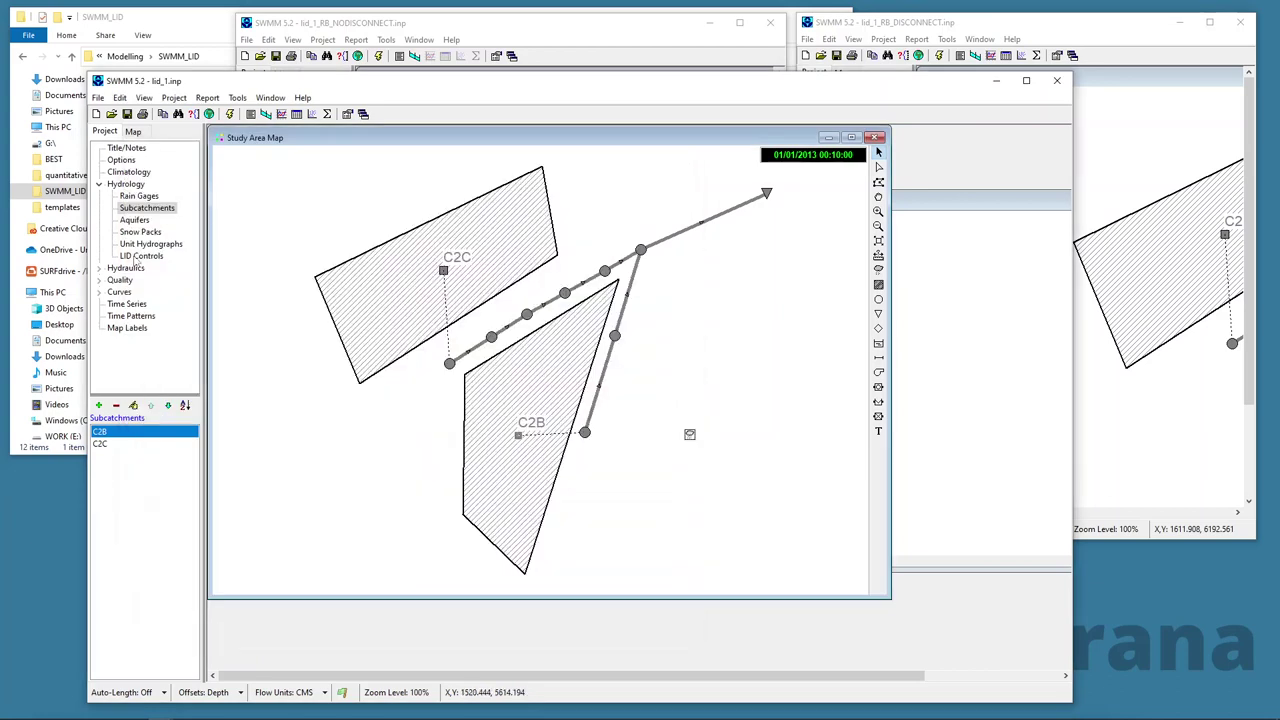
click(140, 256)
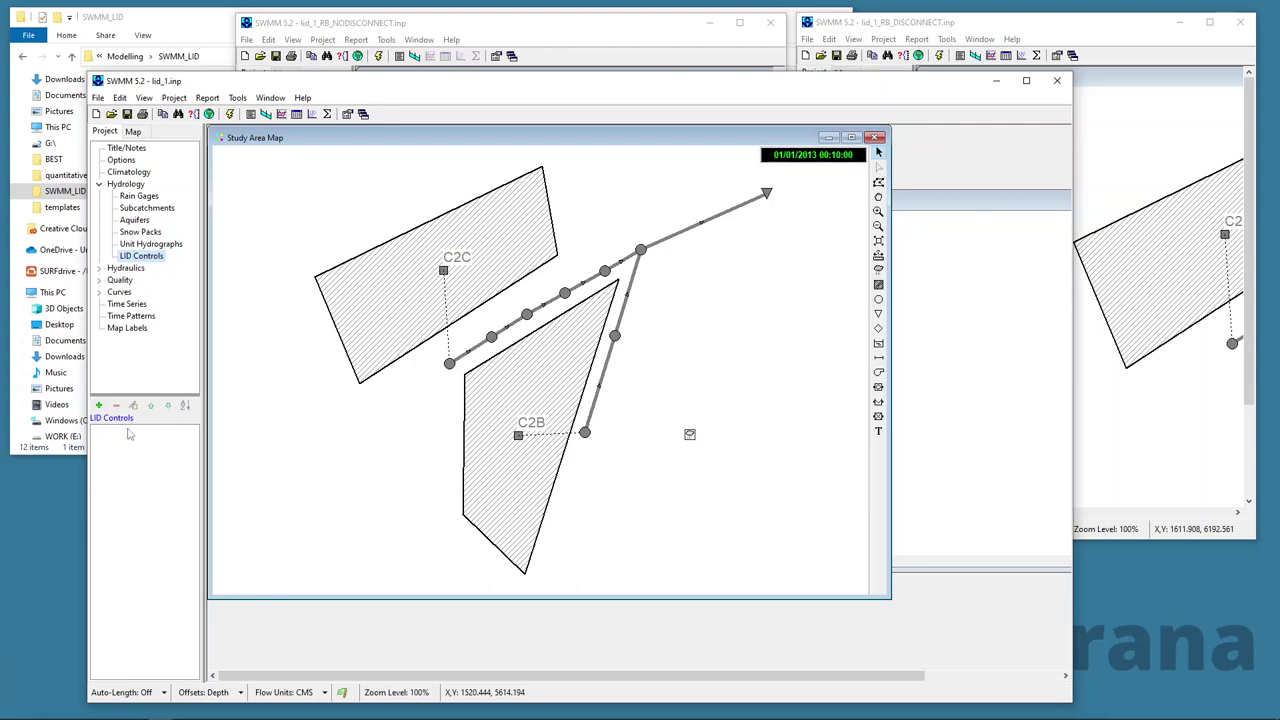
click(229, 113)
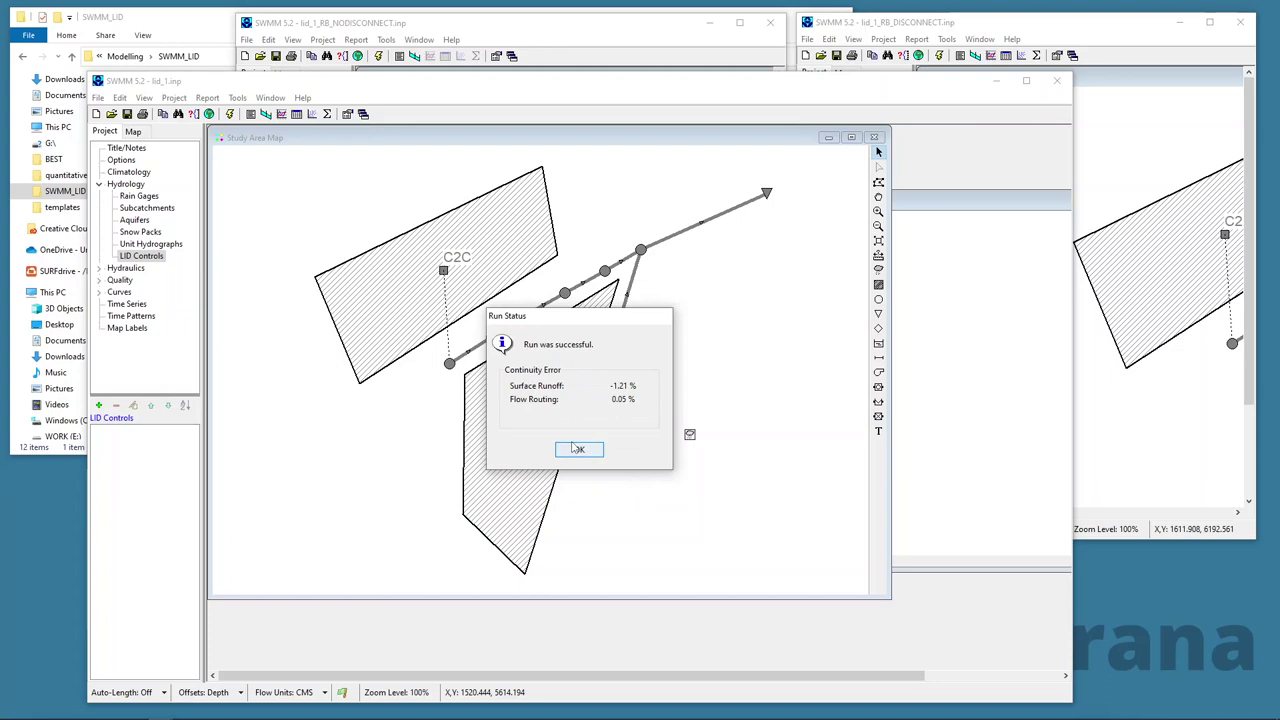
- Open the Statistics Report Selection and choose Link as the object category
click(580, 449)
click(238, 97)
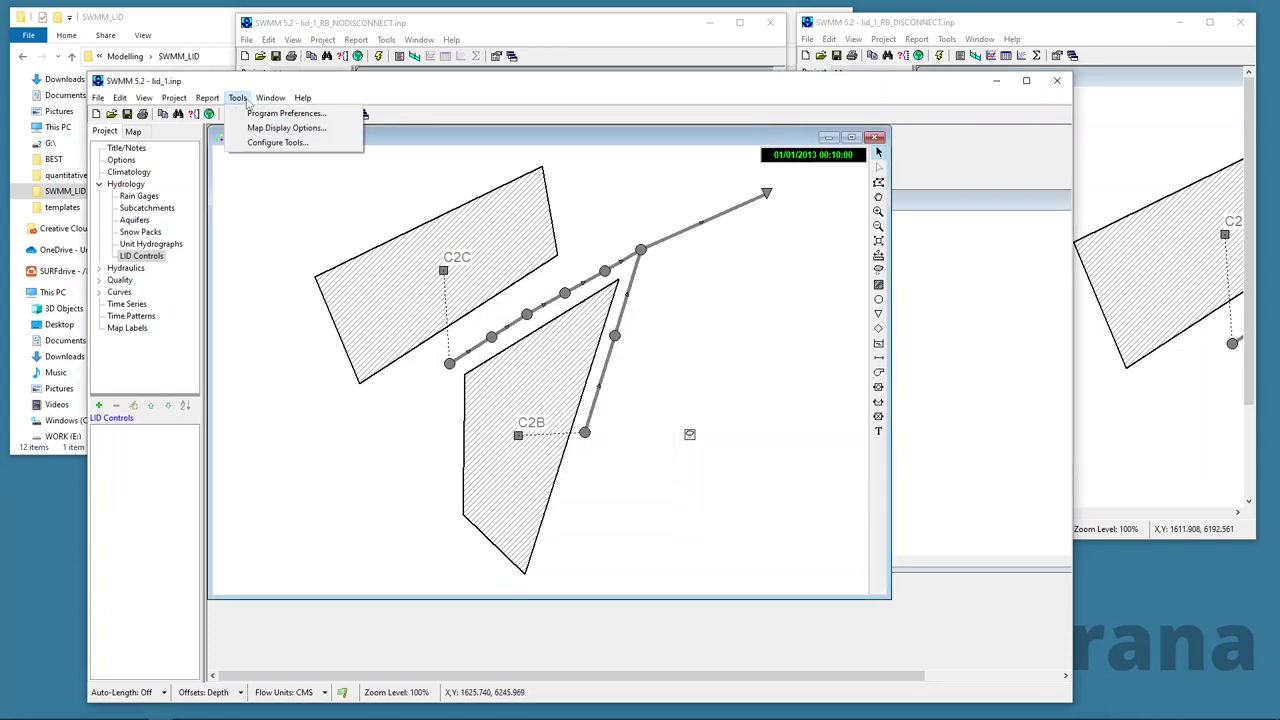
mouse_move(207, 97)
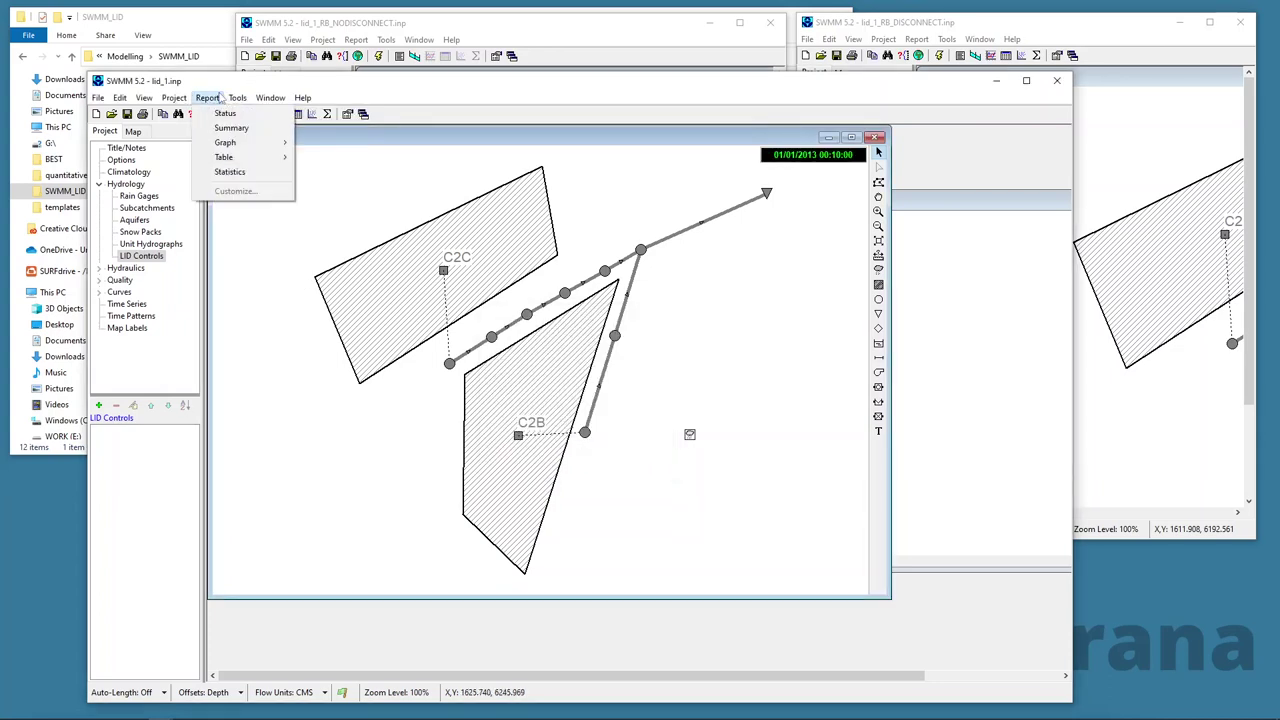
click(228, 173)
drag(545, 272, 250, 178)
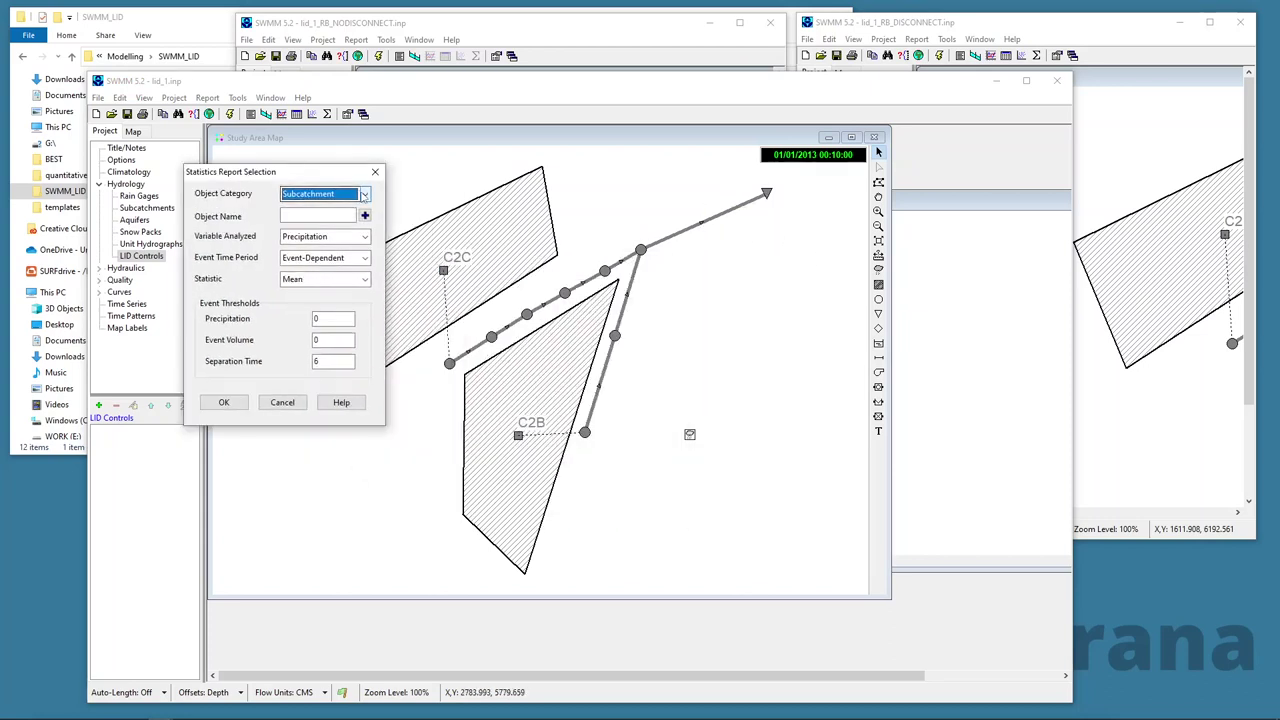
click(366, 194)
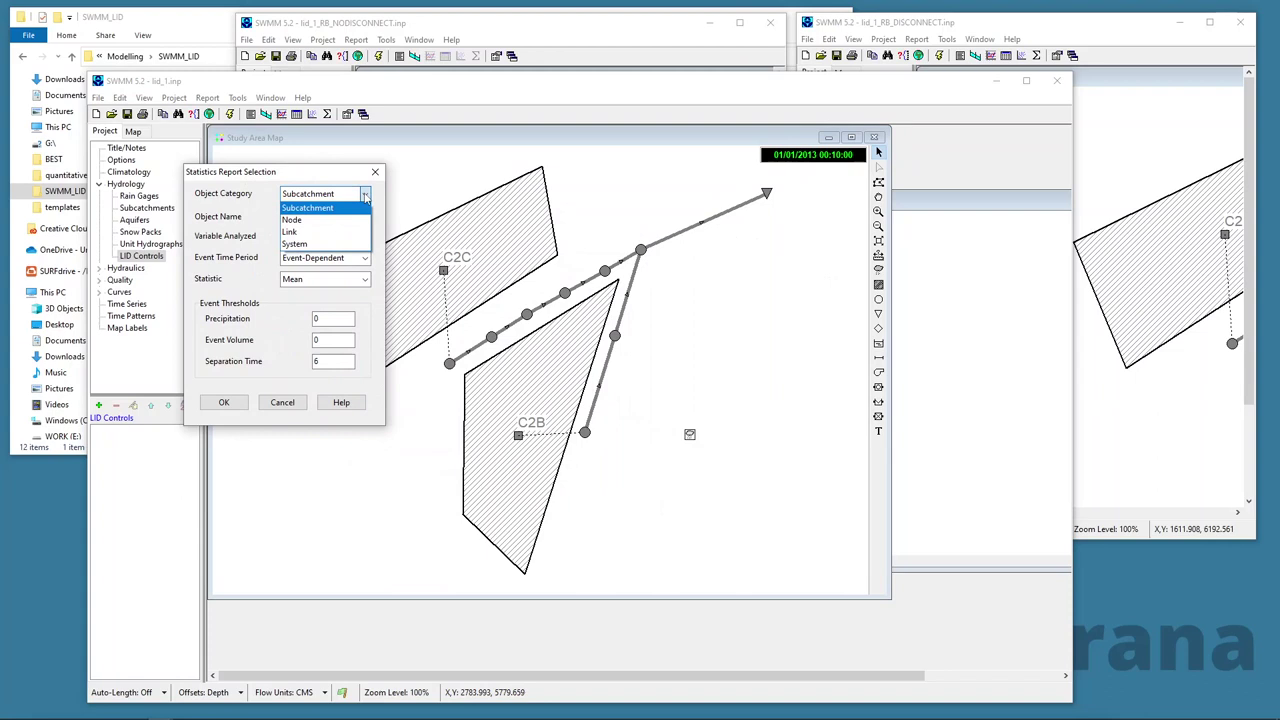
click(314, 233)
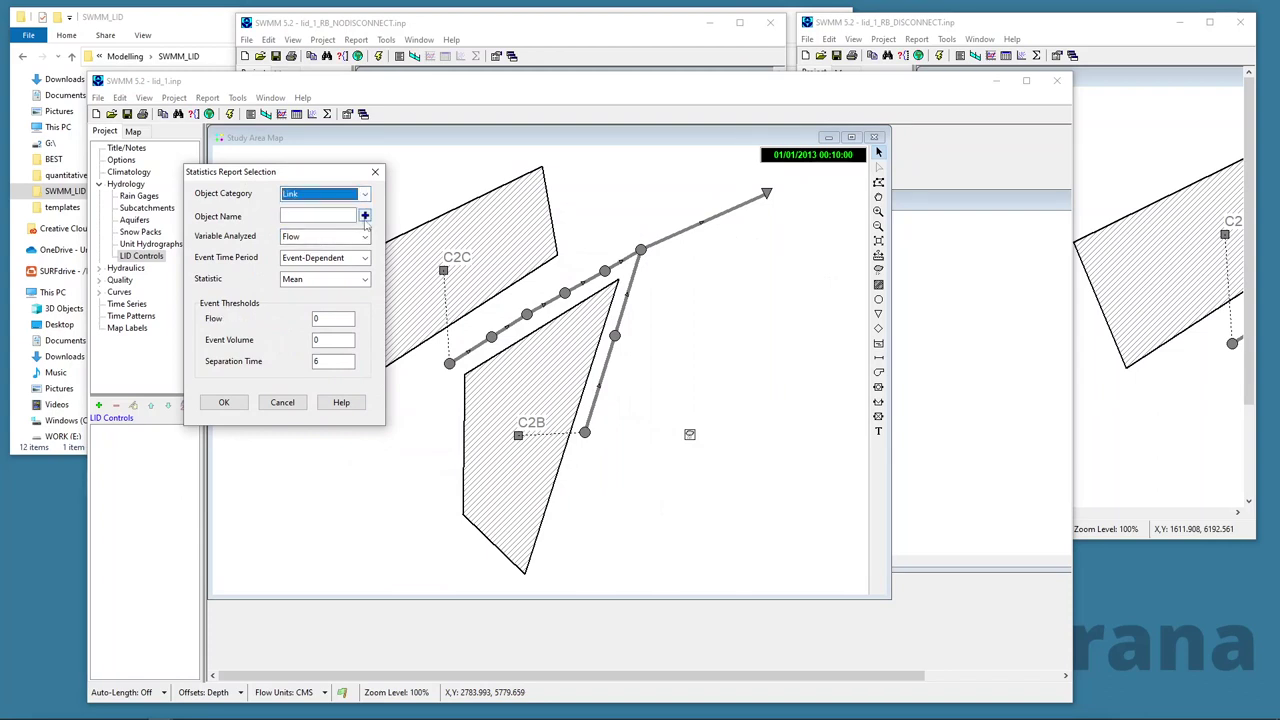
- Set conduit T200 with Event-Dependent period, Peak statistic and a 0.1 flow threshold
click(740, 205)
click(365, 215)
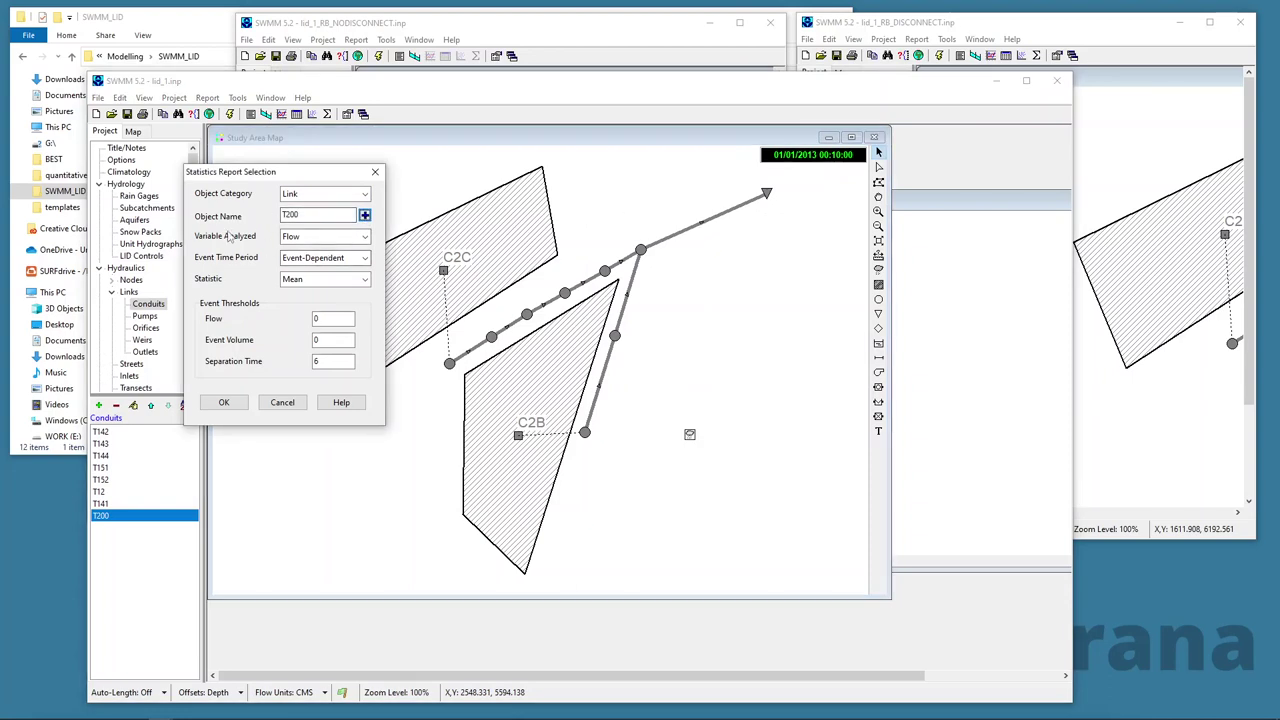
click(307, 257)
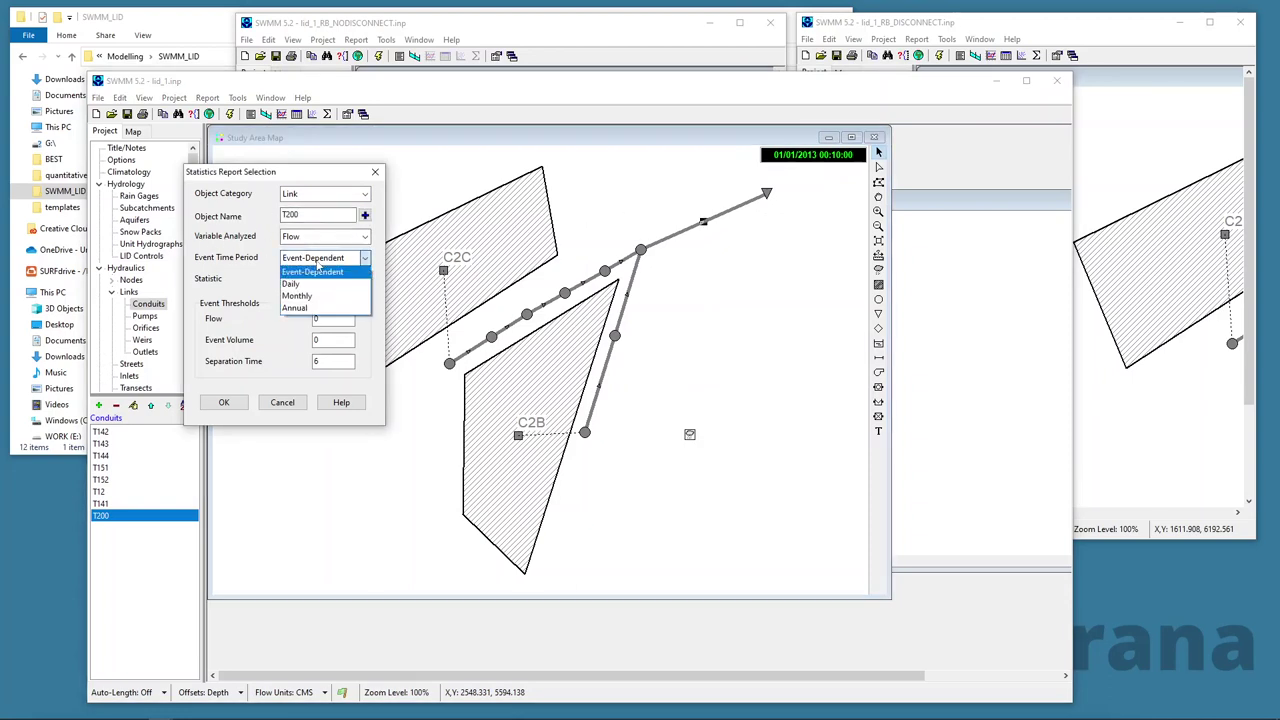
click(320, 270)
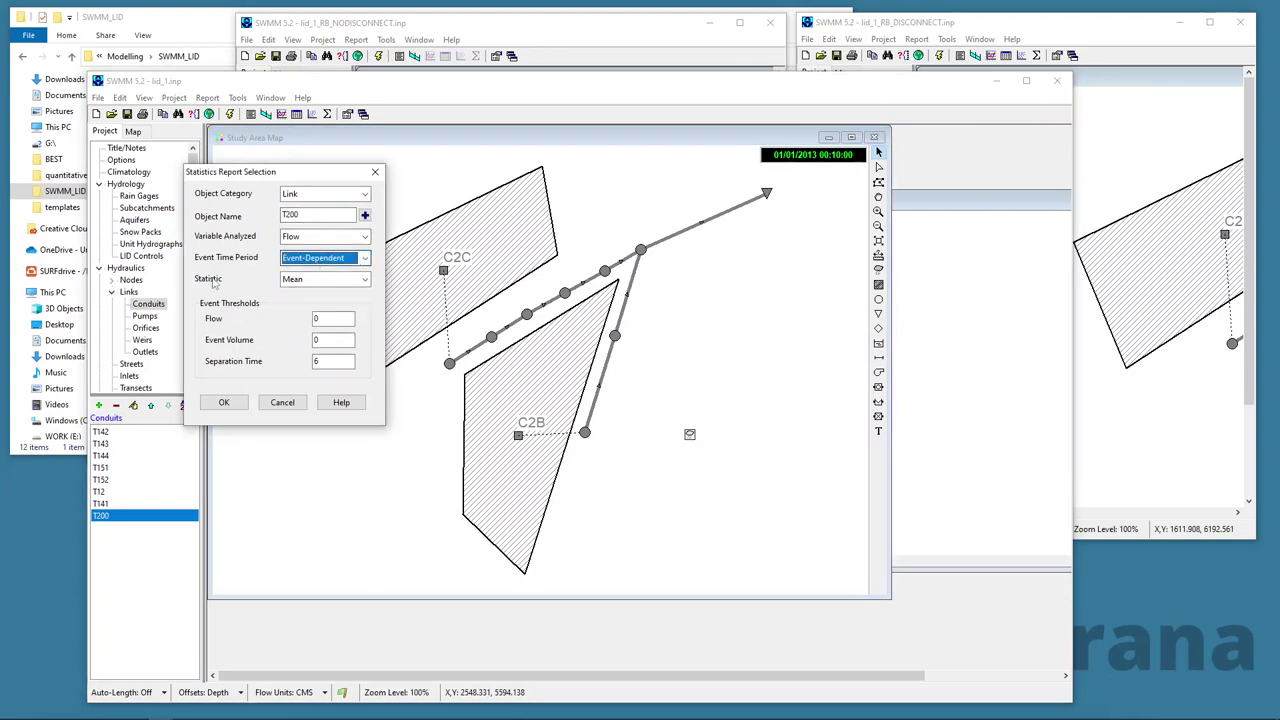
click(331, 285)
click(319, 305)
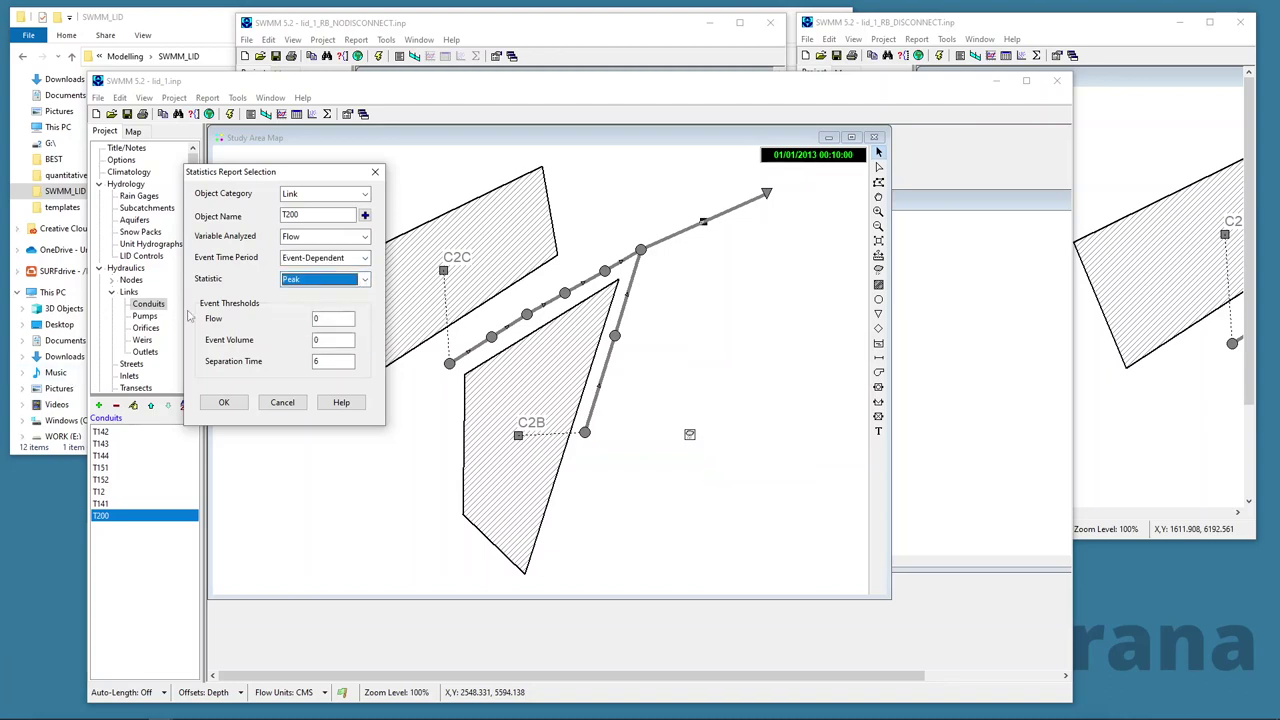
click(343, 318)
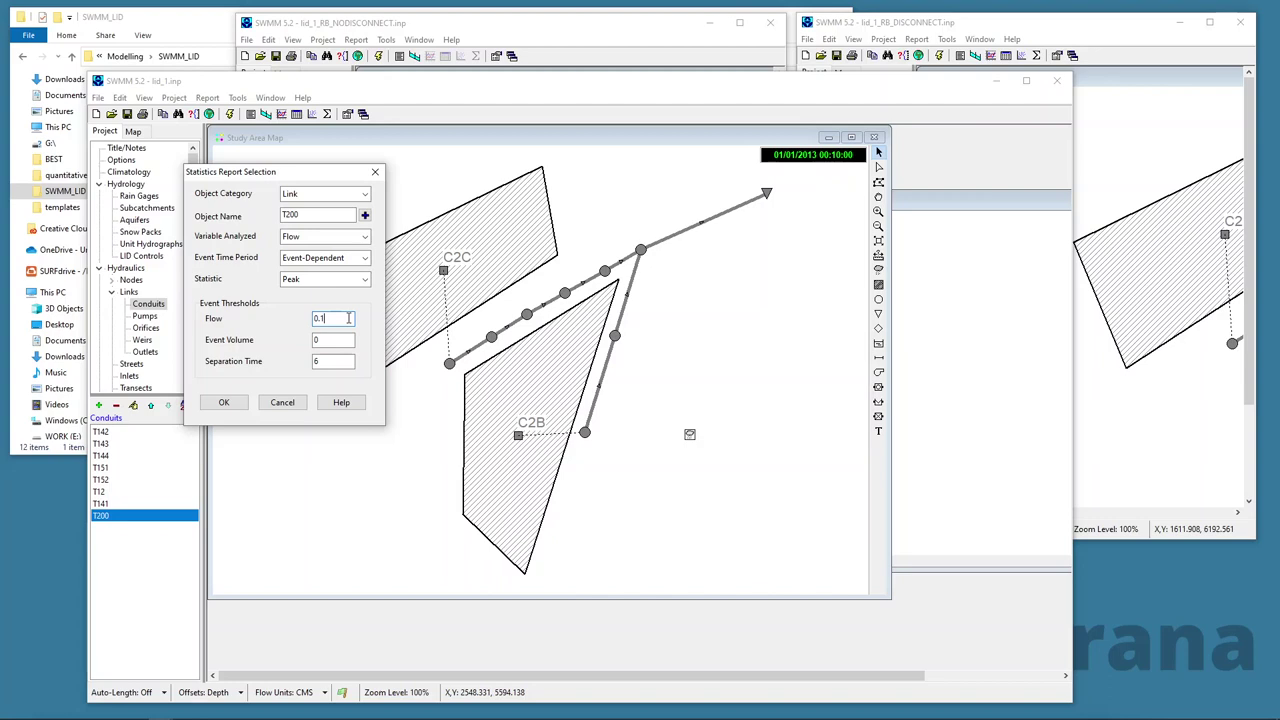
drag(330, 318, 318, 318)
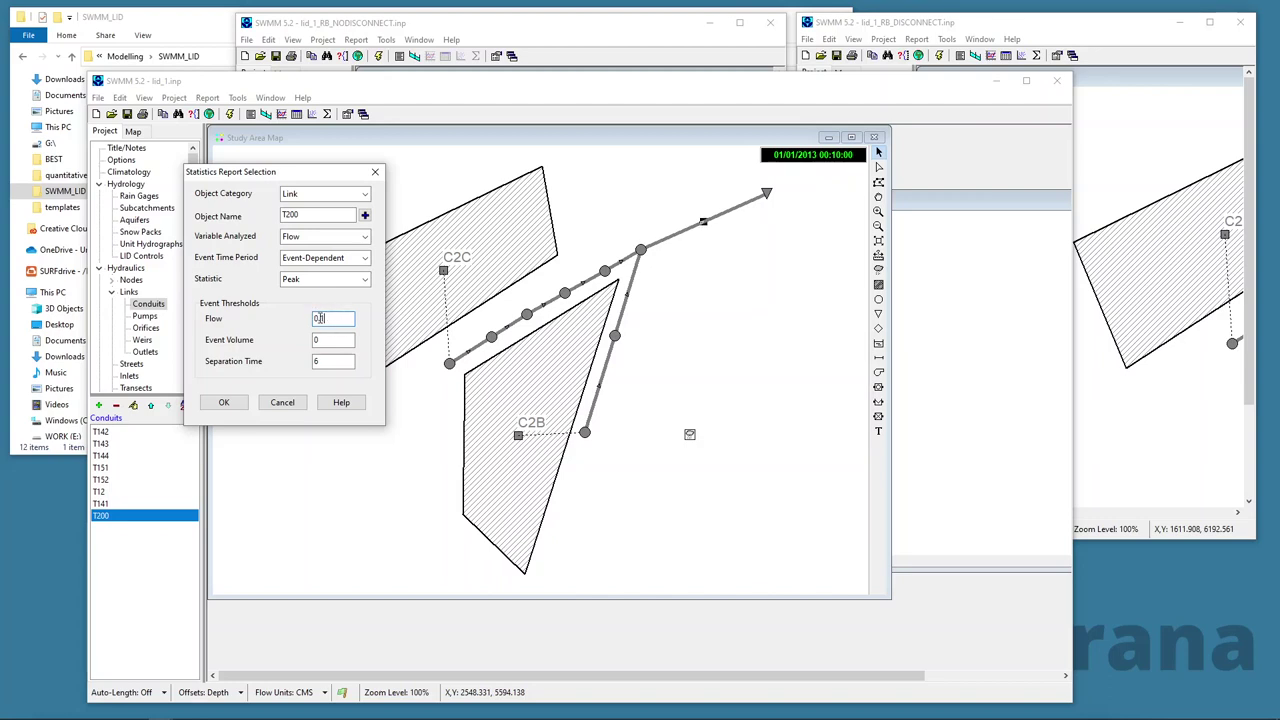
- Generate T200 statistics showing 93 events and peaks 0.516 to 12.126, then switch to the NODISCONNECT window
click(226, 405)
mouse_move(485, 178)
mouse_down()
mouse_move(506, 146)
mouse_move(480, 215)
mouse_move(449, 165)
mouse_move(483, 170)
mouse_up()
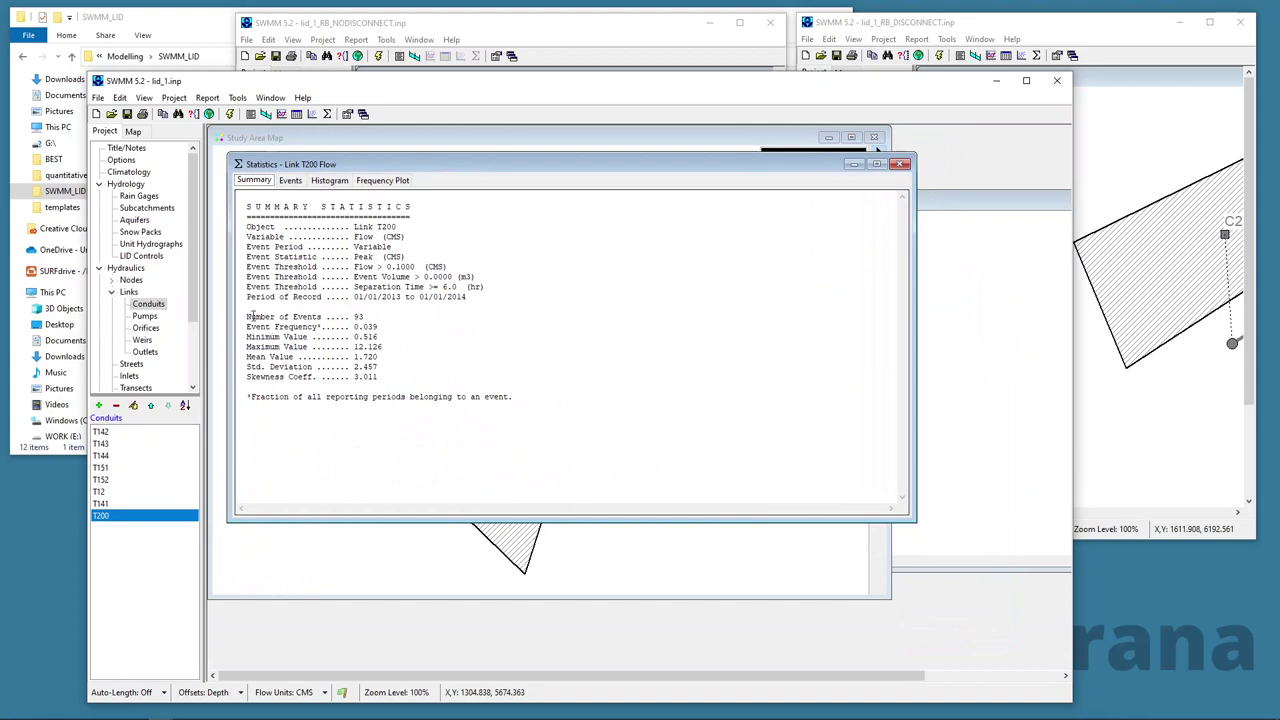
drag(248, 316, 368, 317)
click(366, 317)
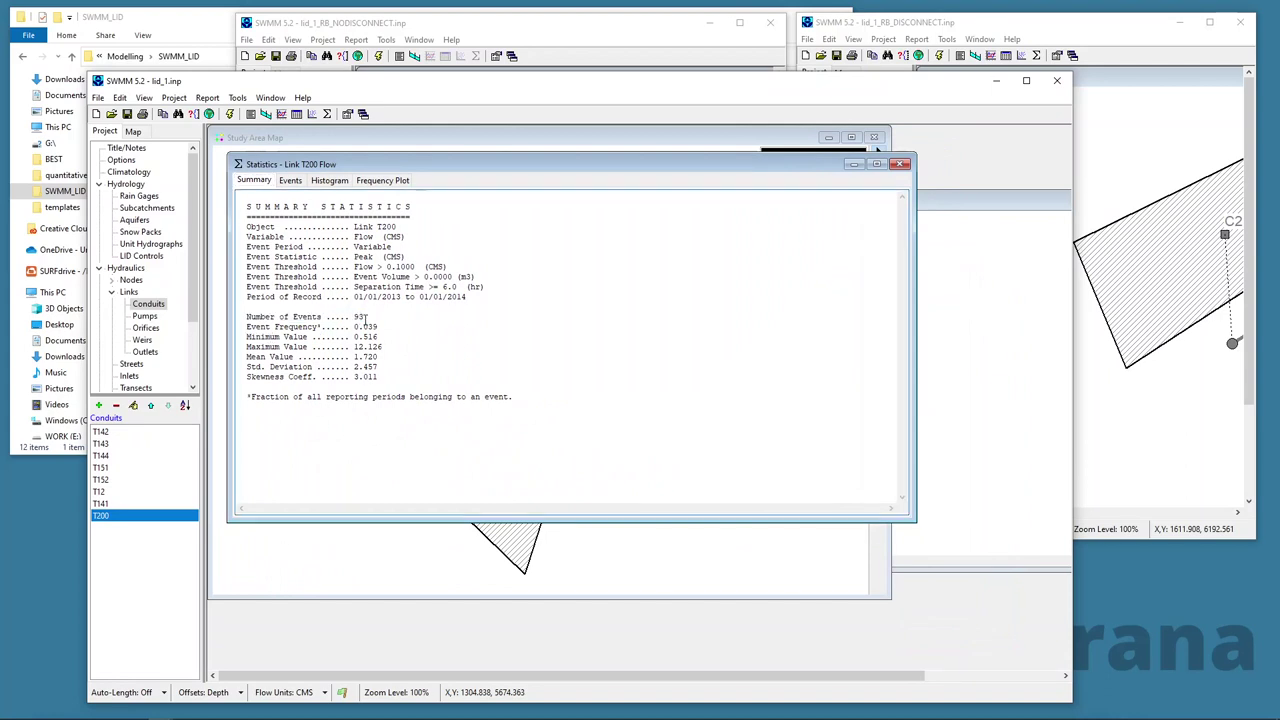
drag(243, 337, 376, 347)
click(384, 337)
click(379, 347)
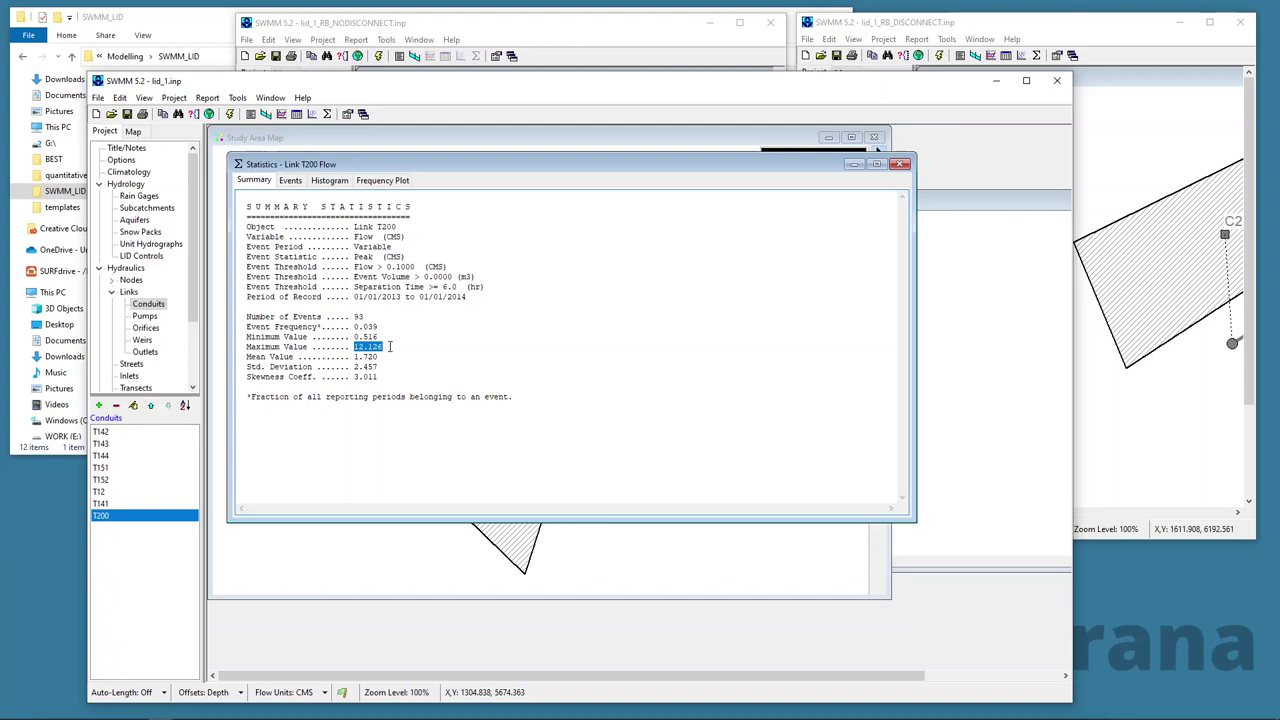
click(390, 346)
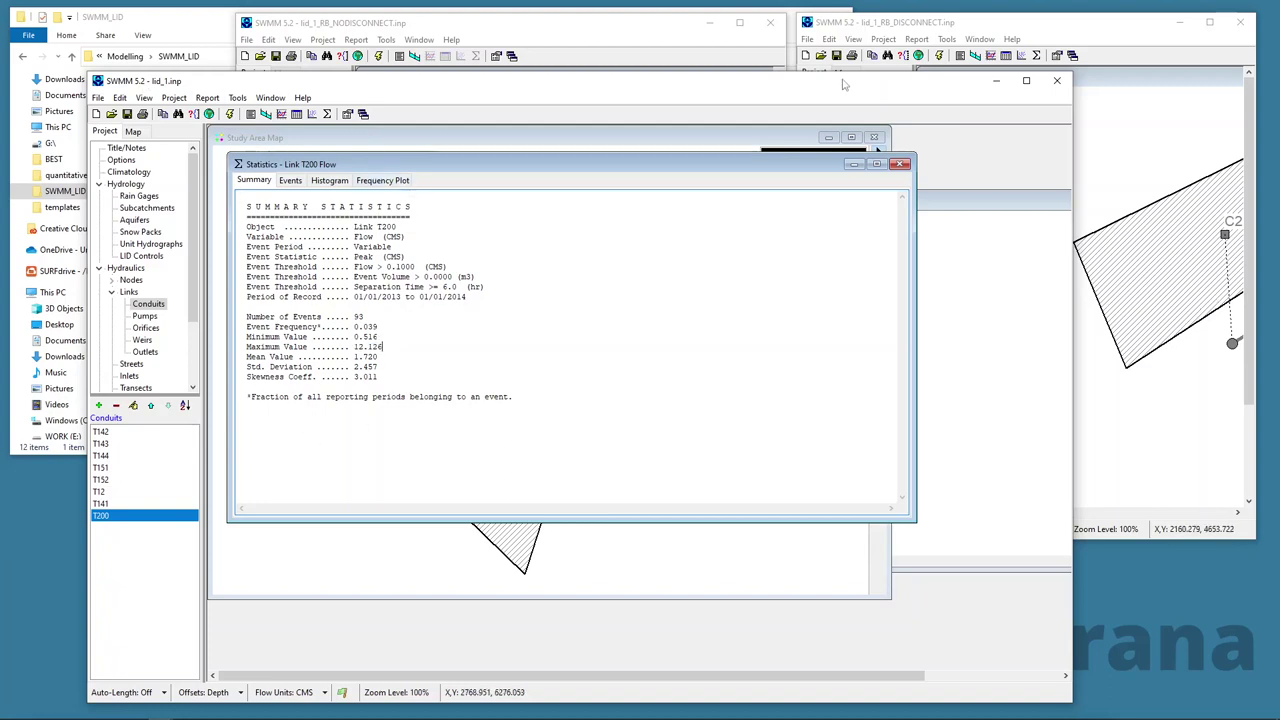
click(516, 36)
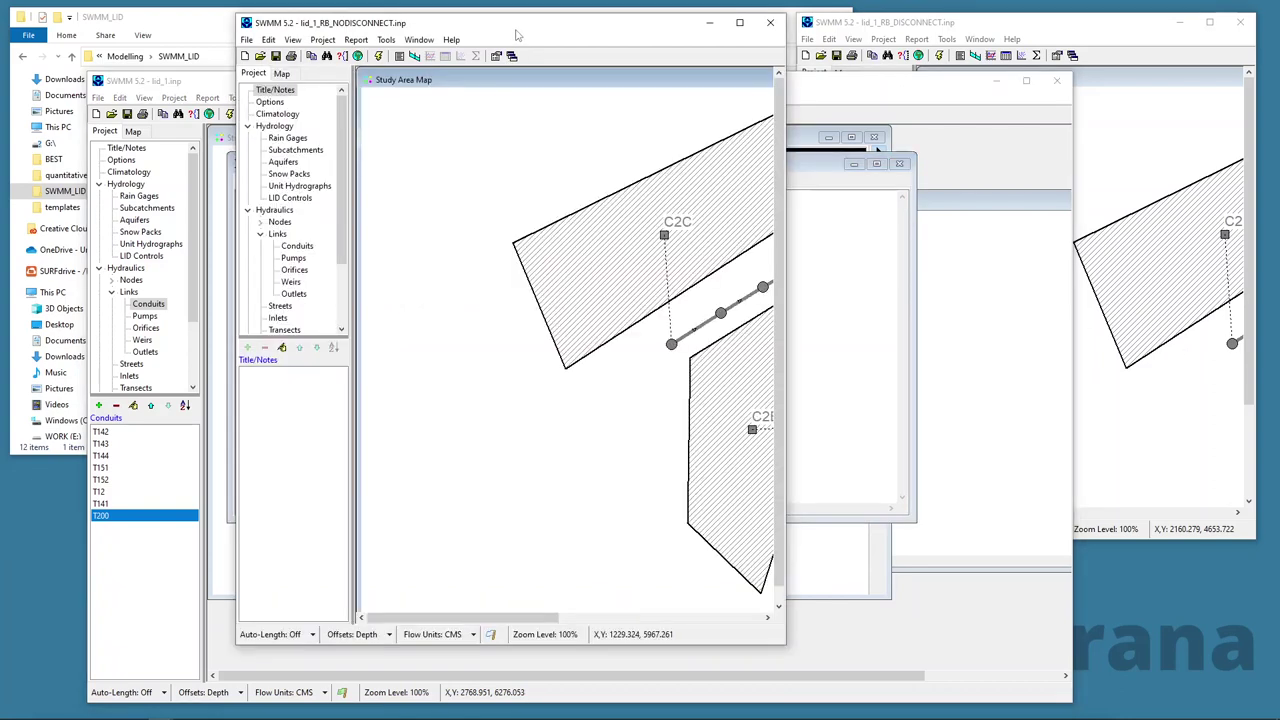
- Start the NODISCONNECT run and narrow the no-LID window with its T200 statistics maximized
click(378, 57)
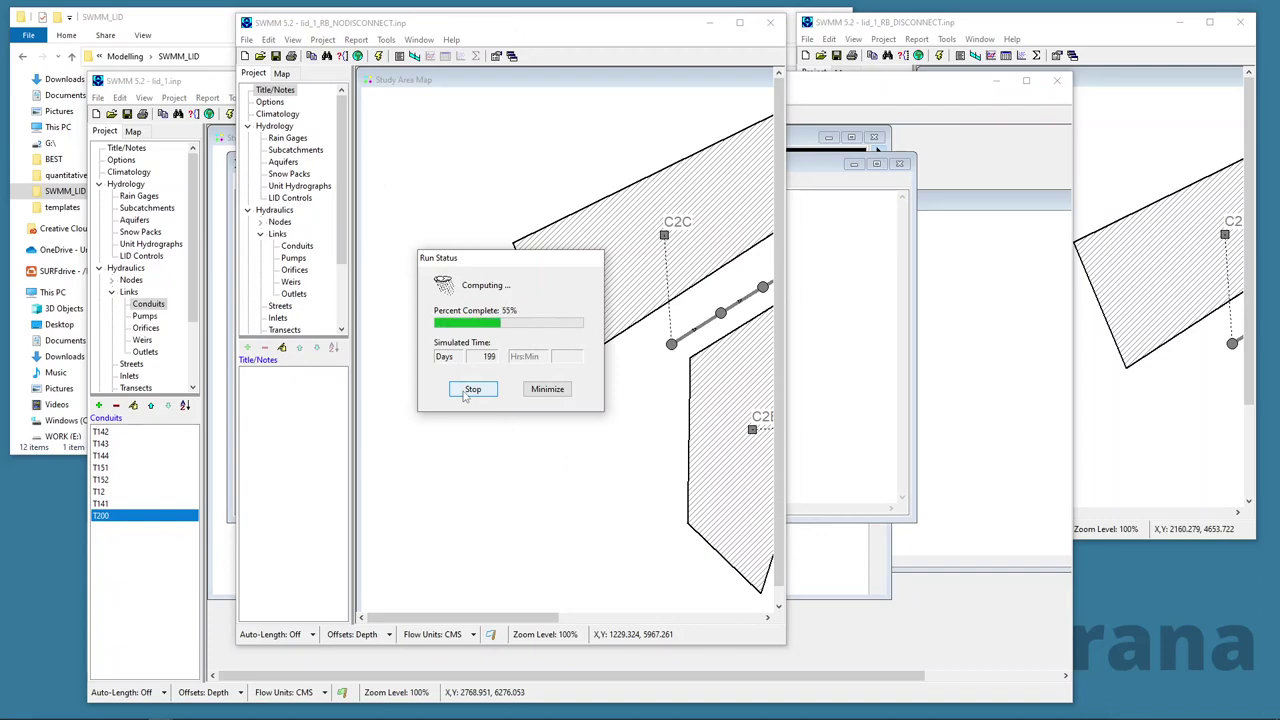
drag(216, 84, 132, 26)
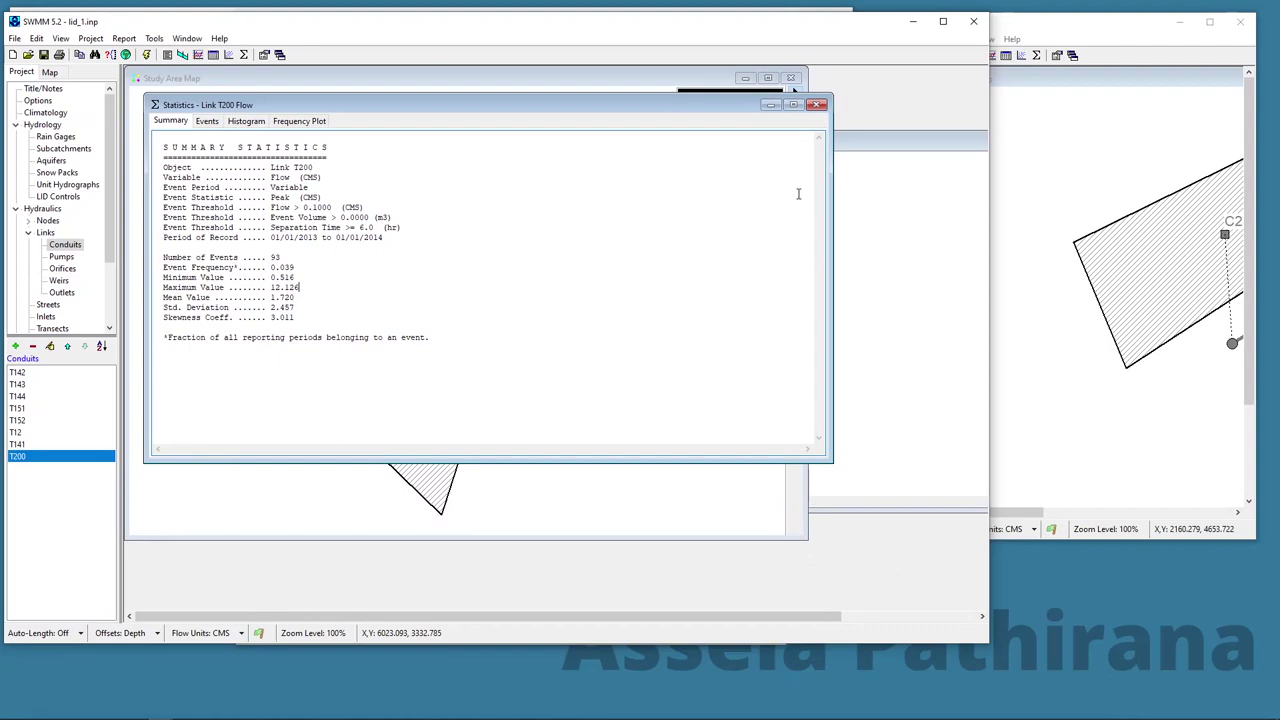
click(793, 105)
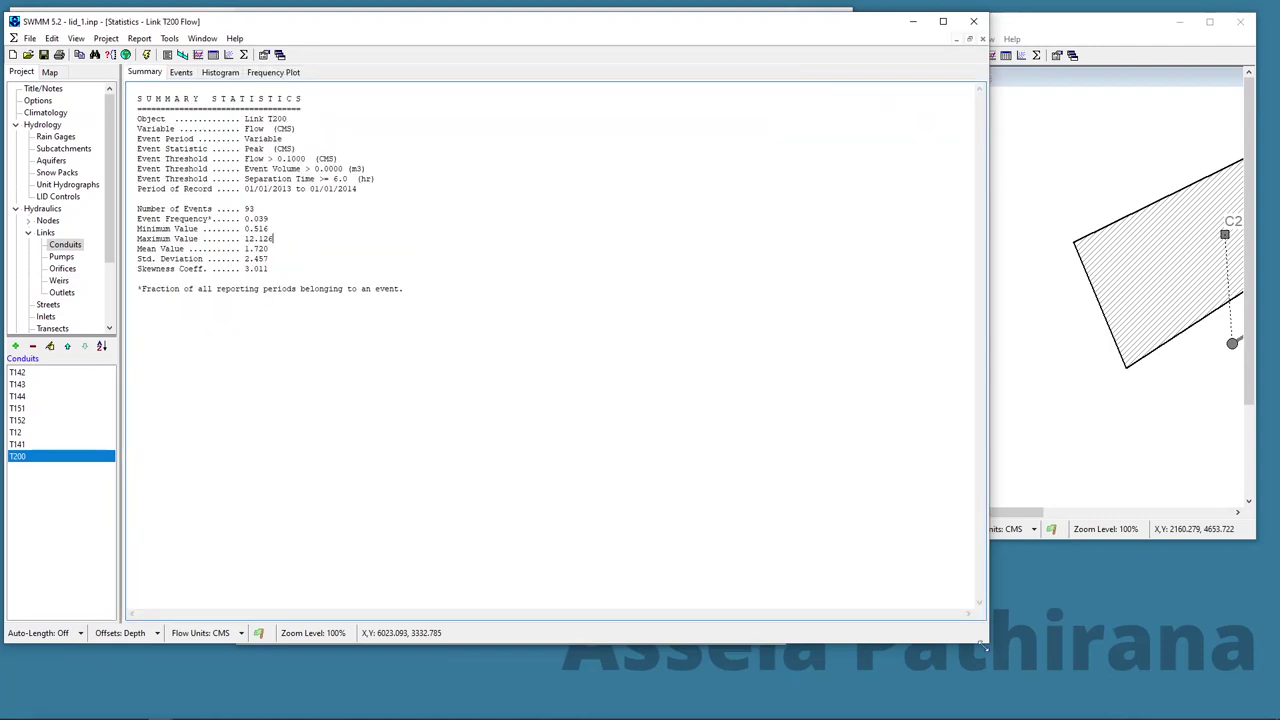
drag(985, 648, 382, 658)
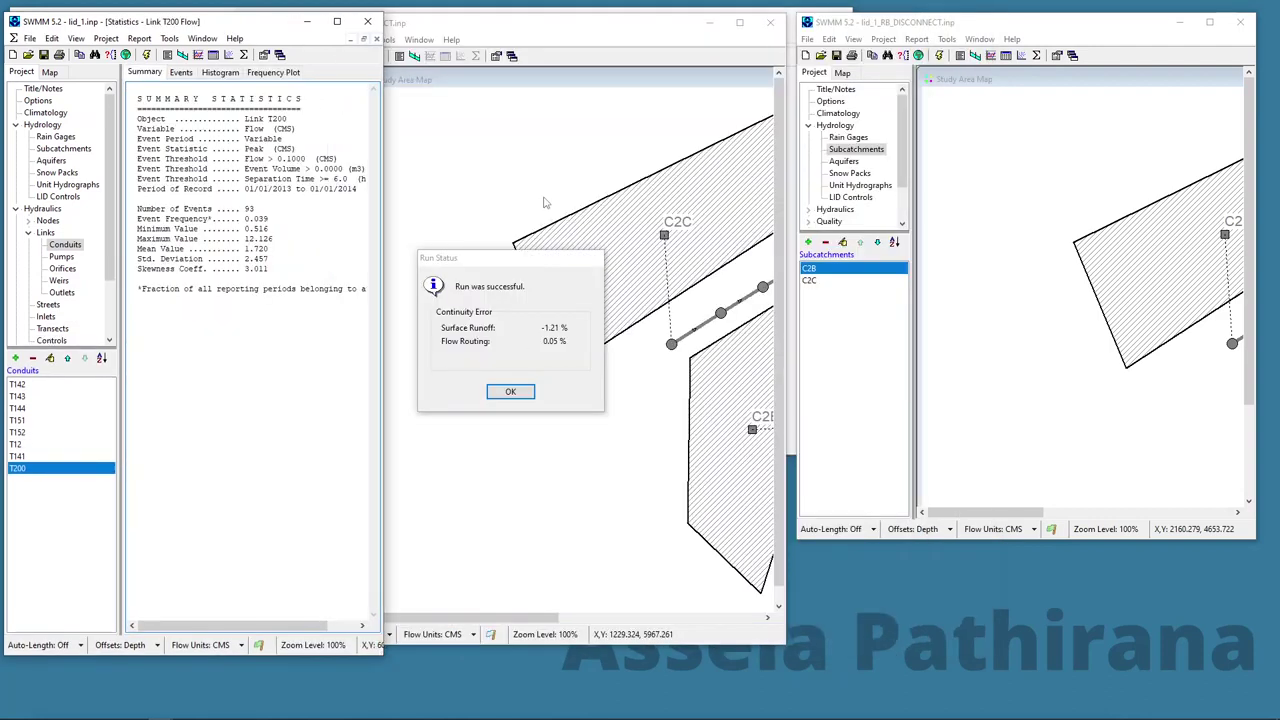
- Dismiss NODISCONNECT's Run Status (-1.21% runoff, 0.05% routing) and move its window beside the first
click(540, 22)
click(510, 391)
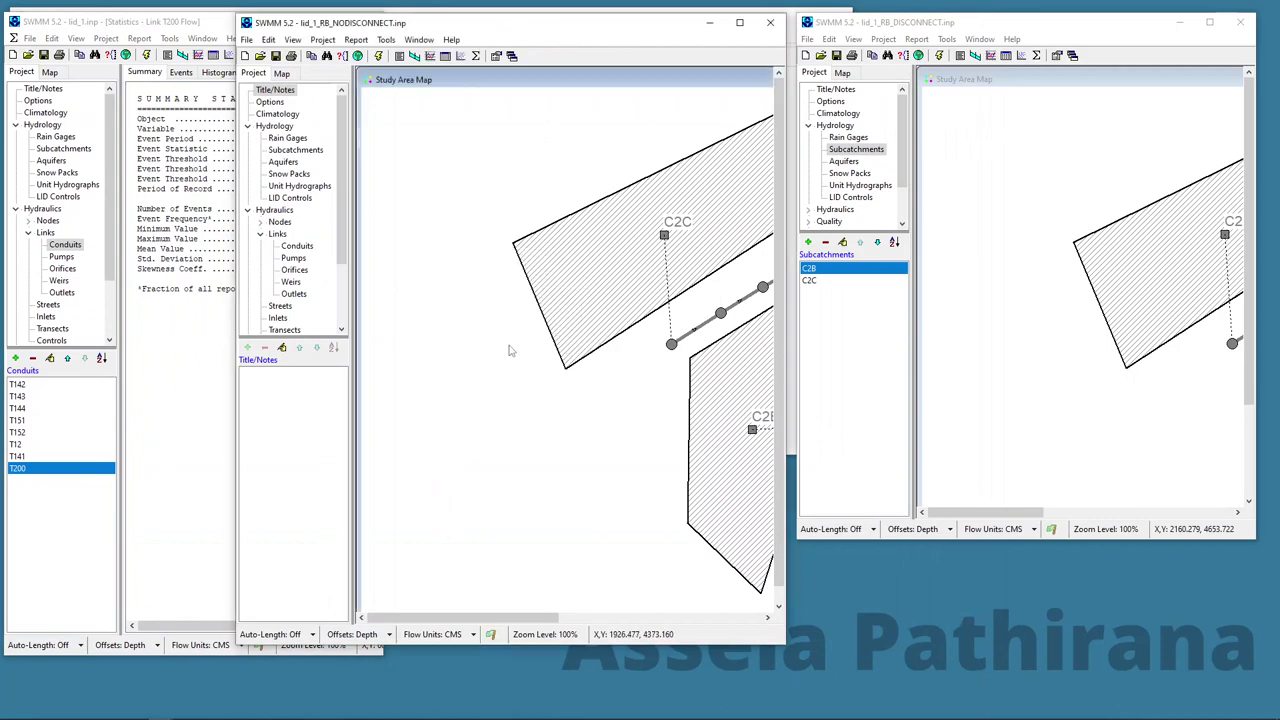
drag(442, 22, 594, 24)
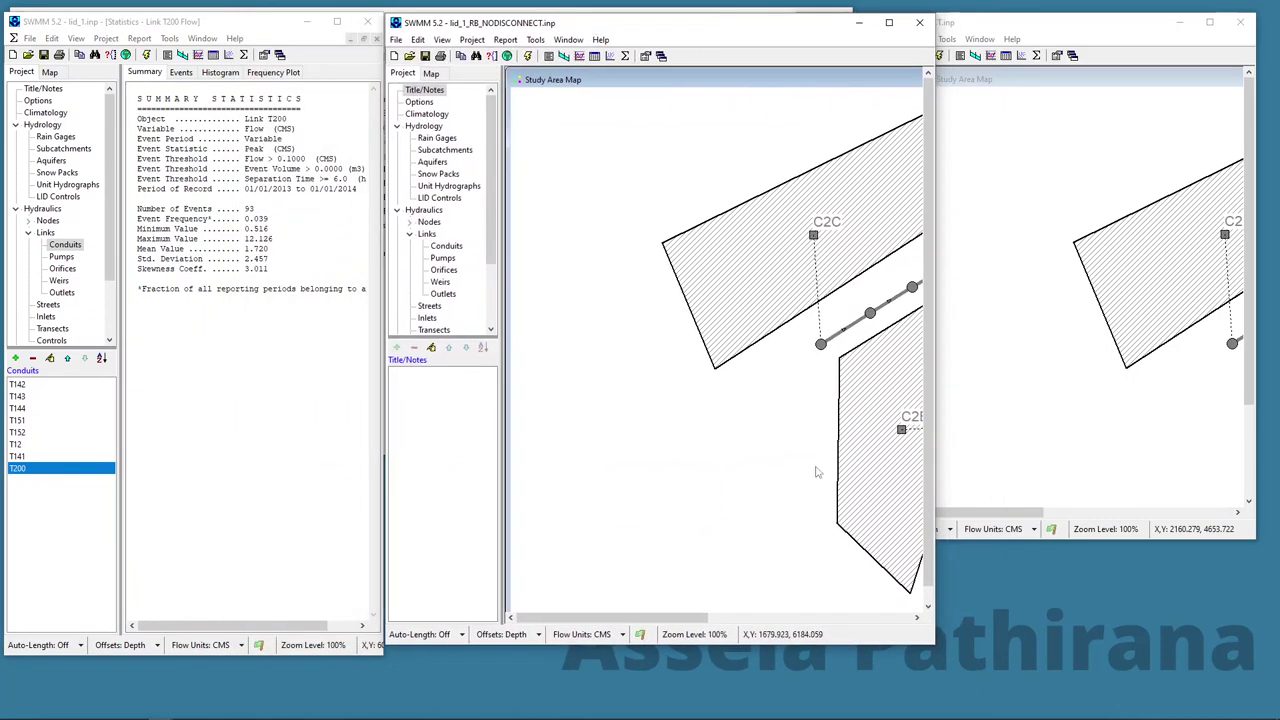
- Request event statistics for Link T200: Peak statistic, 0.1 flow threshold and 6-hour separation
click(535, 40)
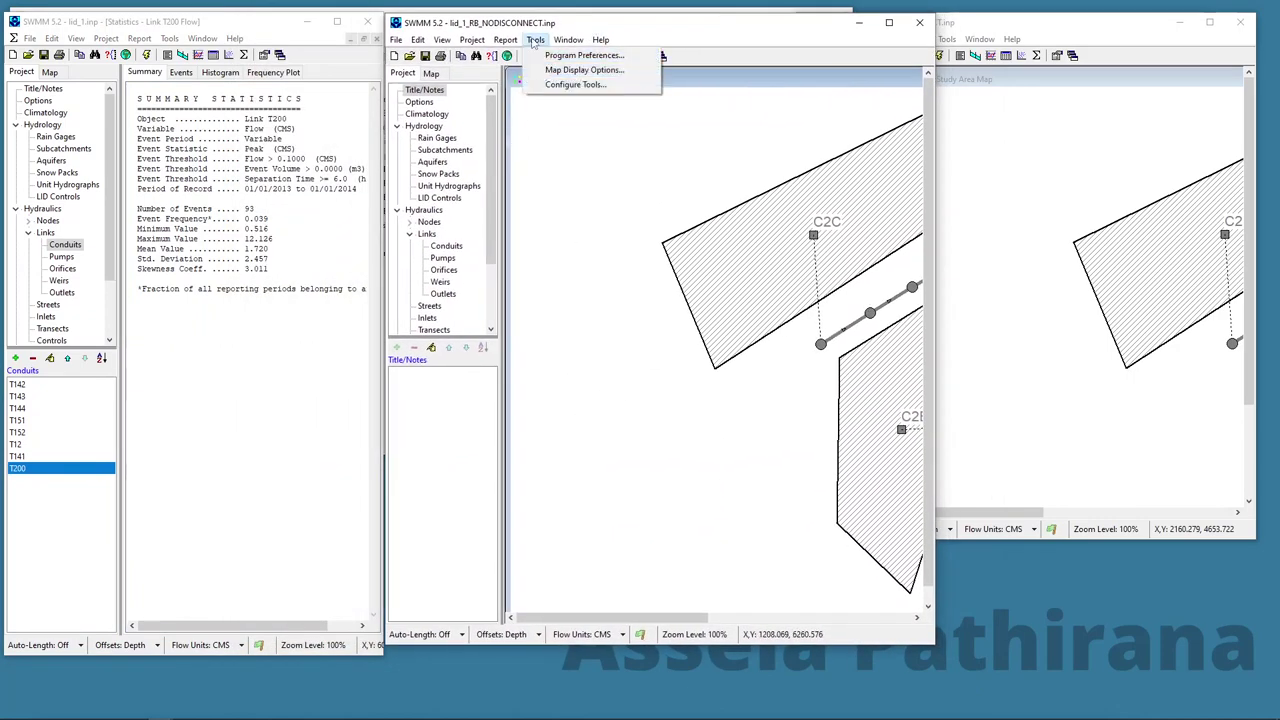
click(522, 115)
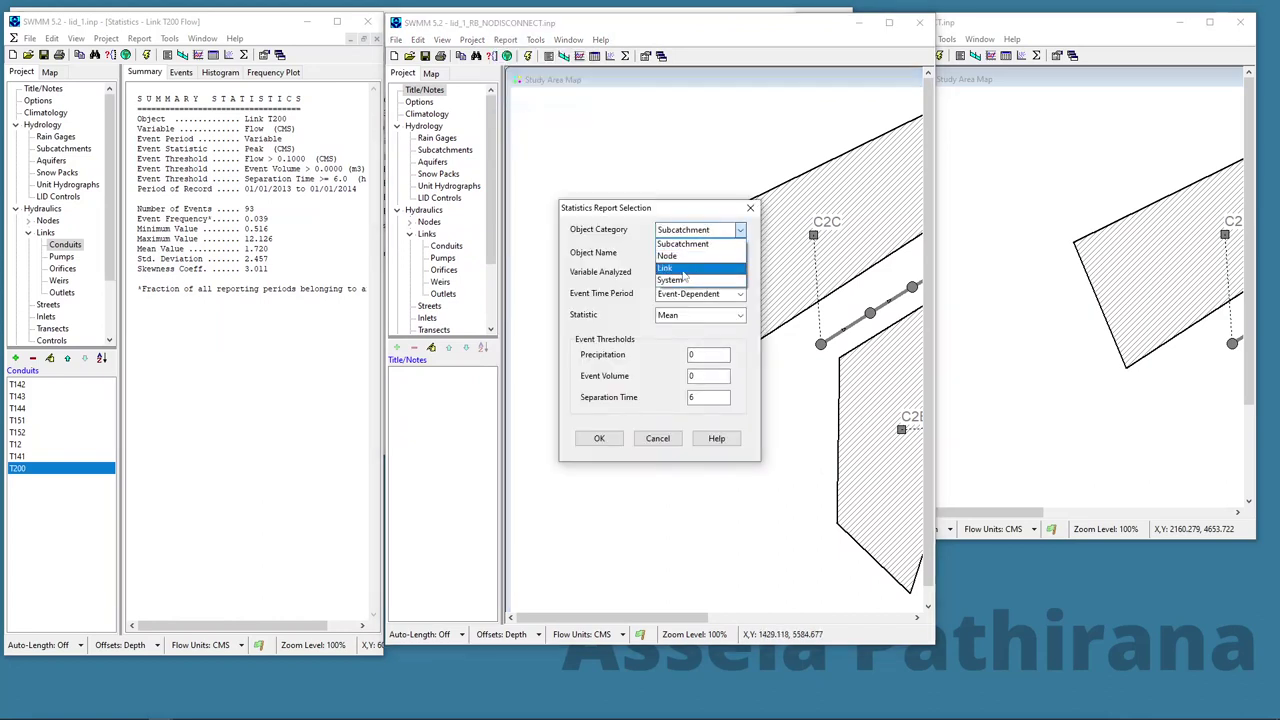
click(684, 269)
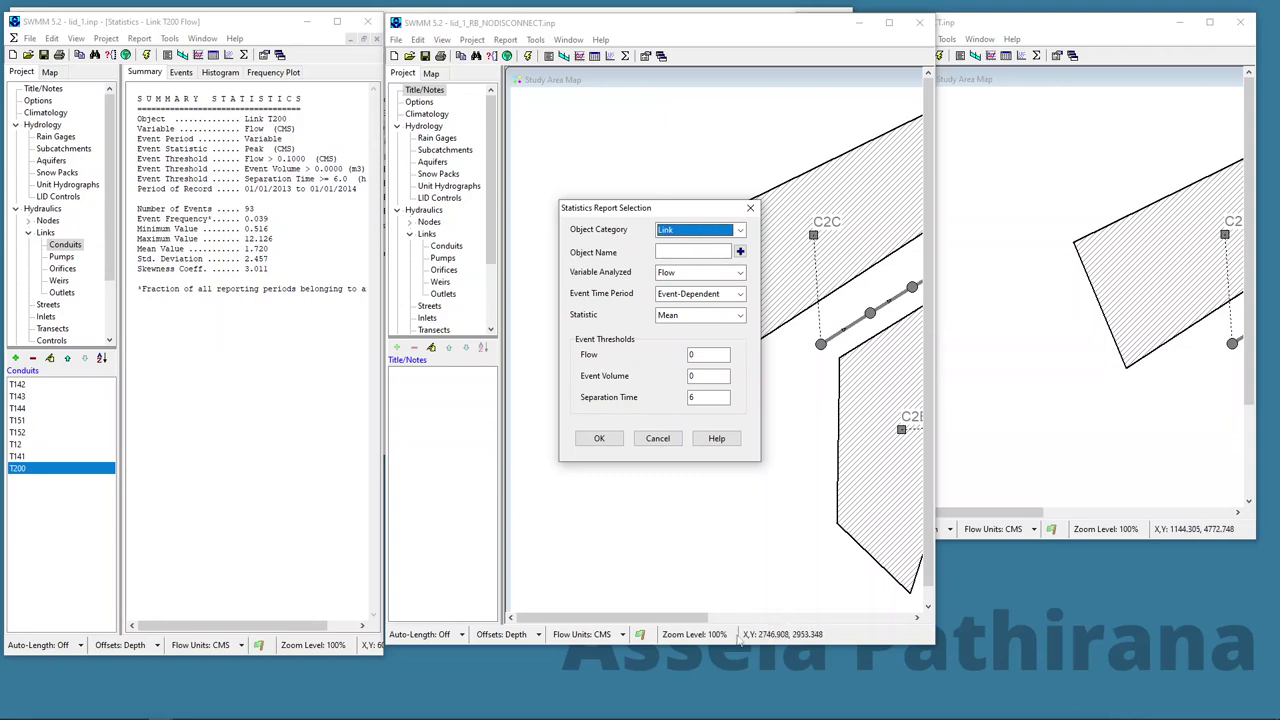
drag(678, 620, 780, 620)
click(808, 175)
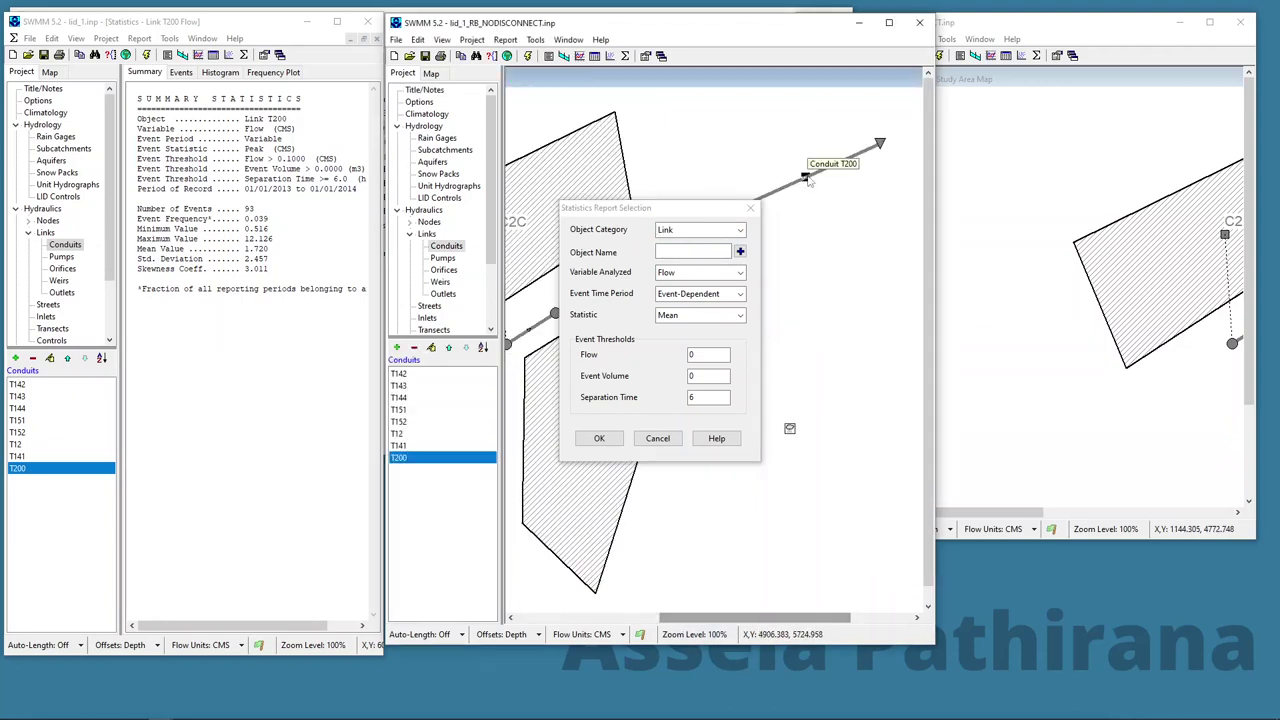
click(740, 252)
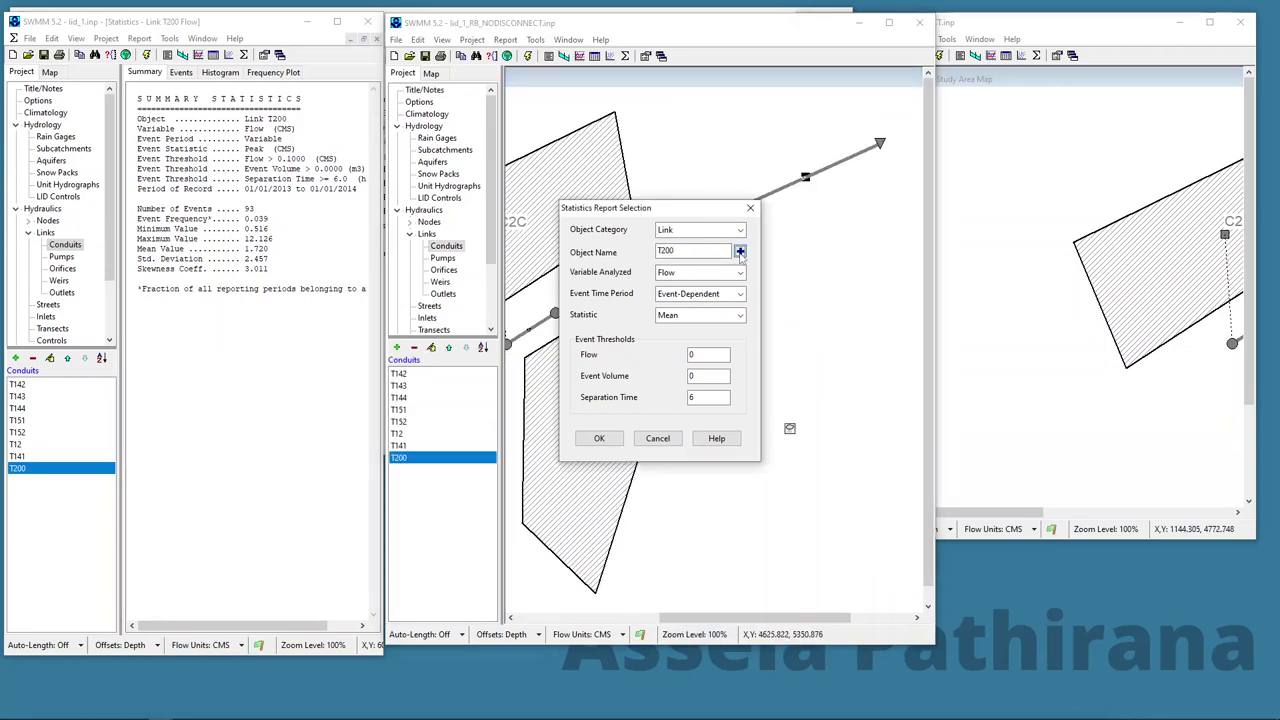
click(686, 316)
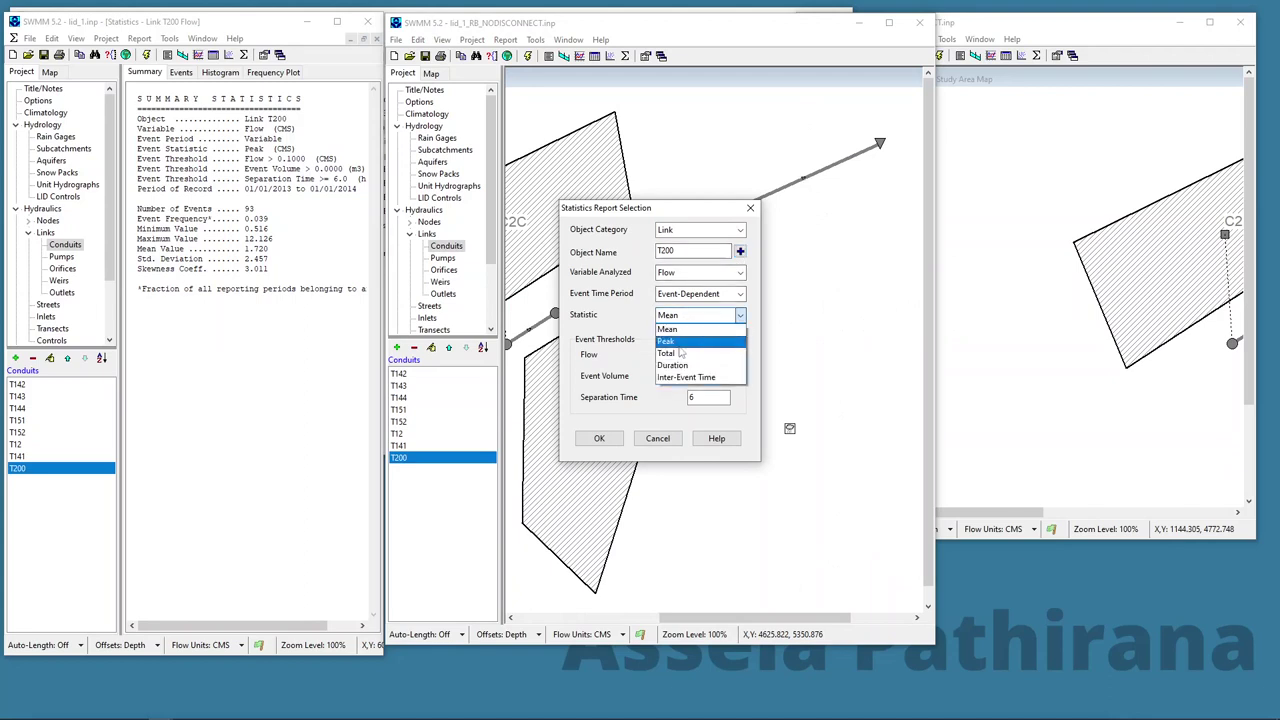
click(683, 341)
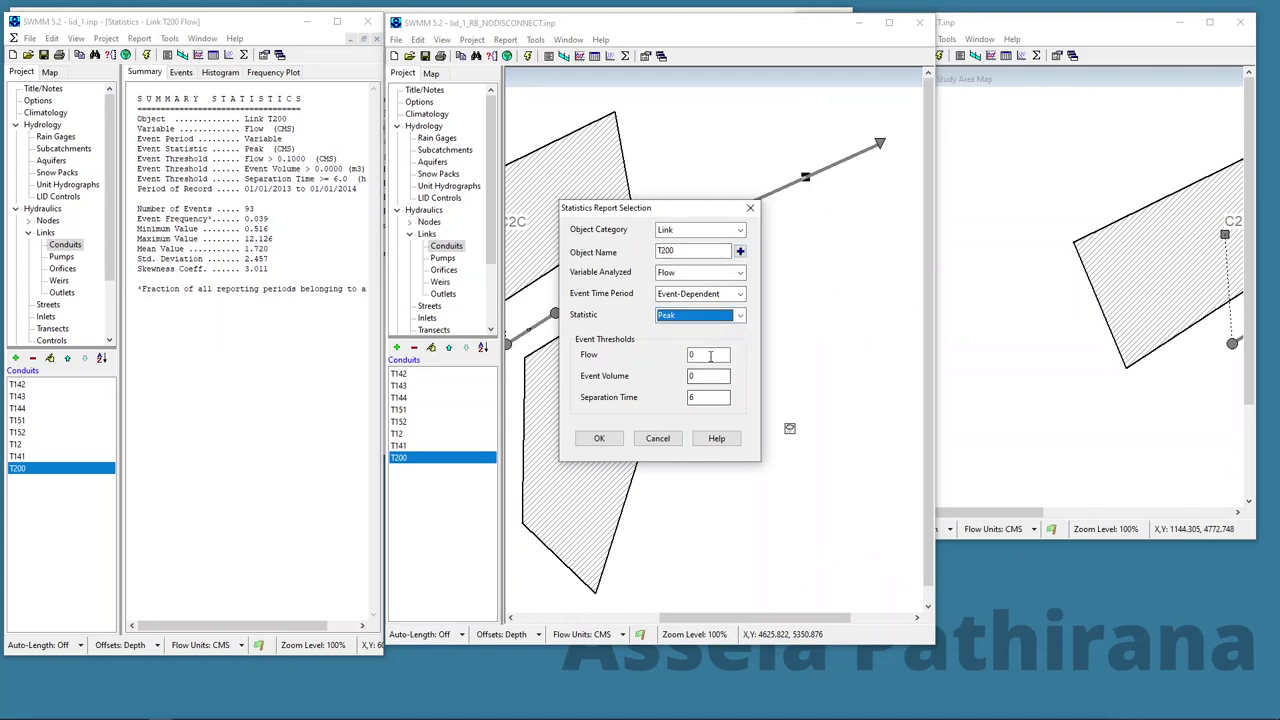
click(710, 355)
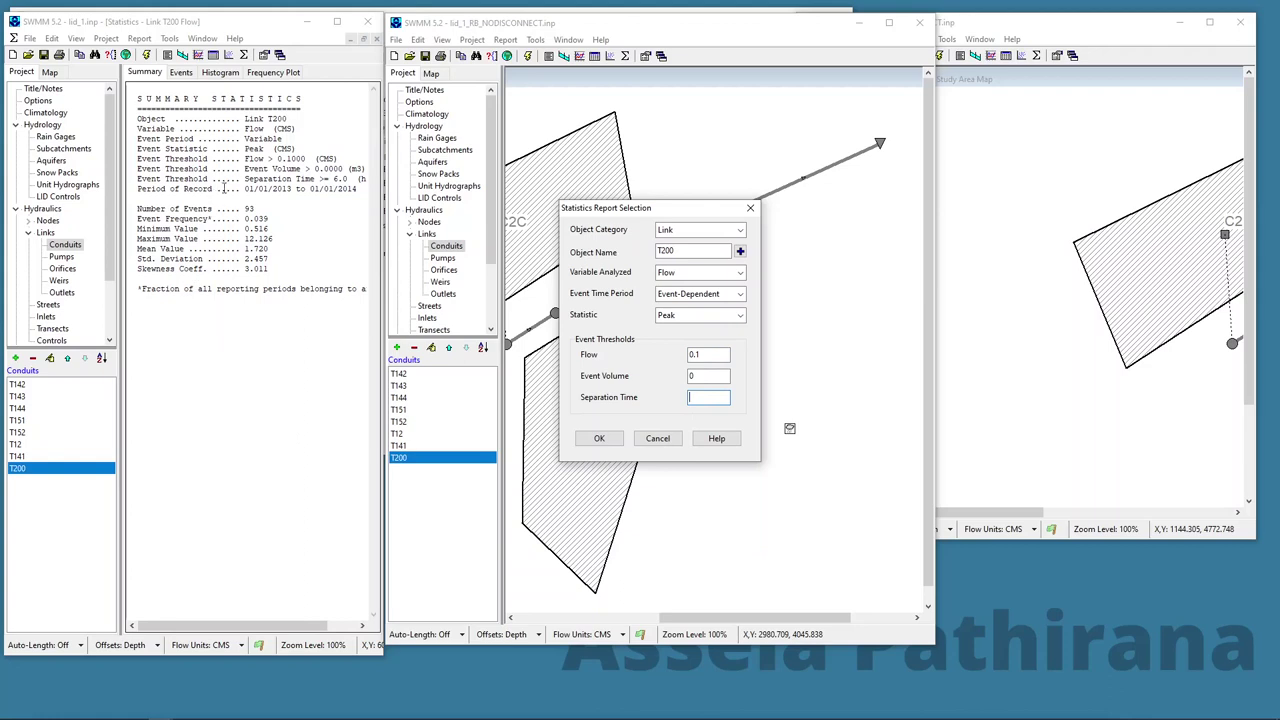
text(6)
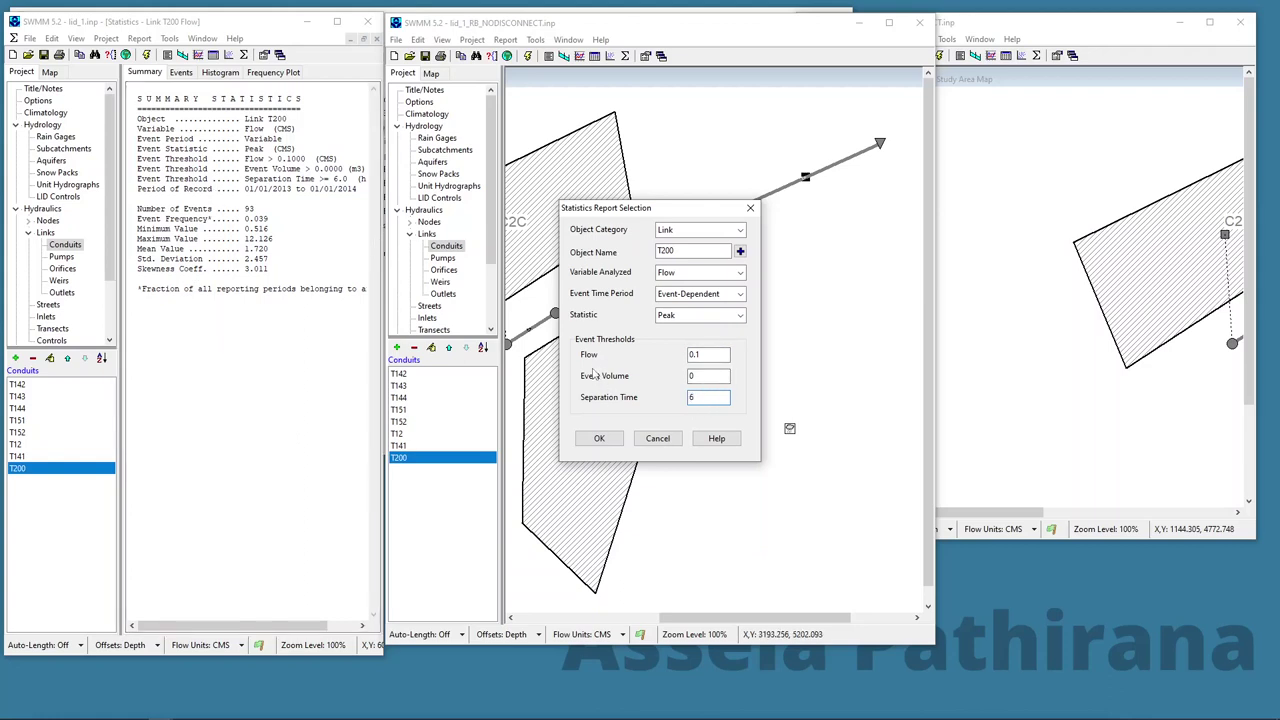
click(599, 439)
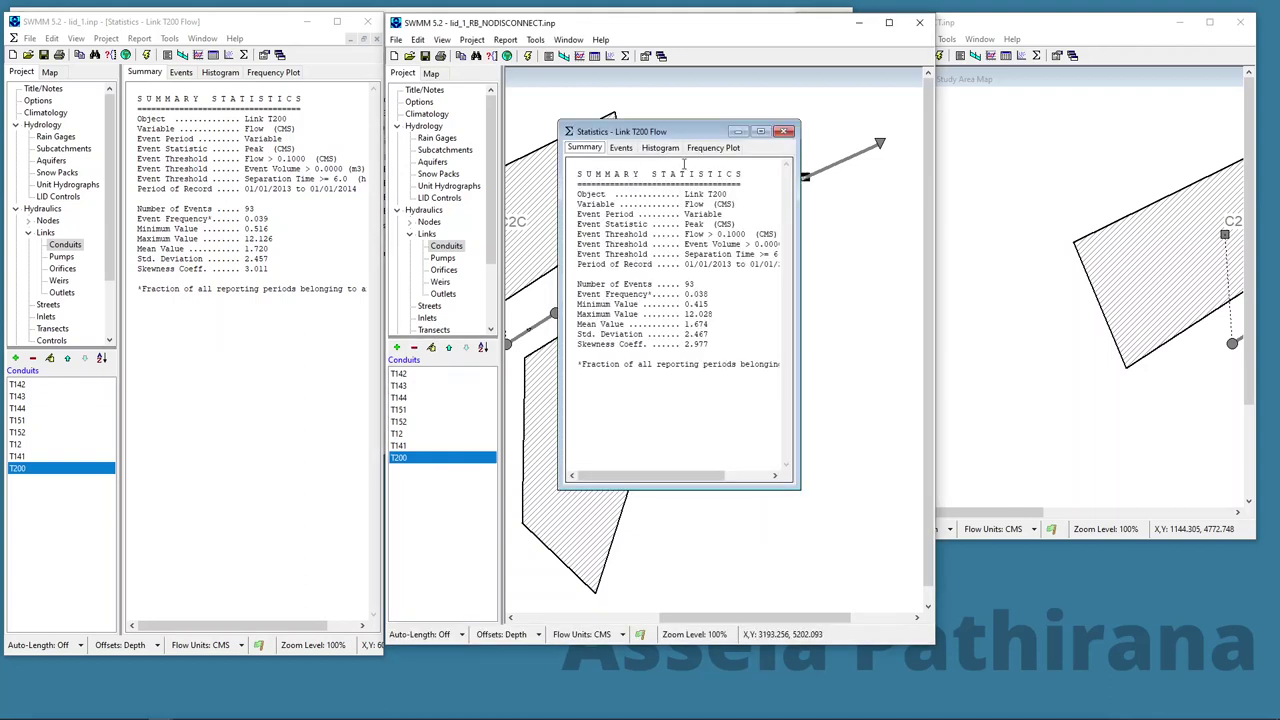
click(216, 253)
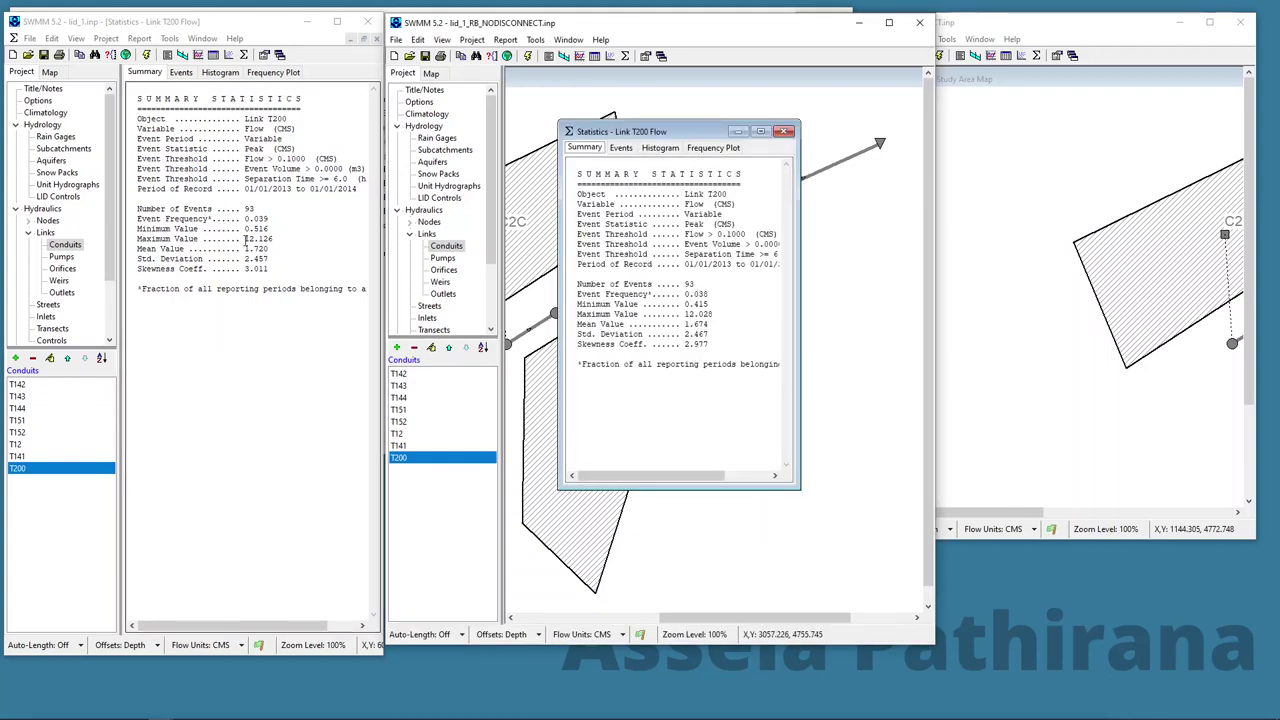
click(627, 287)
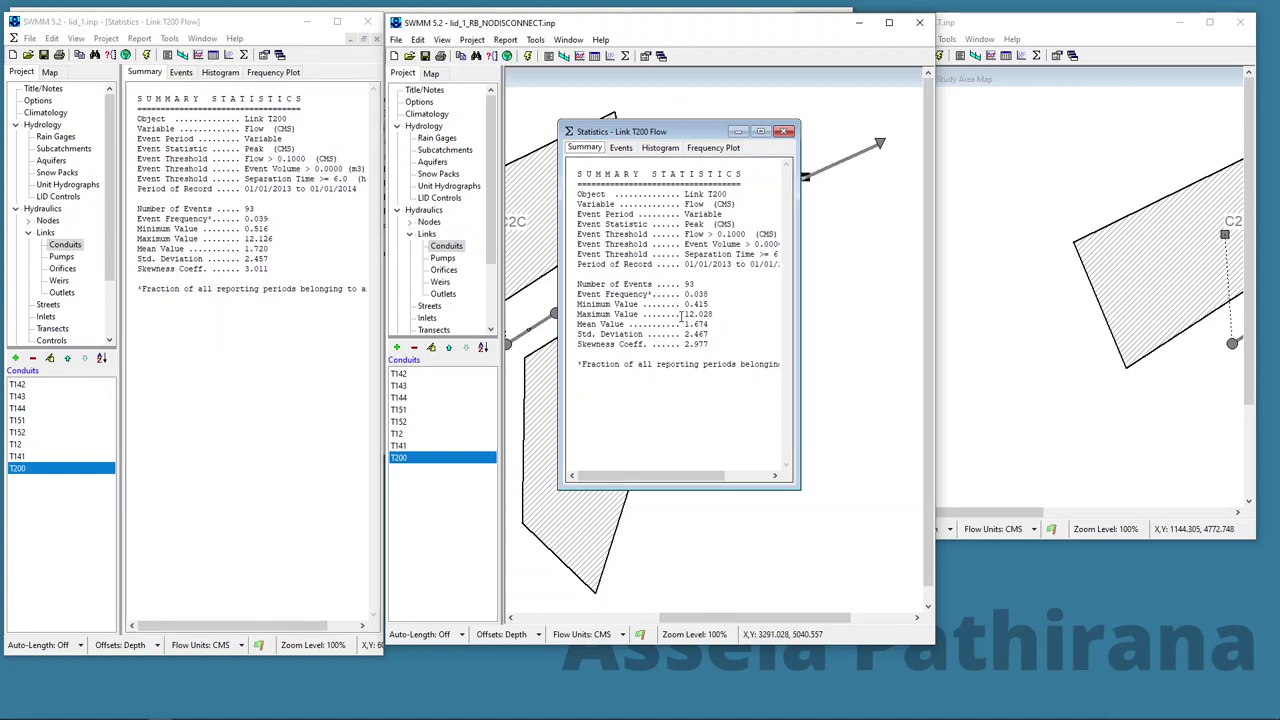
drag(684, 314, 716, 311)
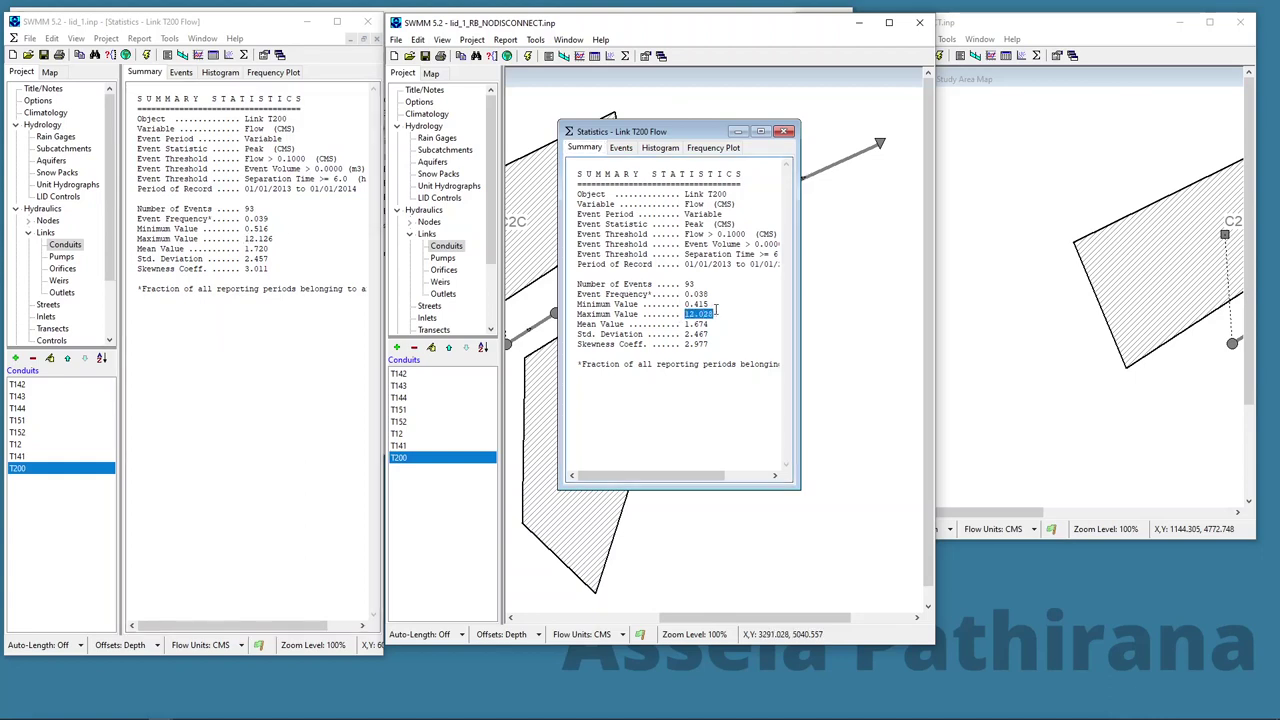
click(716, 312)
drag(686, 314, 714, 314)
click(724, 340)
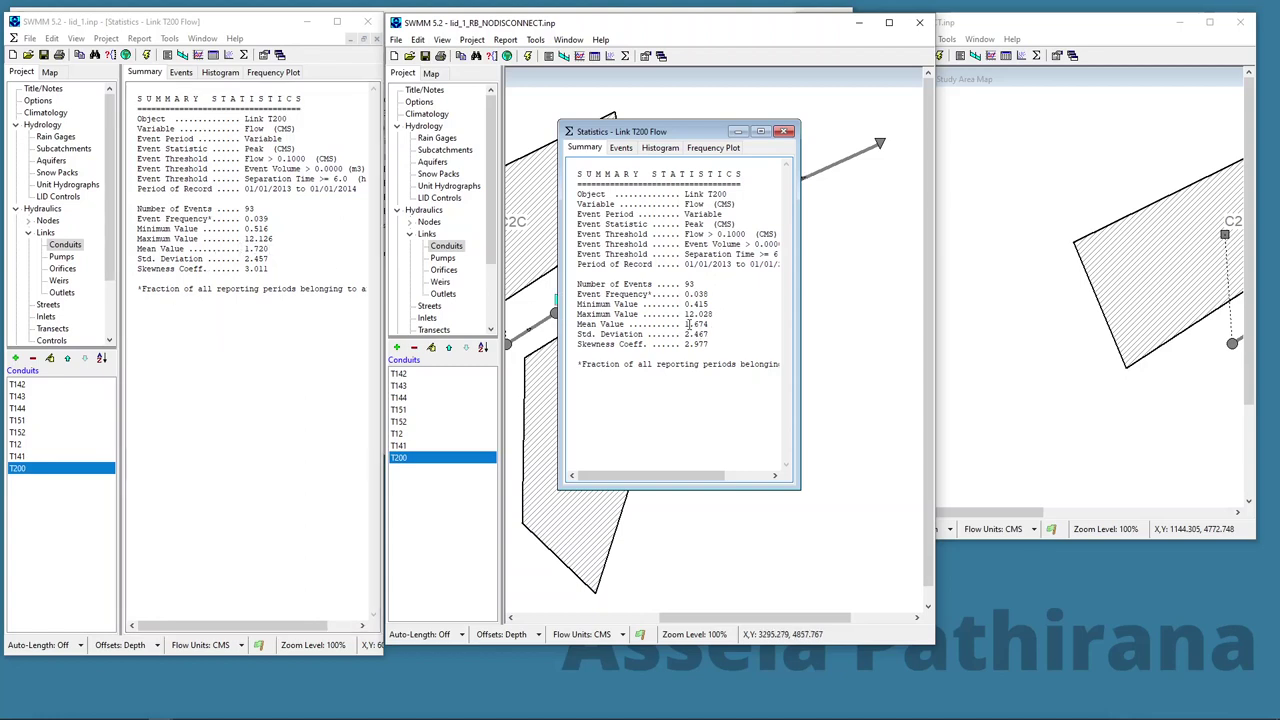
drag(682, 324, 711, 324)
click(283, 274)
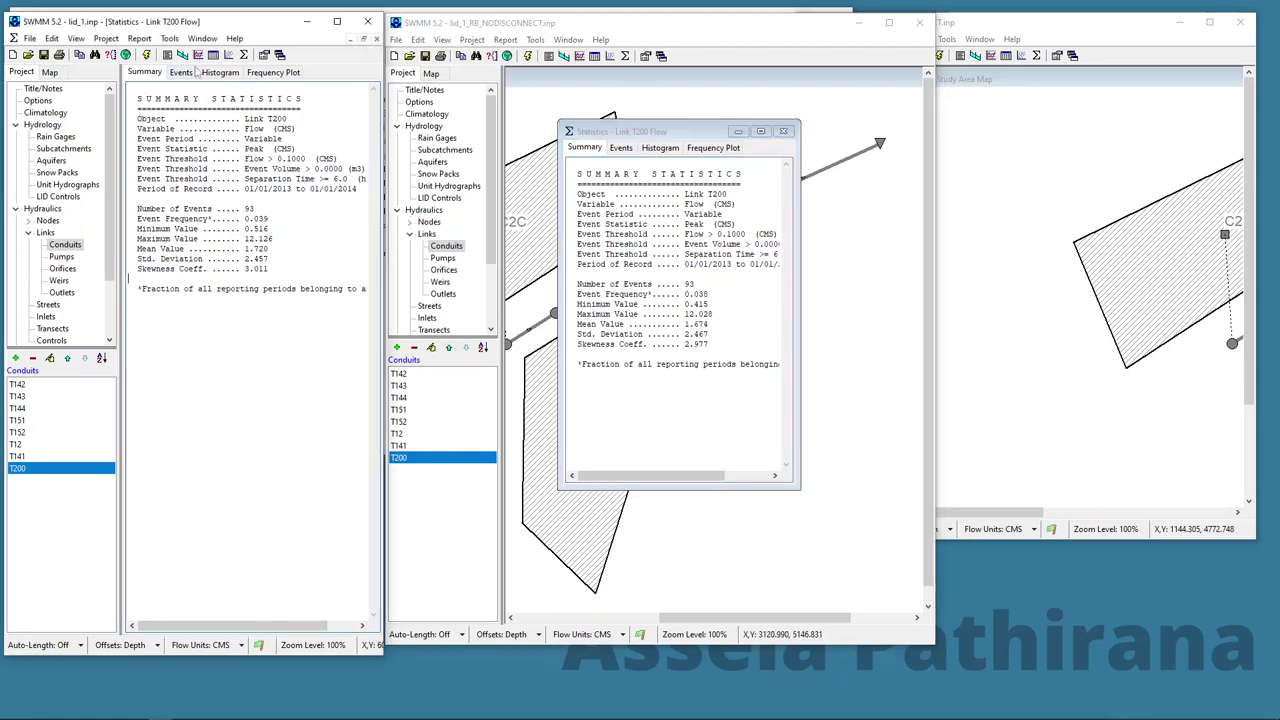
- Show T200 frequency plots in the no-LID and no-disconnect windows, then reposition and resize the no-disconnect window
click(270, 76)
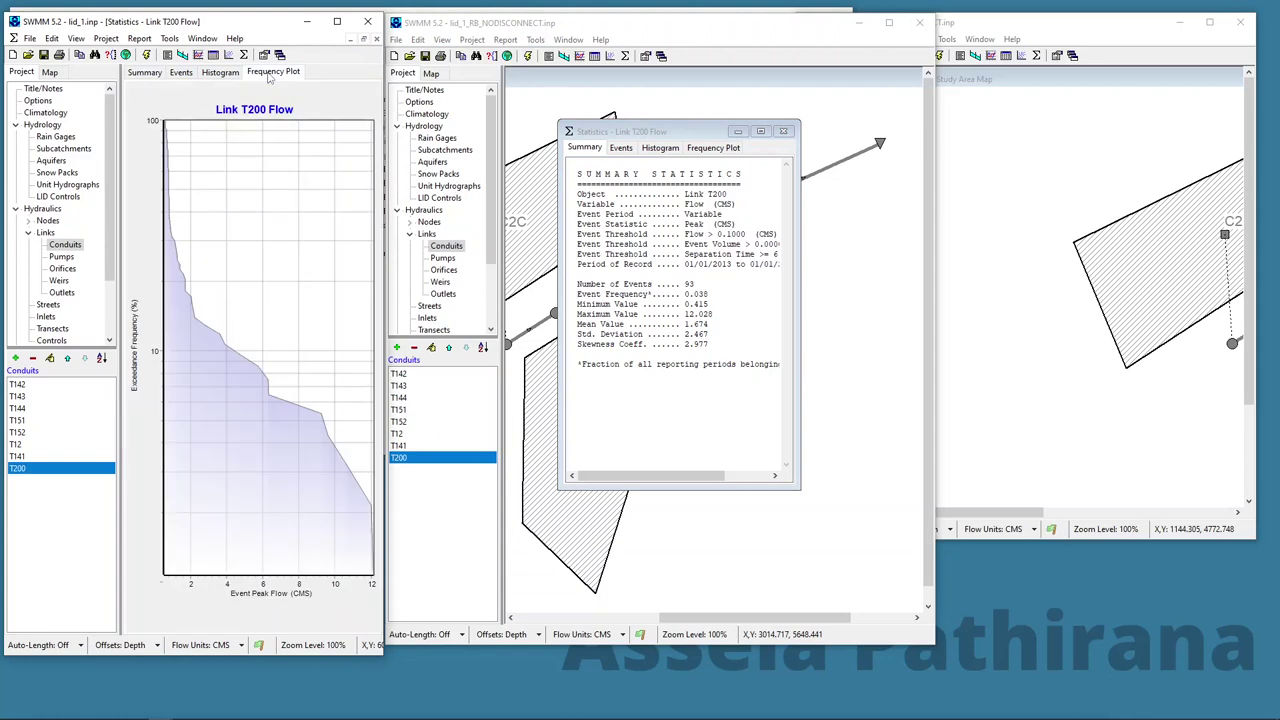
click(713, 148)
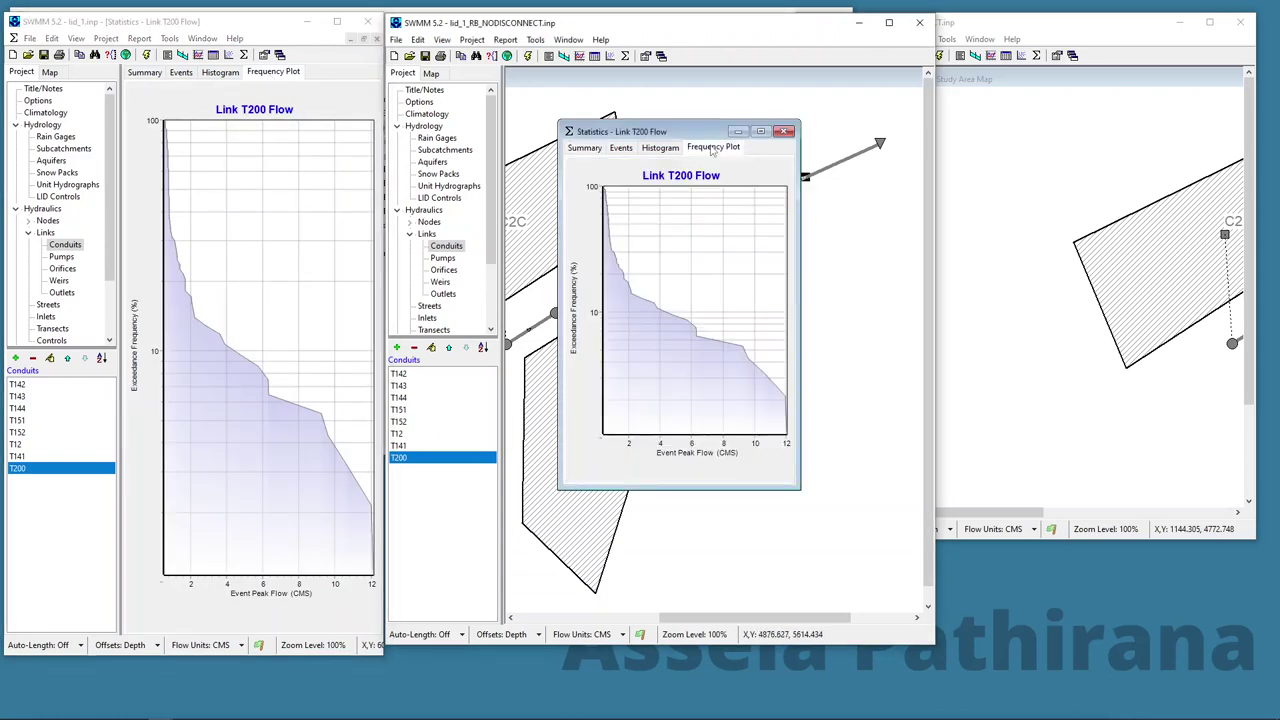
drag(683, 133, 636, 85)
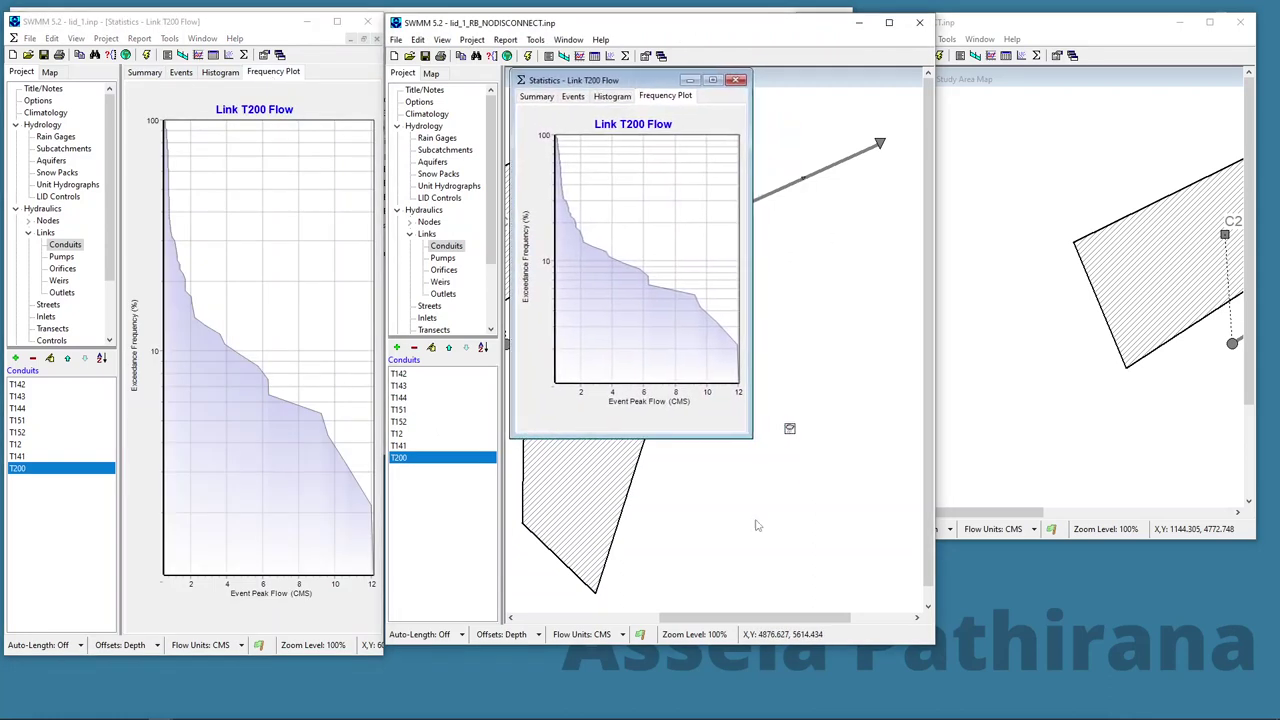
drag(751, 436, 893, 607)
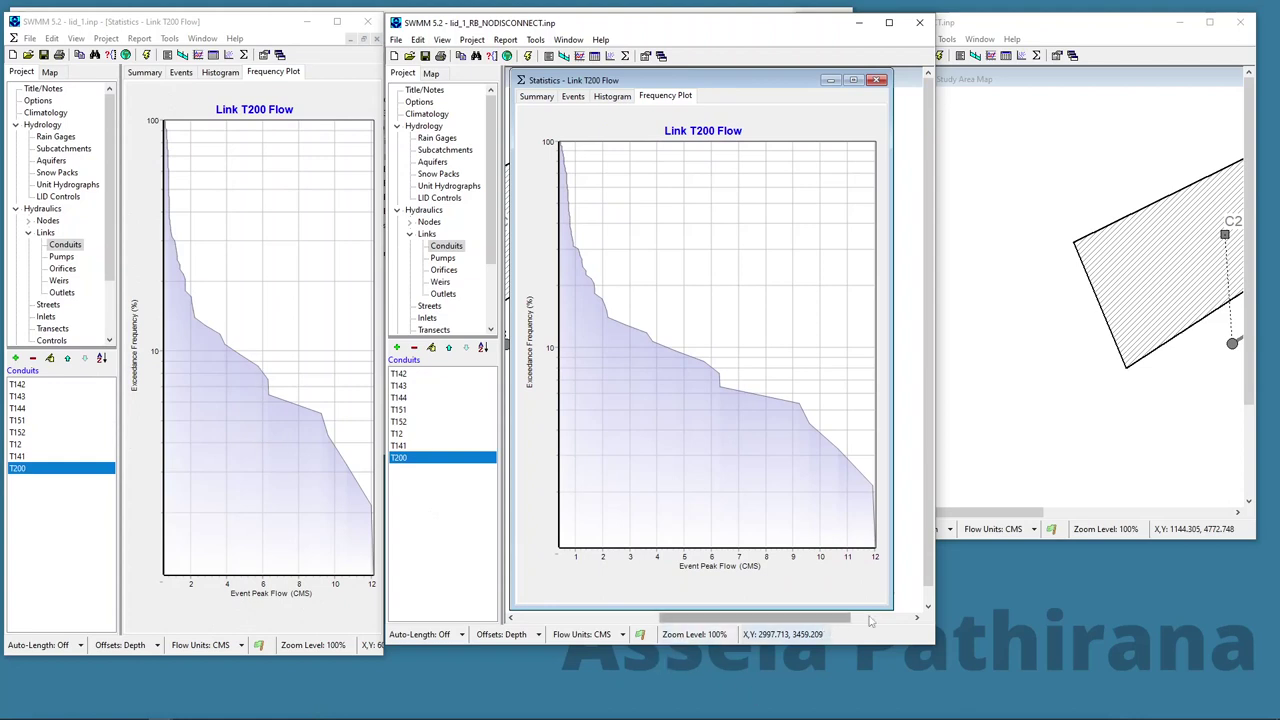
drag(892, 607, 764, 610)
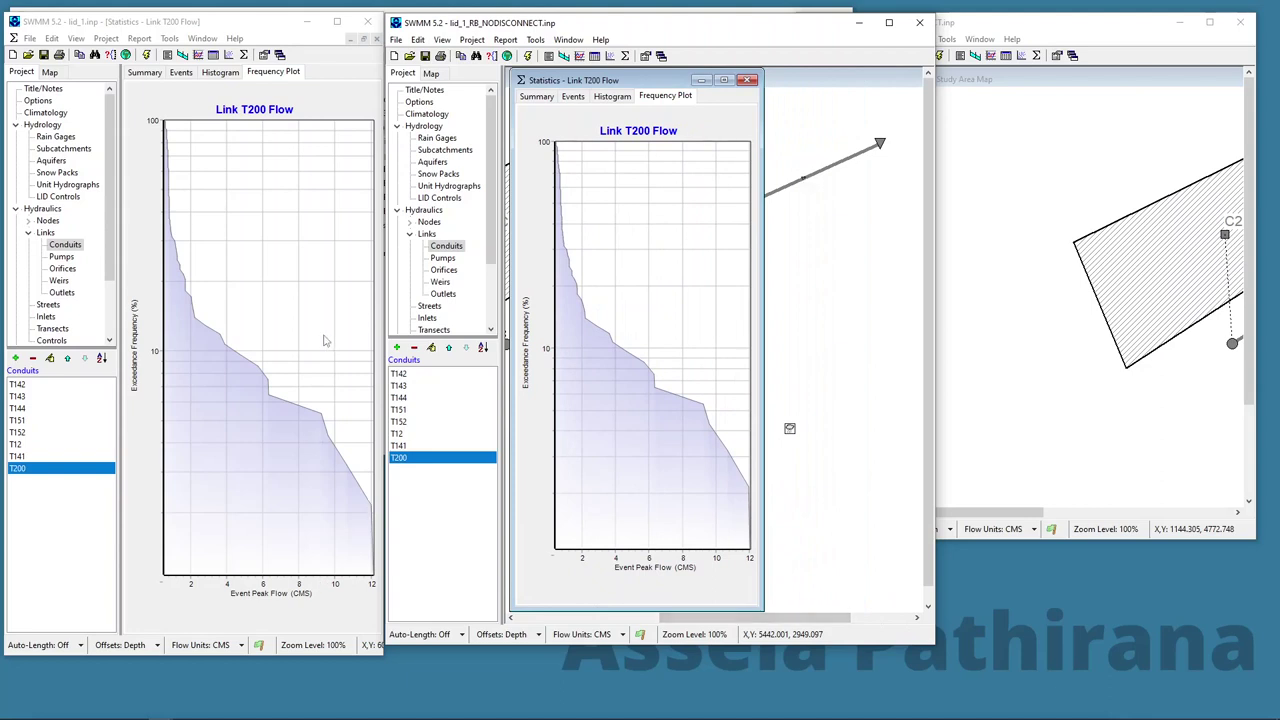
- Switch the no-LID and no-disconnect T200 statistics windows to their event peak-flow histograms
click(221, 72)
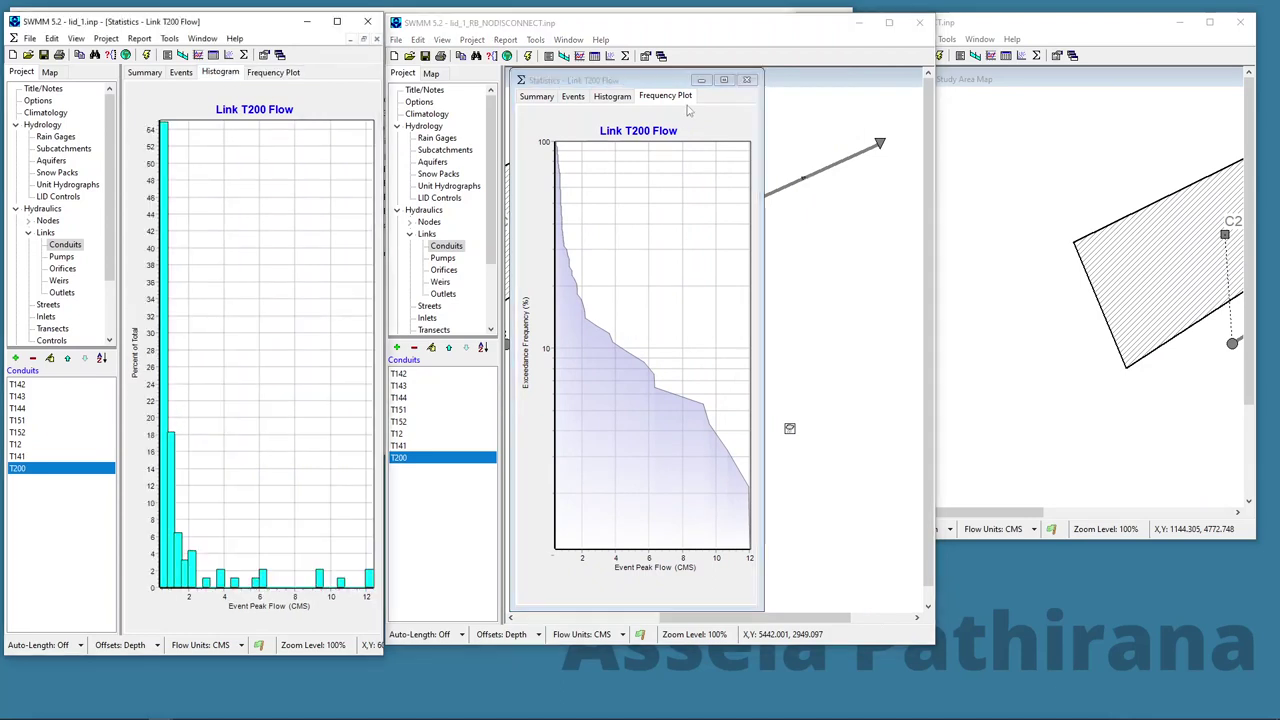
click(611, 97)
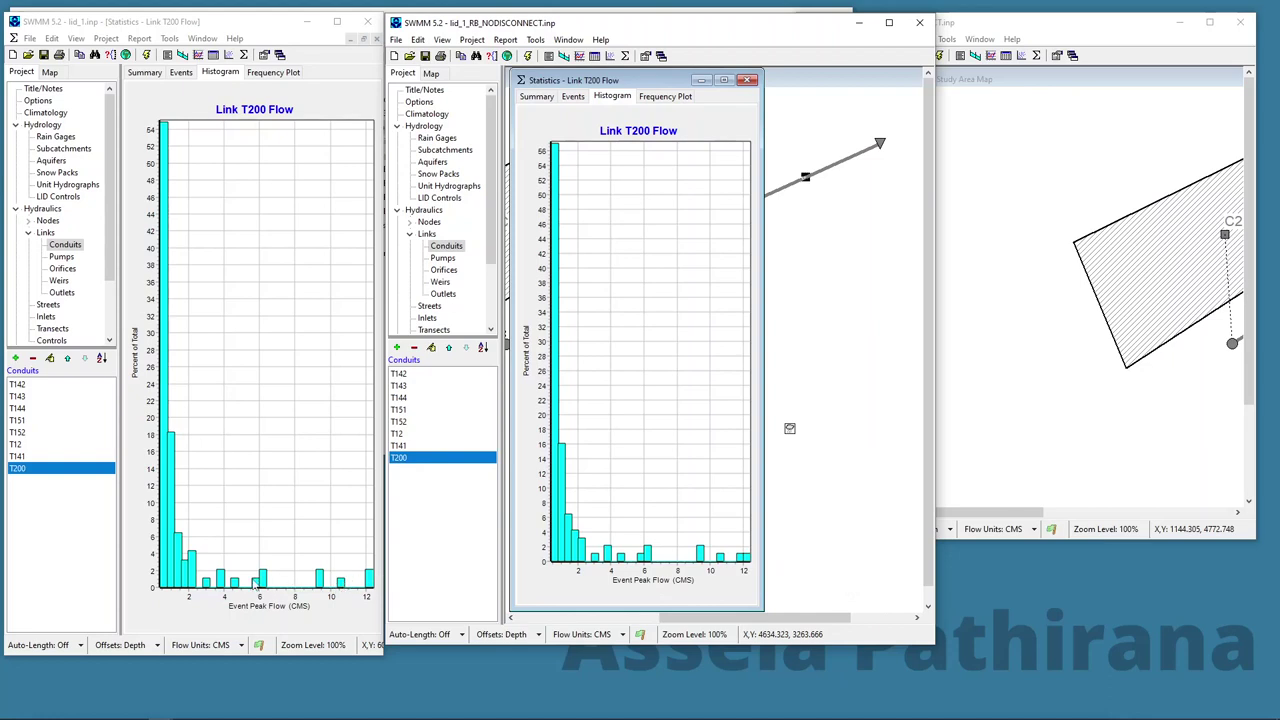
- Place the lid_1_RB_DISCONNECT window beside the others and run its rain-barrel simulation
click(967, 72)
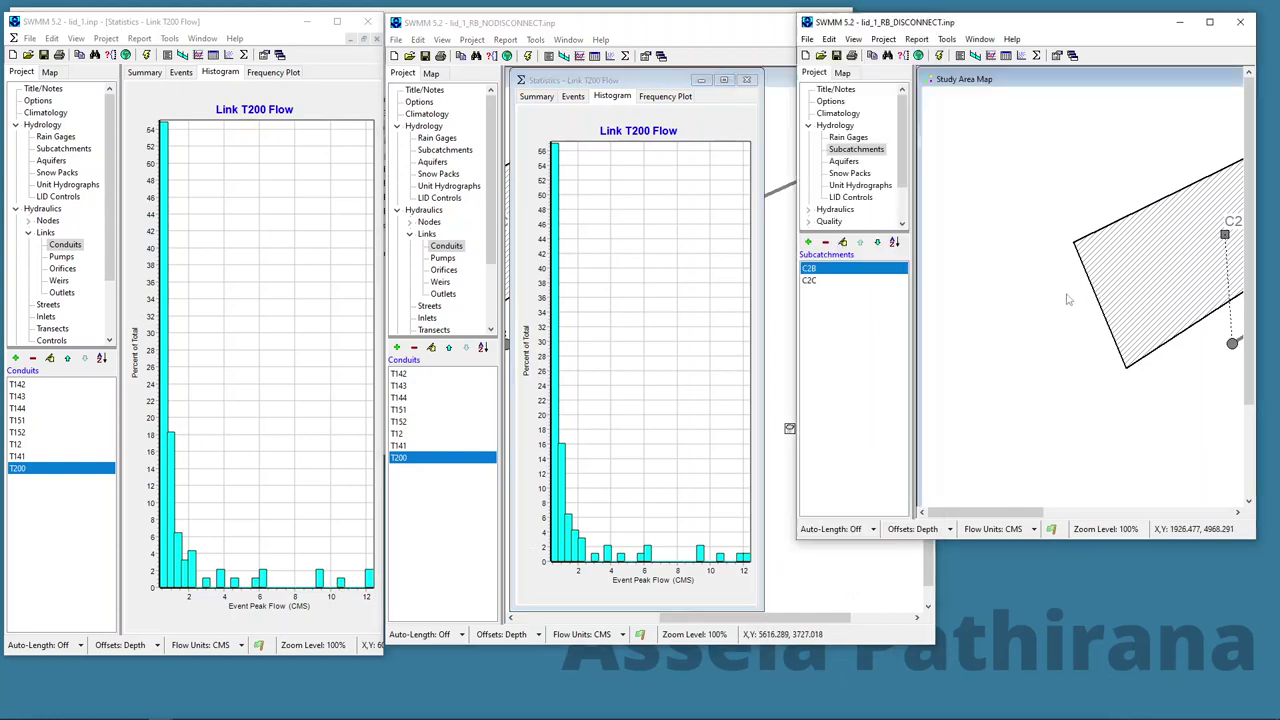
drag(967, 25, 897, 38)
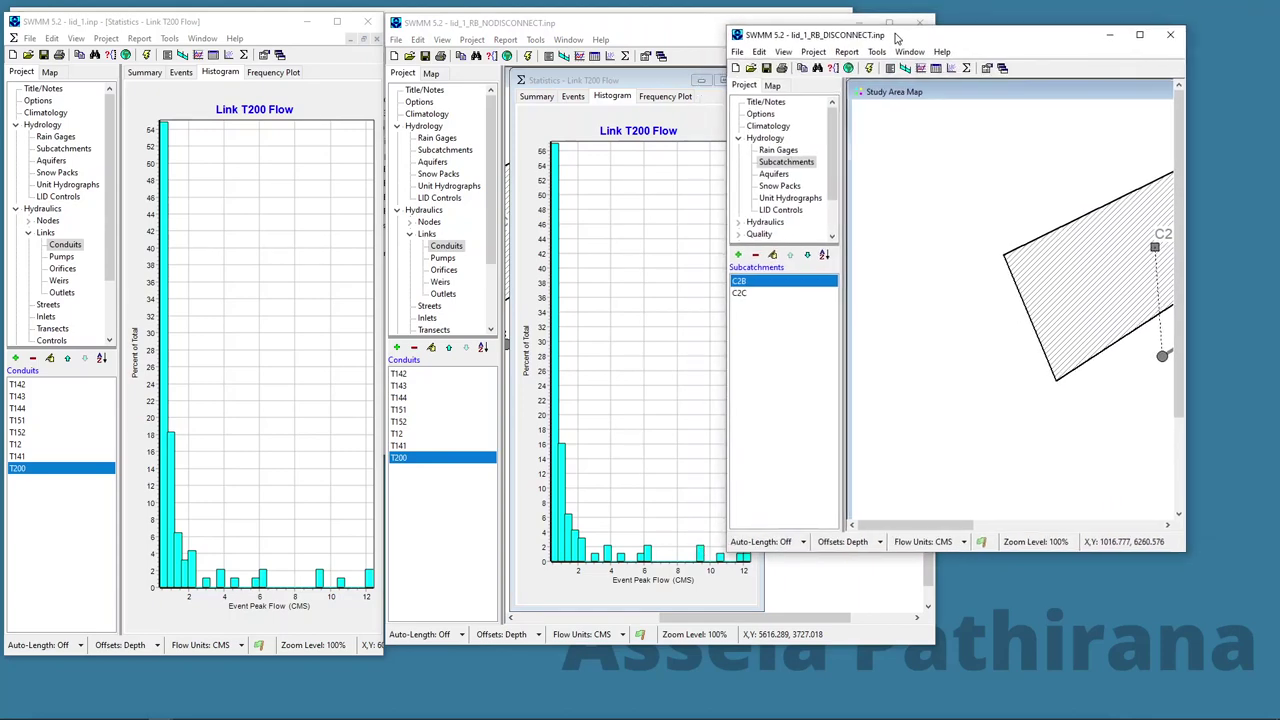
click(873, 68)
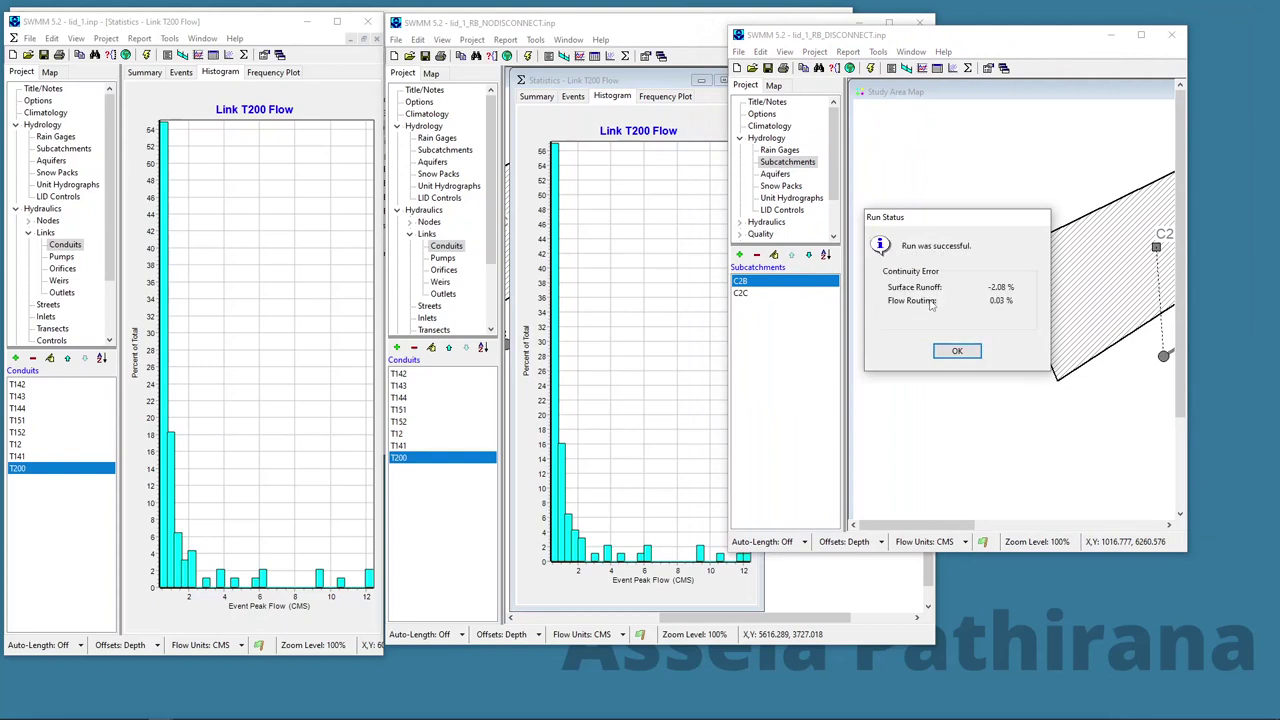
click(956, 350)
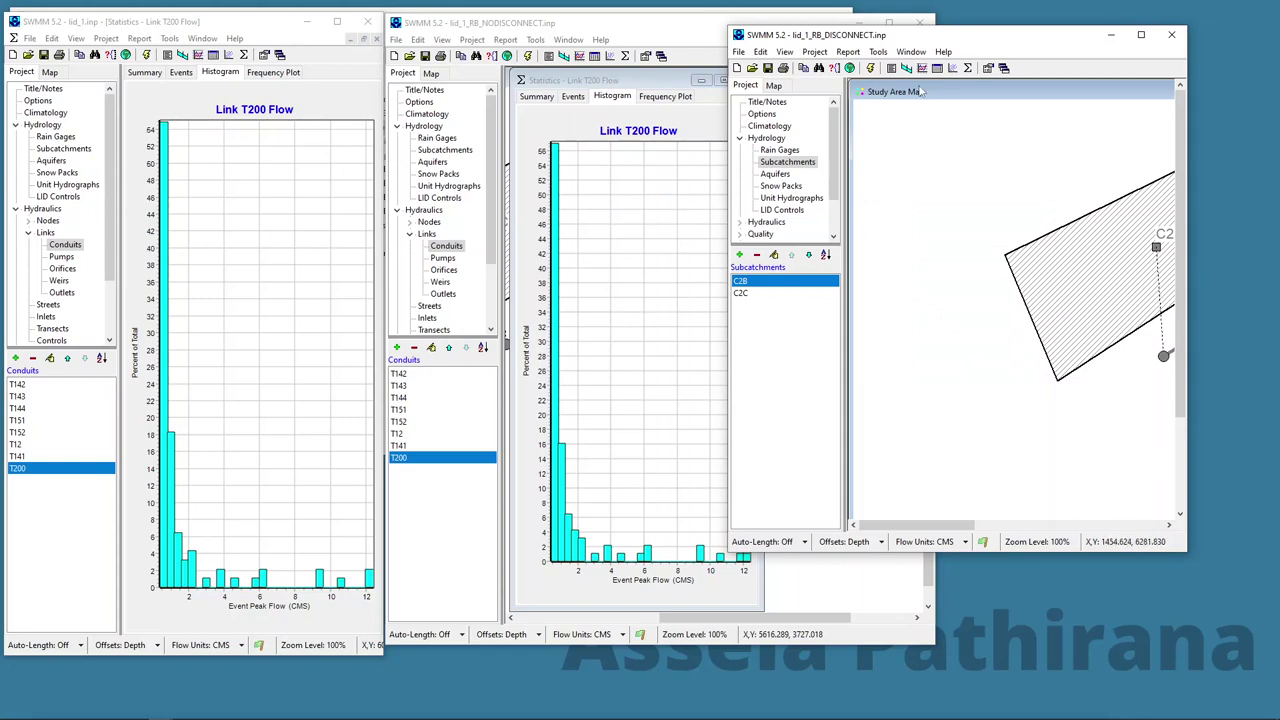
- Check the Tools menu, then open the Report menu to find the statistics report
click(878, 52)
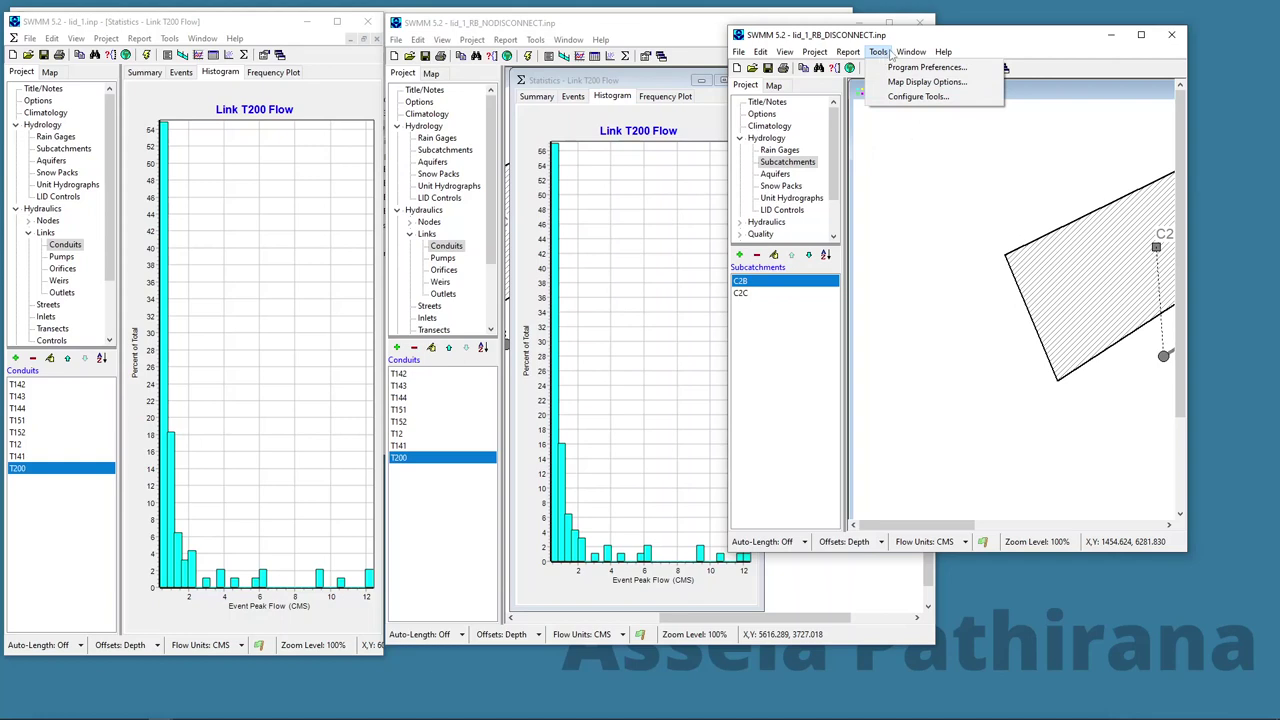
click(905, 96)
click(1050, 201)
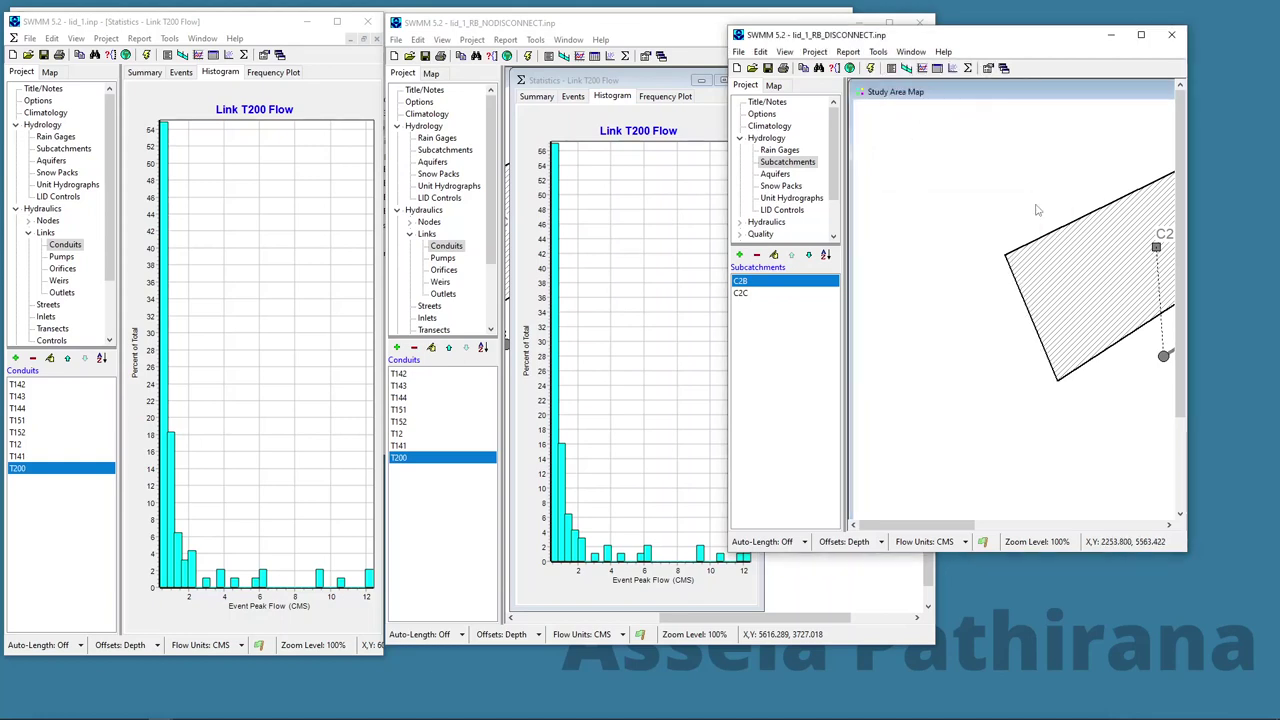
click(848, 52)
- Start a statistics report with Object Category Link and object name T200
click(880, 128)
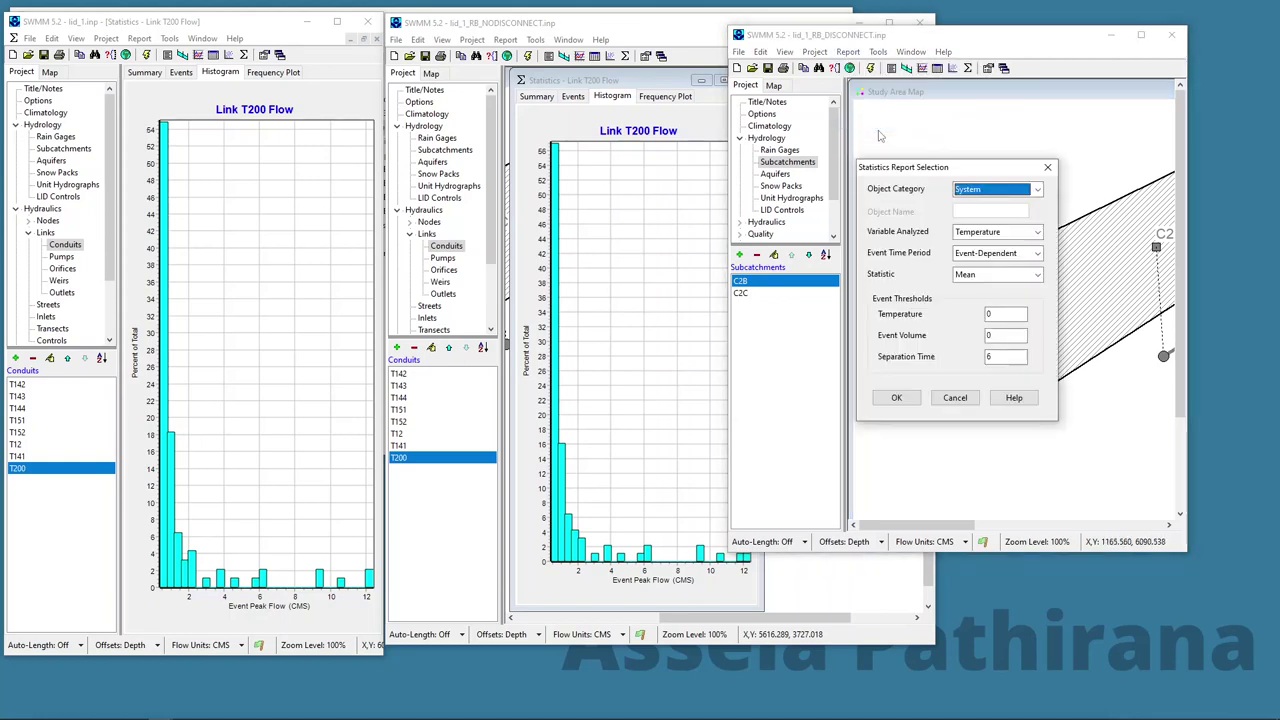
click(1010, 231)
click(1005, 192)
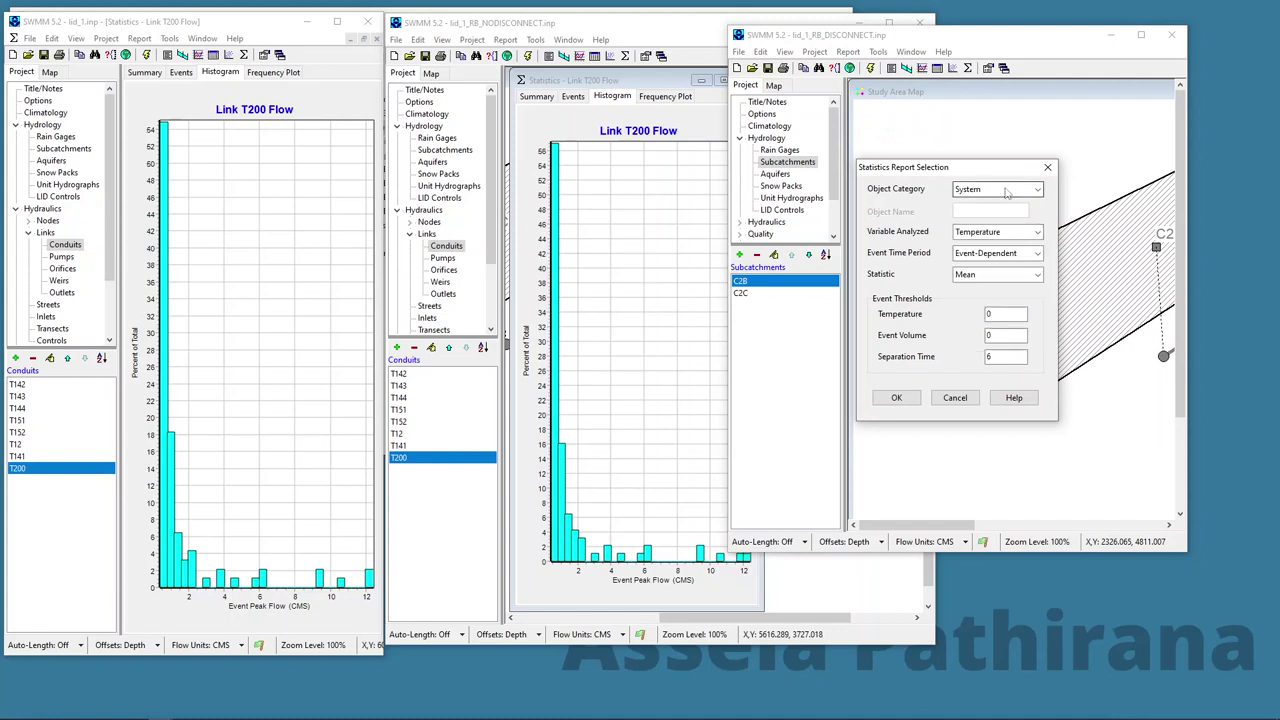
click(1001, 190)
click(963, 227)
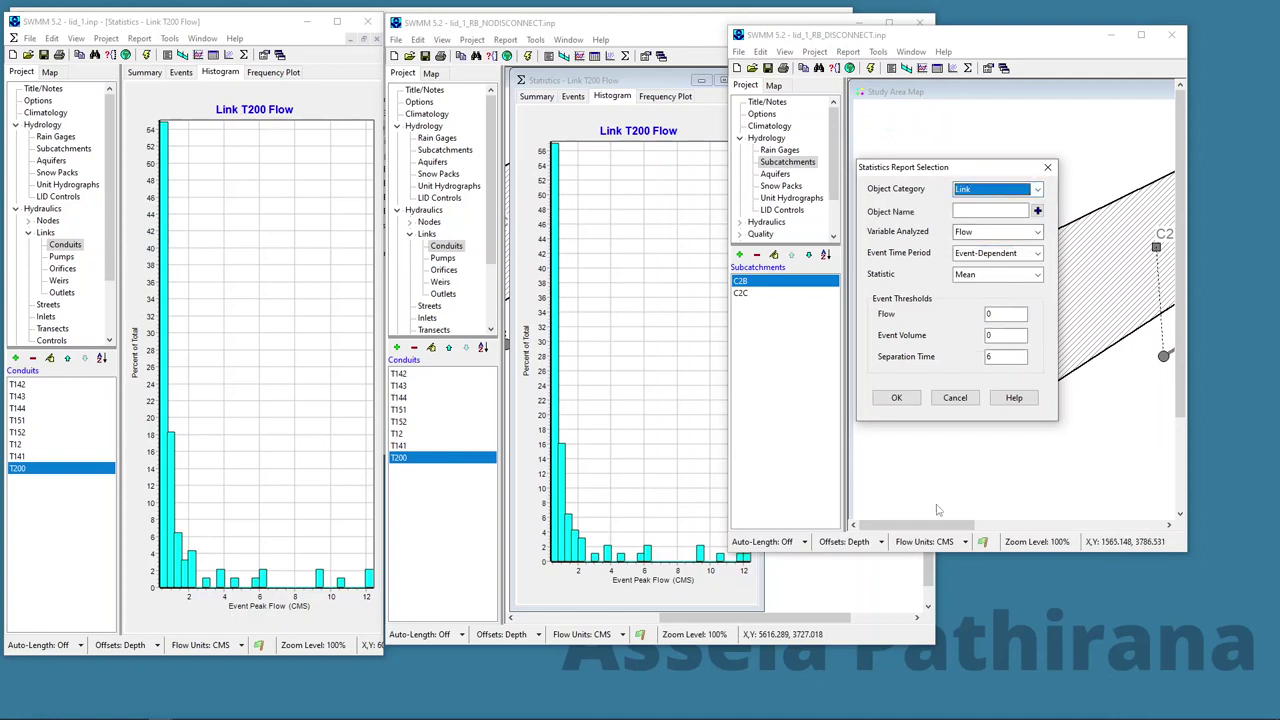
drag(934, 527, 1006, 314)
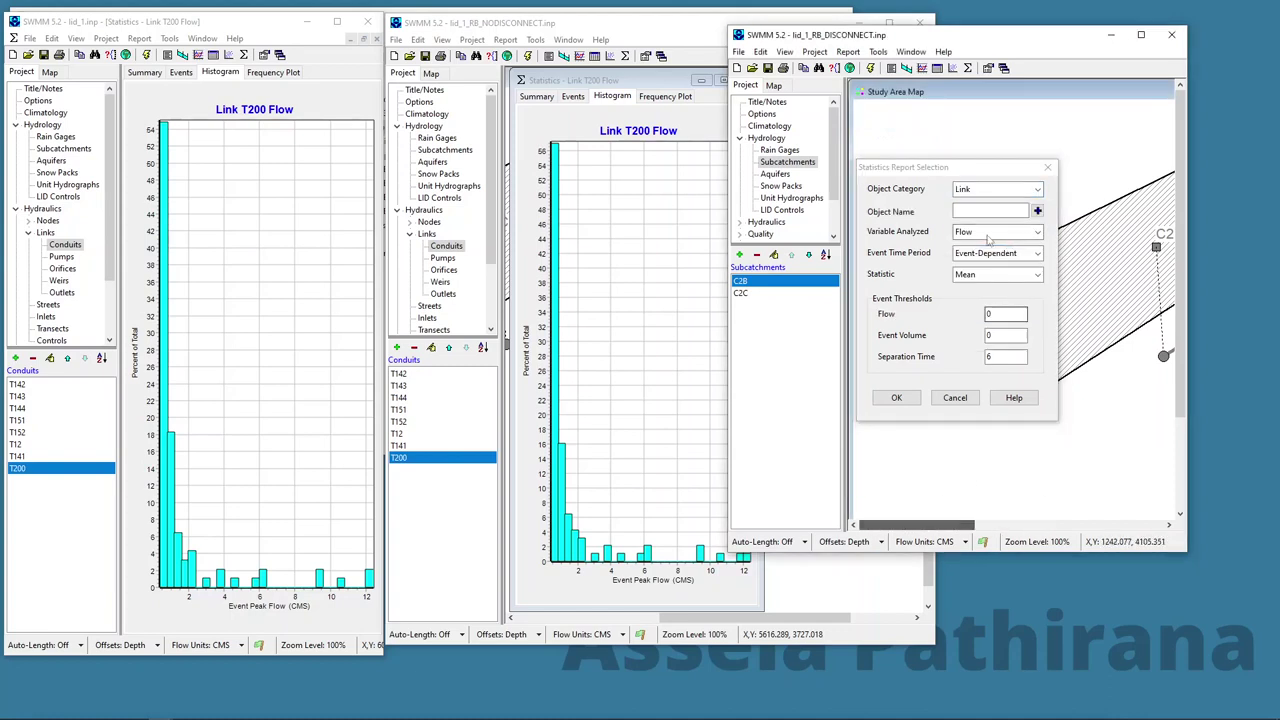
click(975, 210)
key(BackSpace)
key(BackSpace)
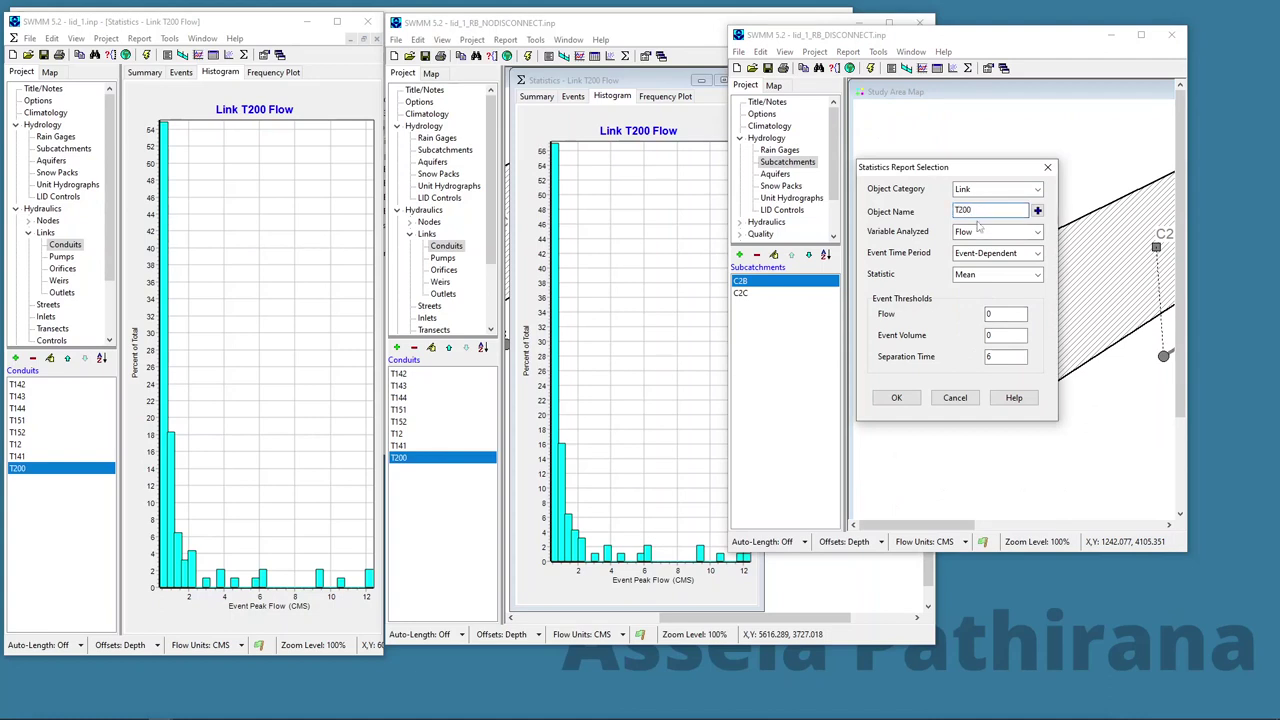
- Keep event-dependent periods, choose the Peak statistic and a 0.1 flow threshold, and generate the report
click(1037, 253)
click(985, 265)
click(1037, 274)
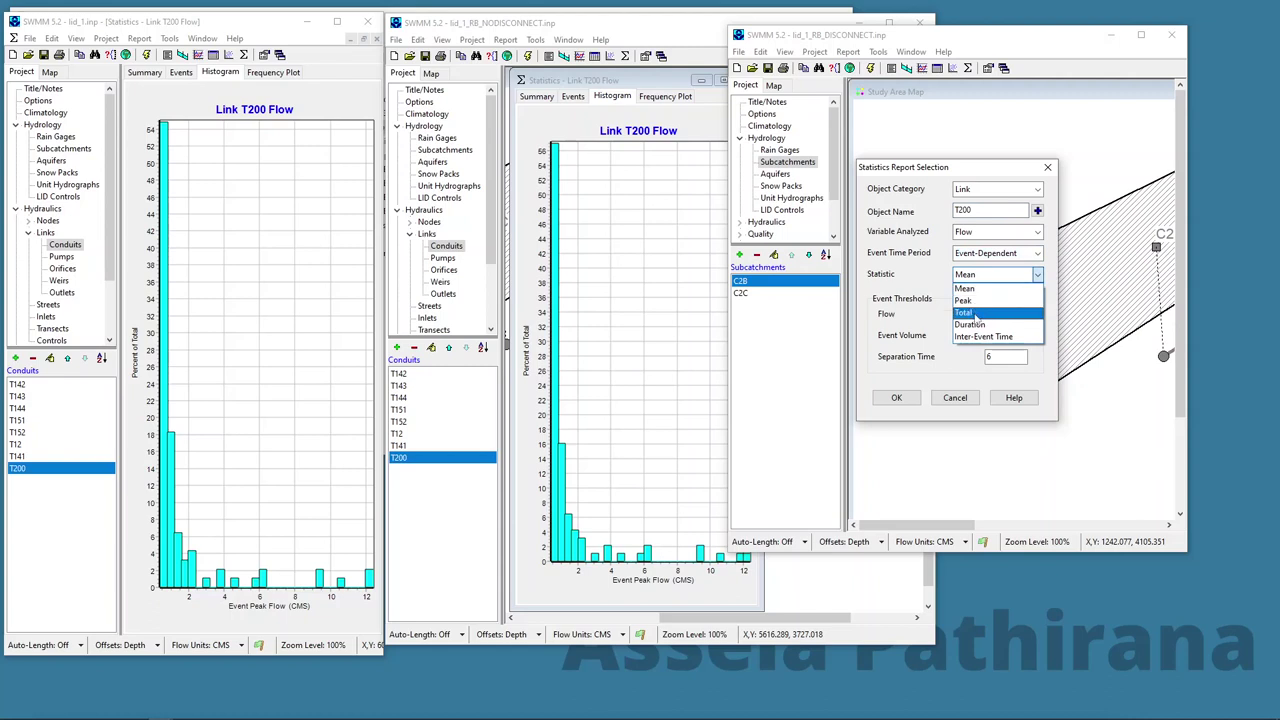
click(963, 300)
click(1001, 316)
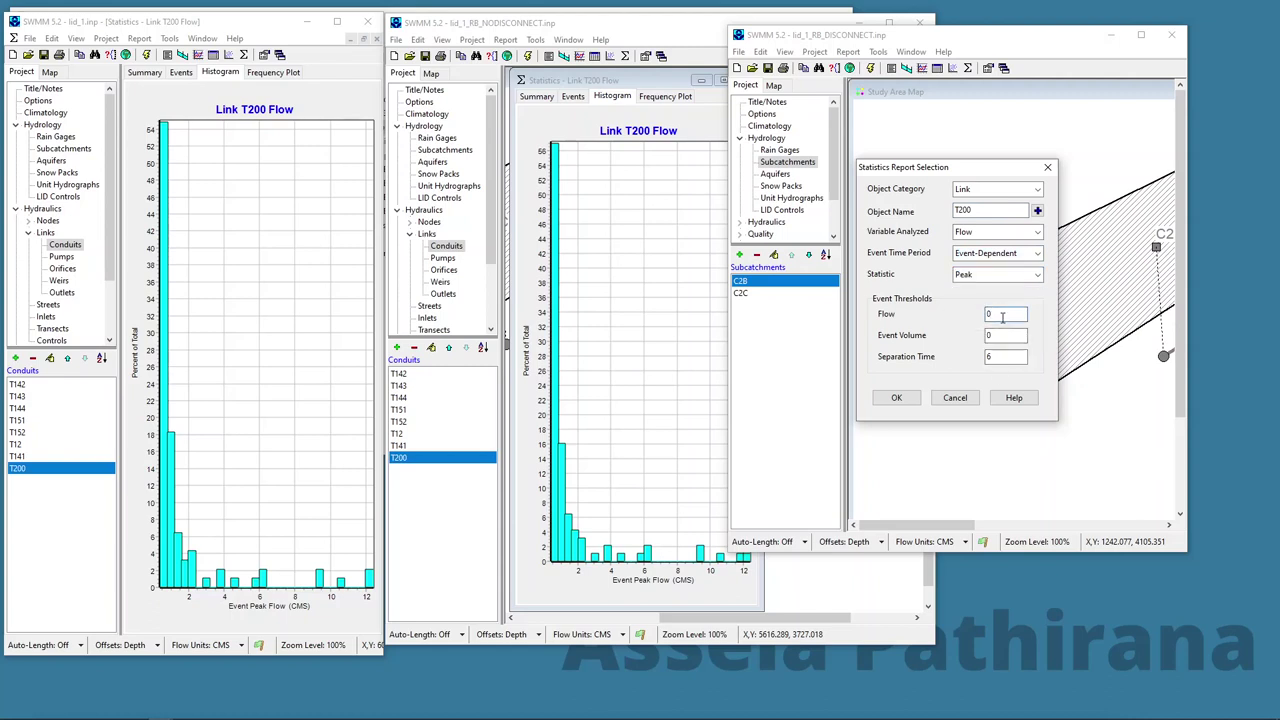
click(896, 398)
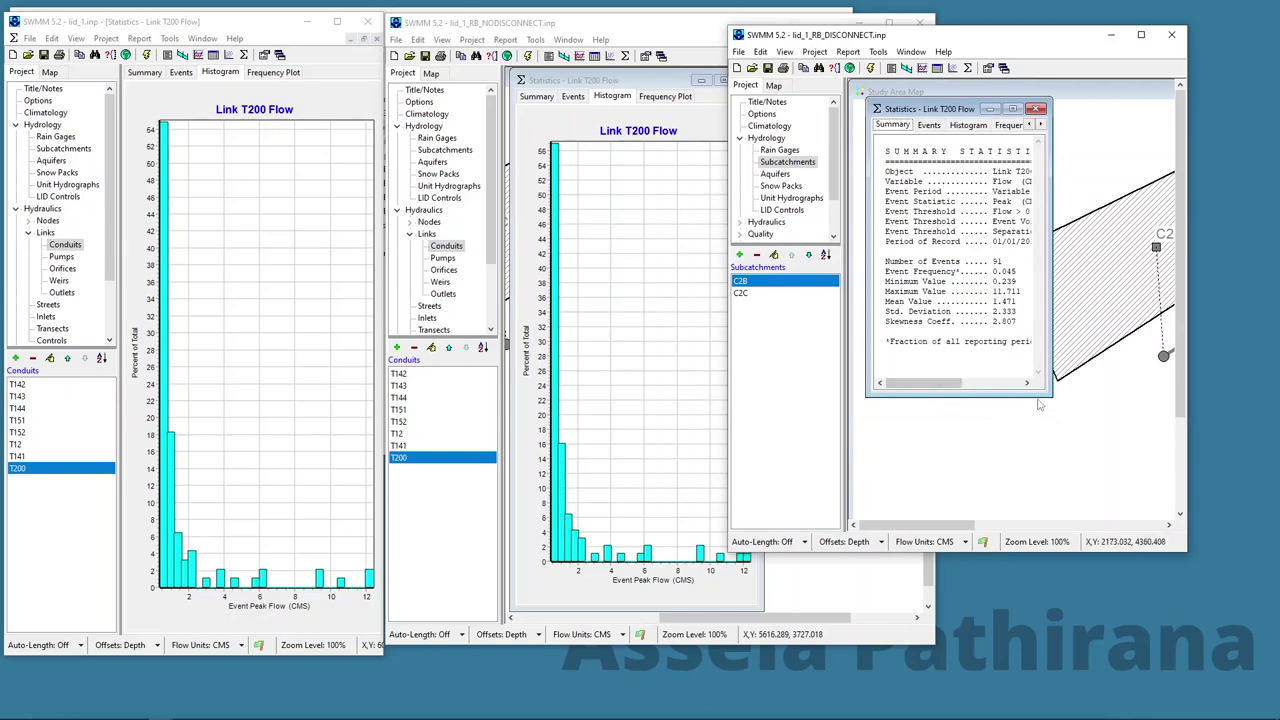
- Enlarge the disconnect model's T200 statistics window, check the 11.711 maximum, and show its histogram
drag(1051, 395, 1127, 466)
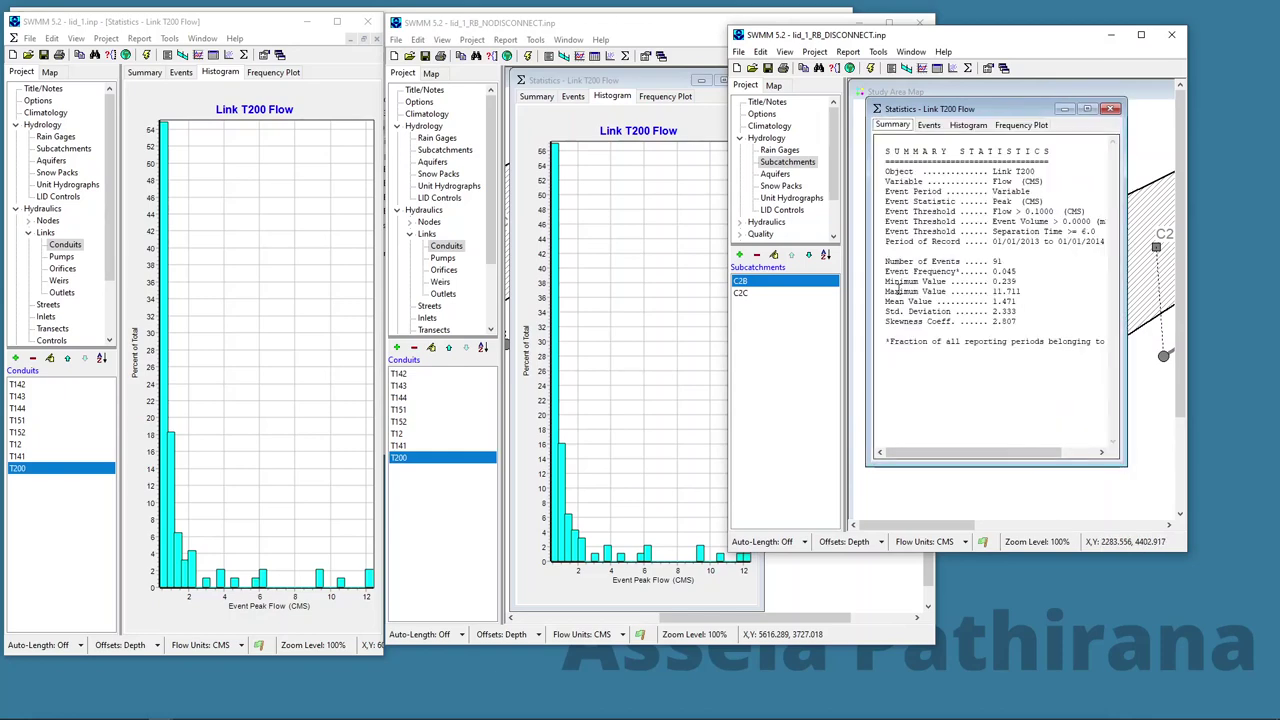
drag(899, 291, 1029, 295)
click(970, 127)
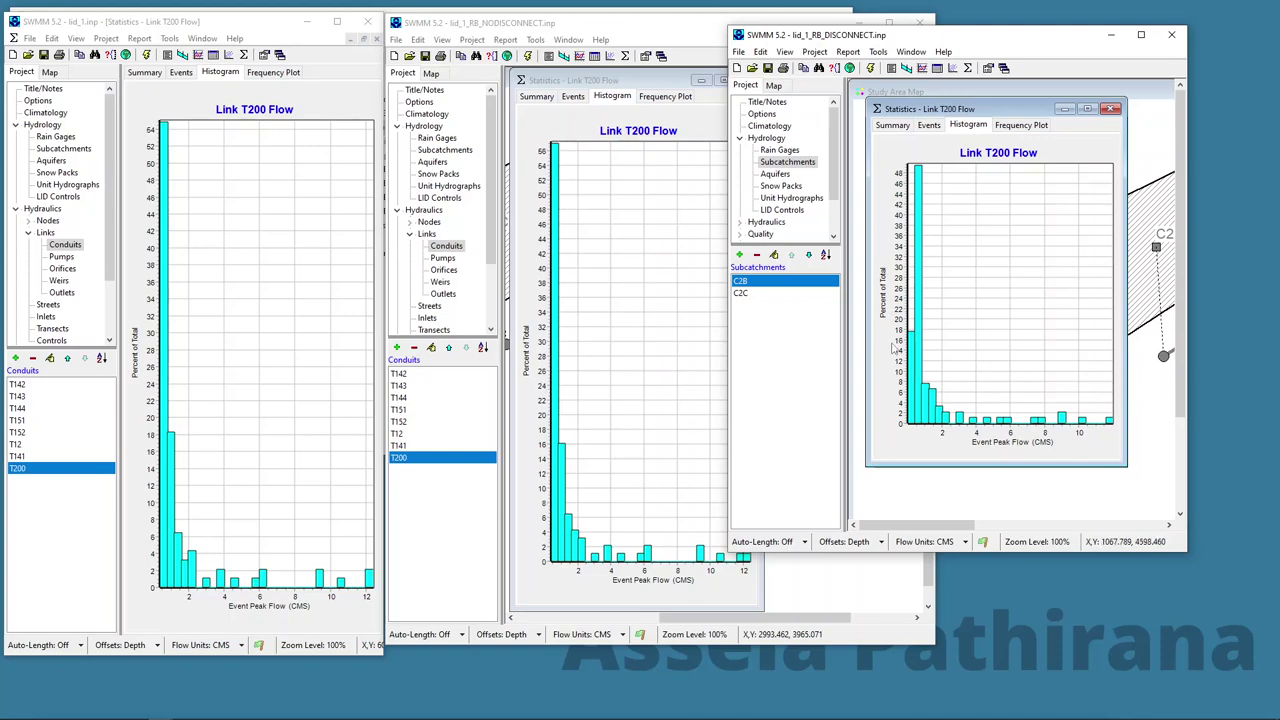
- Switch the disconnect, no-disconnect and lid_1 T200 statistics windows to their frequency plots
click(720, 568)
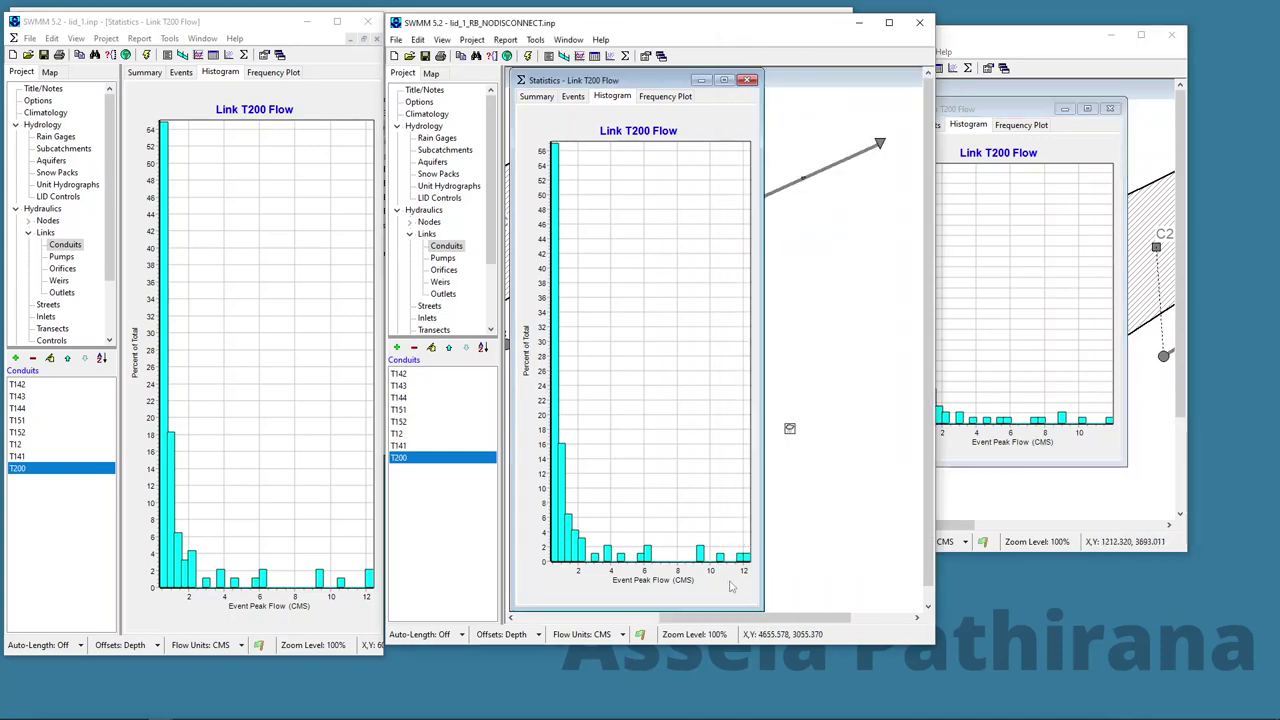
click(1000, 490)
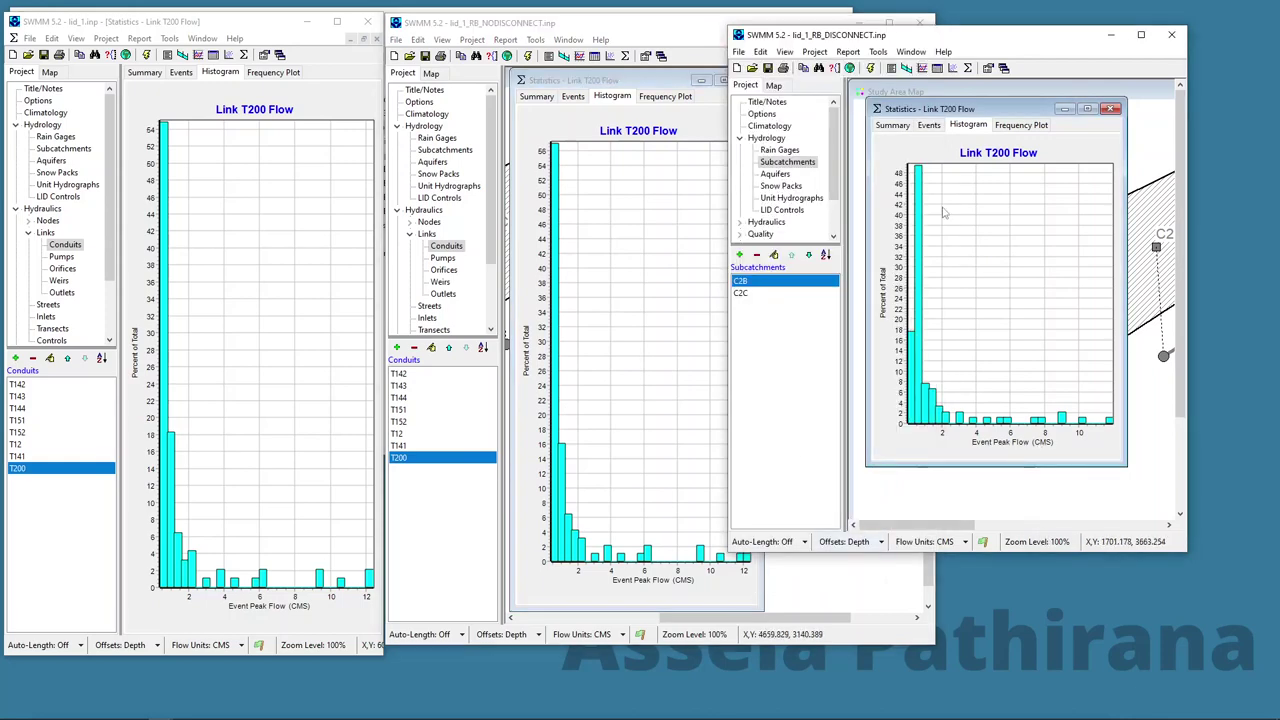
click(1028, 124)
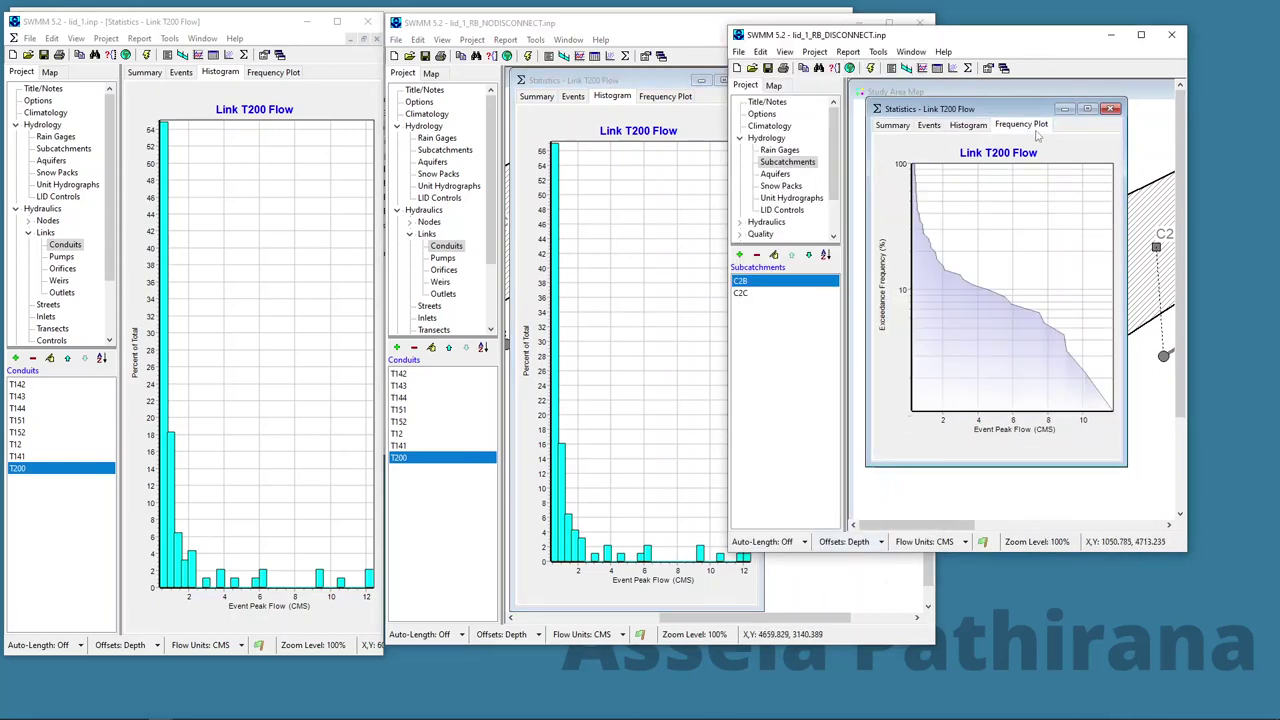
click(677, 101)
click(1098, 440)
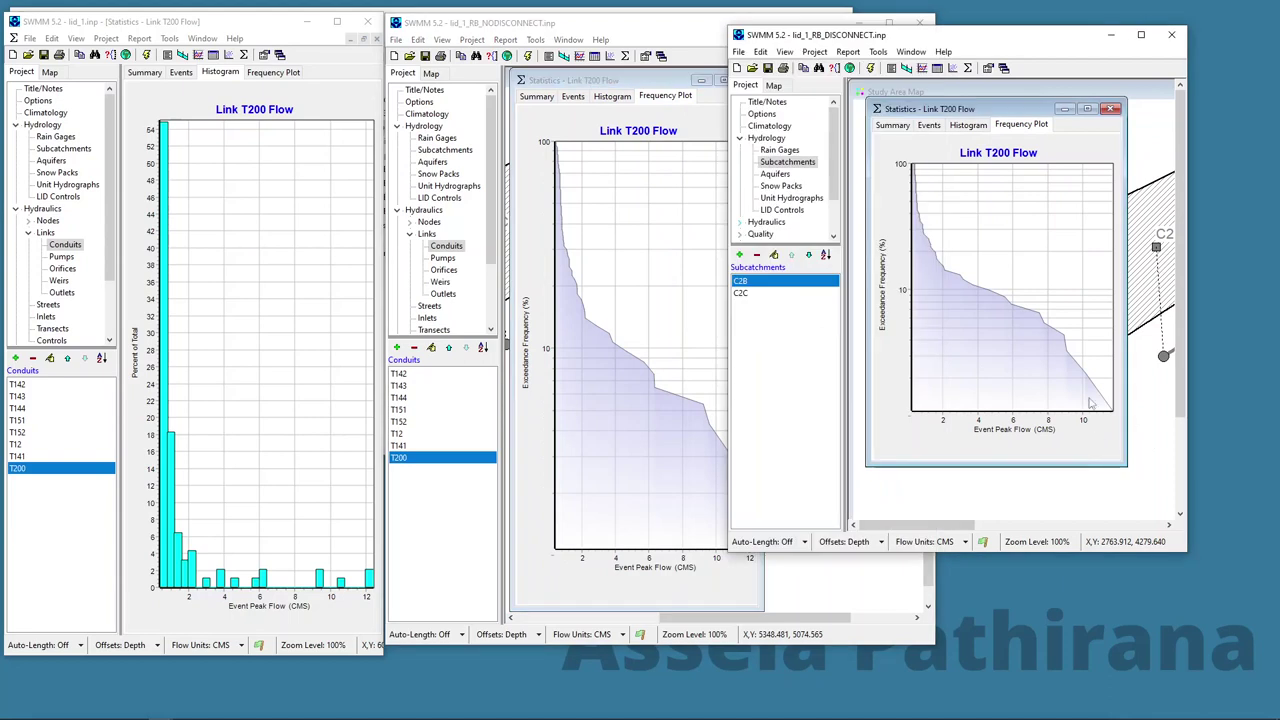
click(144, 397)
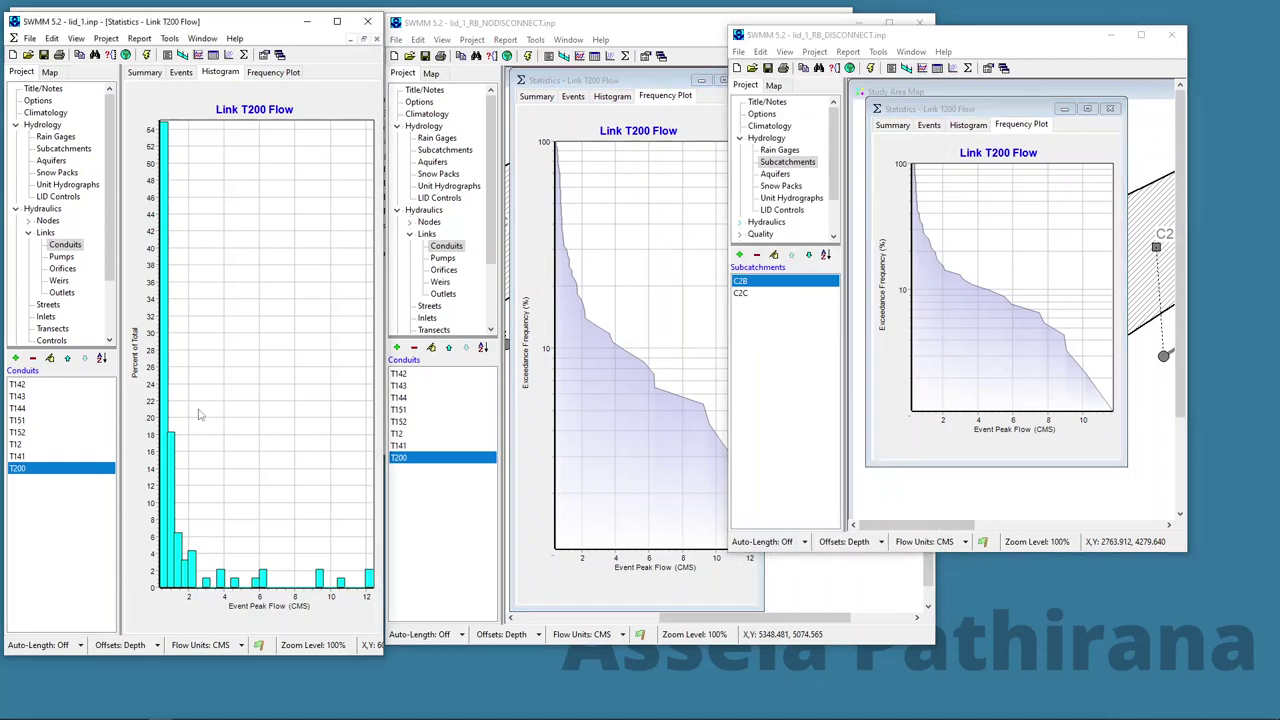
click(284, 75)
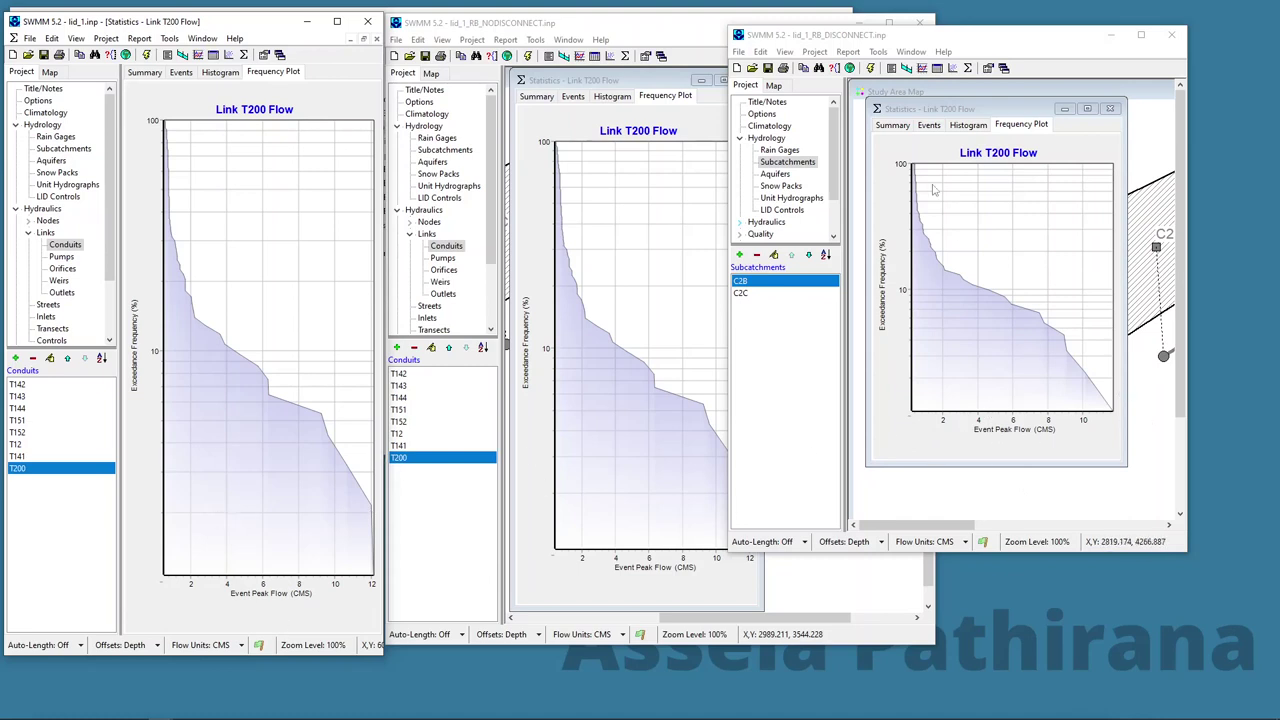
- Rearrange the rain-barrel model windows and minimise lid_1's statistics view to reveal its map
drag(828, 36, 953, 89)
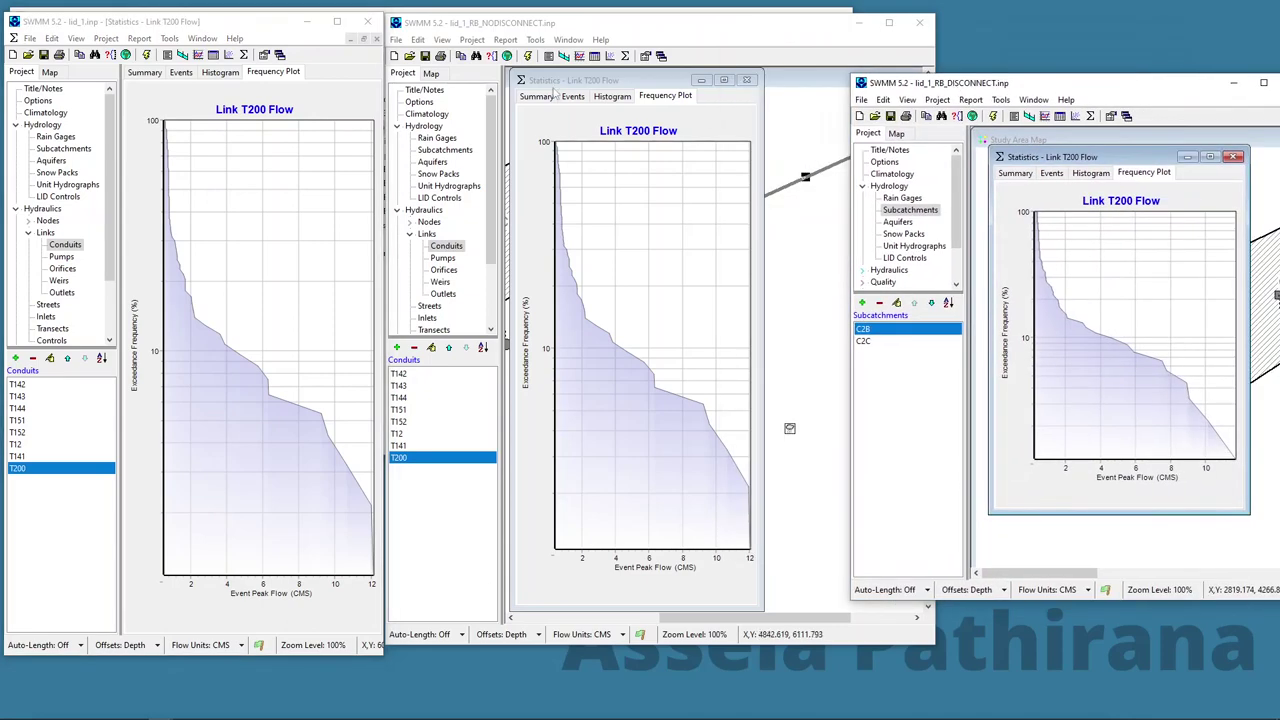
mouse_move(547, 83)
mouse_down()
mouse_move(960, 95)
mouse_move(570, 93)
mouse_up()
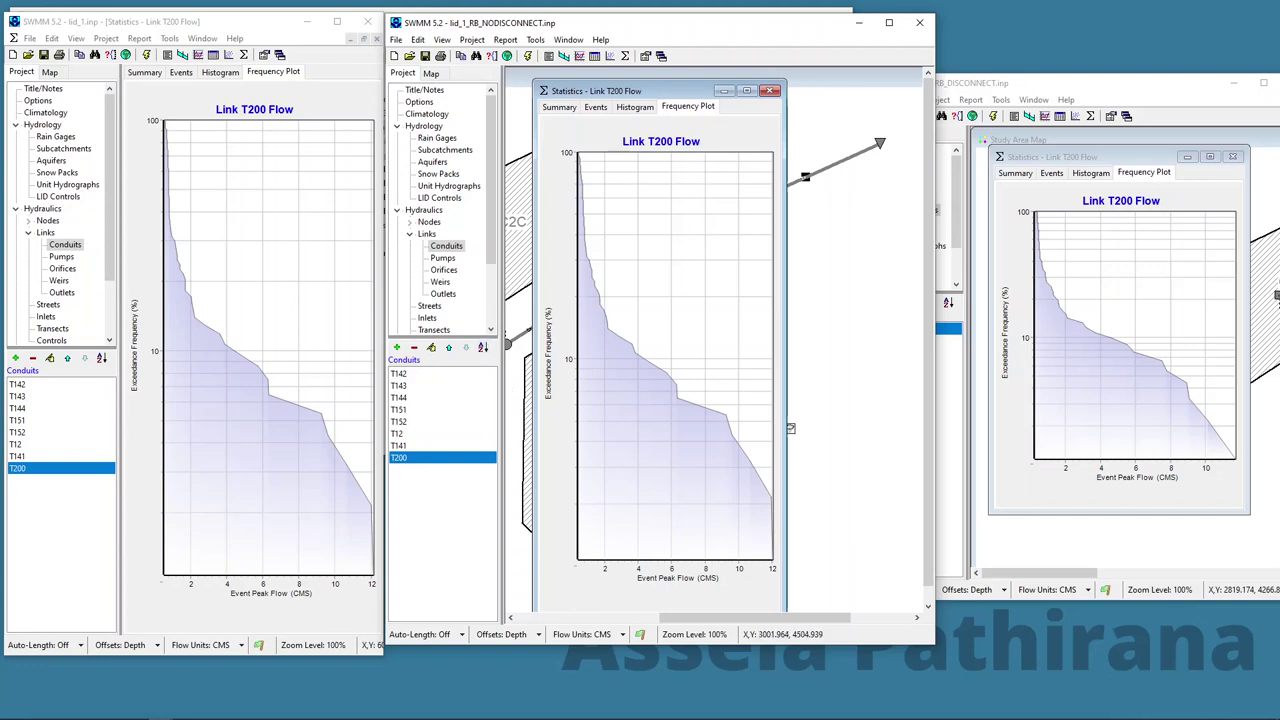
click(350, 38)
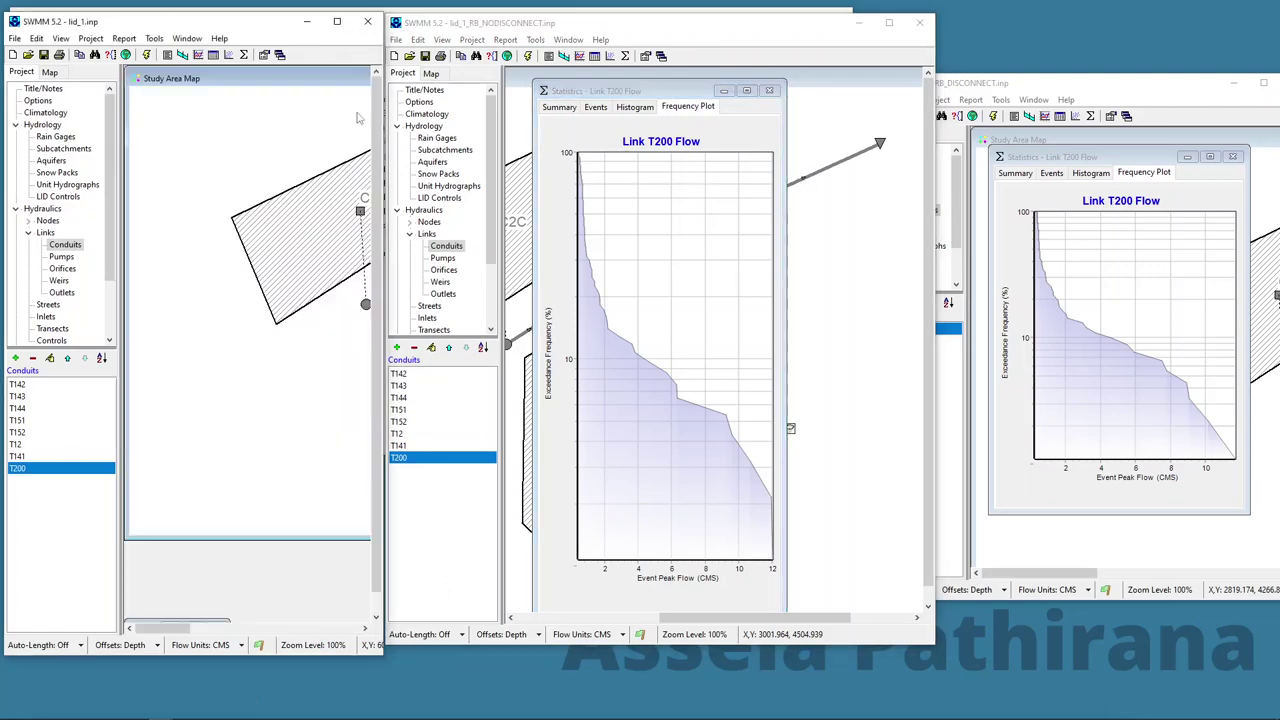
- Maximise lid_1, view its LID Controls and Status Report, then minimise the model window
click(339, 21)
click(76, 184)
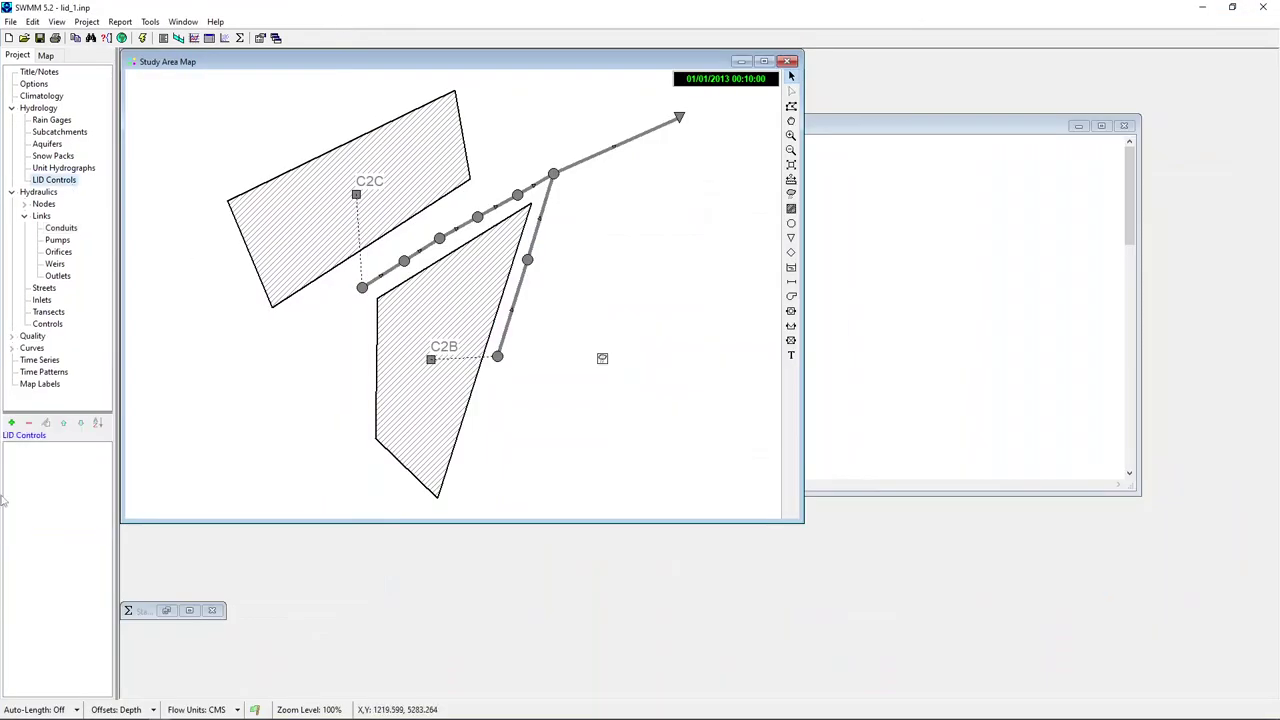
click(970, 300)
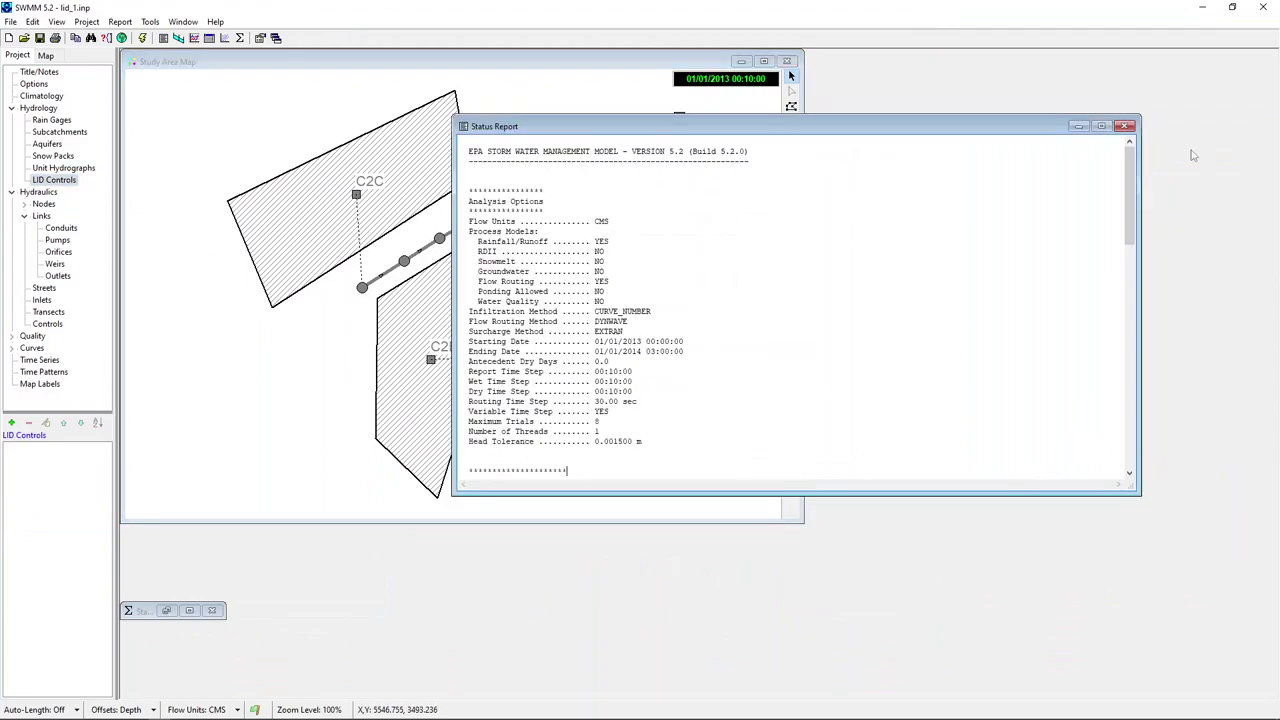
click(1202, 7)
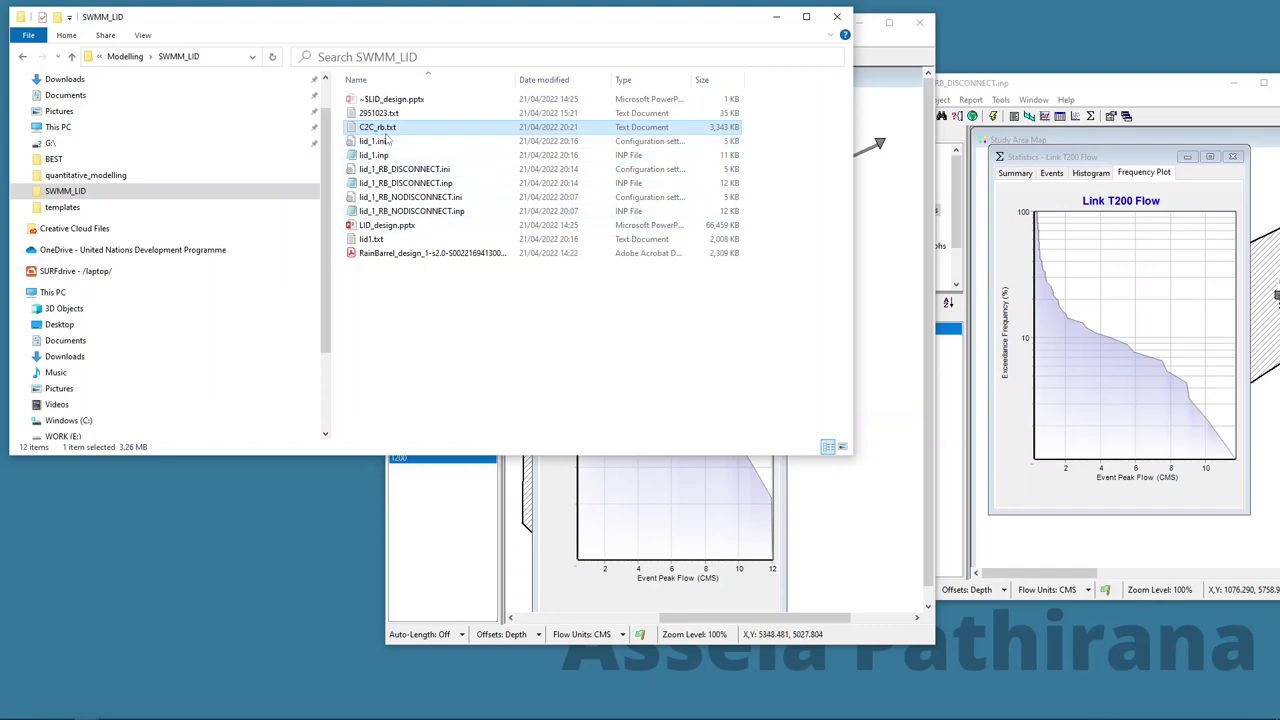
double_click(384, 129)
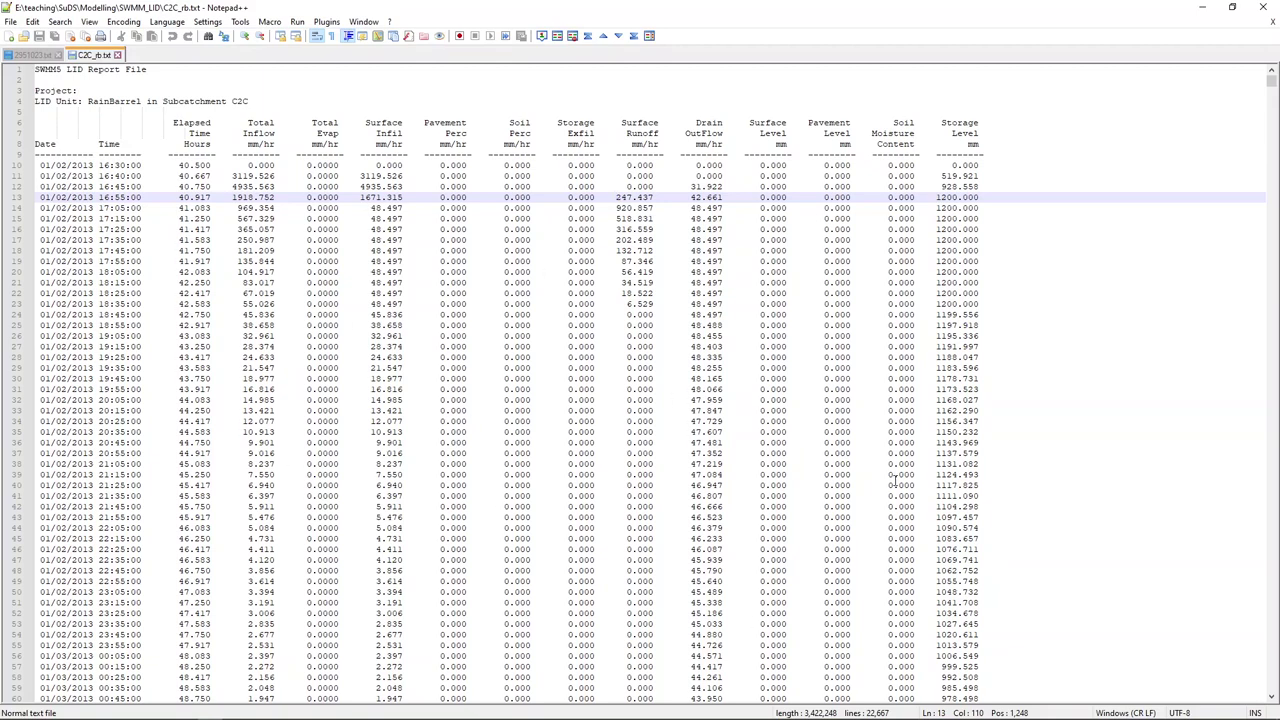
click(1272, 7)
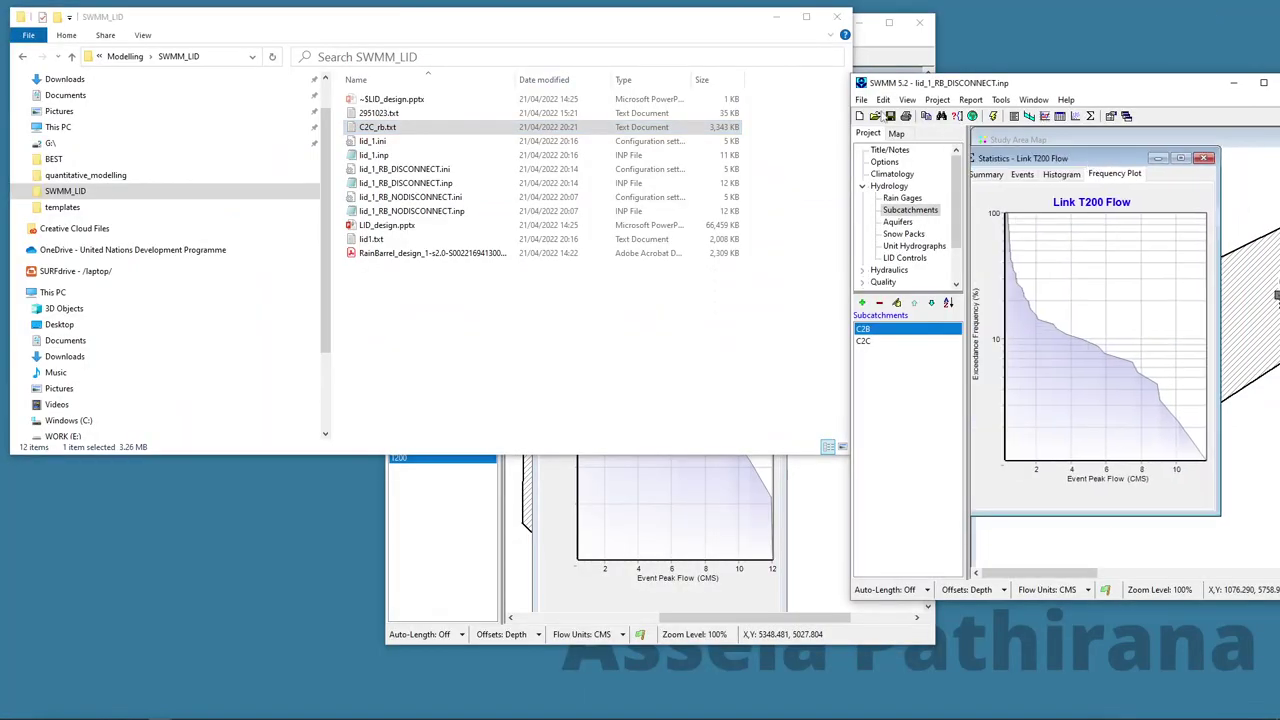
- Bring the lid_1_RB_NODISCONNECT window forward and close it, reaching the save-results prompt
click(870, 22)
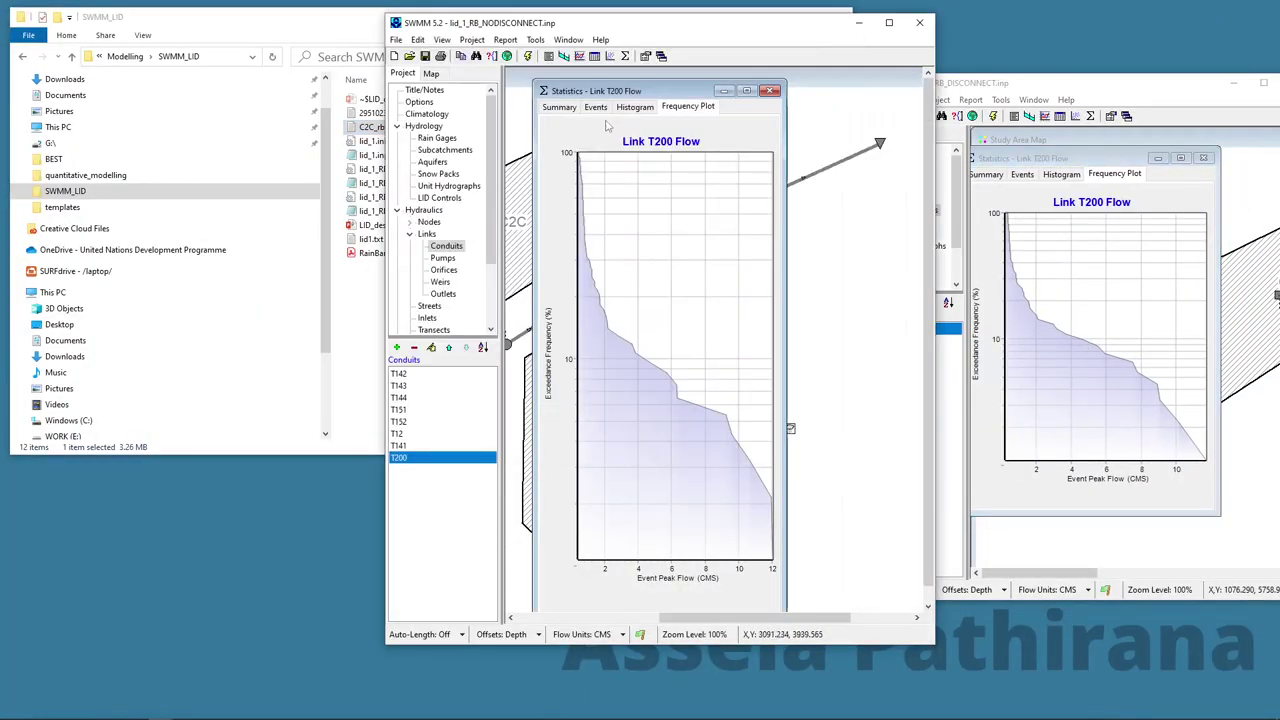
click(919, 22)
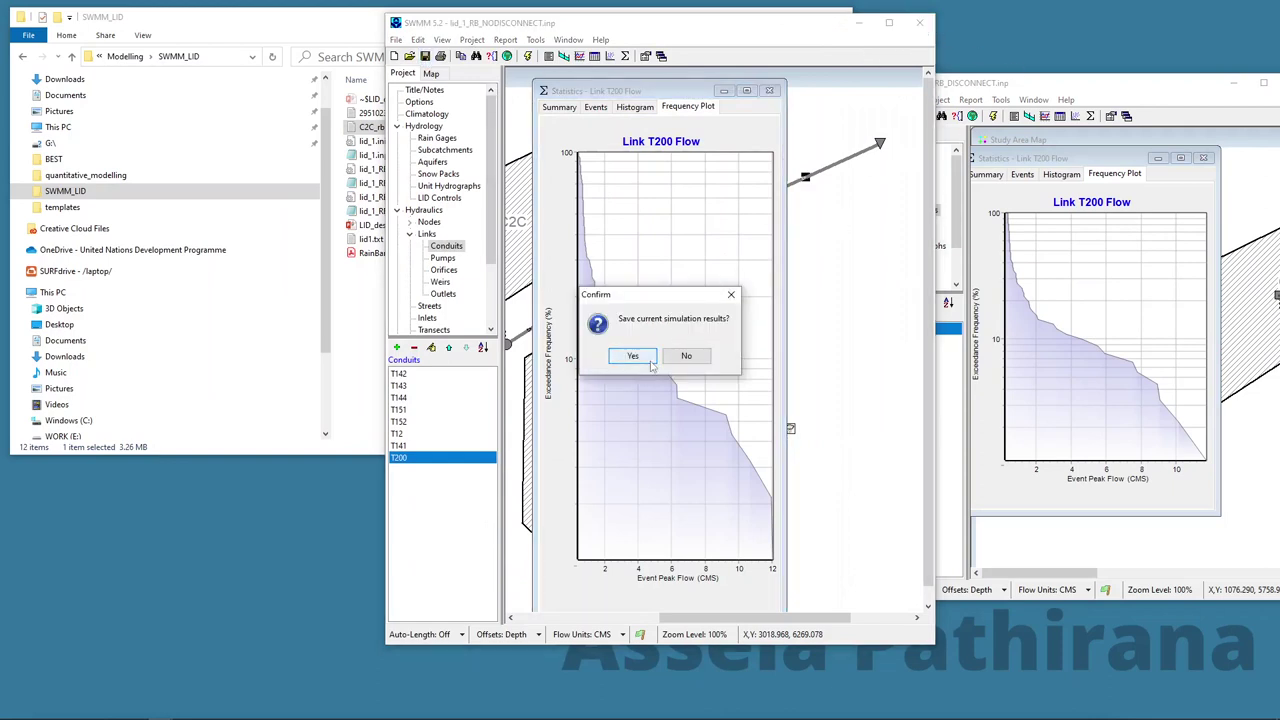